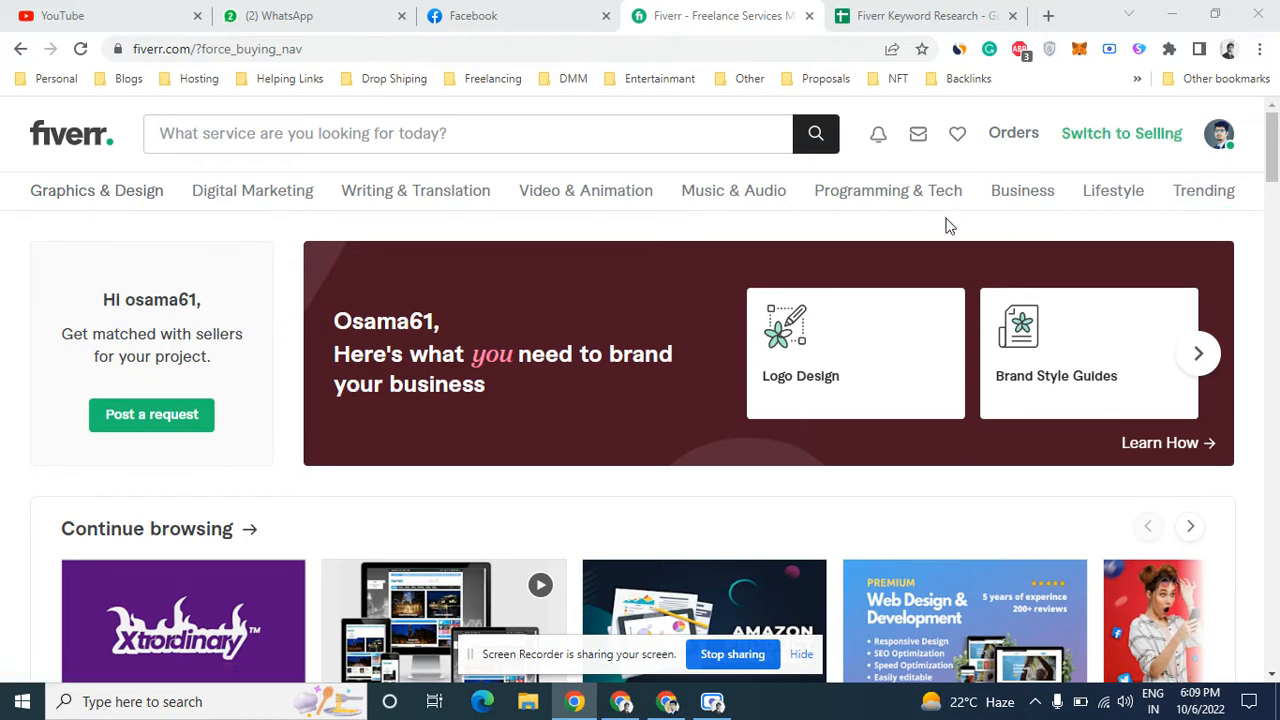
Switch to the Fiverr Keyword Research spreadsheet, enter the header "Keyword" in A1 and widen column A
click(930, 8)
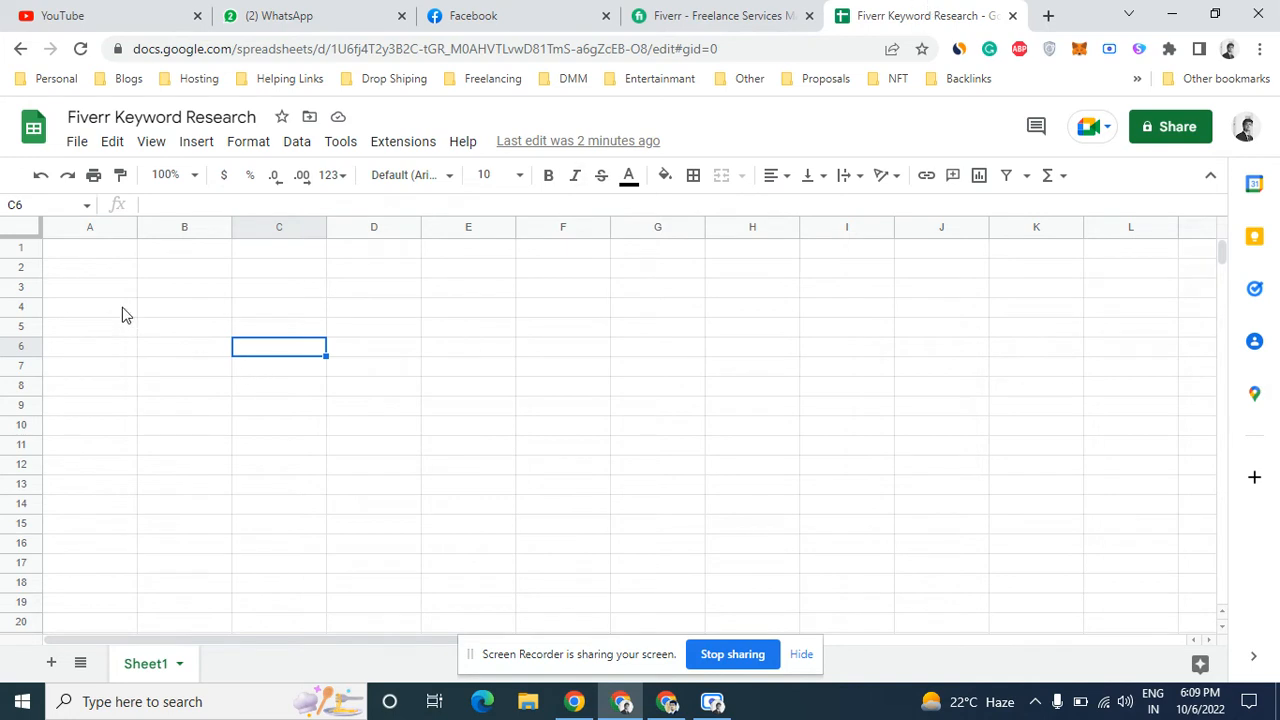
click(98, 256)
double_click(99, 251)
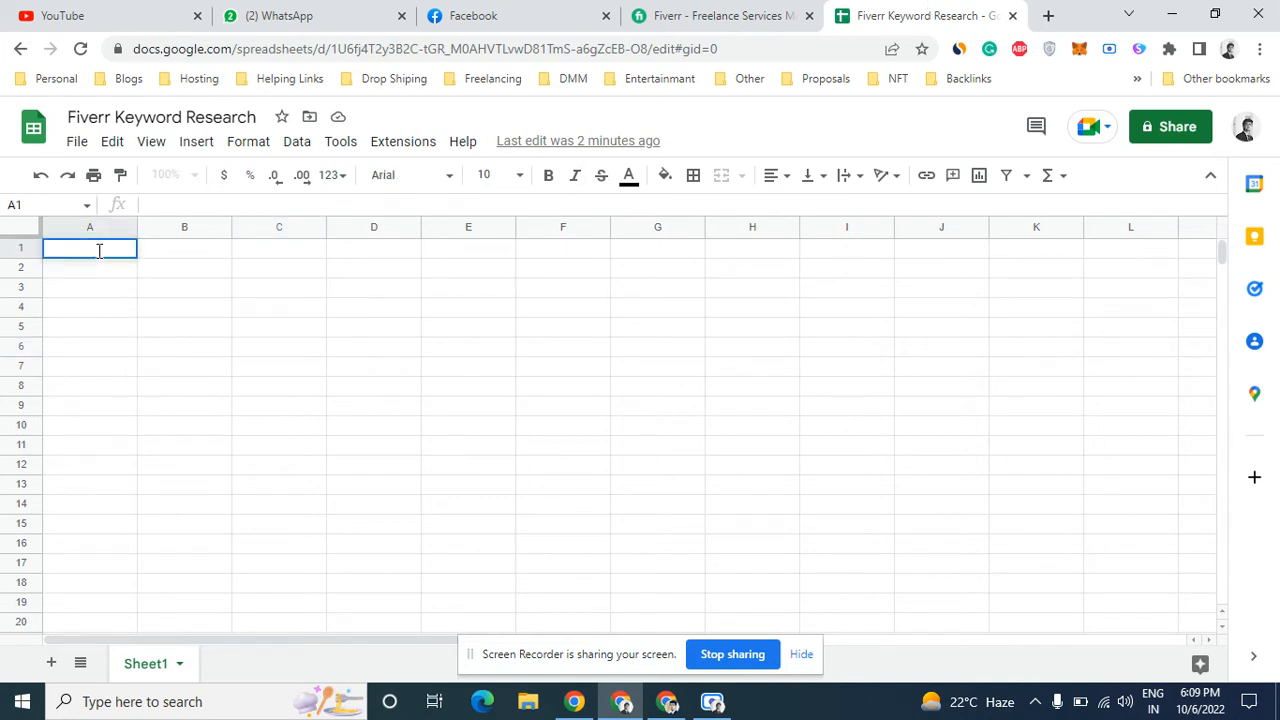
text(Keyword)
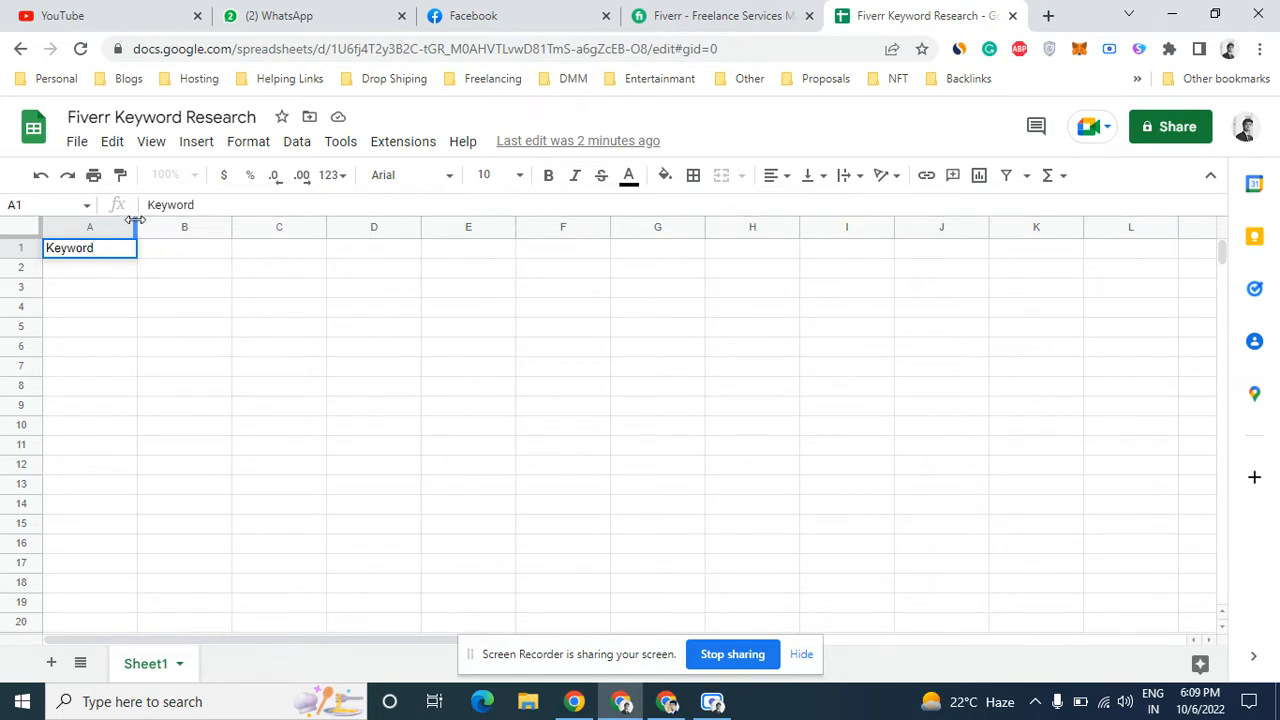
drag(136, 219, 272, 245)
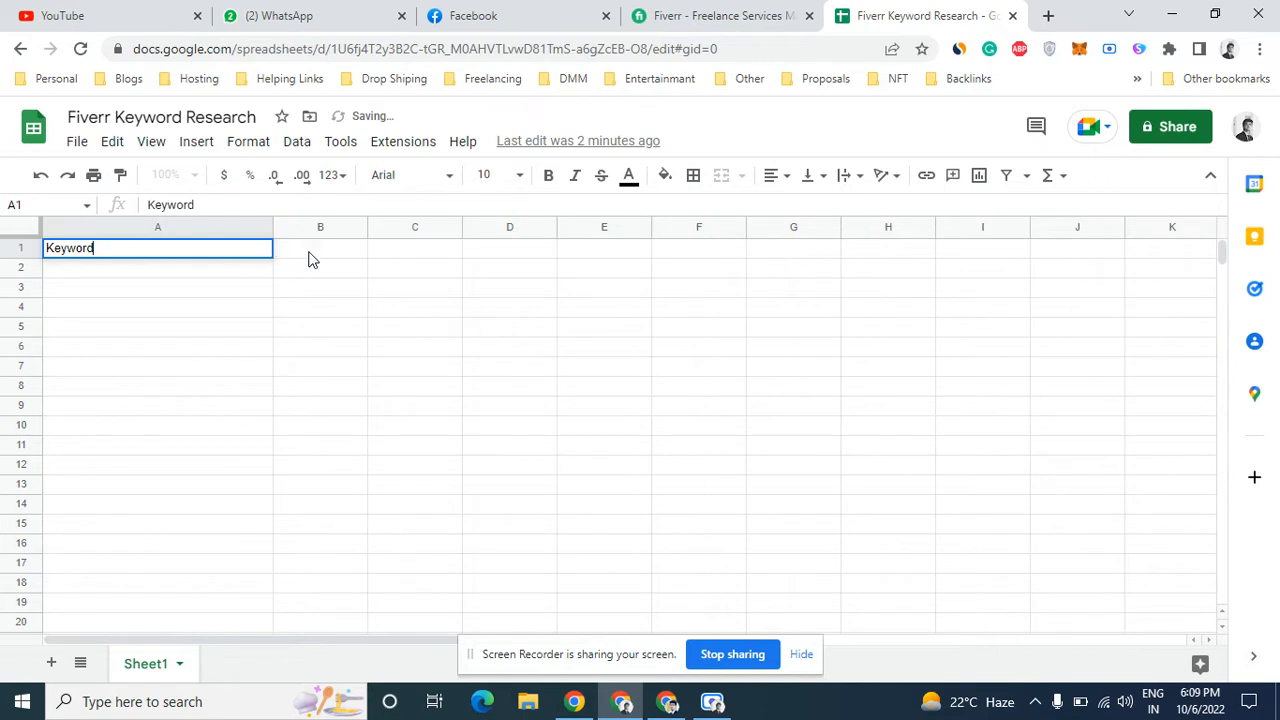
Enter the header "Sellers" in B1 and widen column B
click(310, 256)
text(S)
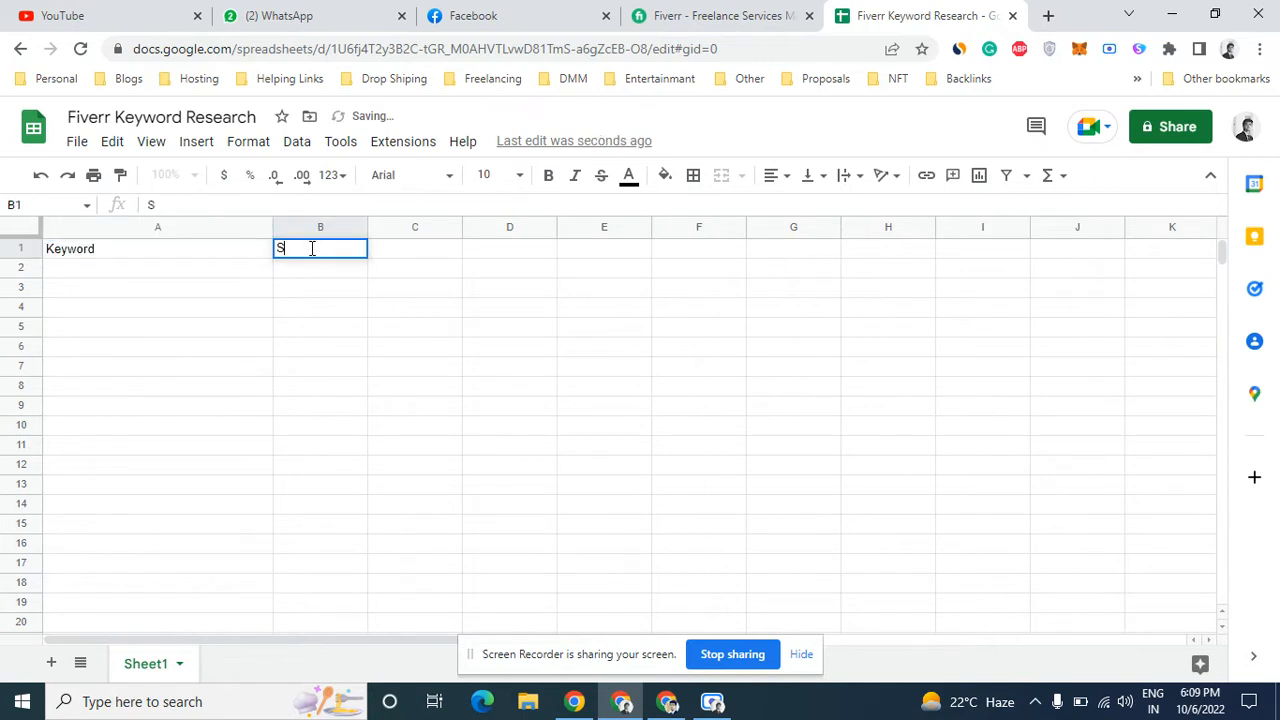
text(ellers)
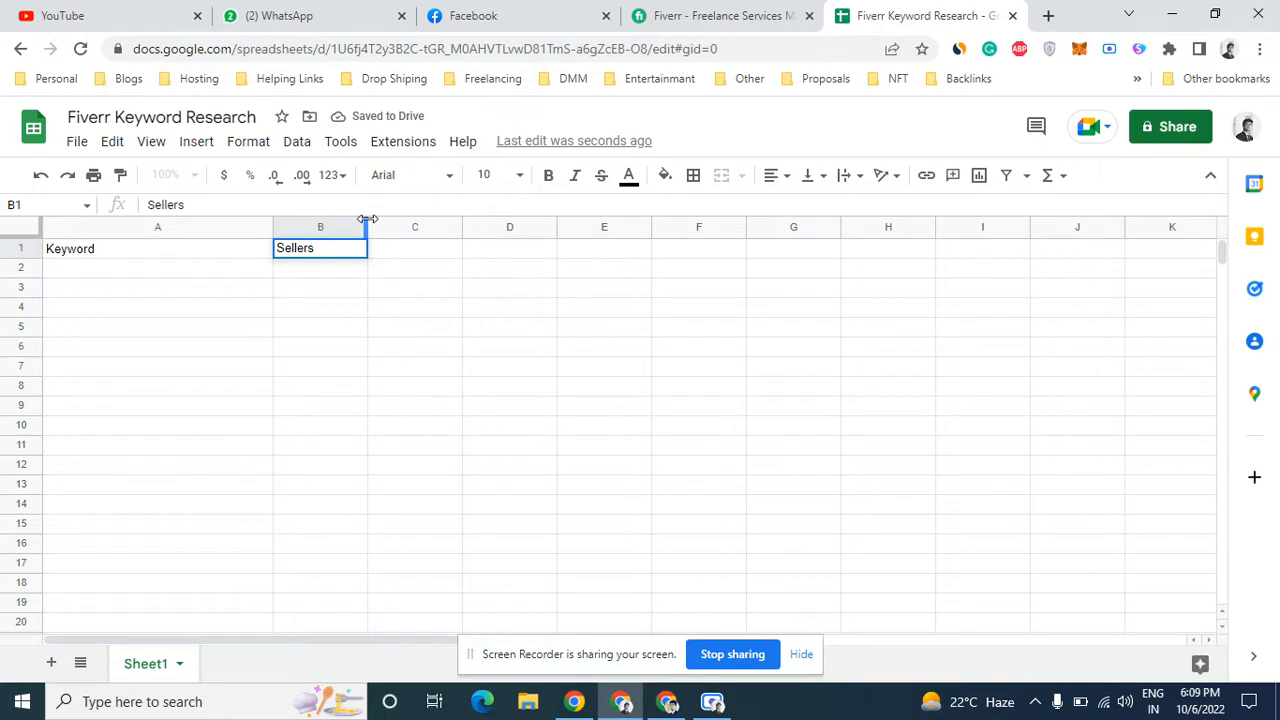
drag(367, 226, 408, 248)
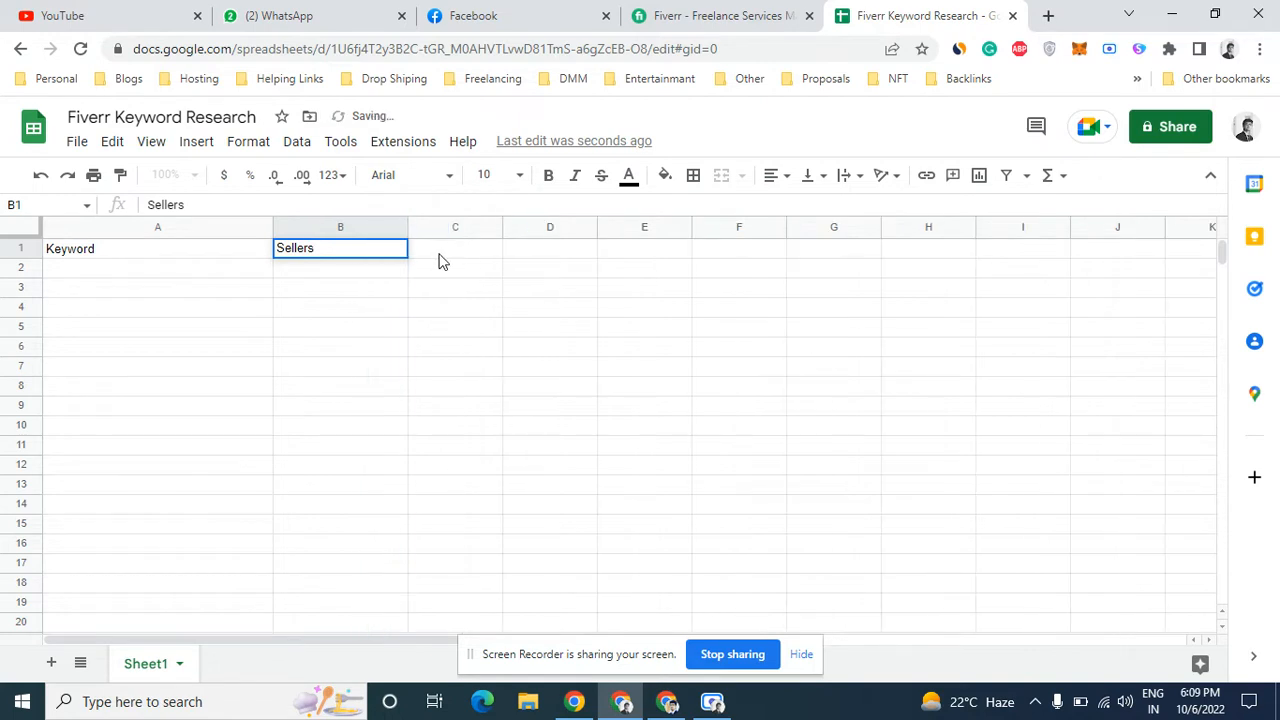
Enter the header "Online Sellers" in C1 and widen column C to fit the text
click(443, 260)
double_click(440, 253)
text(Onl)
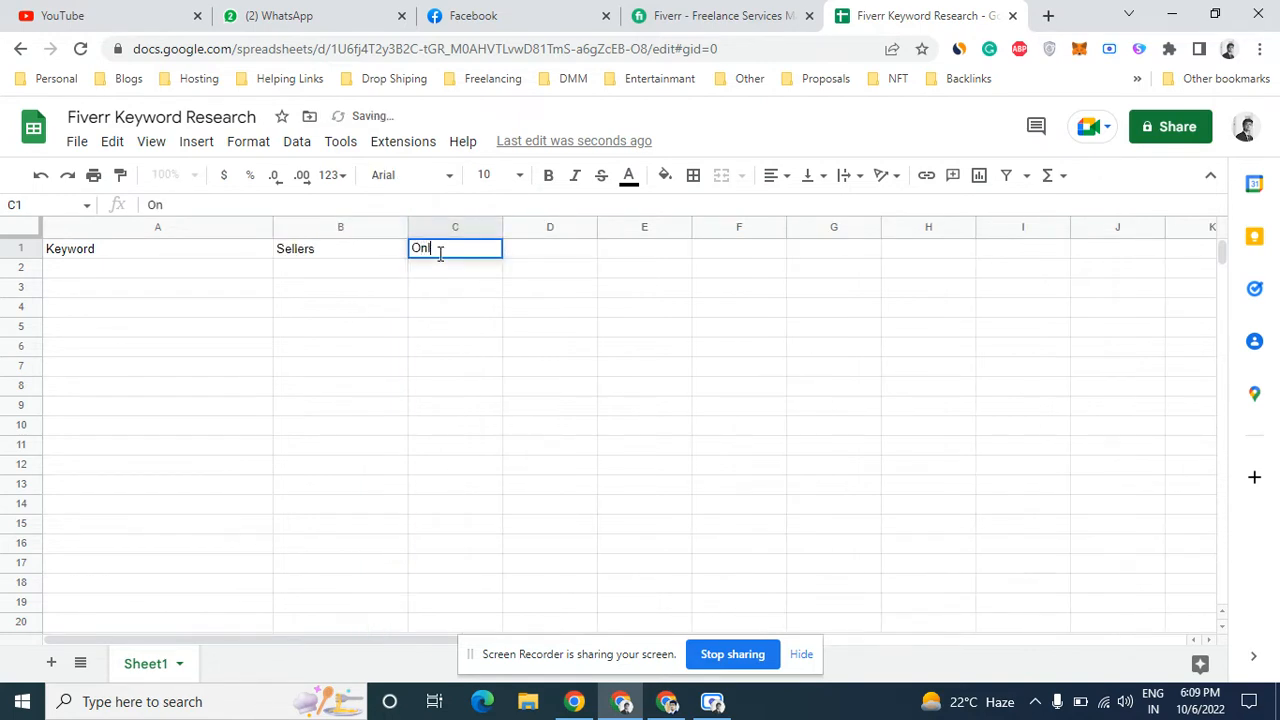
text(ine Sellers)
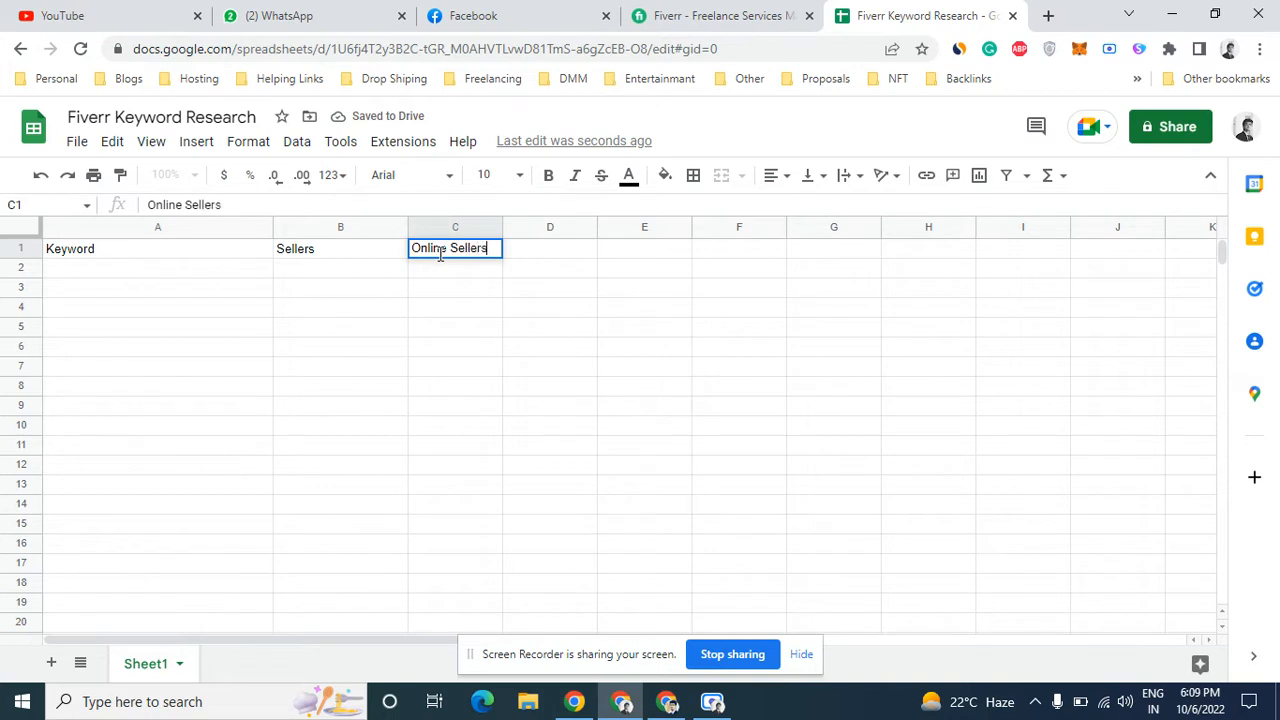
click(517, 309)
drag(502, 229, 530, 229)
Format header cells A1:C1 with black text on a yellow fill
drag(211, 258, 449, 251)
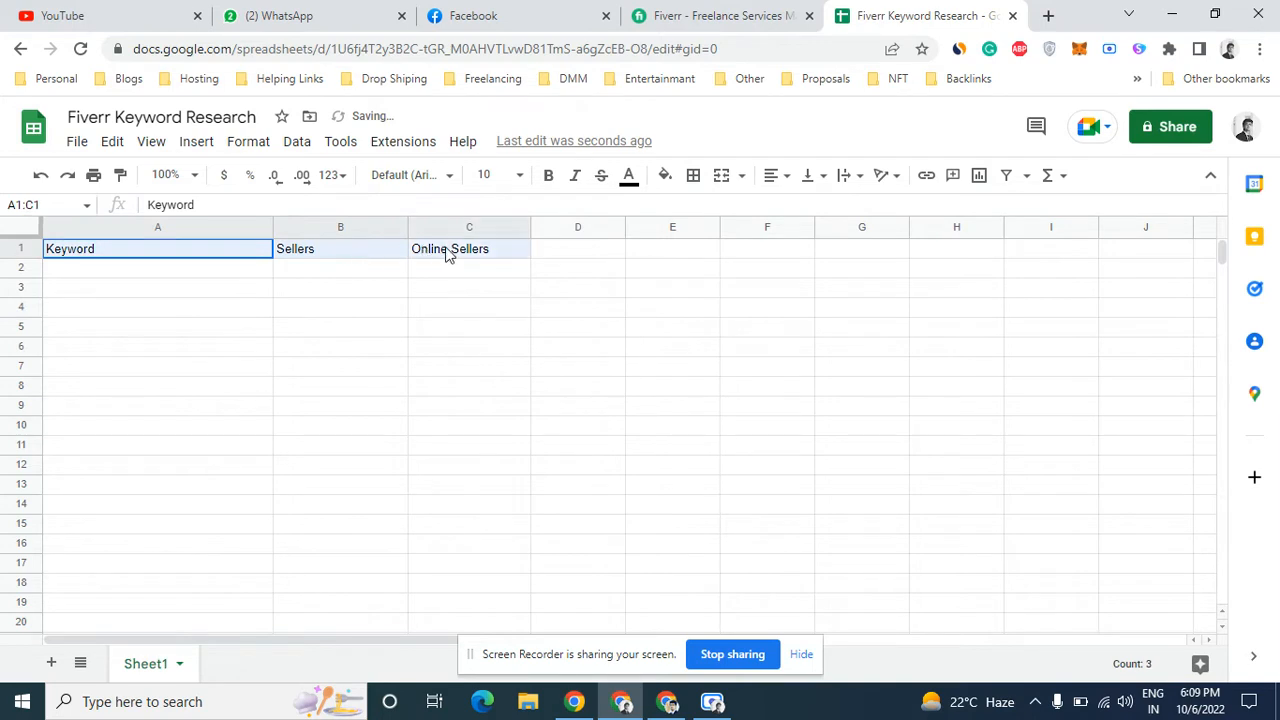
click(628, 176)
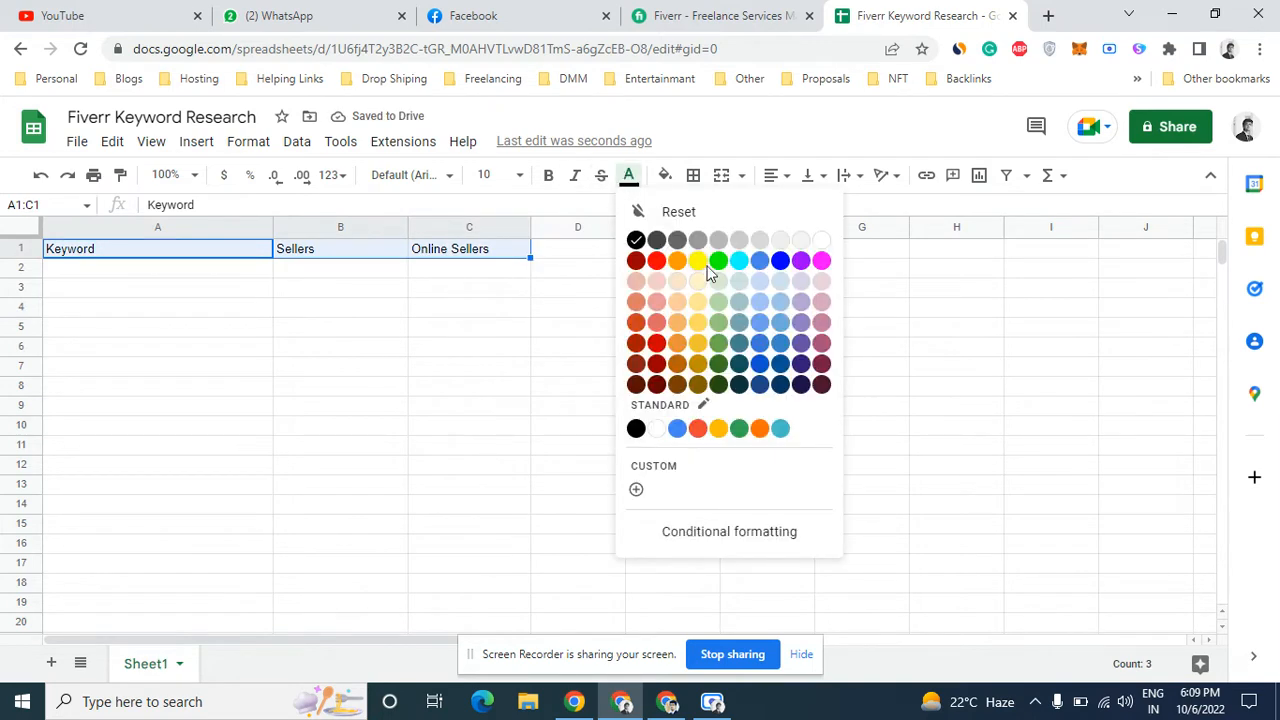
click(697, 262)
click(628, 176)
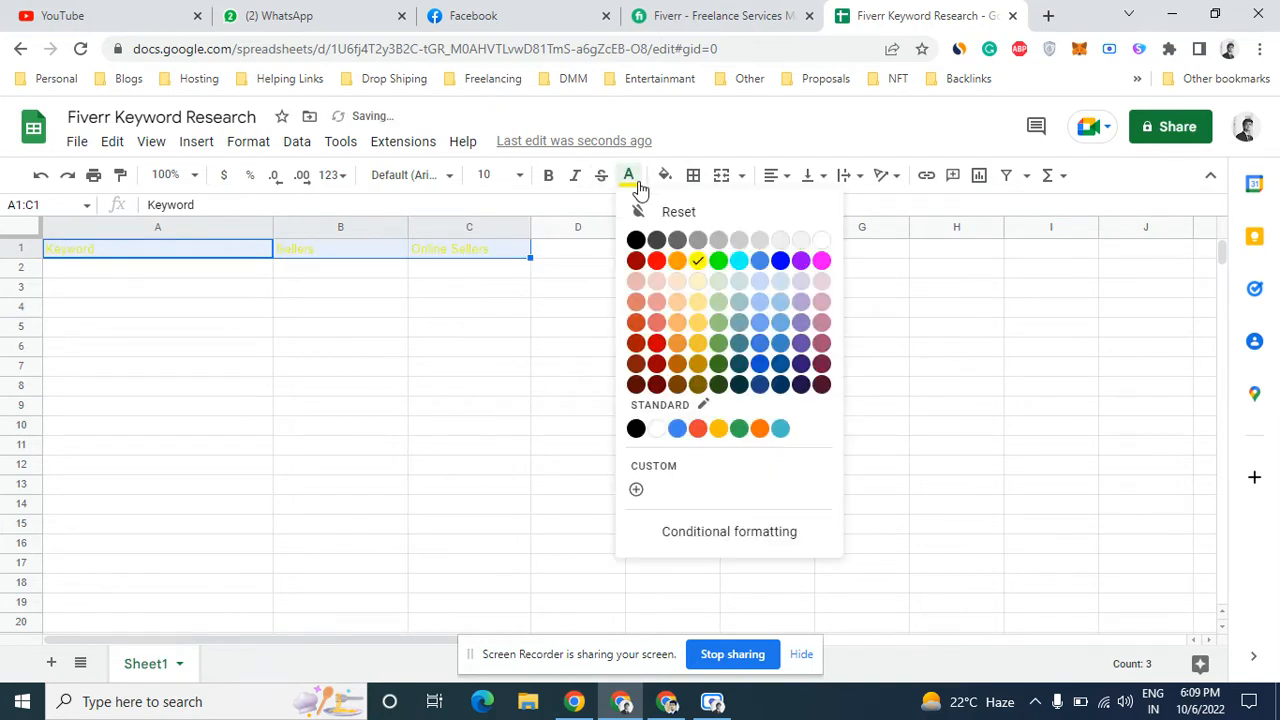
click(637, 239)
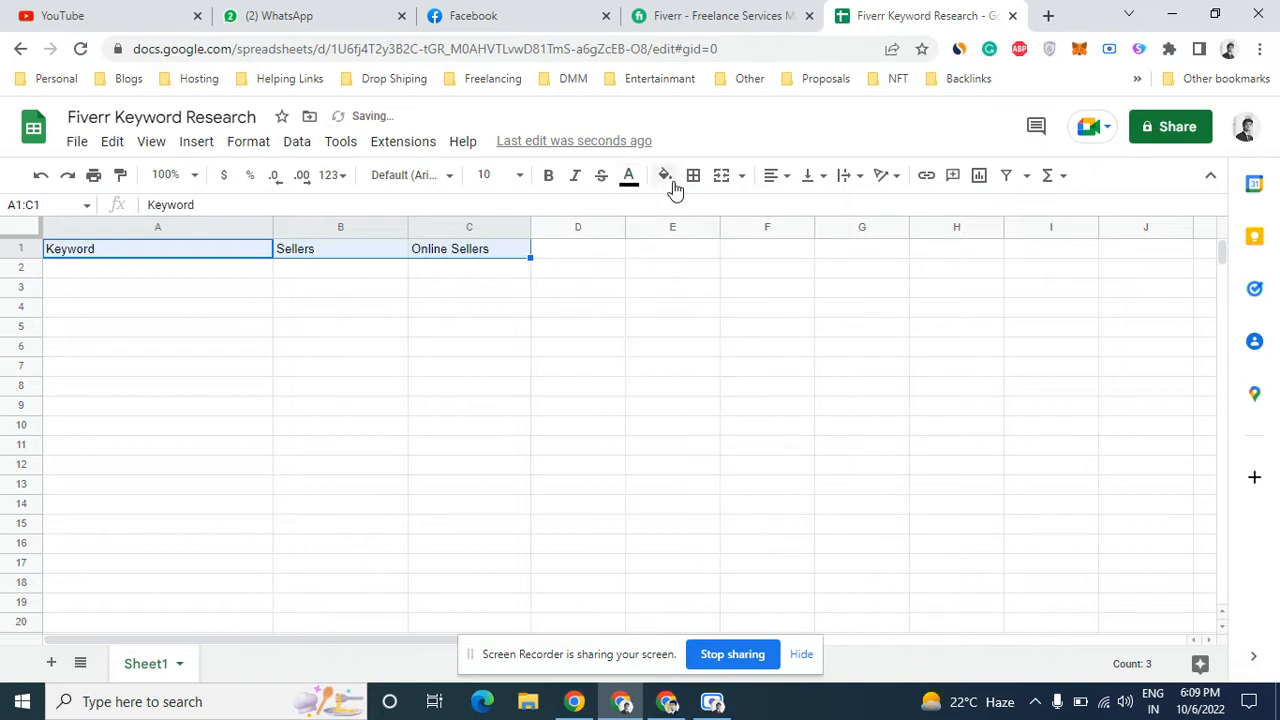
click(664, 176)
click(731, 262)
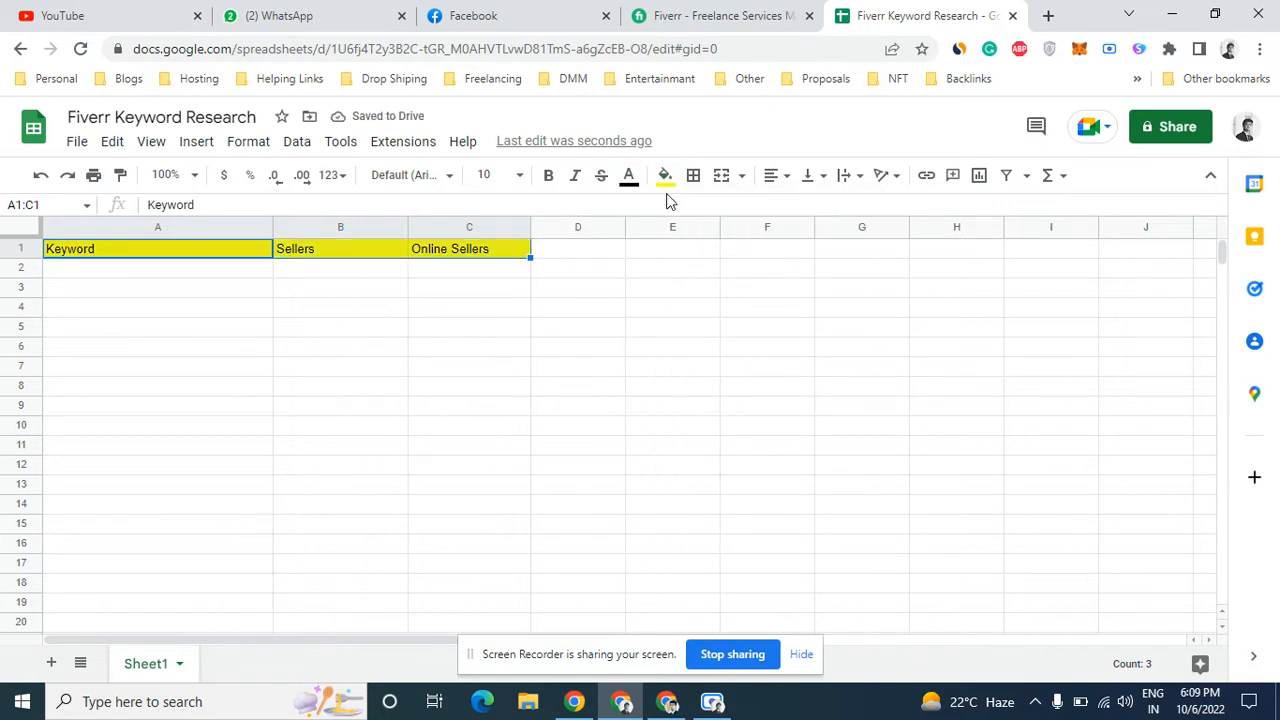
Make the header text in A1:C1 bold and center it horizontally
click(549, 180)
click(776, 176)
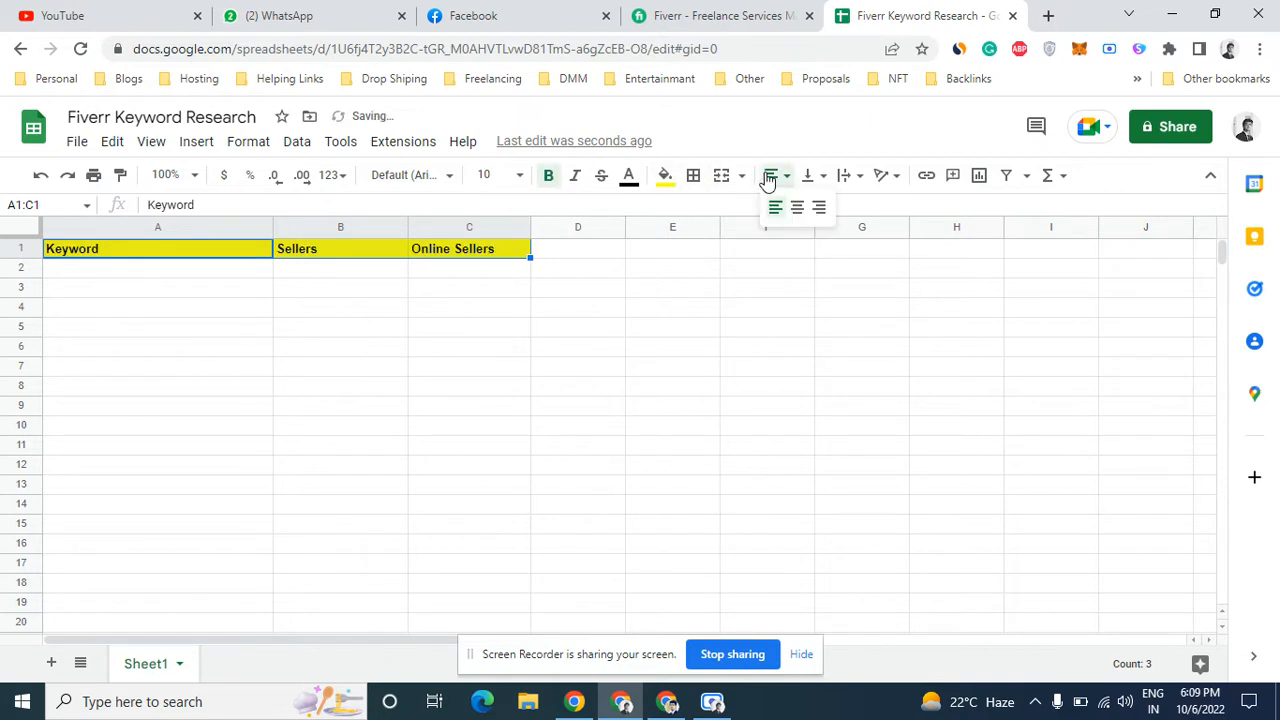
click(792, 204)
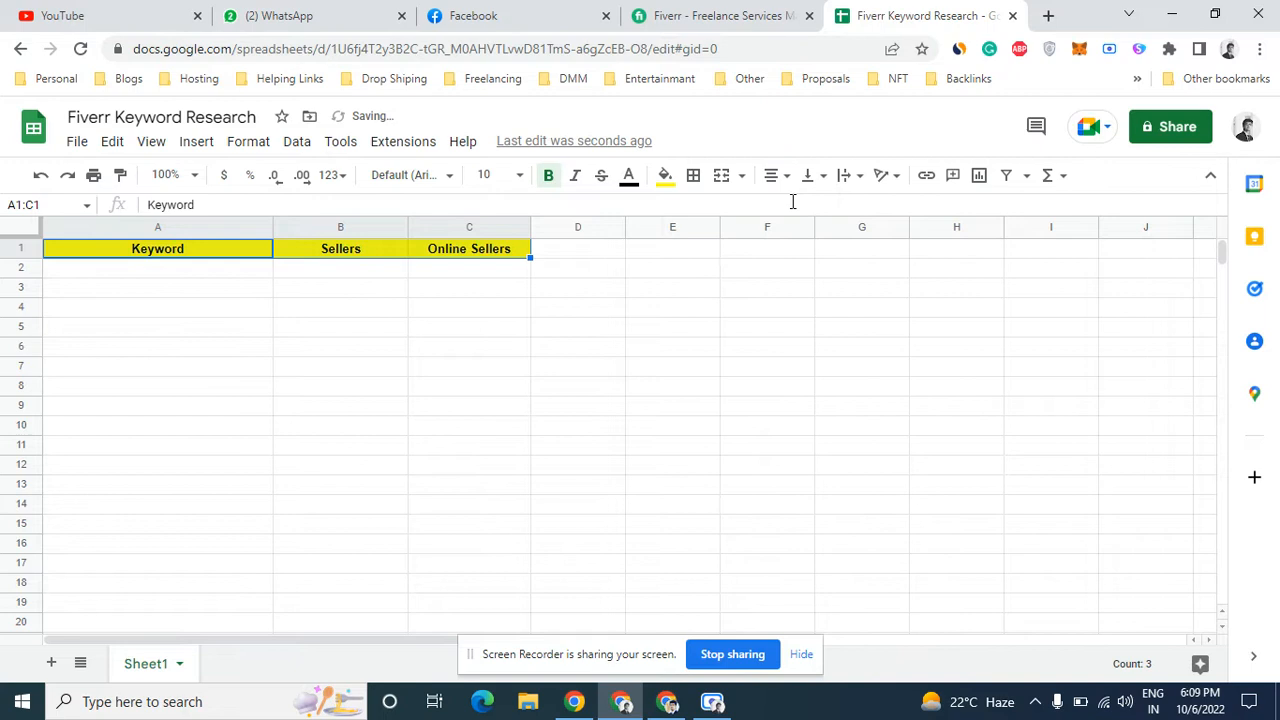
click(194, 328)
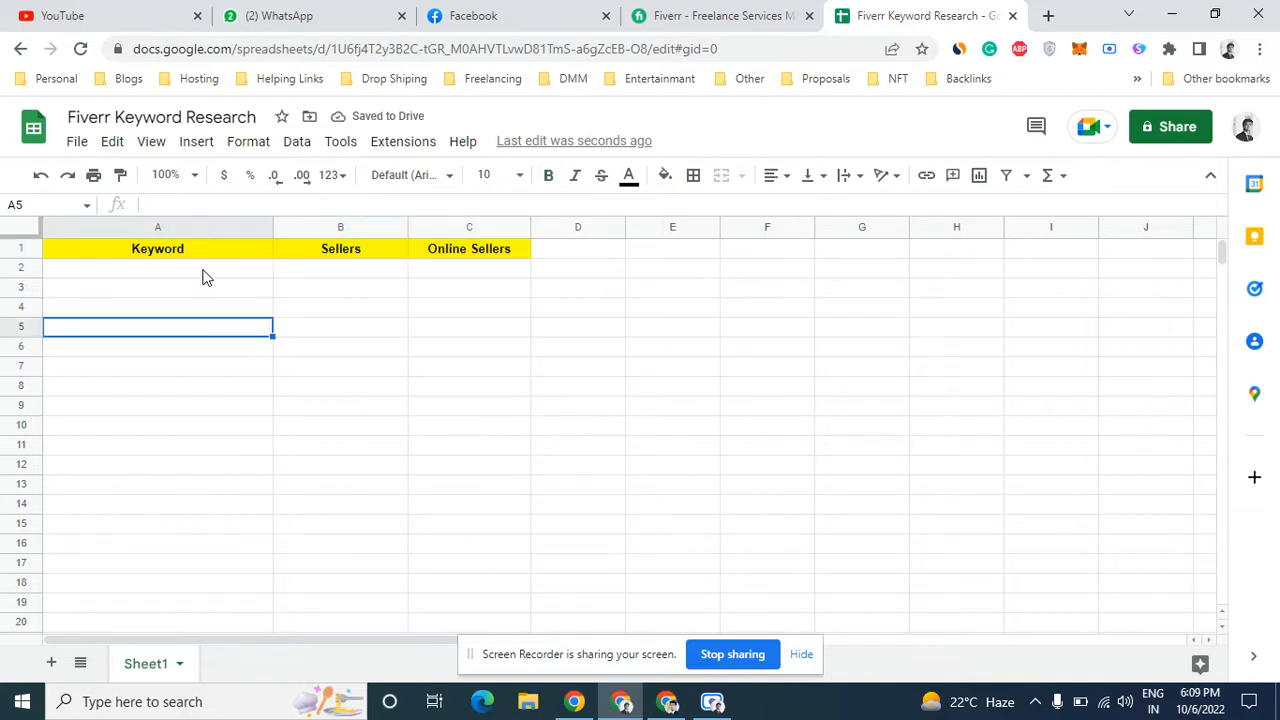
click(204, 271)
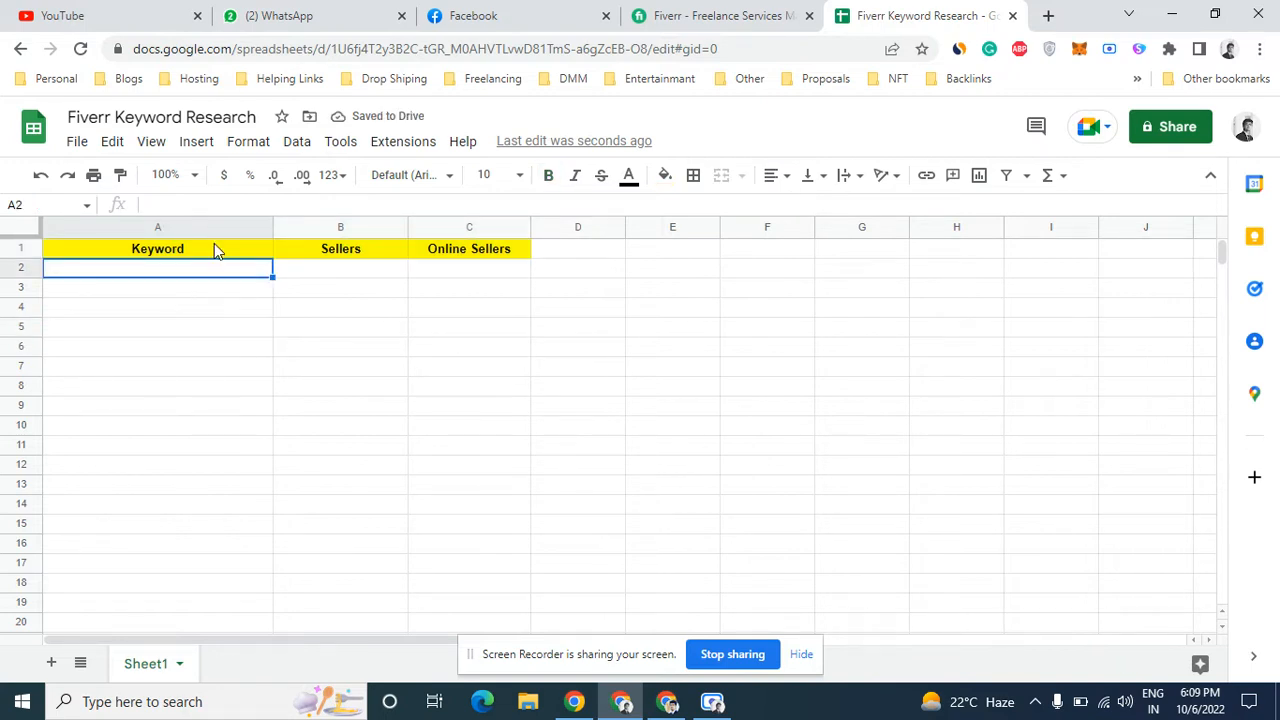
Switch to Fiverr and search for the suggested service "logo design"
click(645, 14)
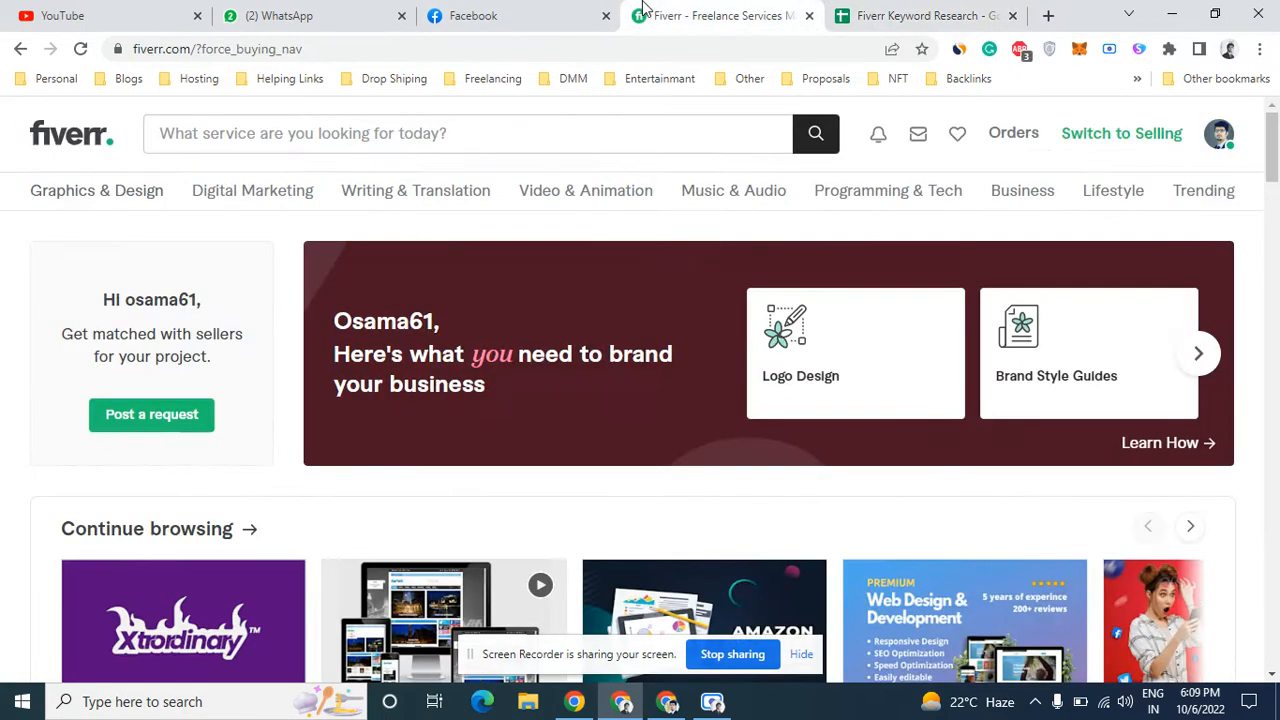
click(533, 122)
text(lo)
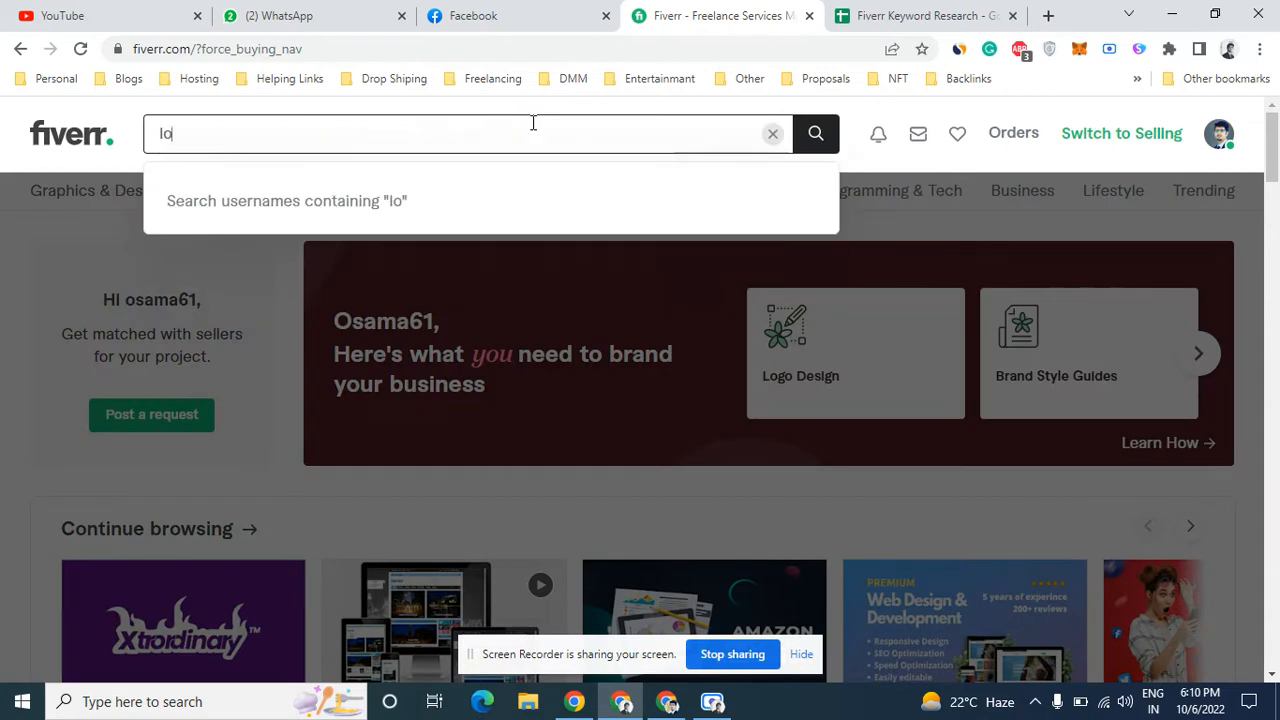
text(go de)
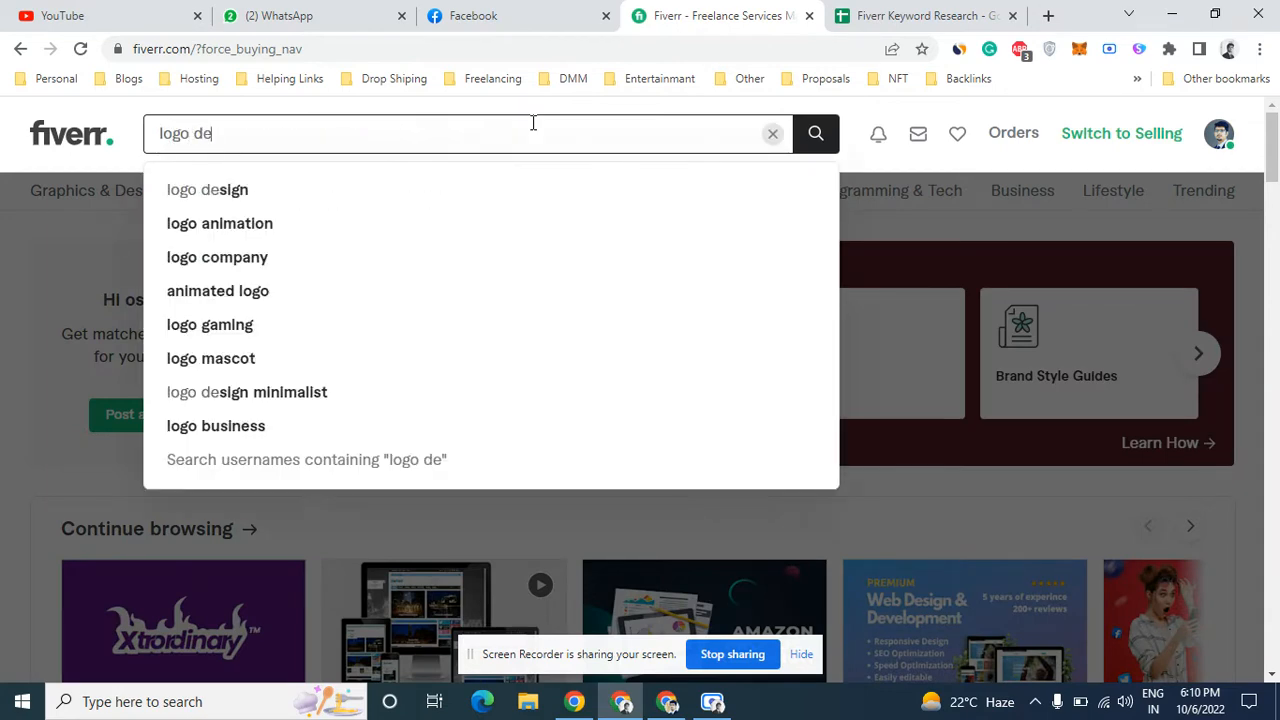
click(357, 189)
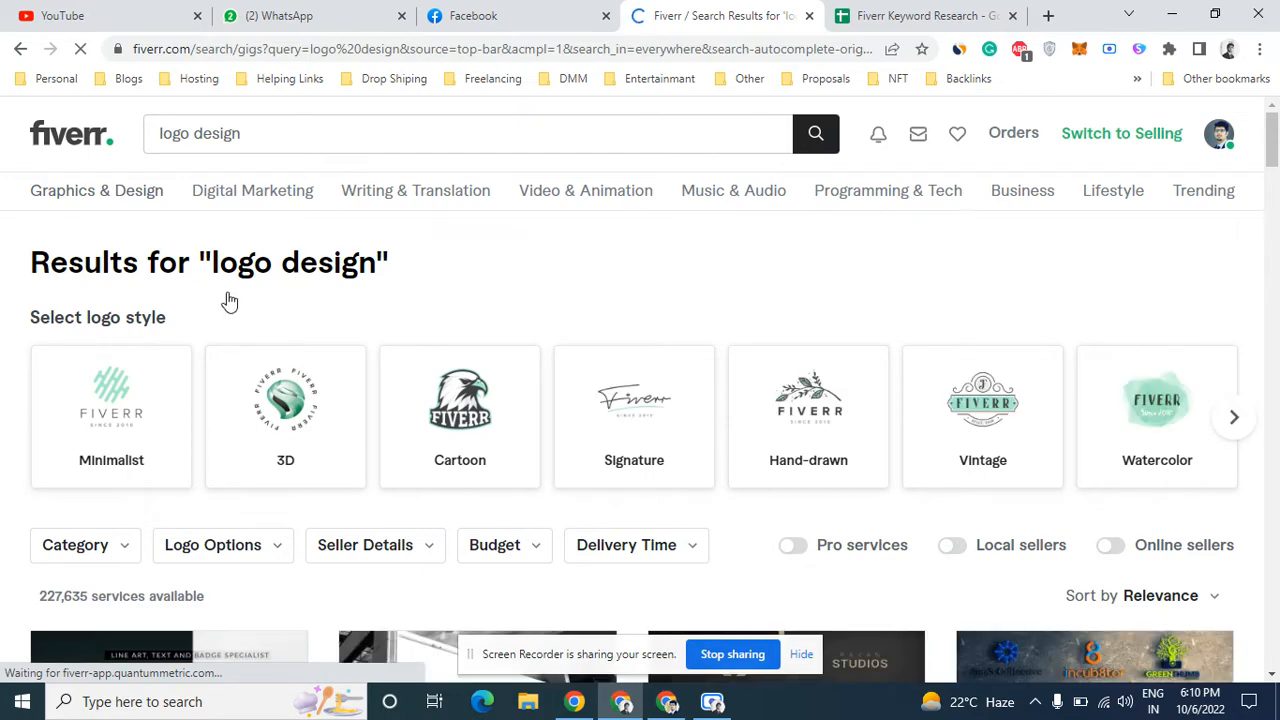
Copy the keyword "logo design" from the Fiverr results heading into cell A2 of the spreadsheet
drag(212, 262, 376, 274)
key(ctrl+c)
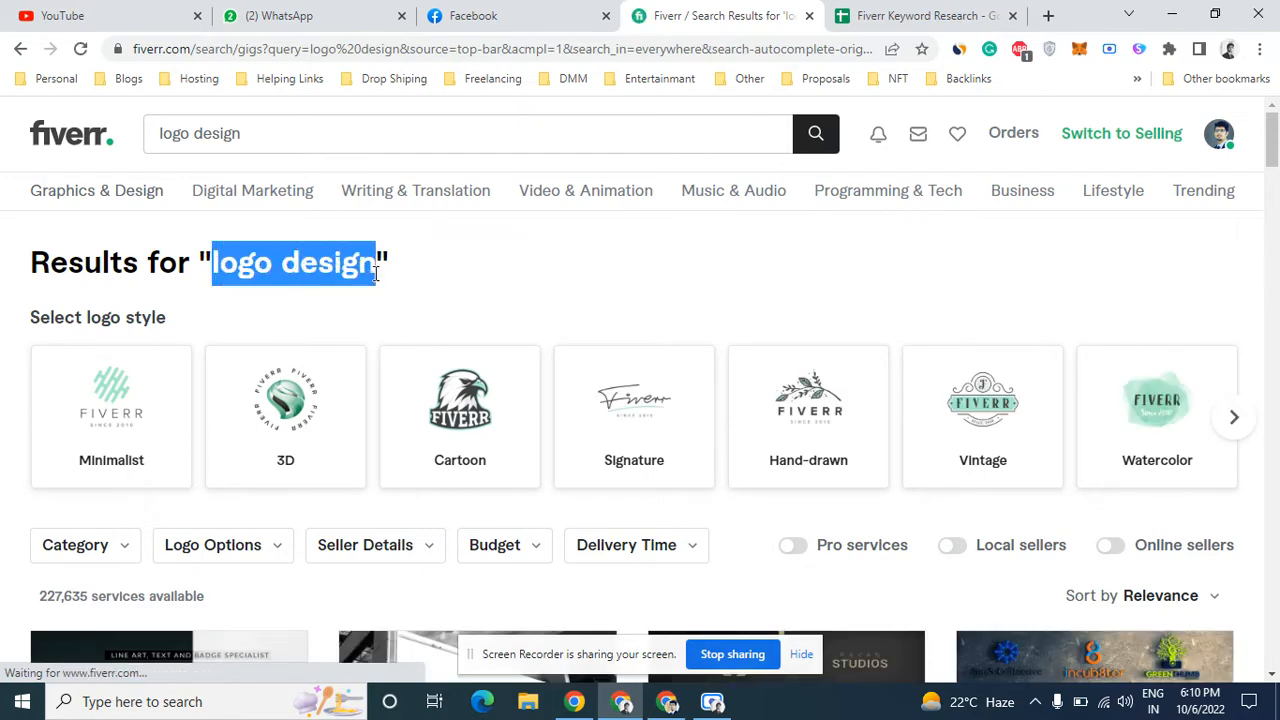
click(907, 10)
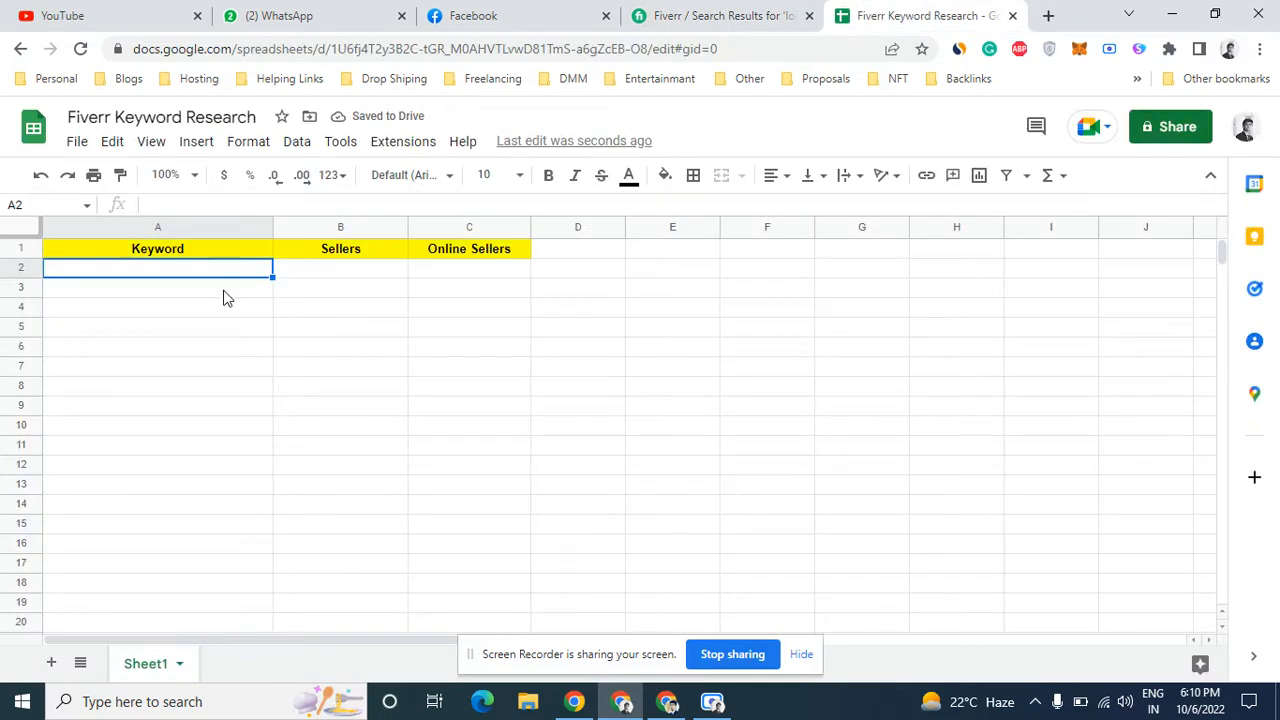
double_click(225, 269)
key(ctrl+v)
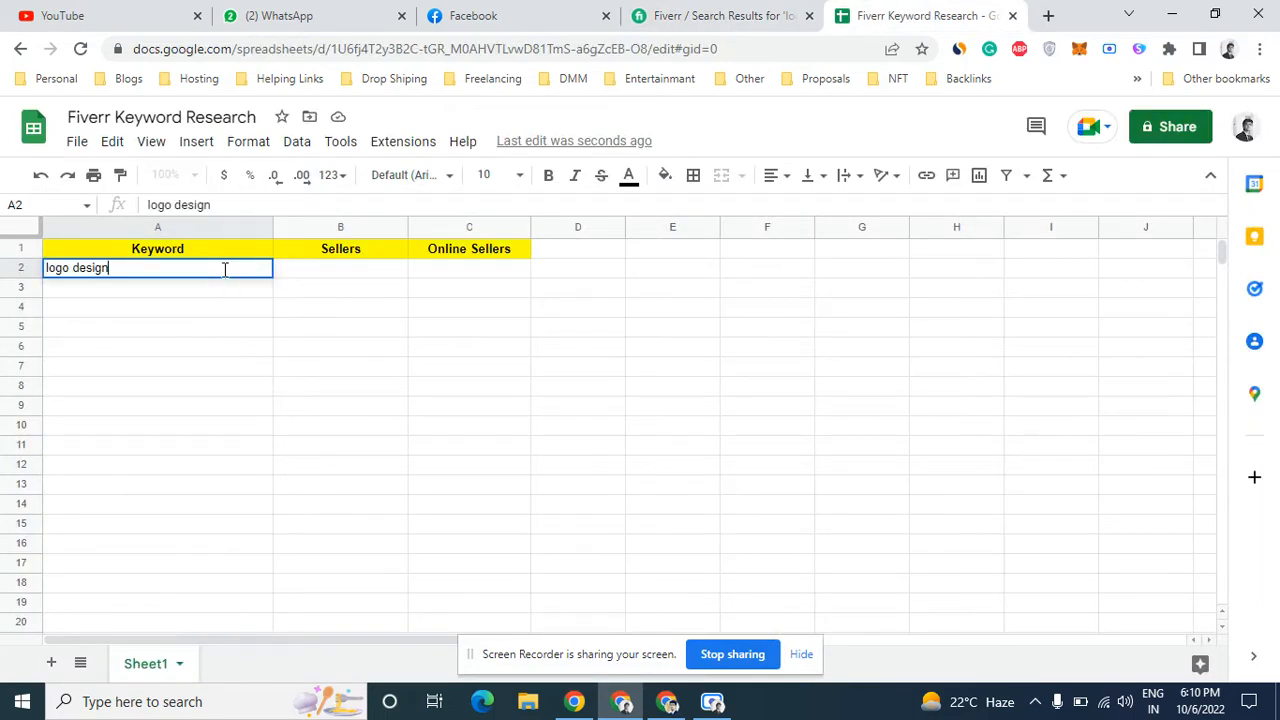
Copy the number of available services, 227,635, from the Fiverr results into the Sellers cell B2
click(720, 15)
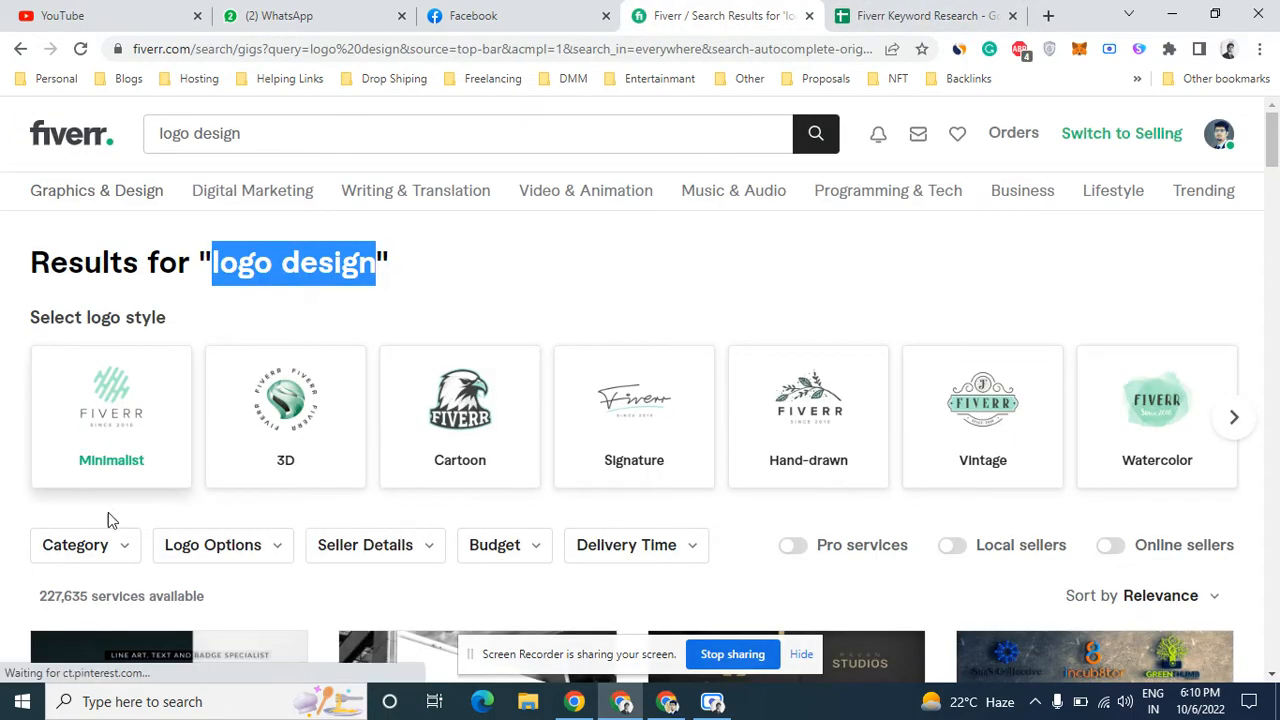
drag(40, 596, 91, 598)
key(ctrl+c)
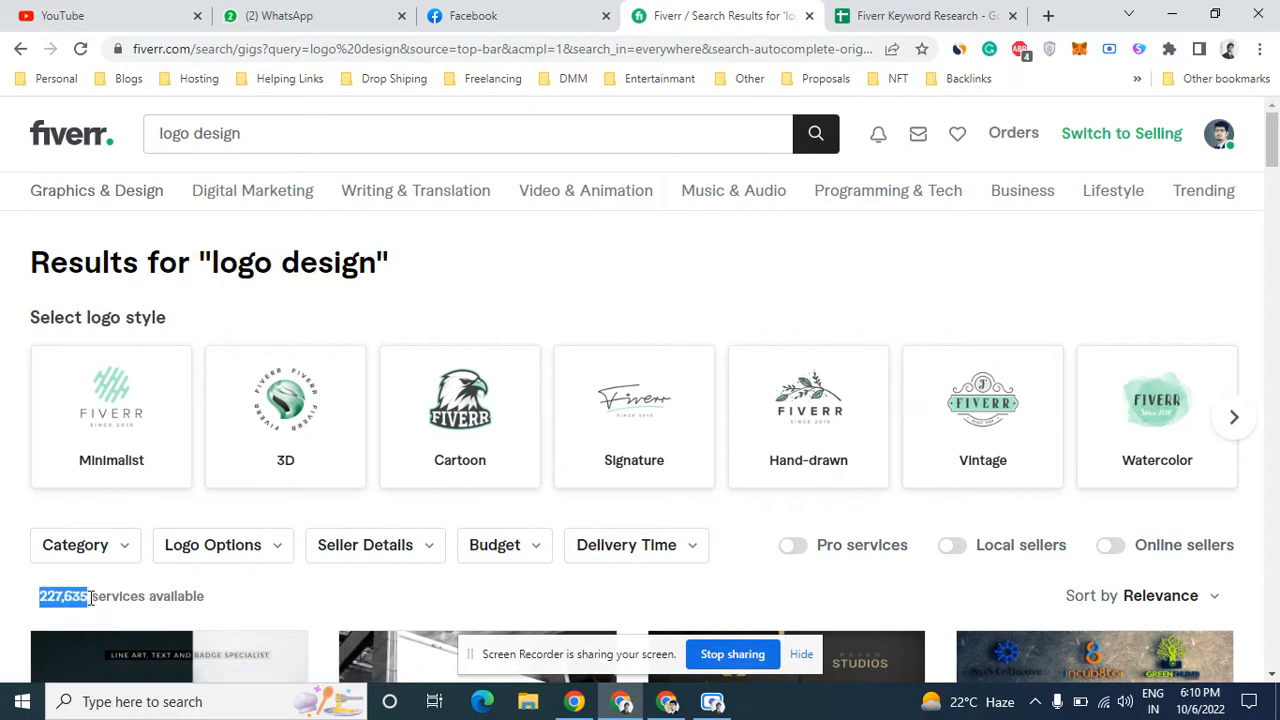
click(886, 15)
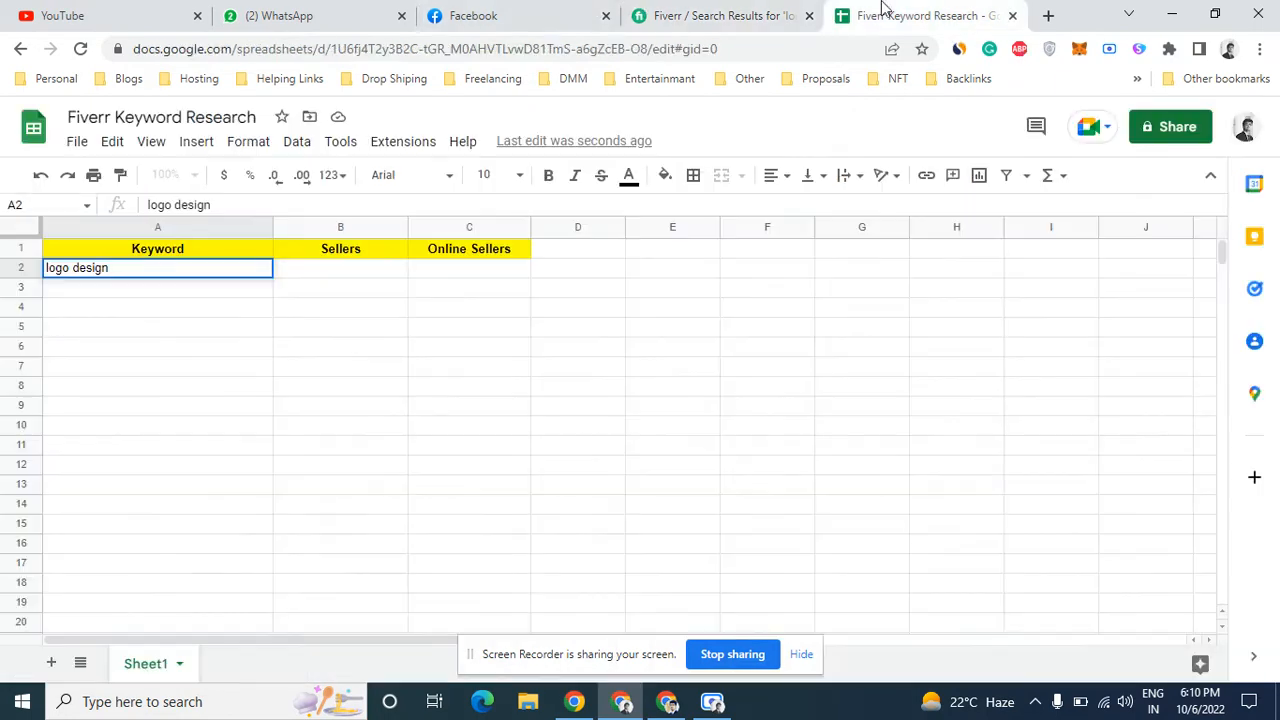
click(373, 273)
key(ctrl+v)
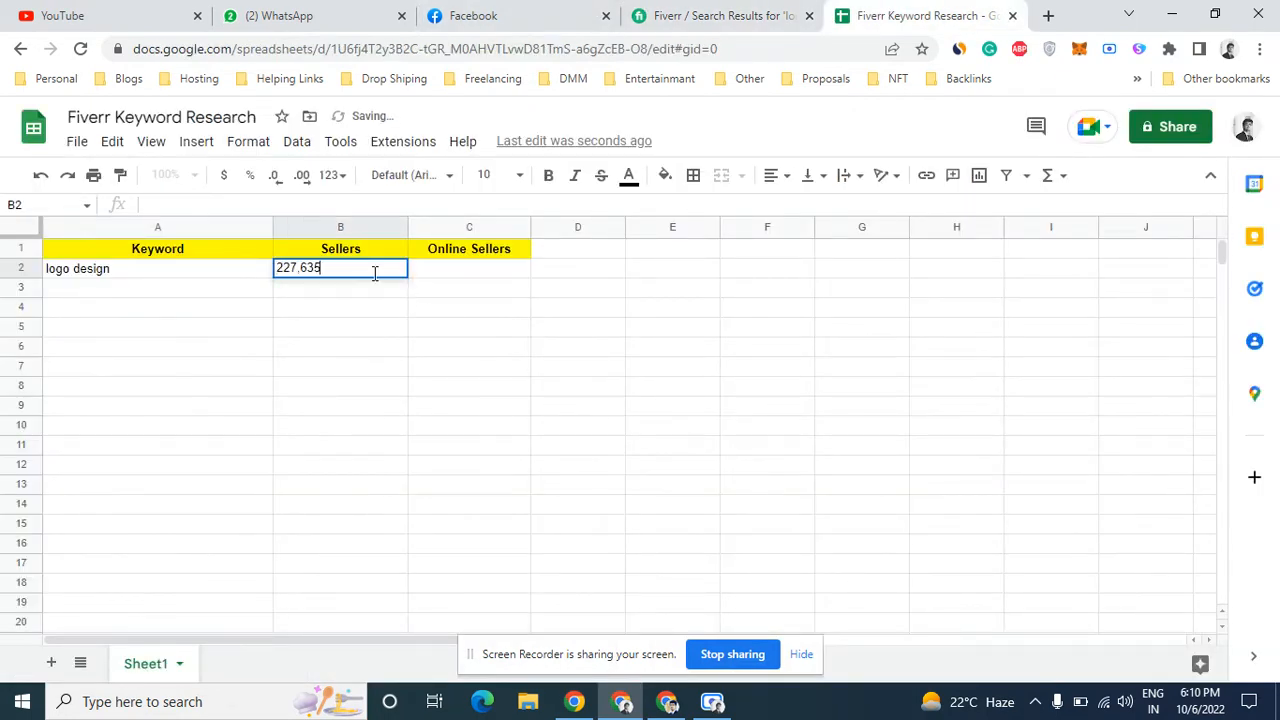
Filter the Fiverr results to online sellers and copy the resulting service count, 9,593, into the Online Sellers cell C2
click(740, 14)
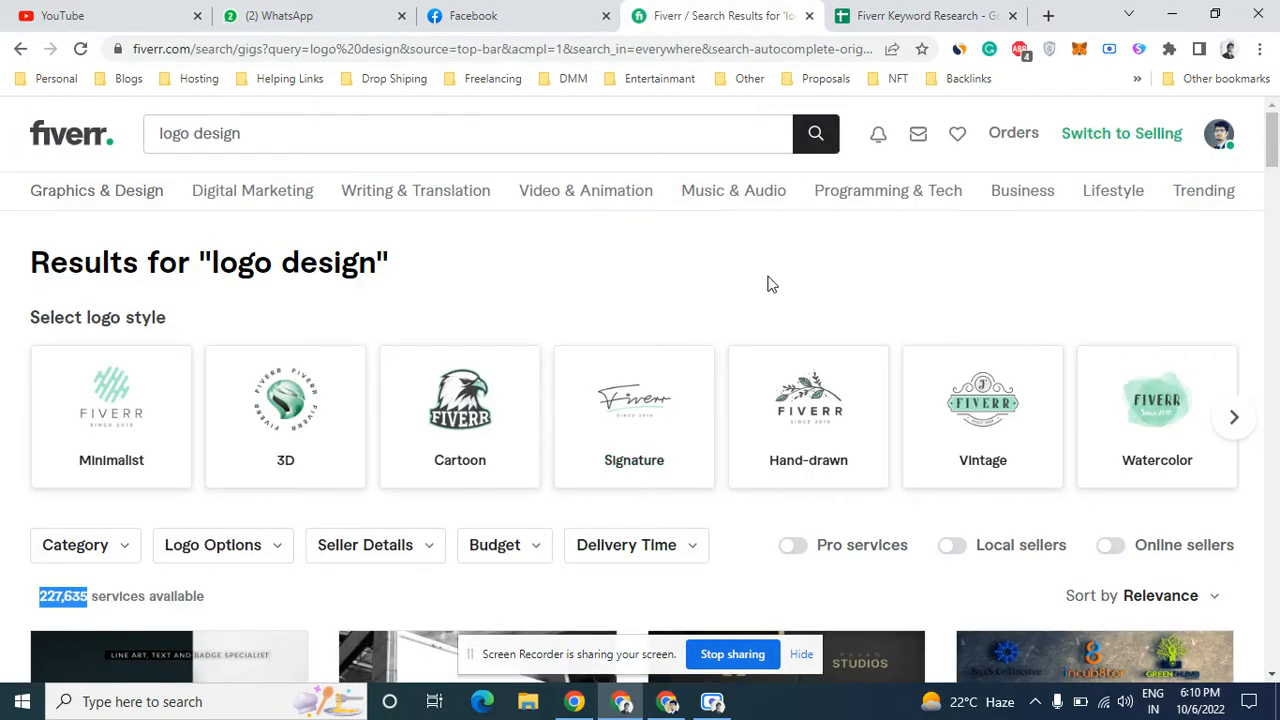
click(1110, 545)
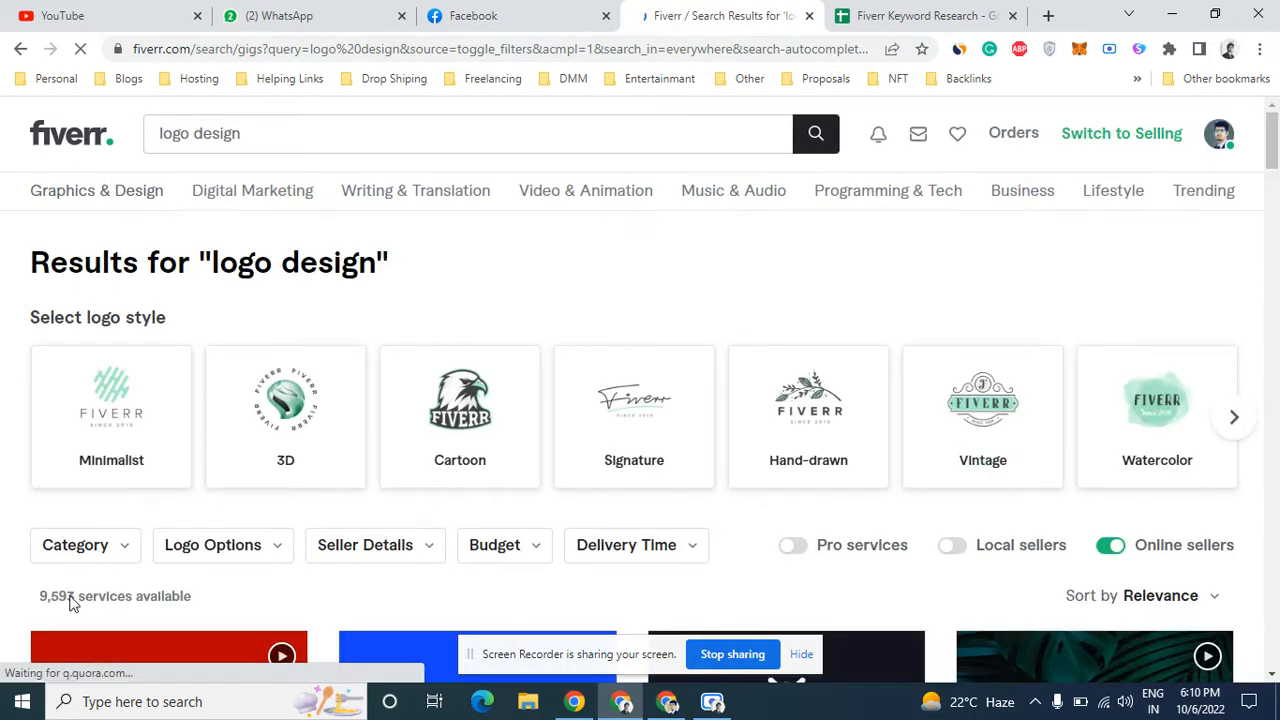
double_click(74, 598)
key(ctrl+c)
click(930, 15)
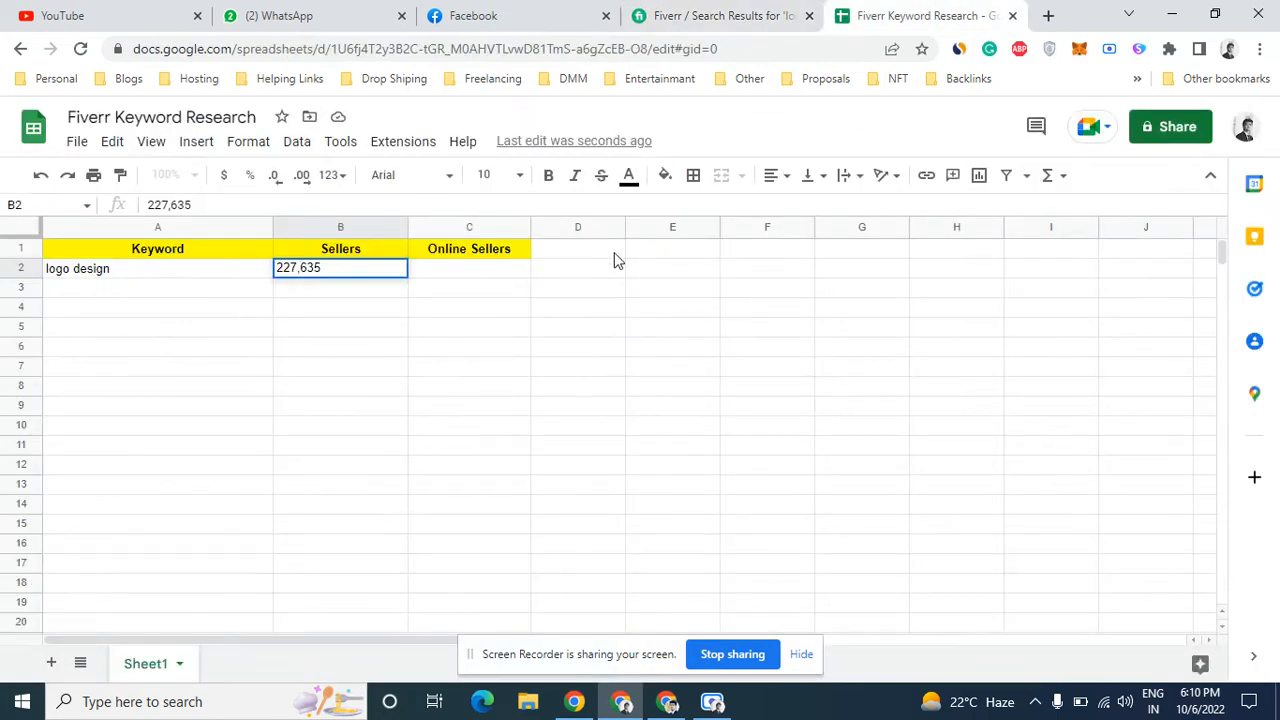
click(457, 266)
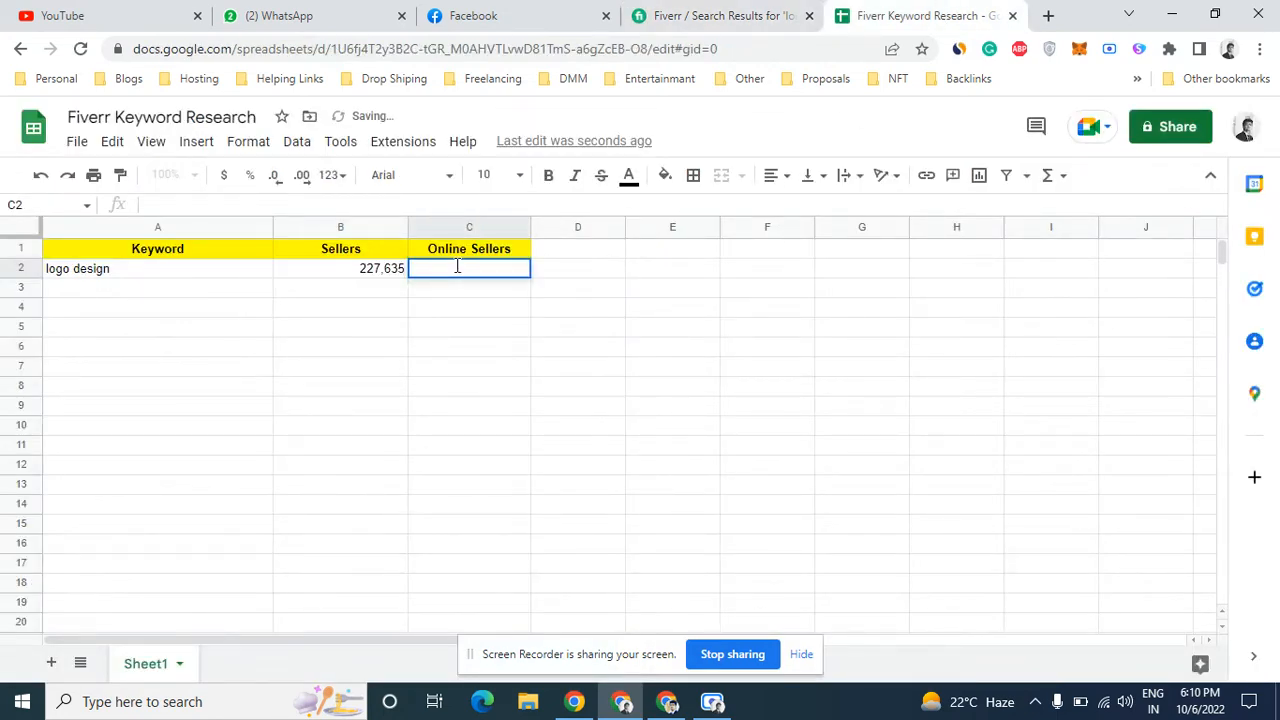
key(ctrl+v)
click(134, 289)
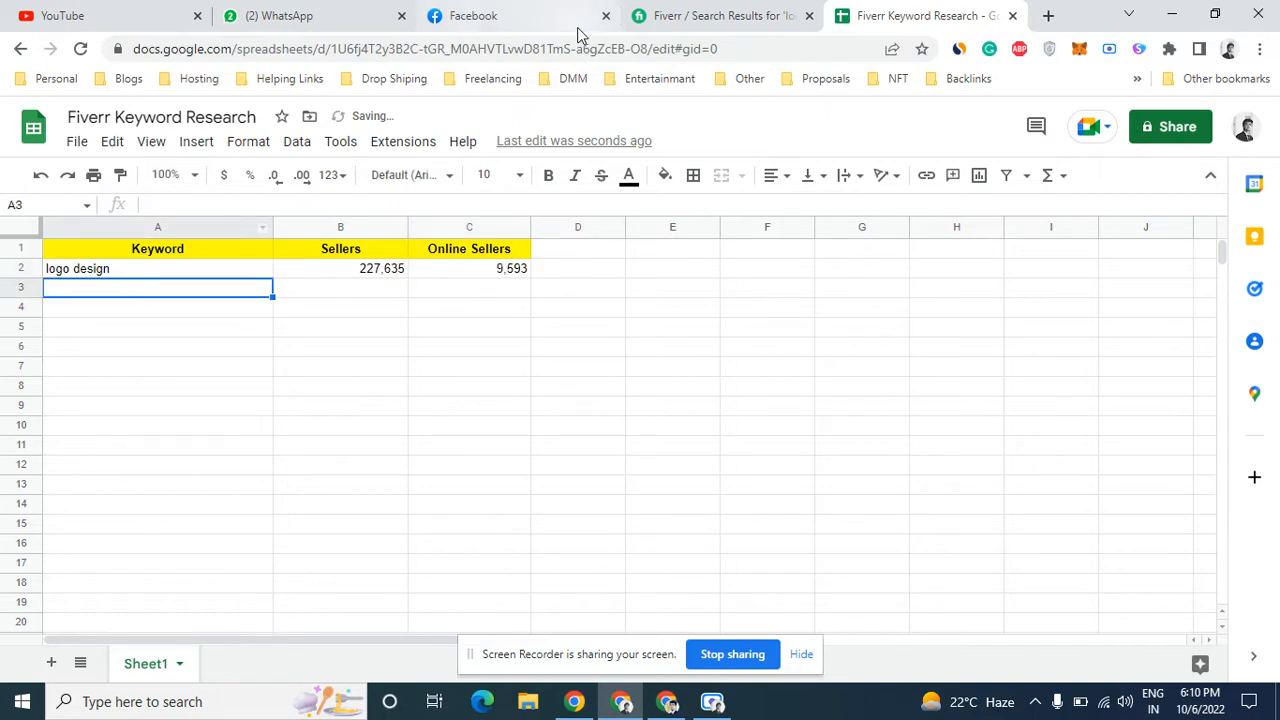
Switch to Fiverr and search for the suggested service "logo design minimalist"
click(718, 15)
click(326, 146)
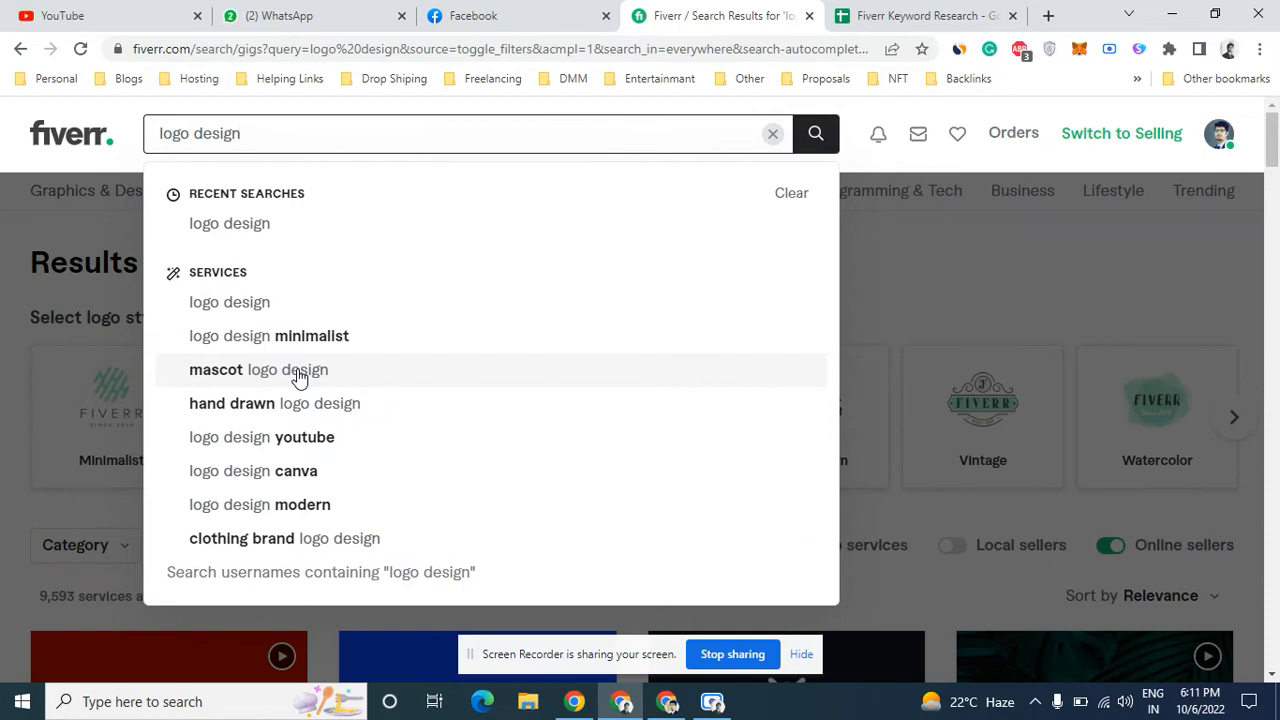
right_click(352, 340)
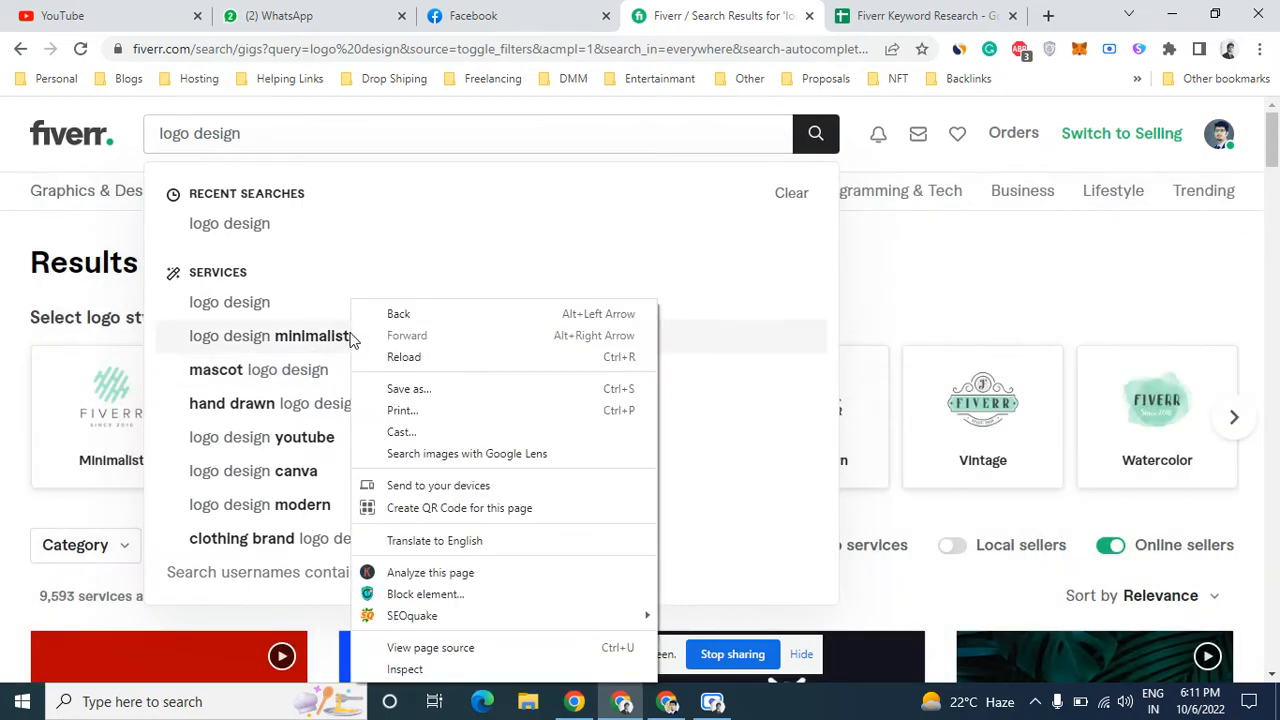
click(308, 344)
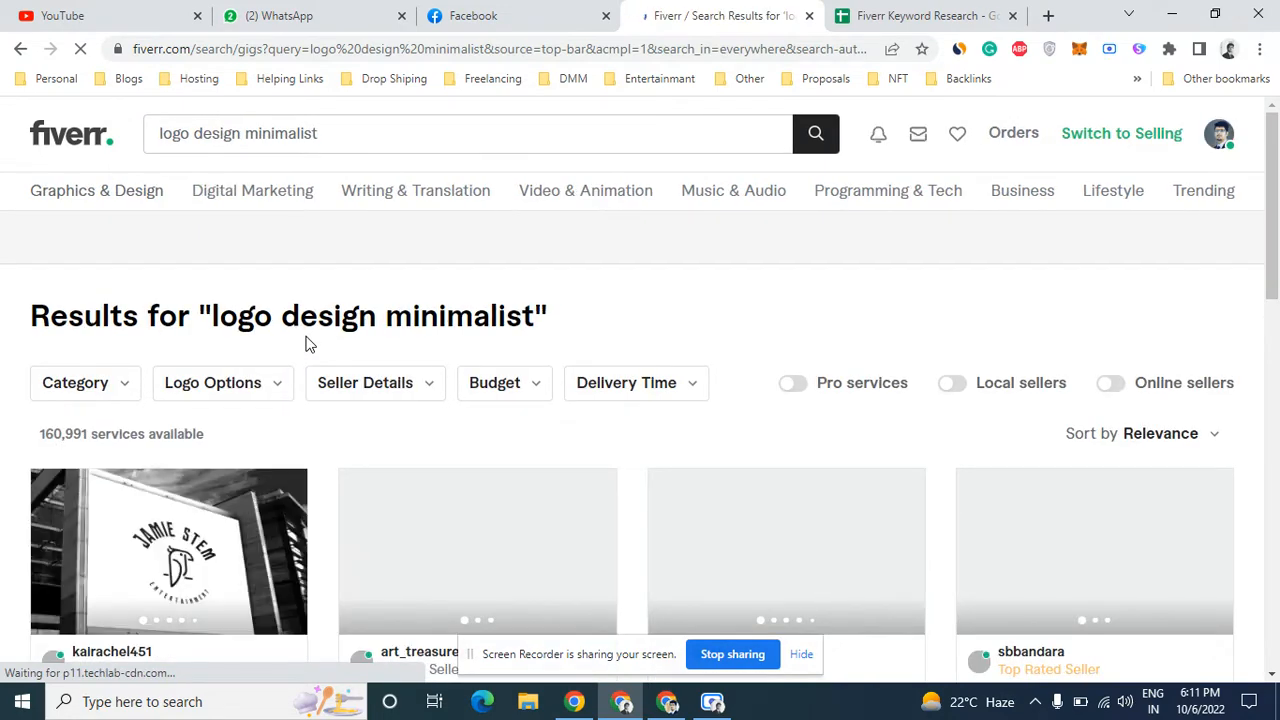
Copy the keyword "logo design minimalist" from the Fiverr results heading into cell A3 of the spreadsheet
drag(212, 320, 534, 320)
key(ctrl+c)
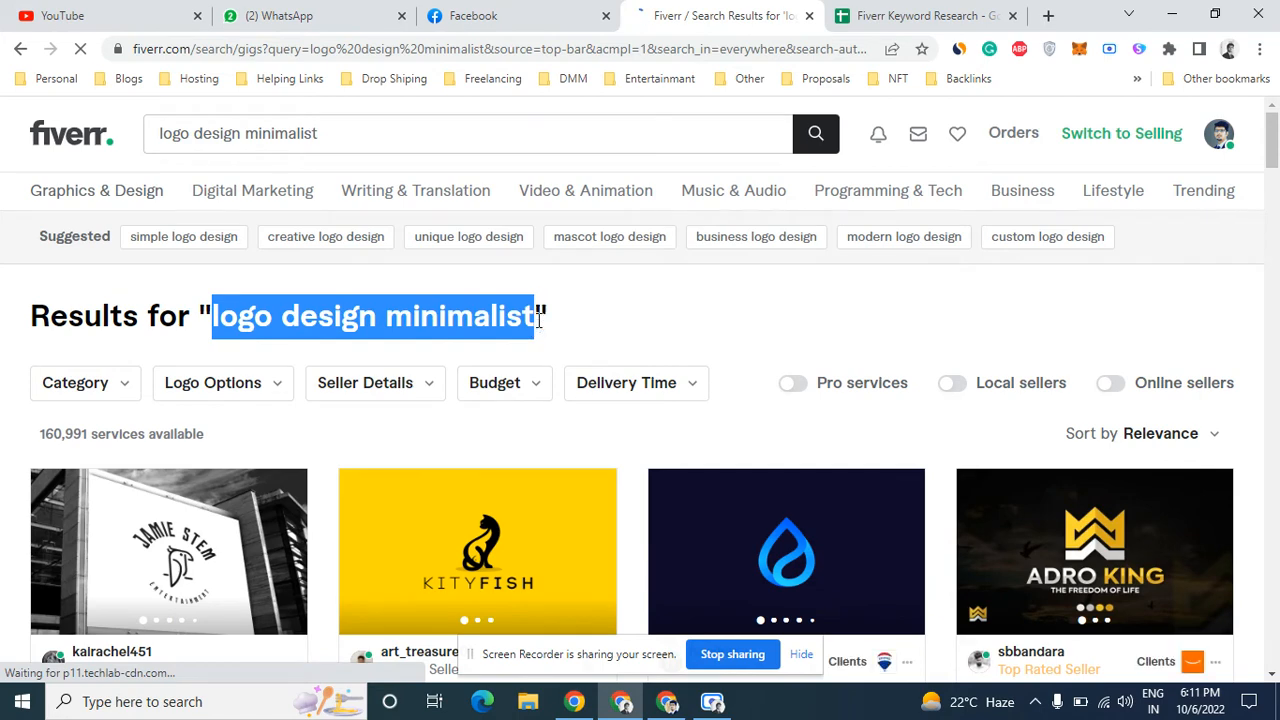
click(1000, 8)
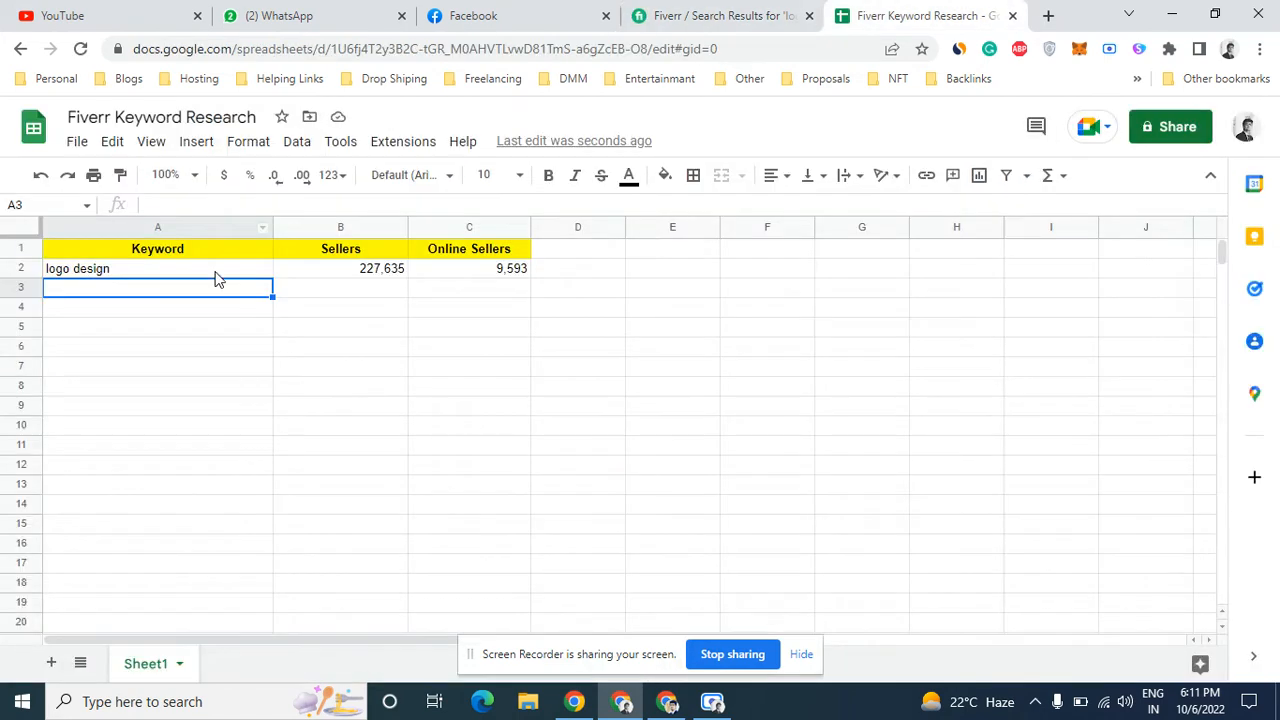
double_click(187, 286)
key(ctrl+v)
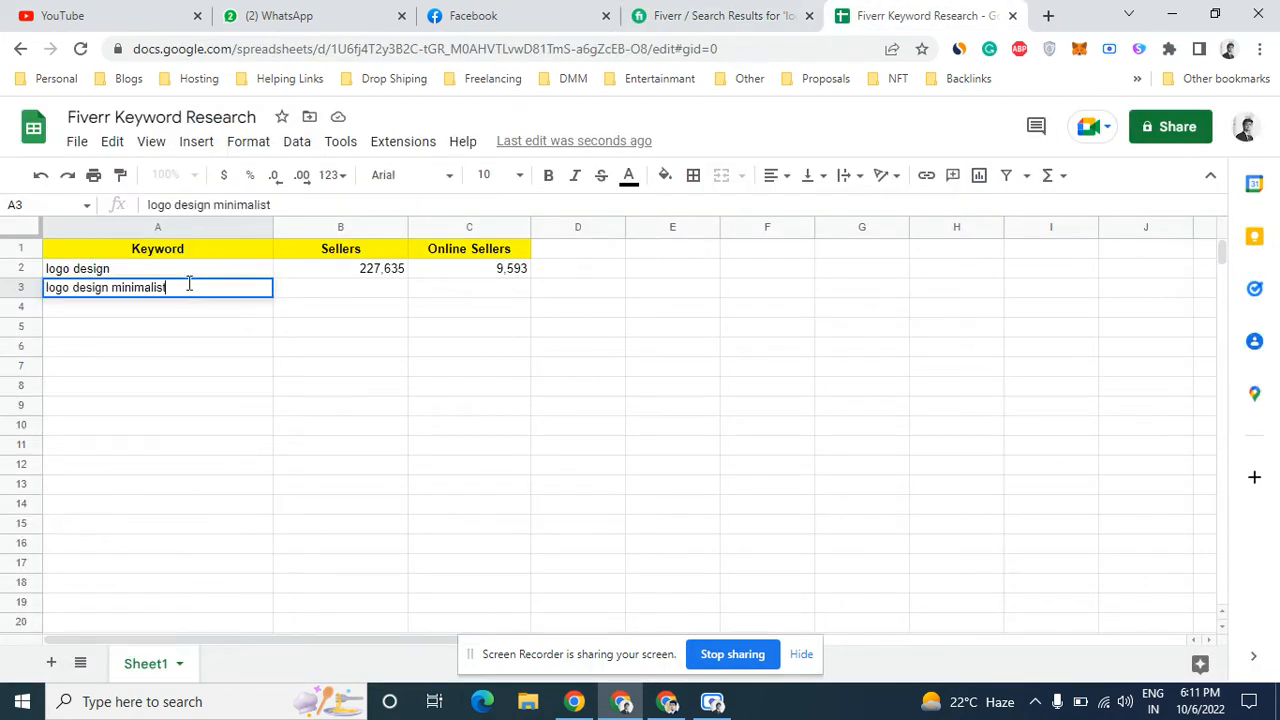
Copy the number of available services, 160,991, from the Fiverr results into the Sellers cell B3
click(720, 15)
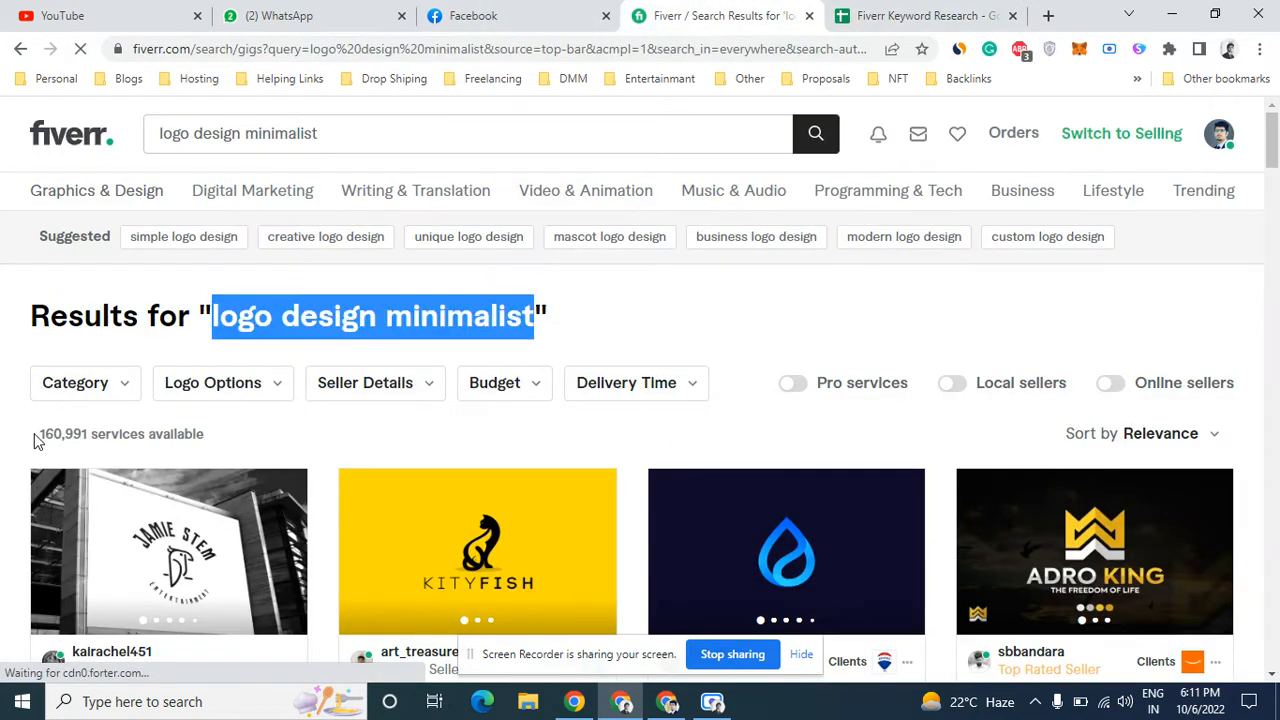
drag(40, 433, 88, 436)
key(ctrl+c)
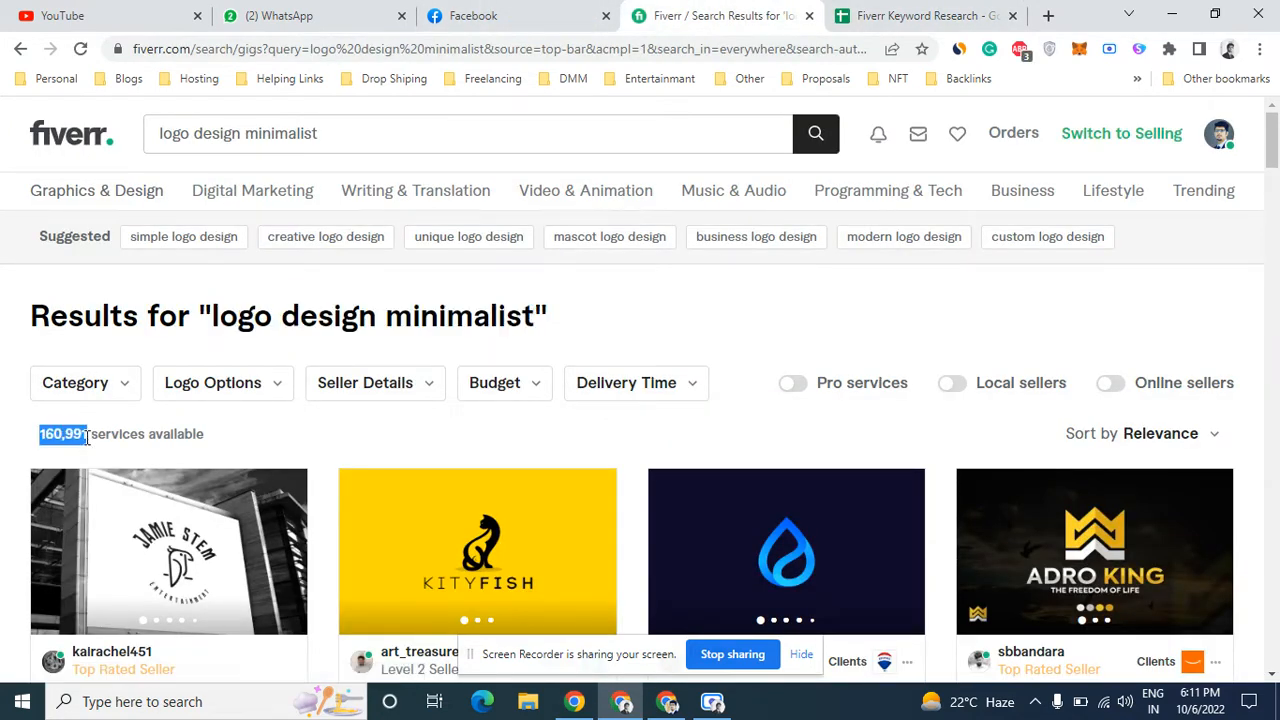
click(840, 12)
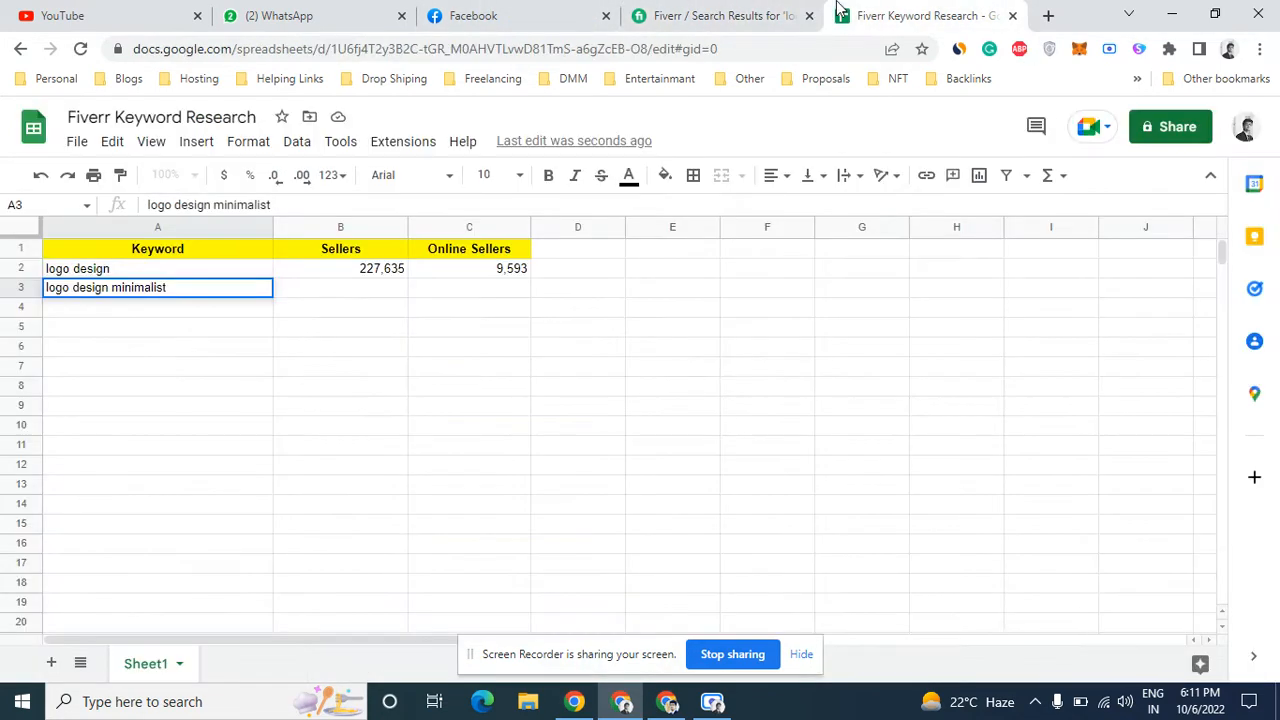
click(360, 292)
key(ctrl+v)
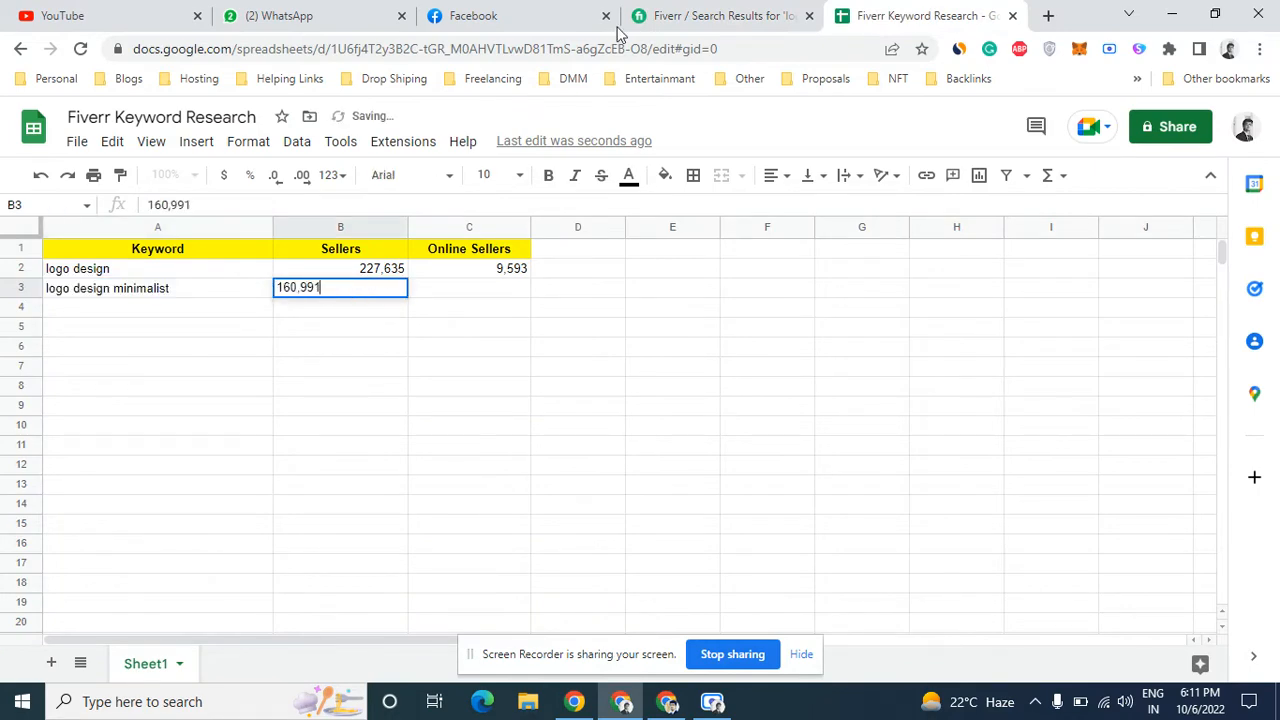
Filter the Fiverr results to online sellers and copy the resulting service count, 8,110, into the Online Sellers cell C3
click(716, 12)
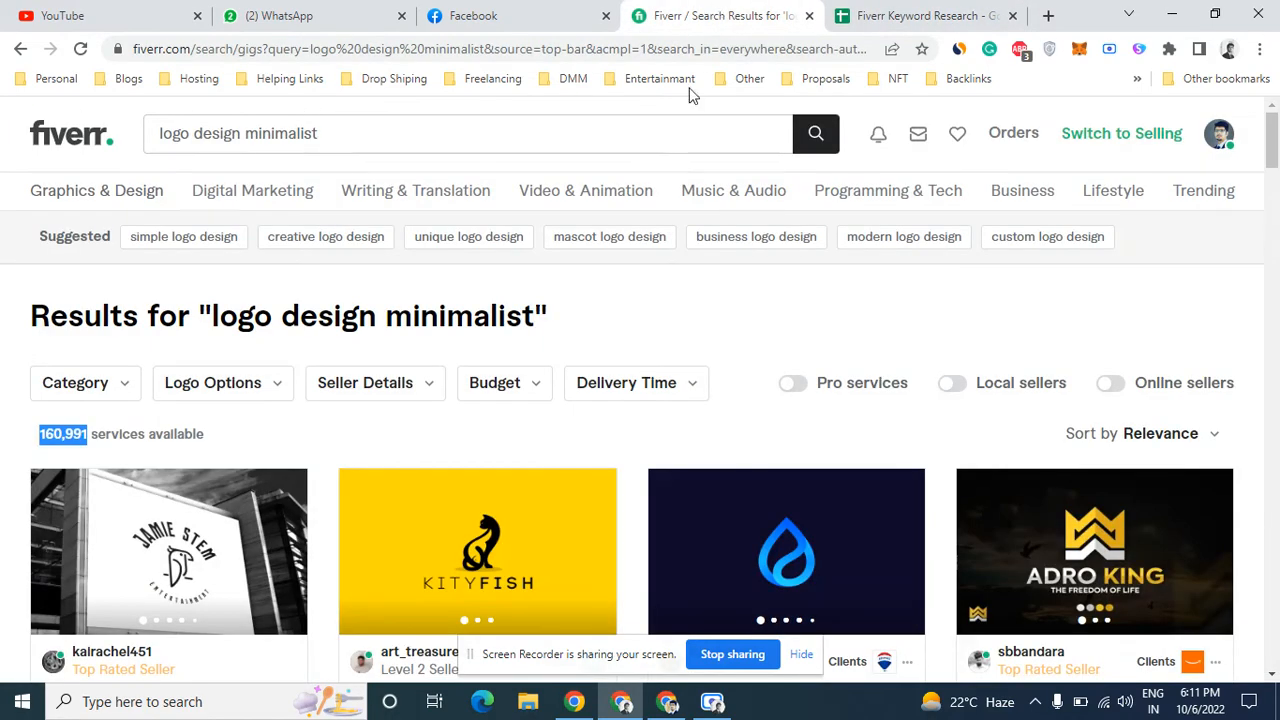
click(1111, 382)
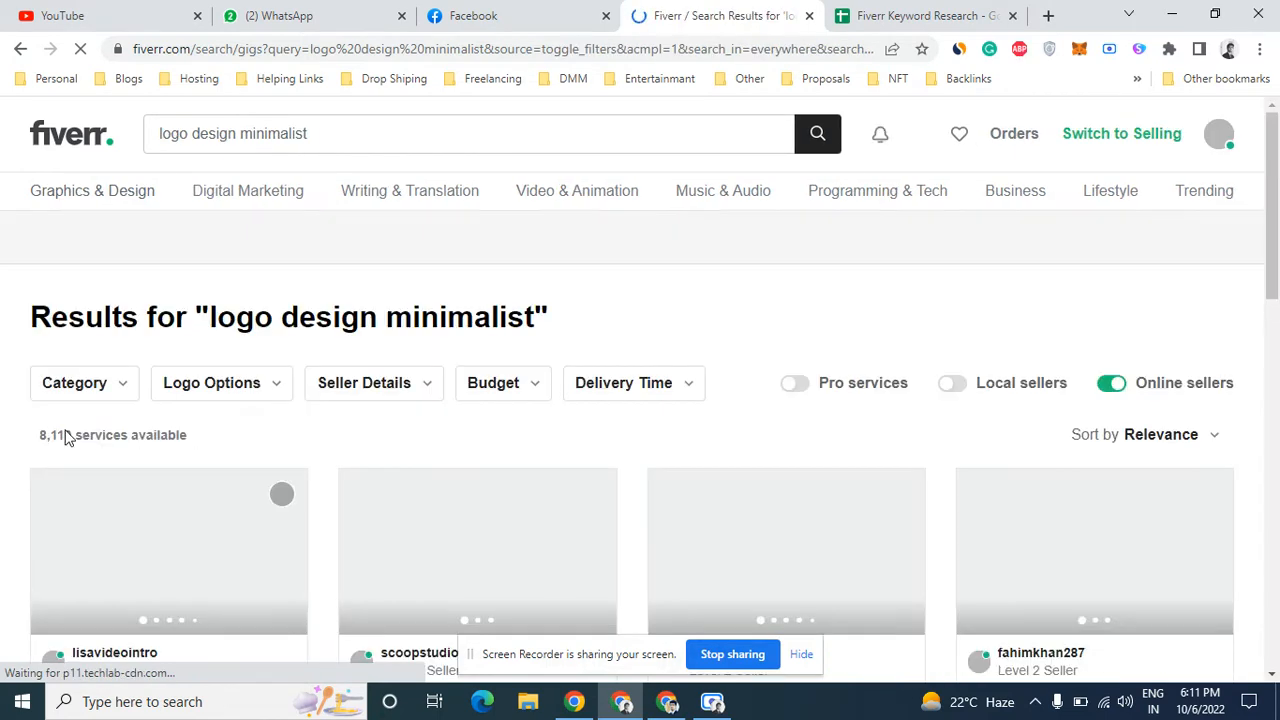
double_click(53, 432)
triple_click(53, 432)
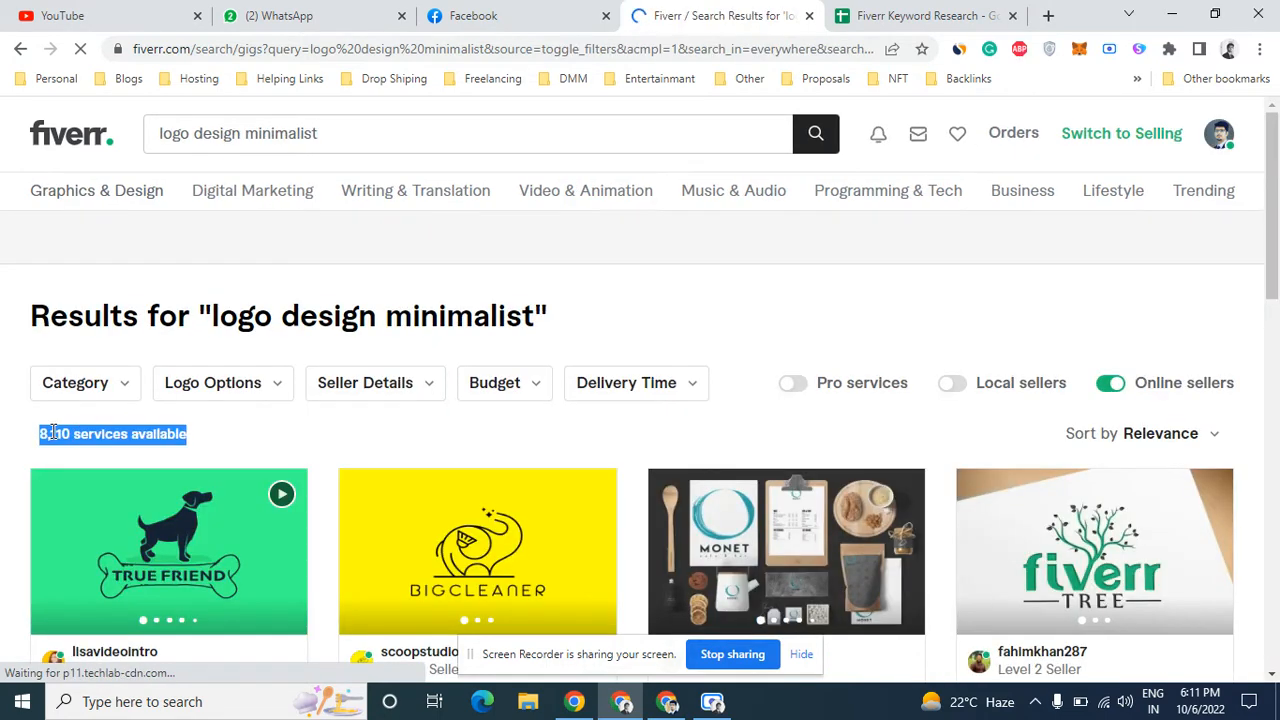
double_click(53, 432)
key(ctrl+c)
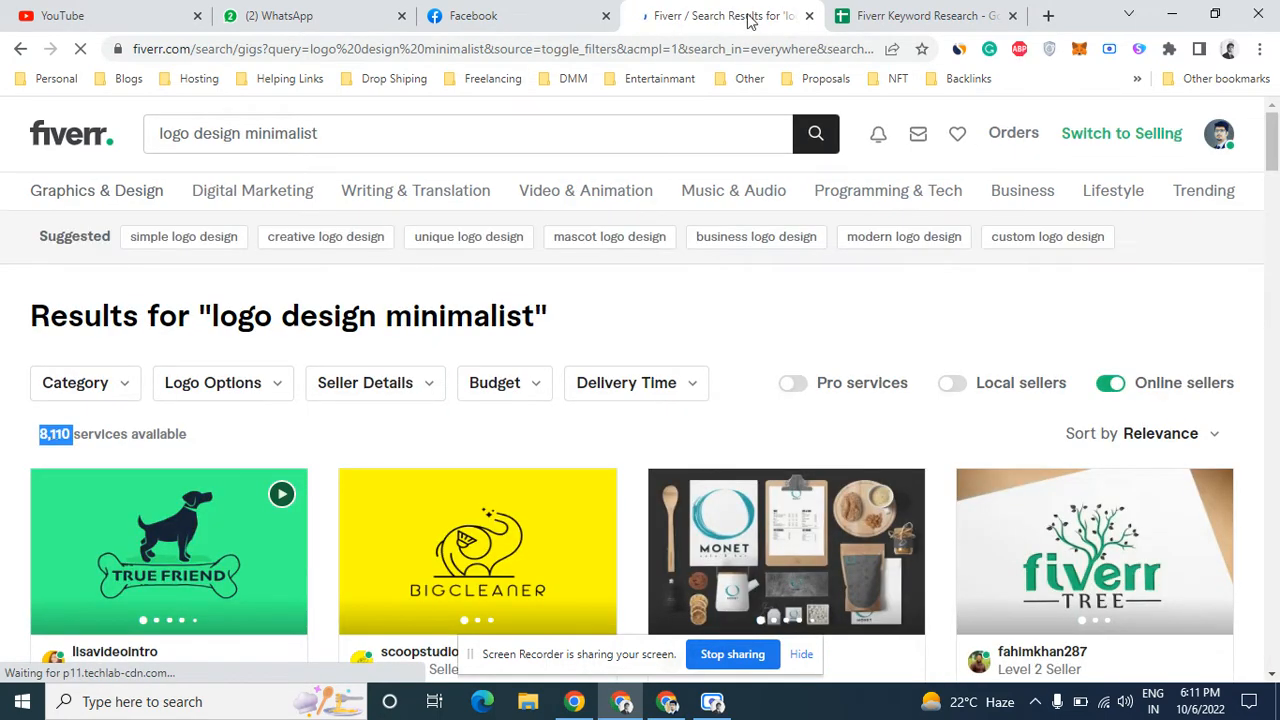
click(905, 15)
click(489, 290)
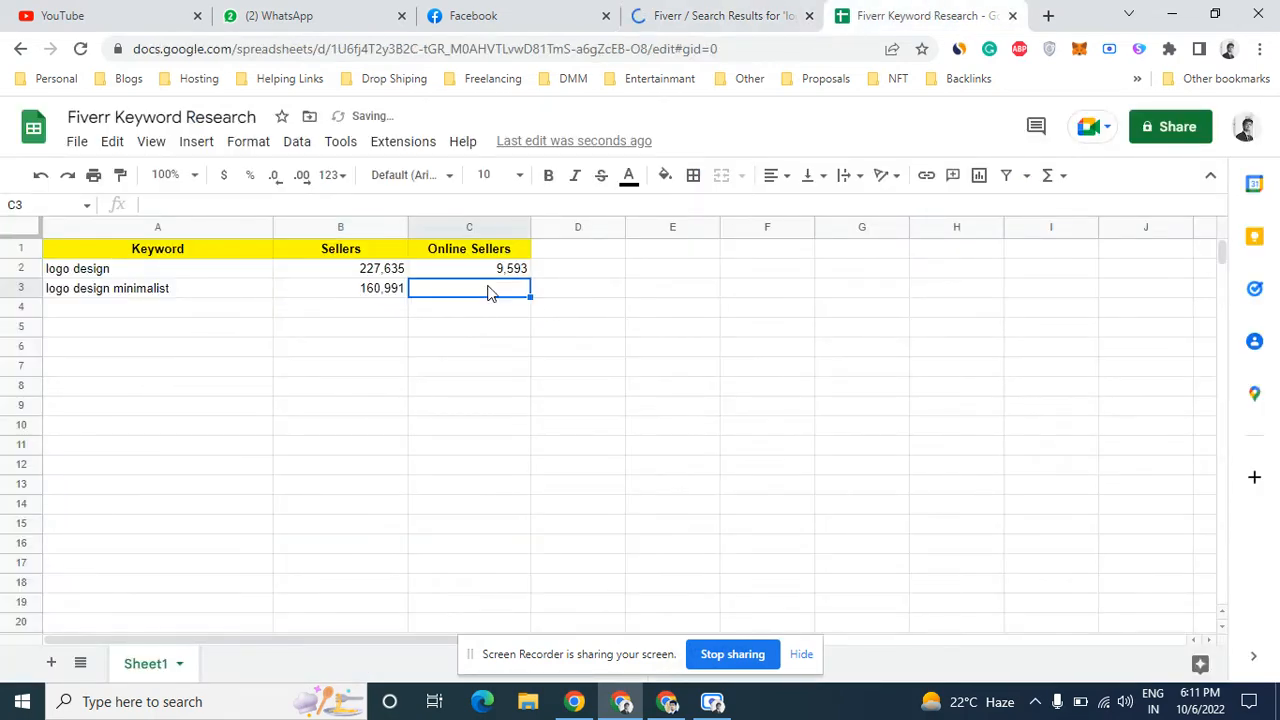
key(ctrl+v)
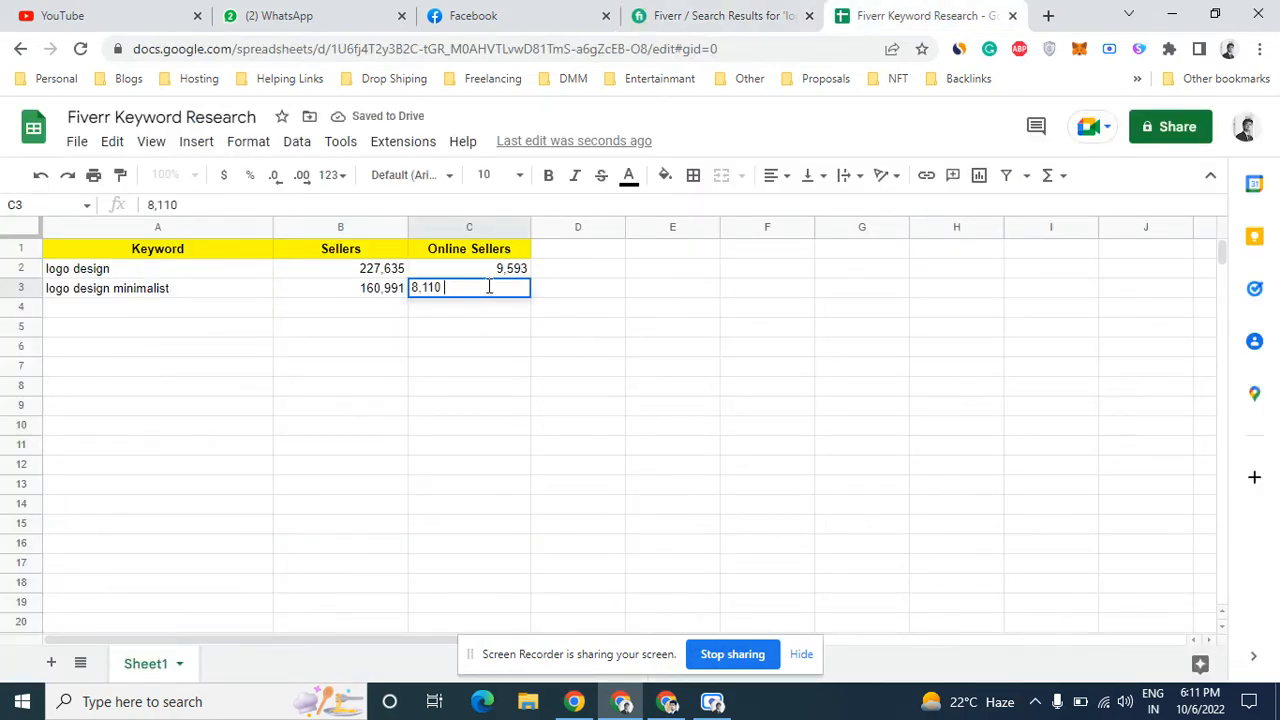
Return to Fiverr, replace the search term with "logo design" and search for the suggested service "logo design canva"
click(720, 15)
click(420, 145)
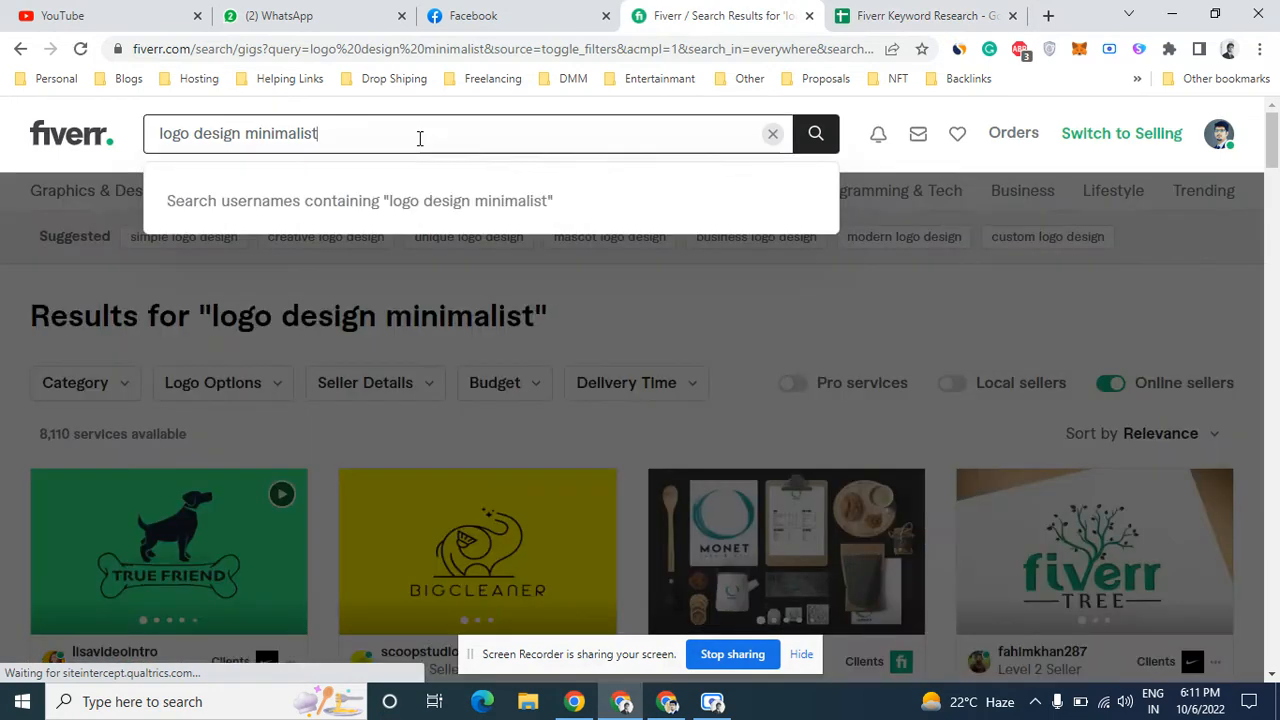
triple_click(420, 136)
key(BackSpace)
text(lo)
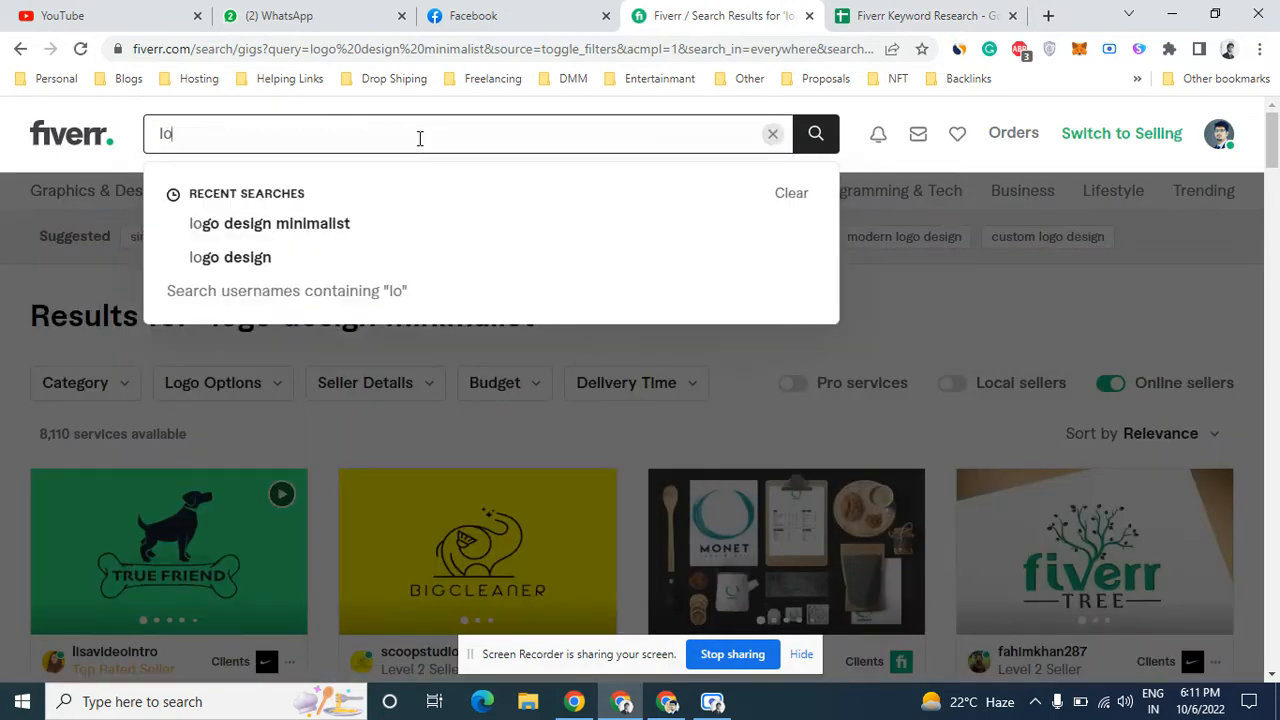
text(go design)
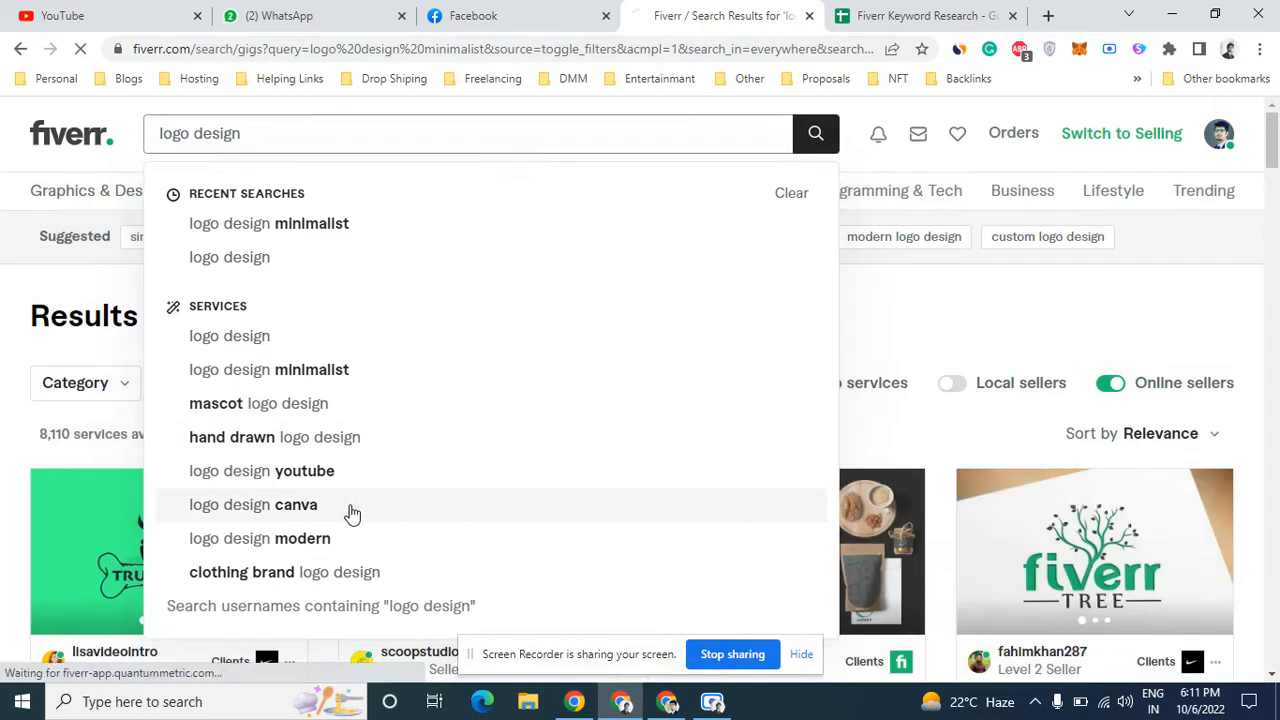
click(351, 508)
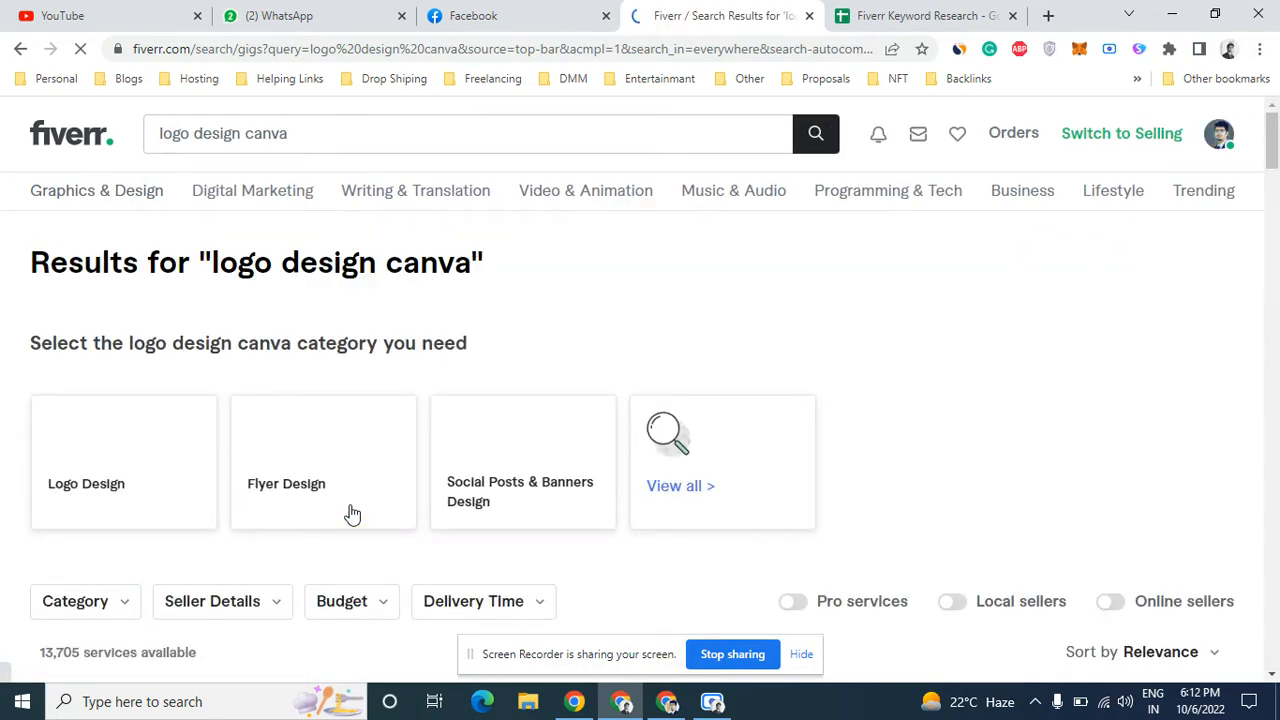
Copy the keyword "logo design canva" from the Fiverr results heading into cell A4 of the spreadsheet
drag(213, 263, 470, 276)
key(ctrl+c)
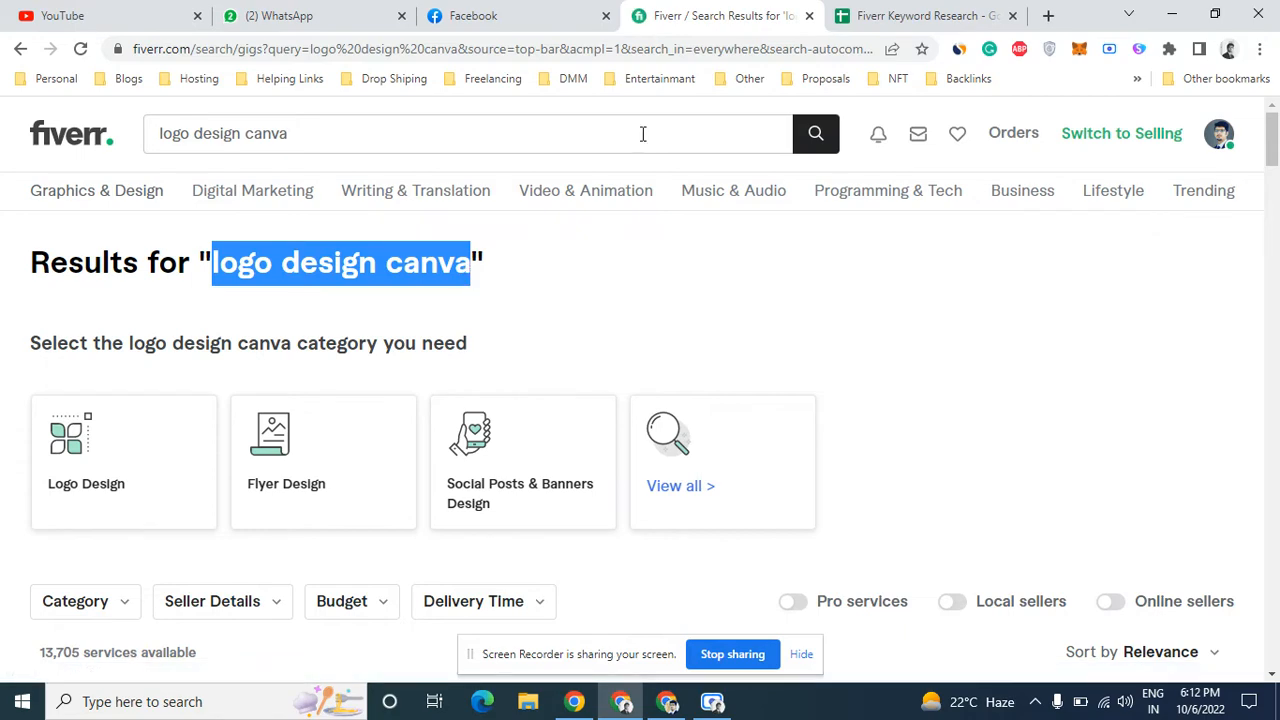
click(872, 14)
click(194, 309)
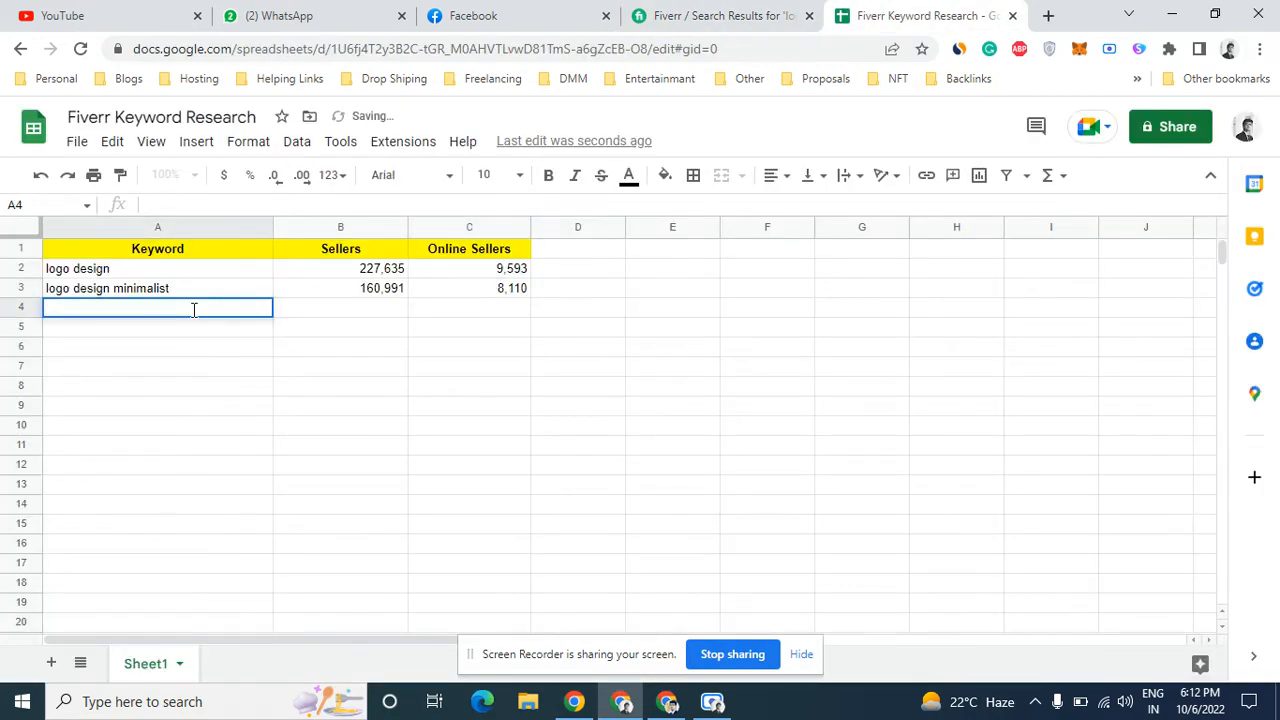
key(ctrl+v)
Copy the number of available services, 13,705, from the Fiverr results into the Sellers cell B4
click(688, 14)
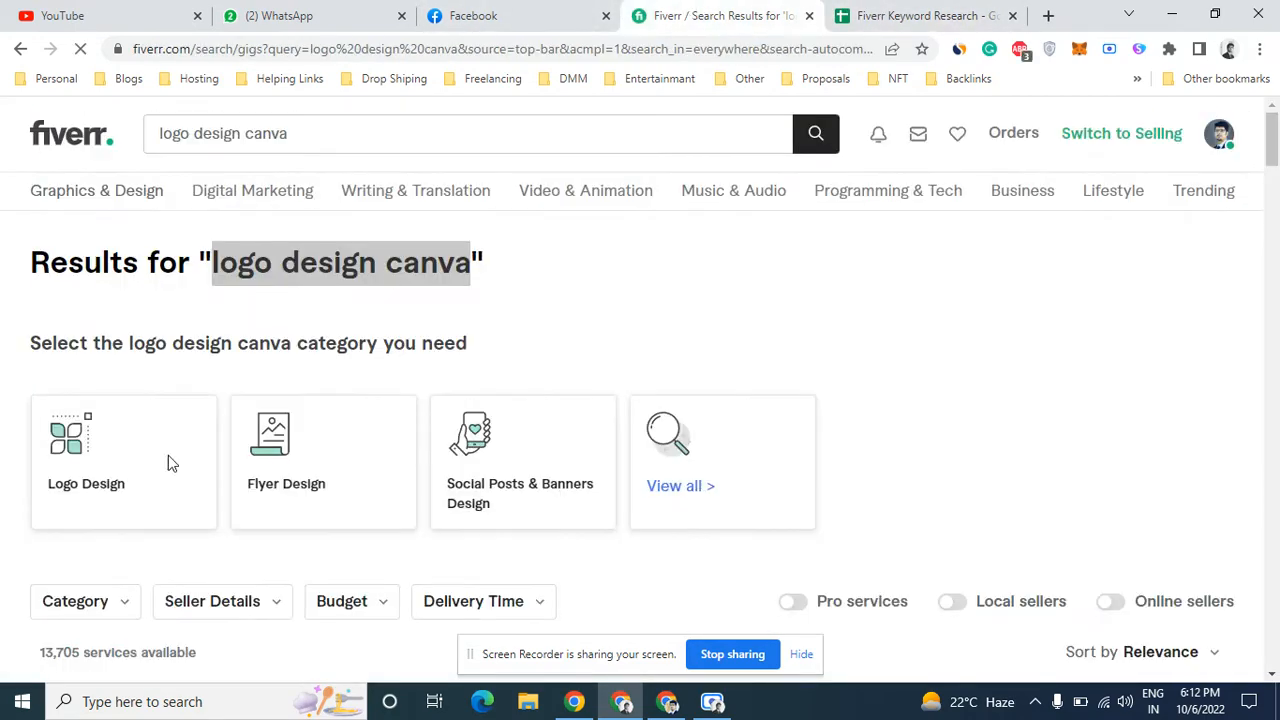
drag(80, 652, 36, 652)
key(ctrl+c)
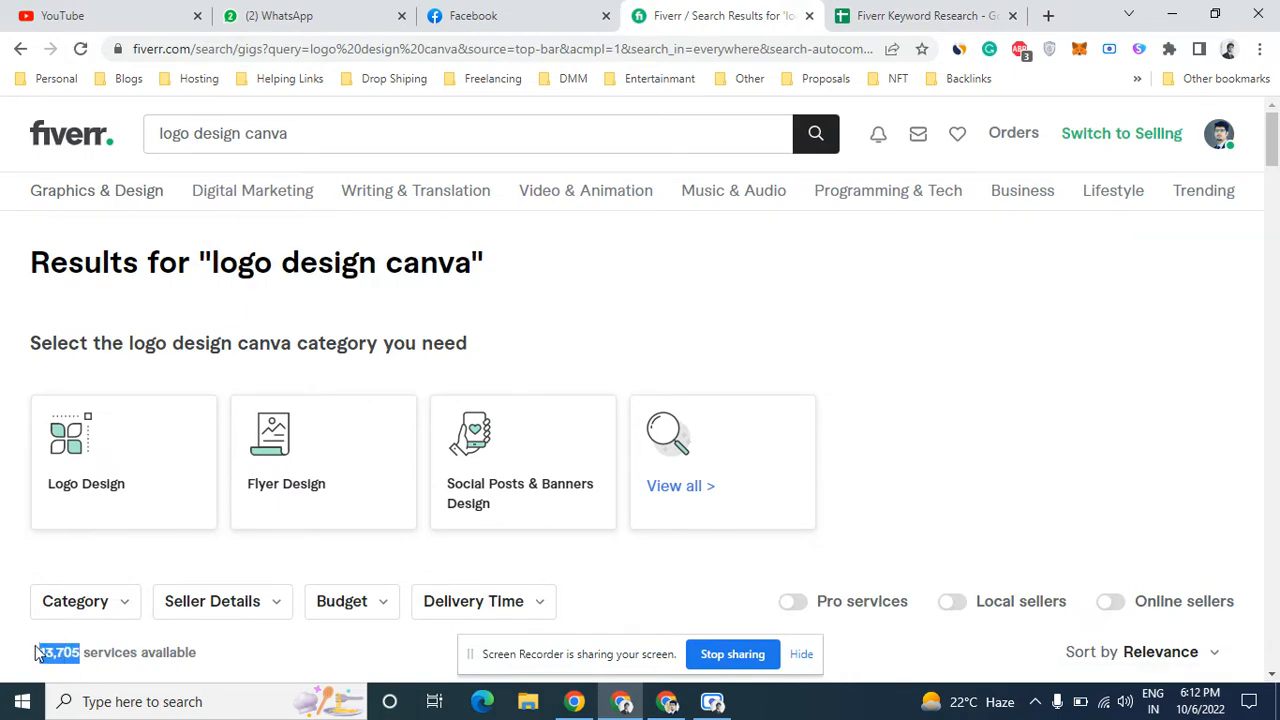
click(920, 15)
click(366, 313)
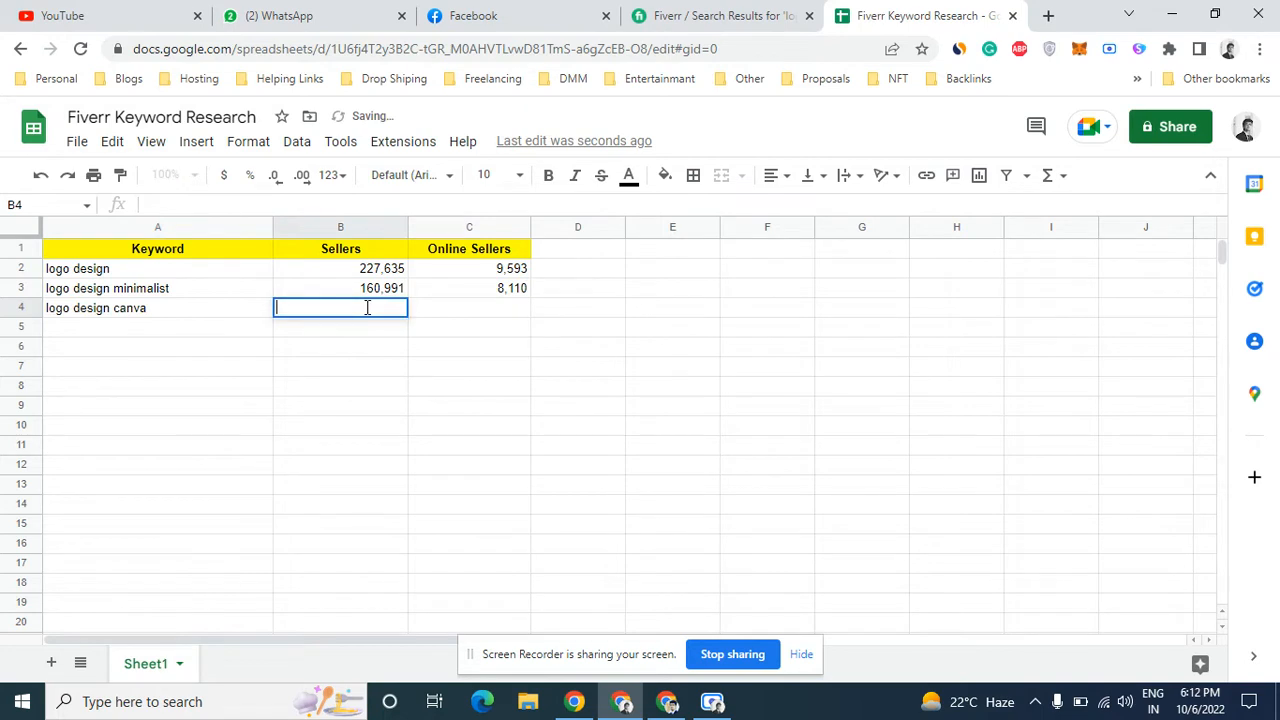
key(ctrl+v)
Filter the Fiverr results to online sellers and enter the resulting service count, 567, in the Online Sellers cell C4
click(742, 15)
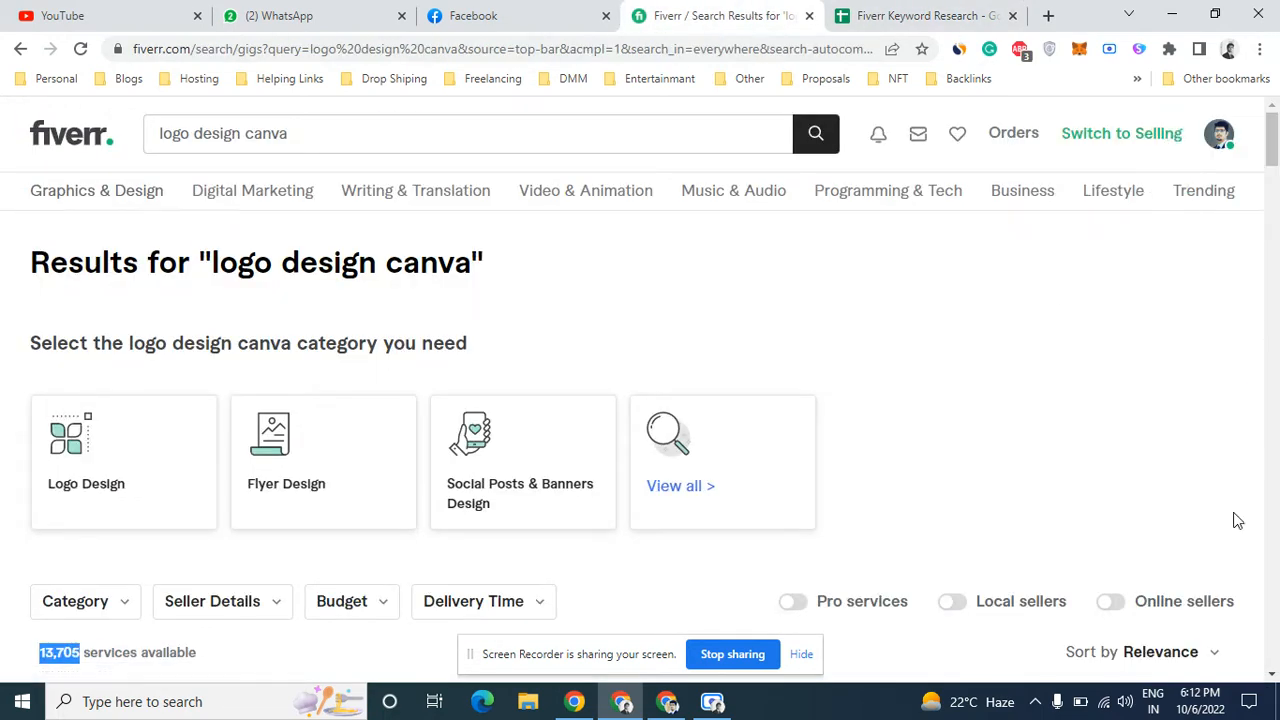
click(1106, 619)
click(1109, 603)
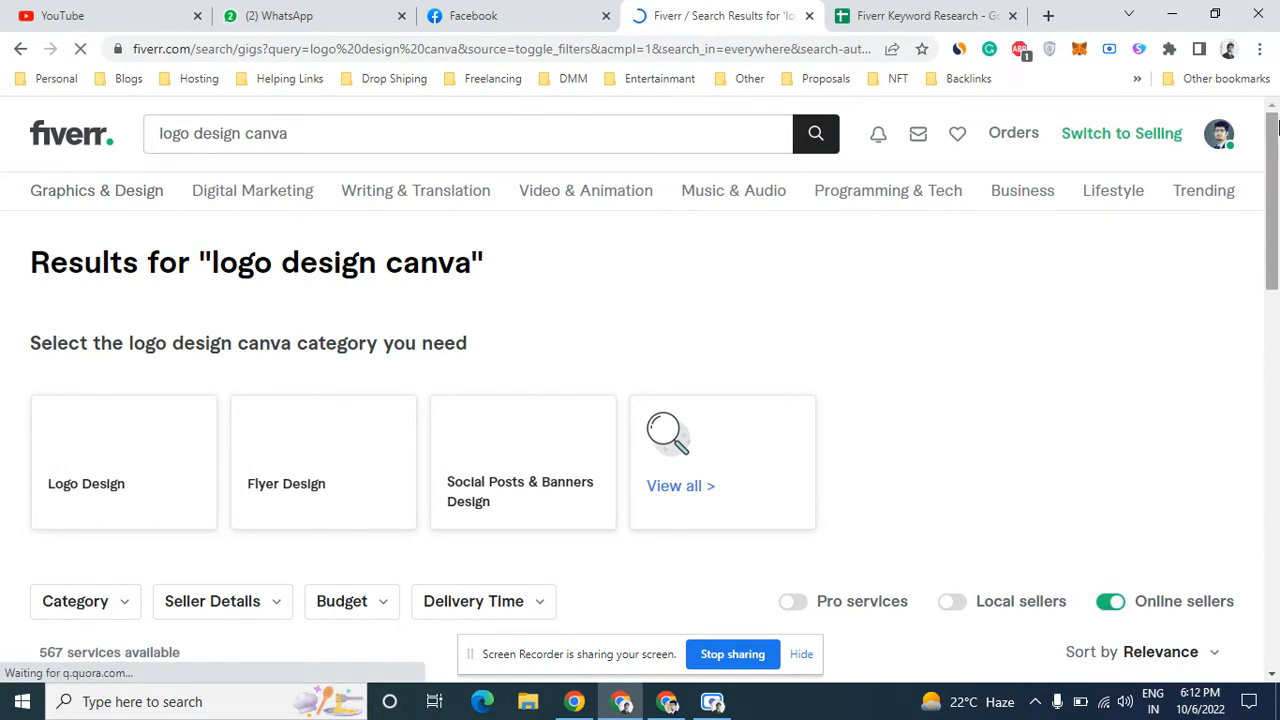
scroll(1274, 118, down, 2)
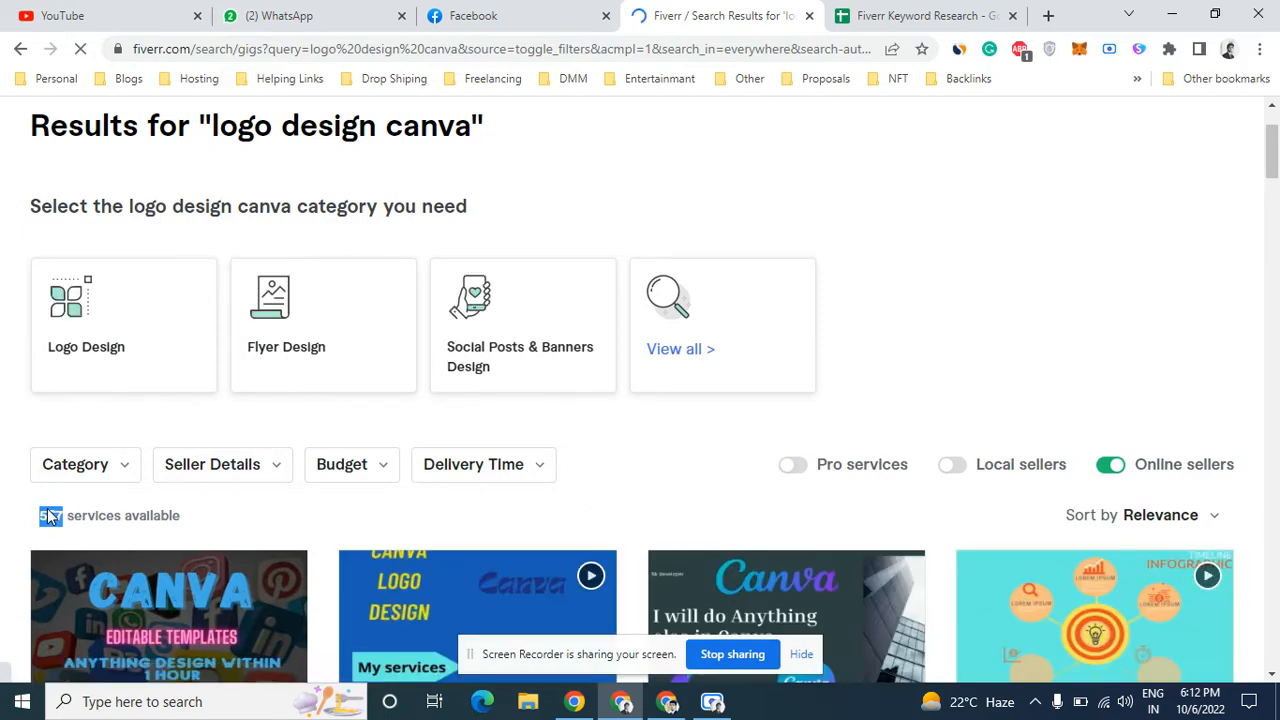
click(893, 8)
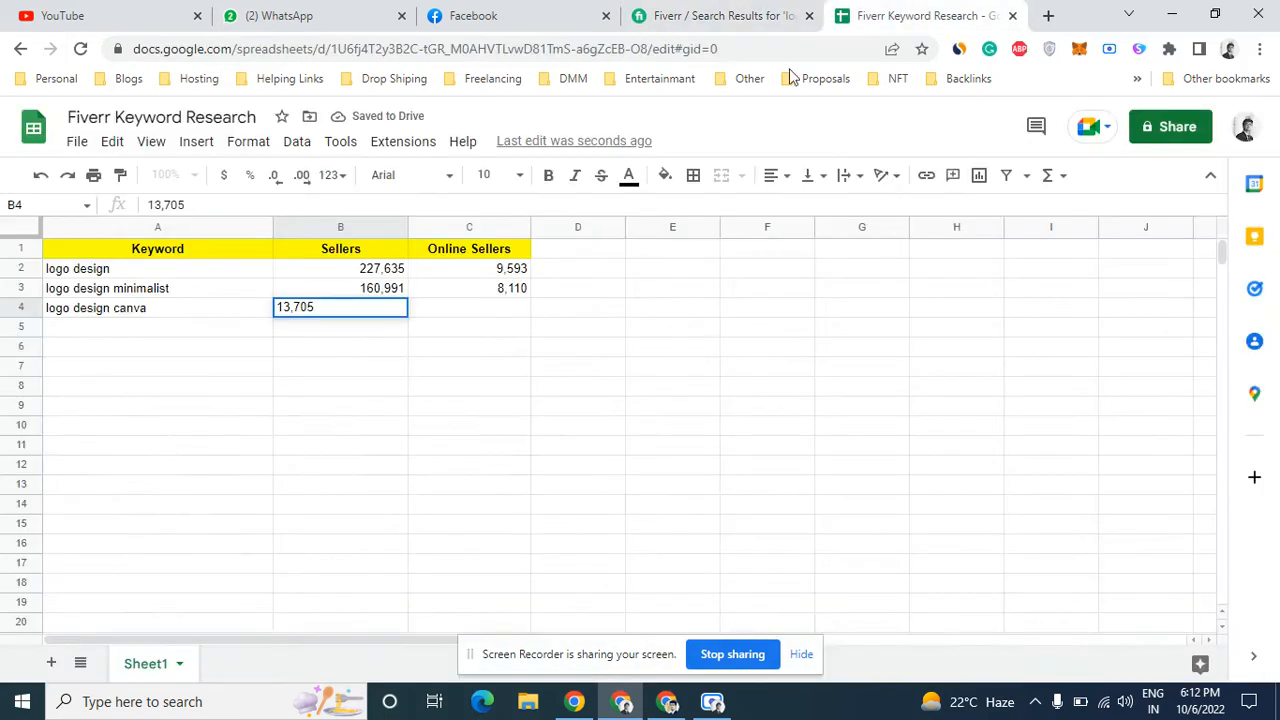
double_click(491, 308)
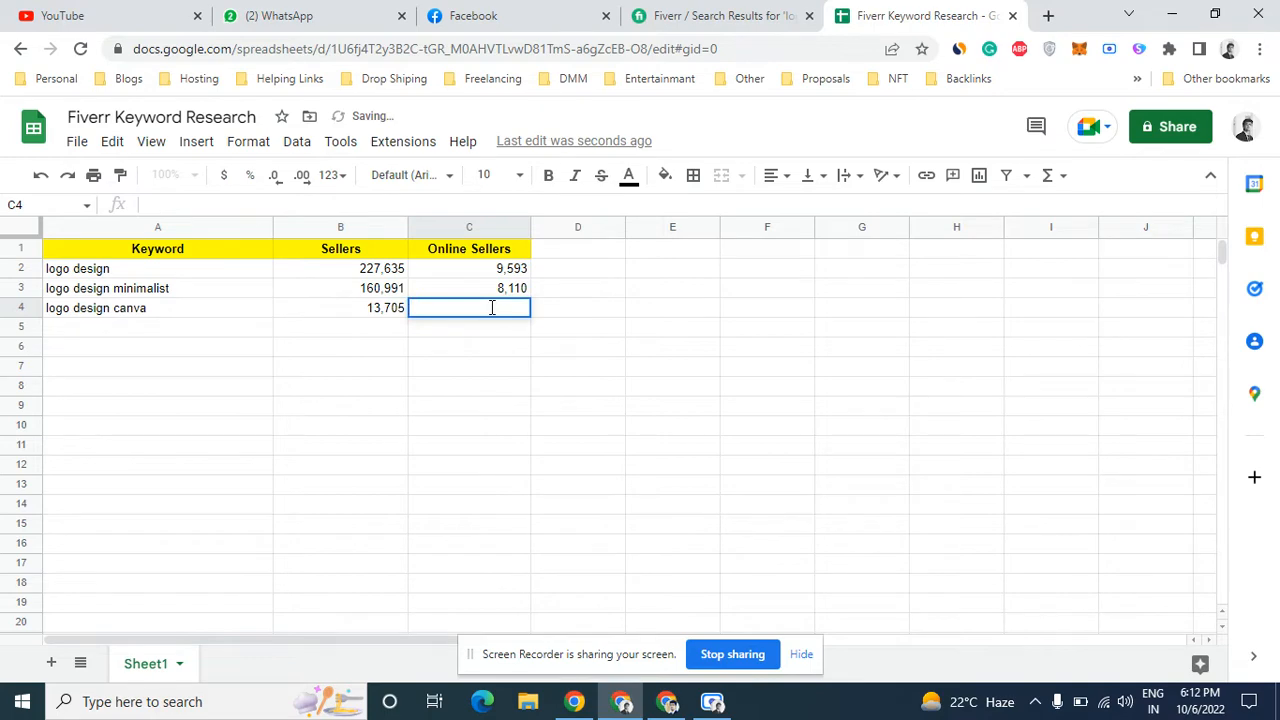
text(567)
Return to Fiverr, remove "canva" from the search term and search for the suggested service "logo design business"
click(777, 12)
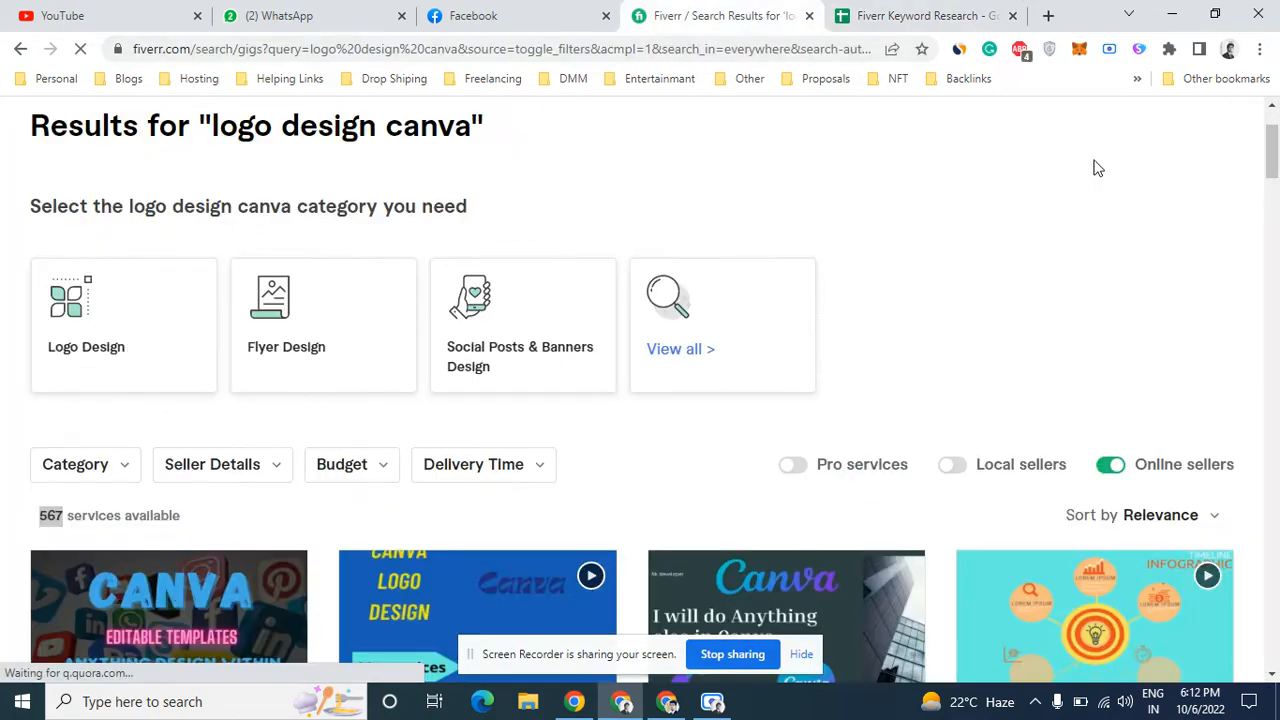
scroll(1261, 170, up, 2)
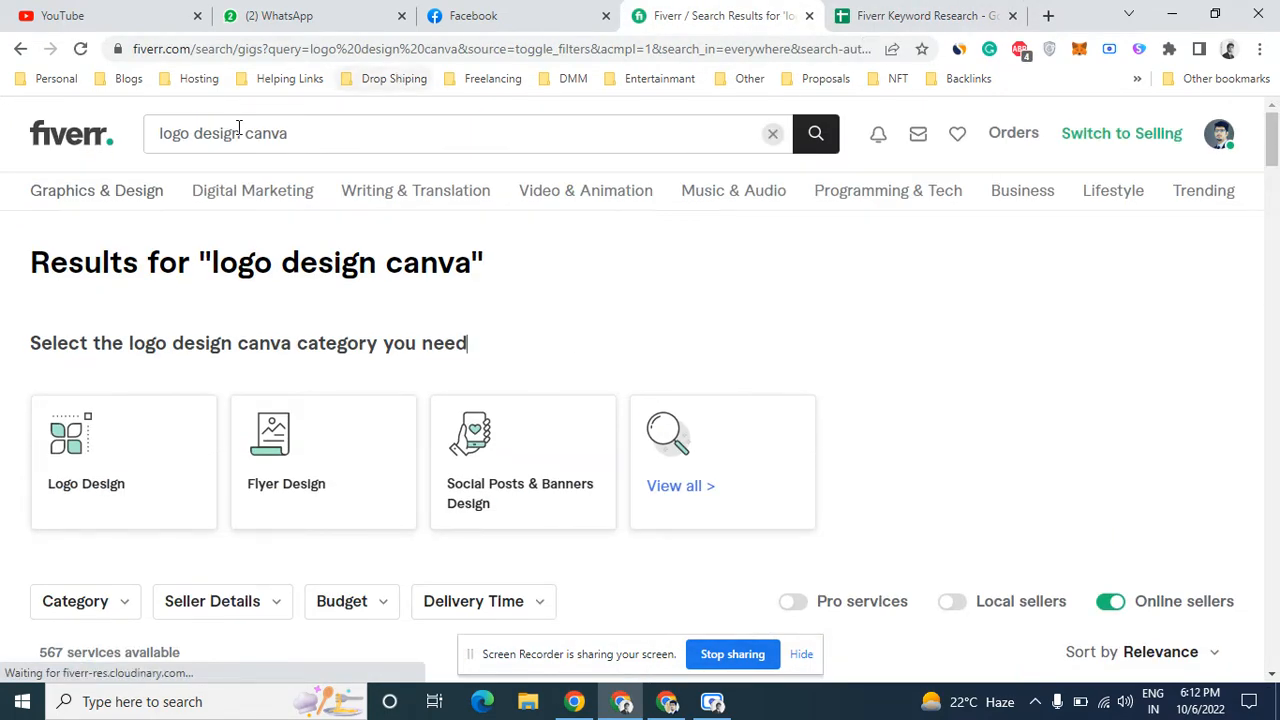
double_click(254, 133)
key(BackSpace)
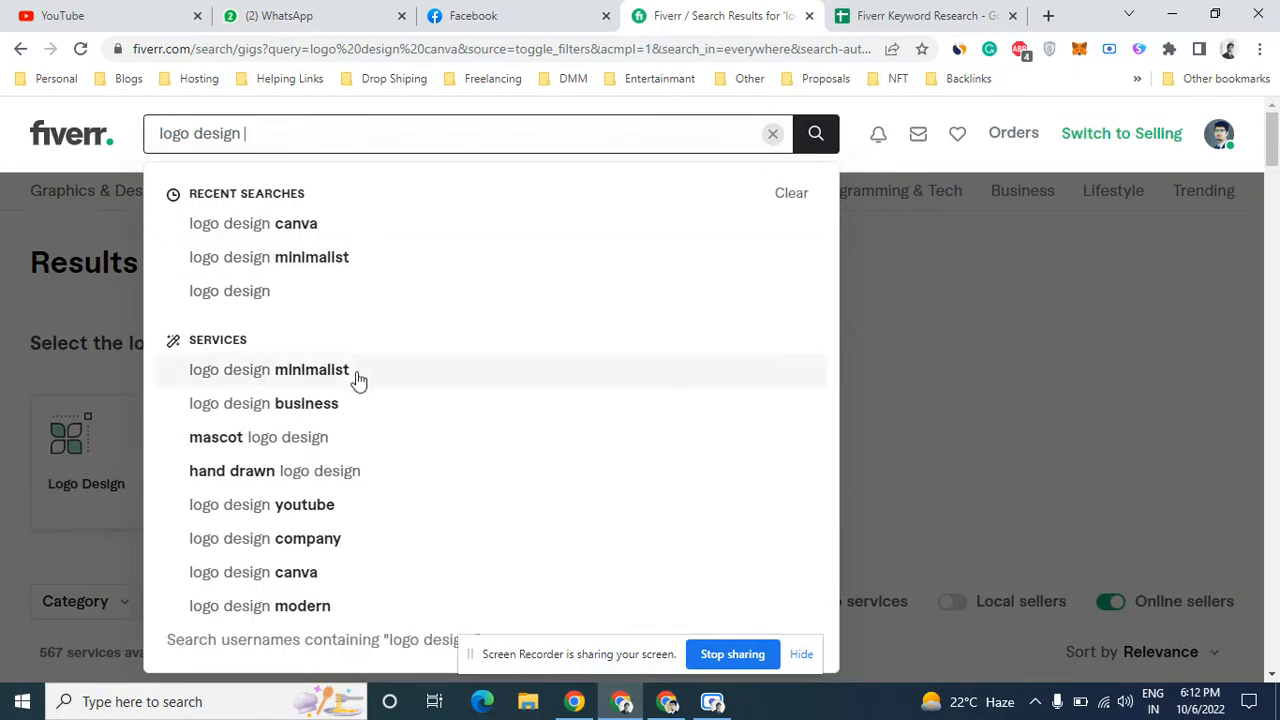
click(354, 403)
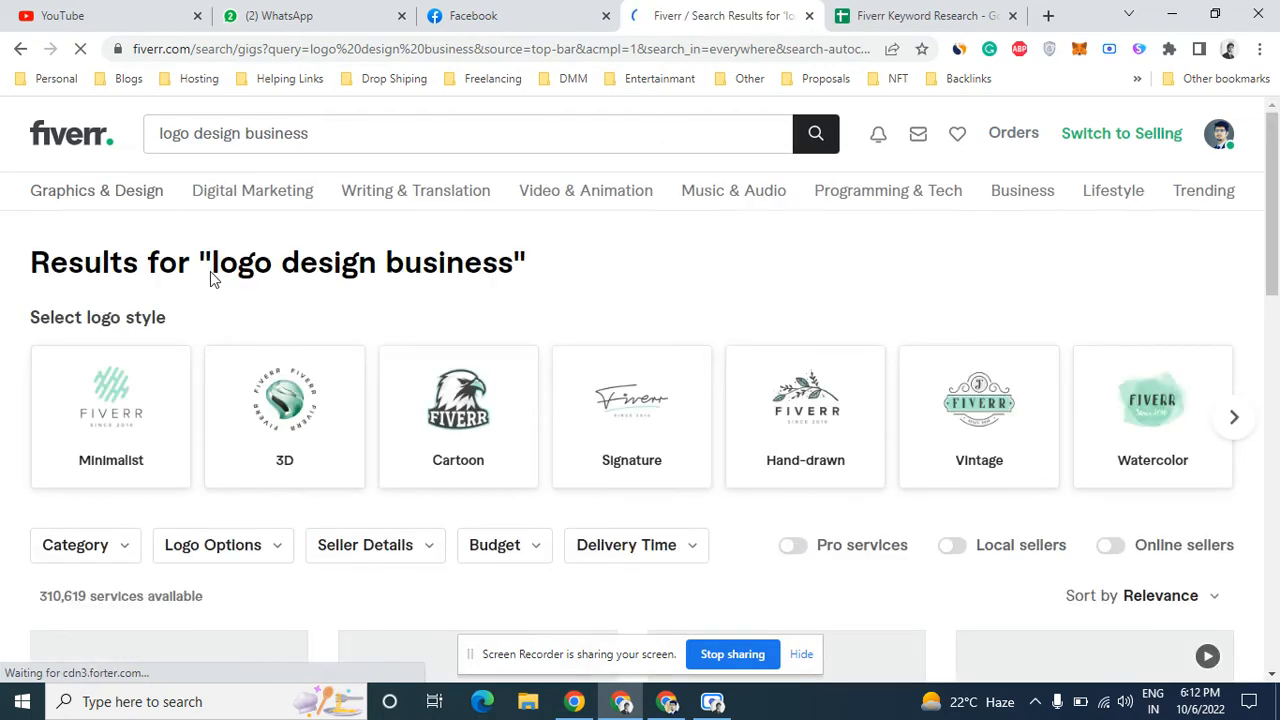
Copy the keyword "logo design business" from the Fiverr results heading into cell A5 of the spreadsheet
drag(216, 262, 517, 256)
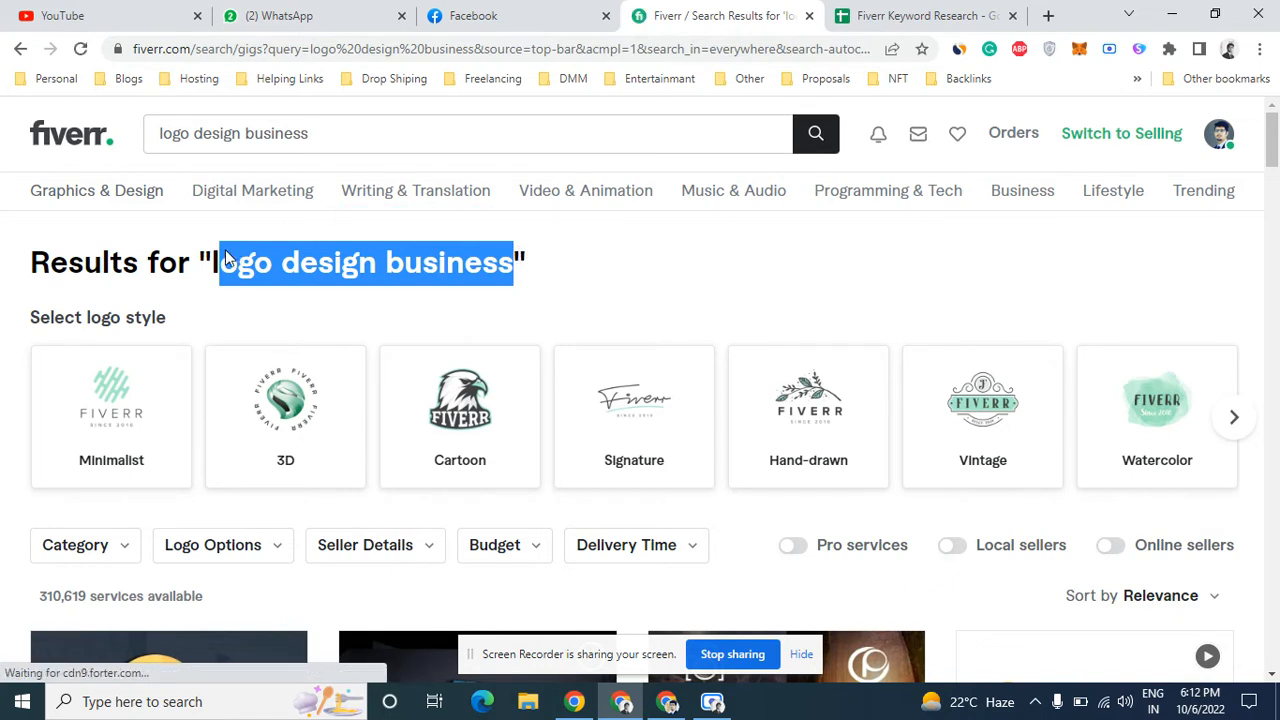
drag(213, 260, 509, 250)
key(ctrl+c)
click(886, 12)
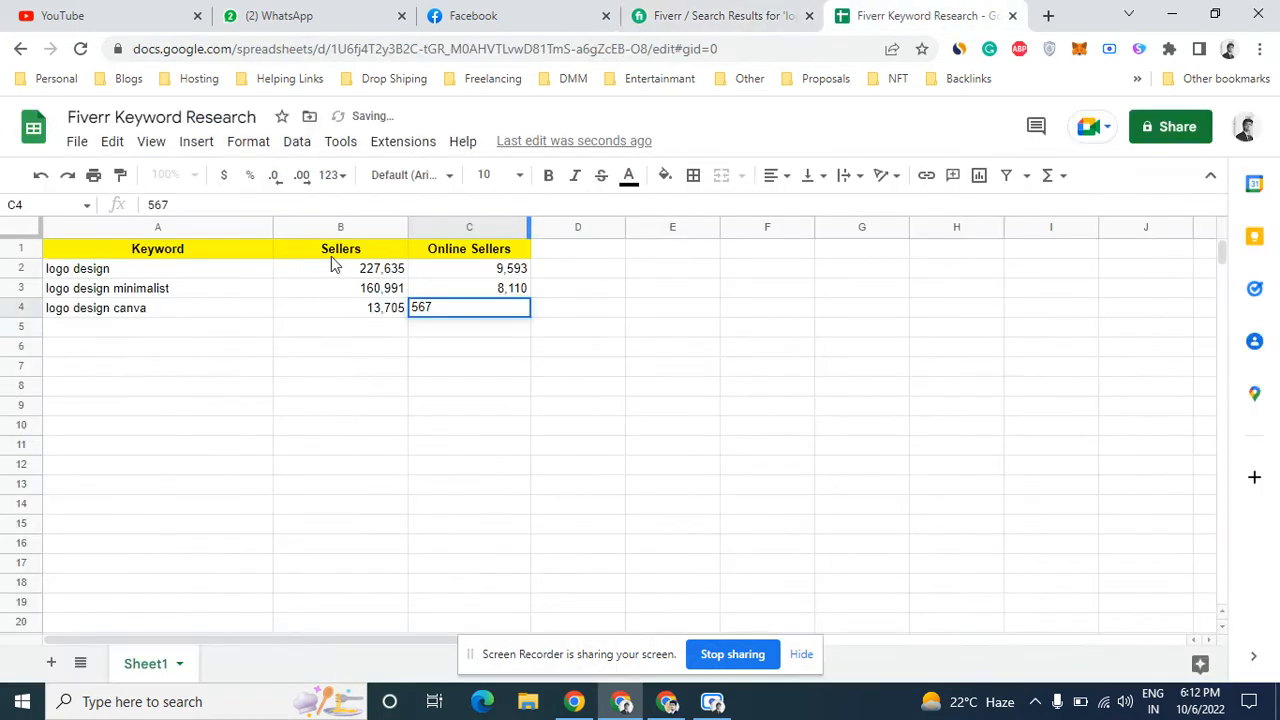
click(245, 327)
key(ctrl+v)
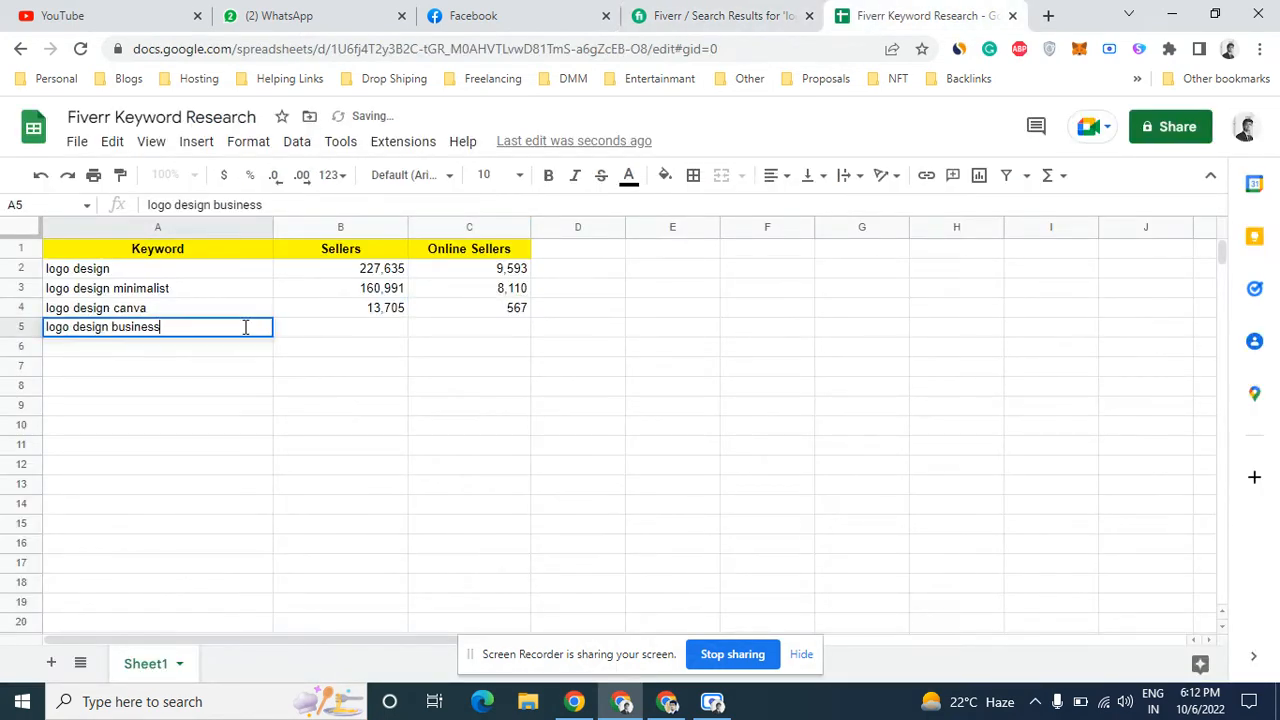
Copy the number of available services, 310,619, from the Fiverr results into the Sellers cell B5
click(678, 12)
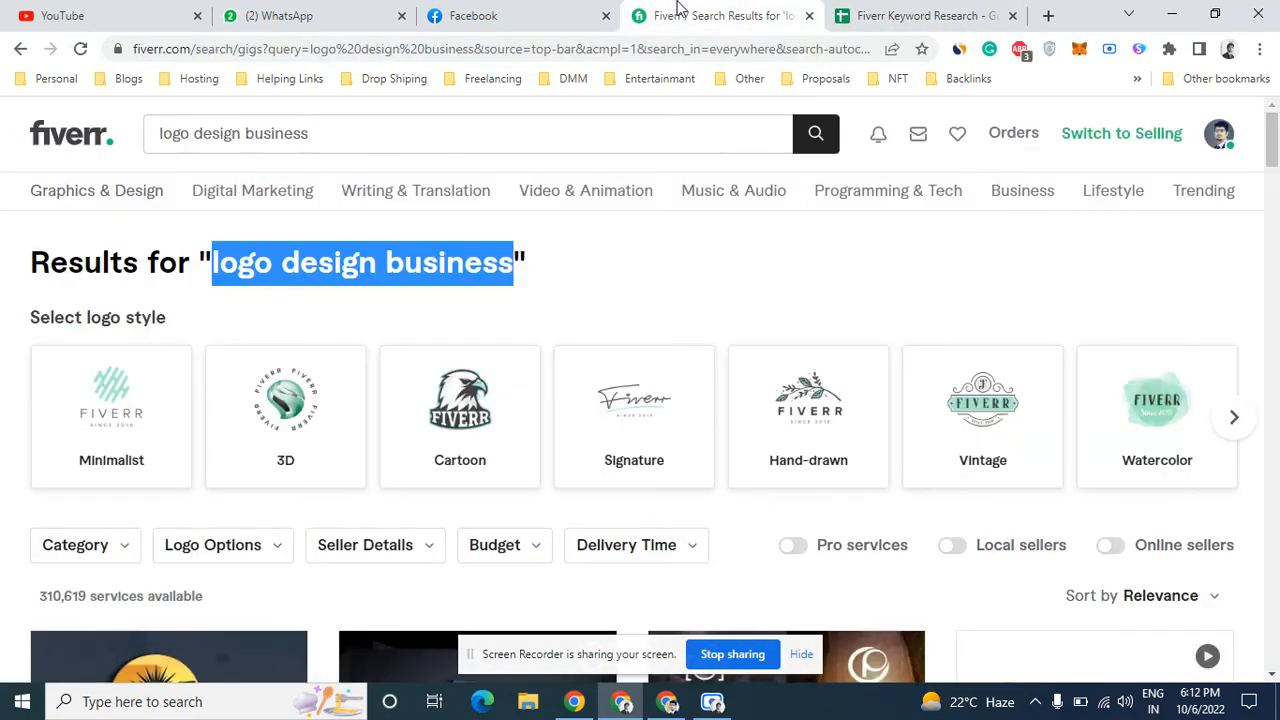
double_click(48, 595)
key(ctrl+c)
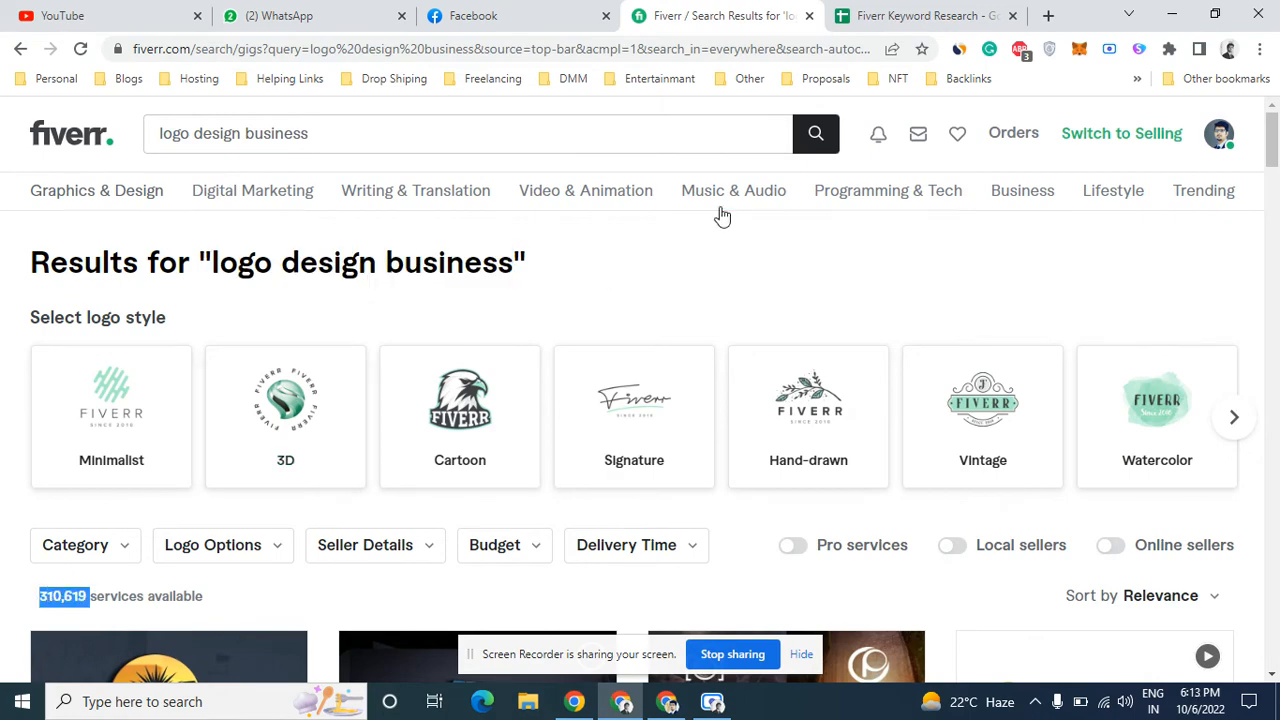
click(850, 12)
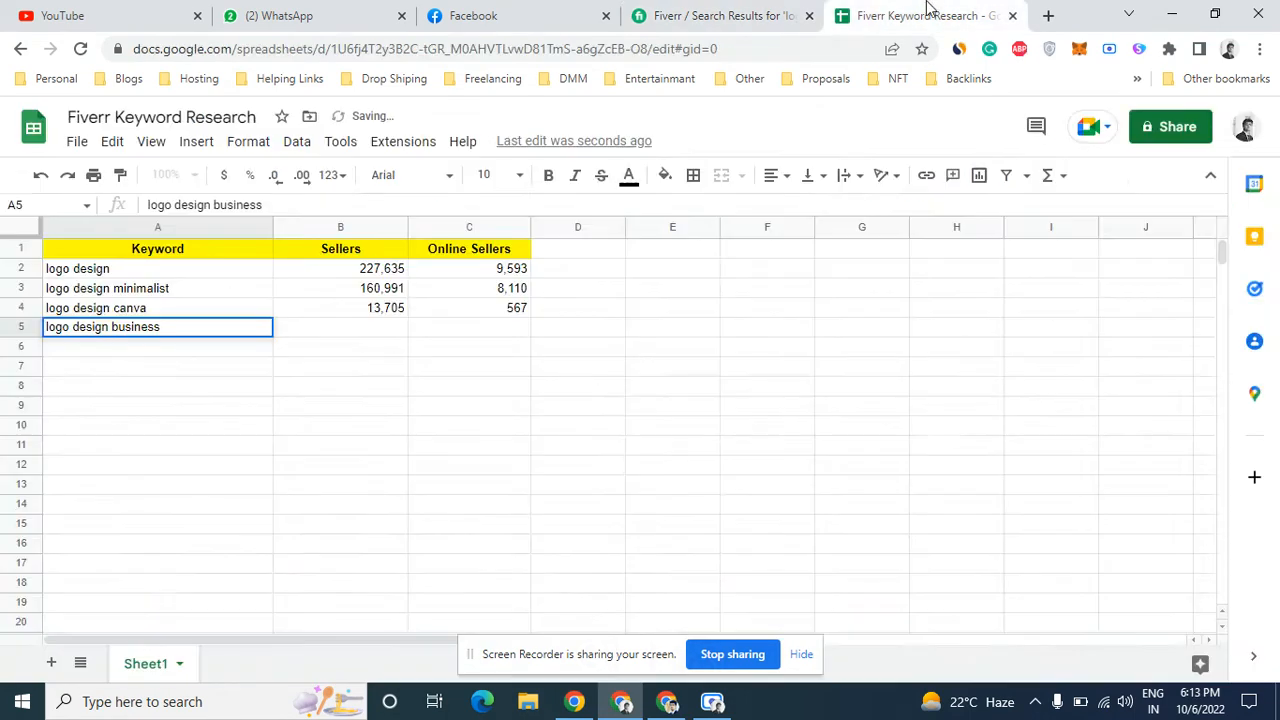
click(380, 331)
key(ctrl+v)
Filter the "logo design business" results on Fiverr to online sellers and copy the service count, 16,351, into the Online Sellers cell C5
click(640, 12)
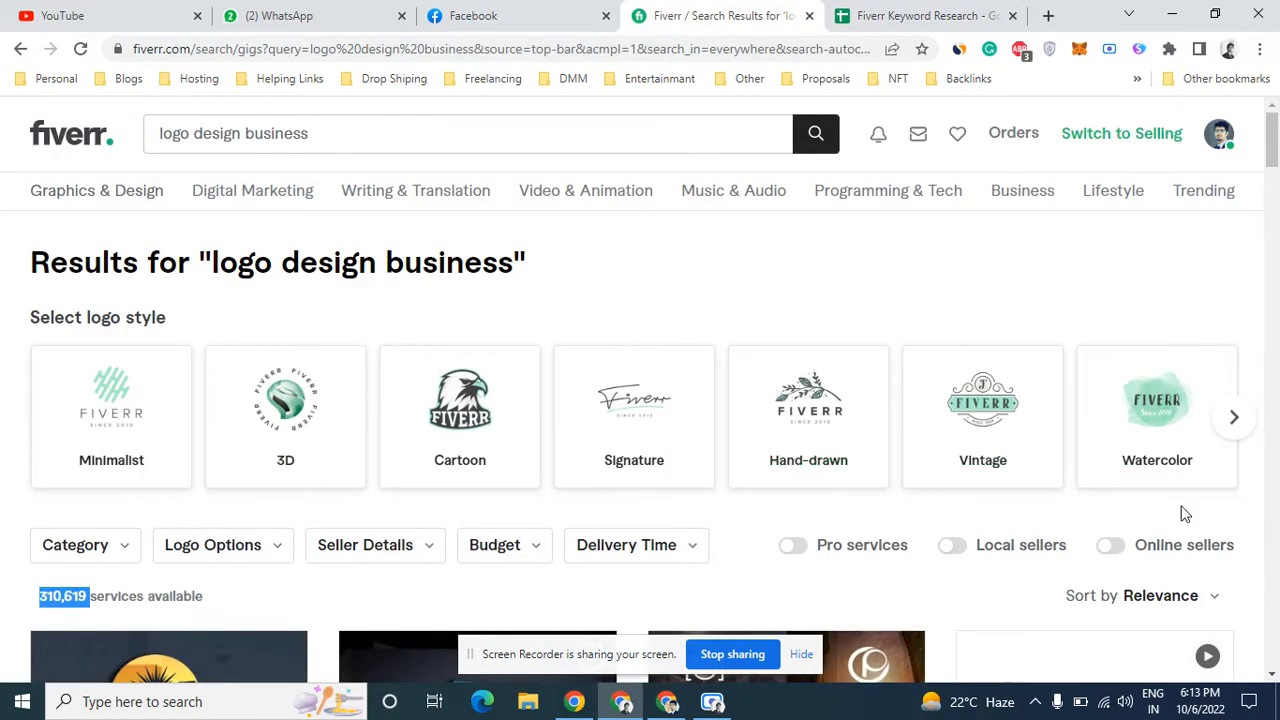
click(1112, 547)
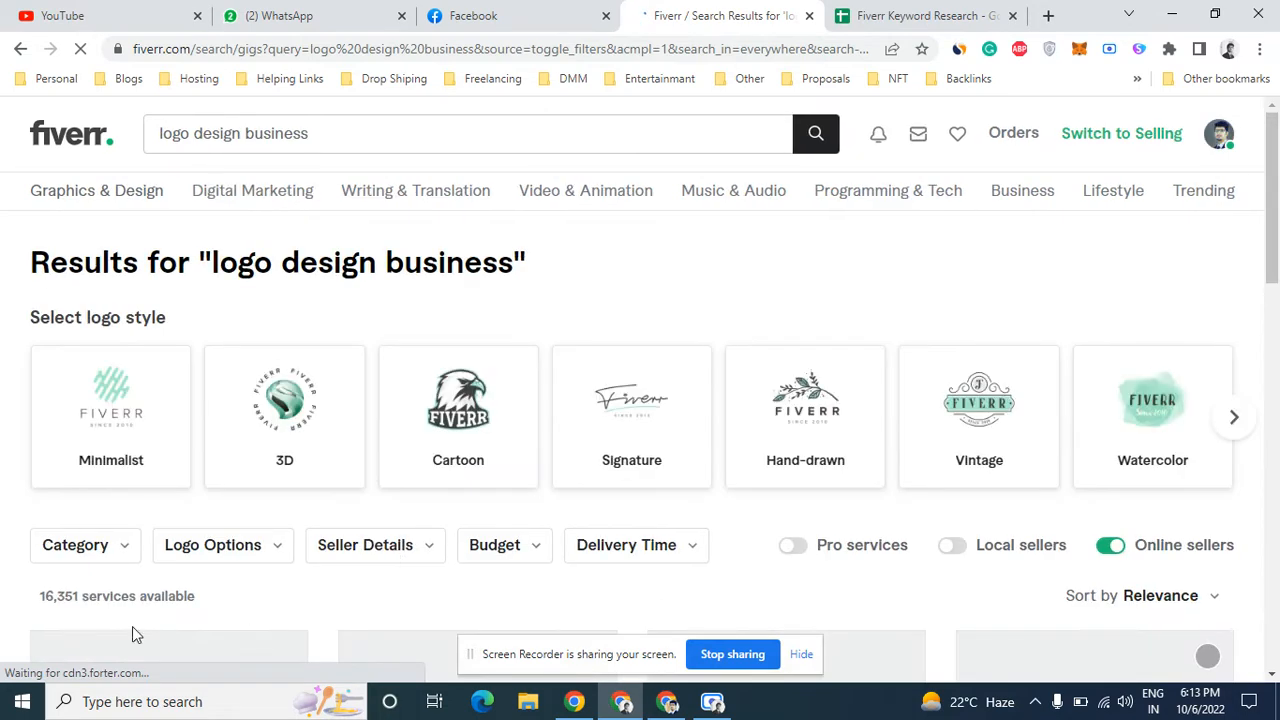
drag(42, 600, 80, 598)
key(ctrl+c)
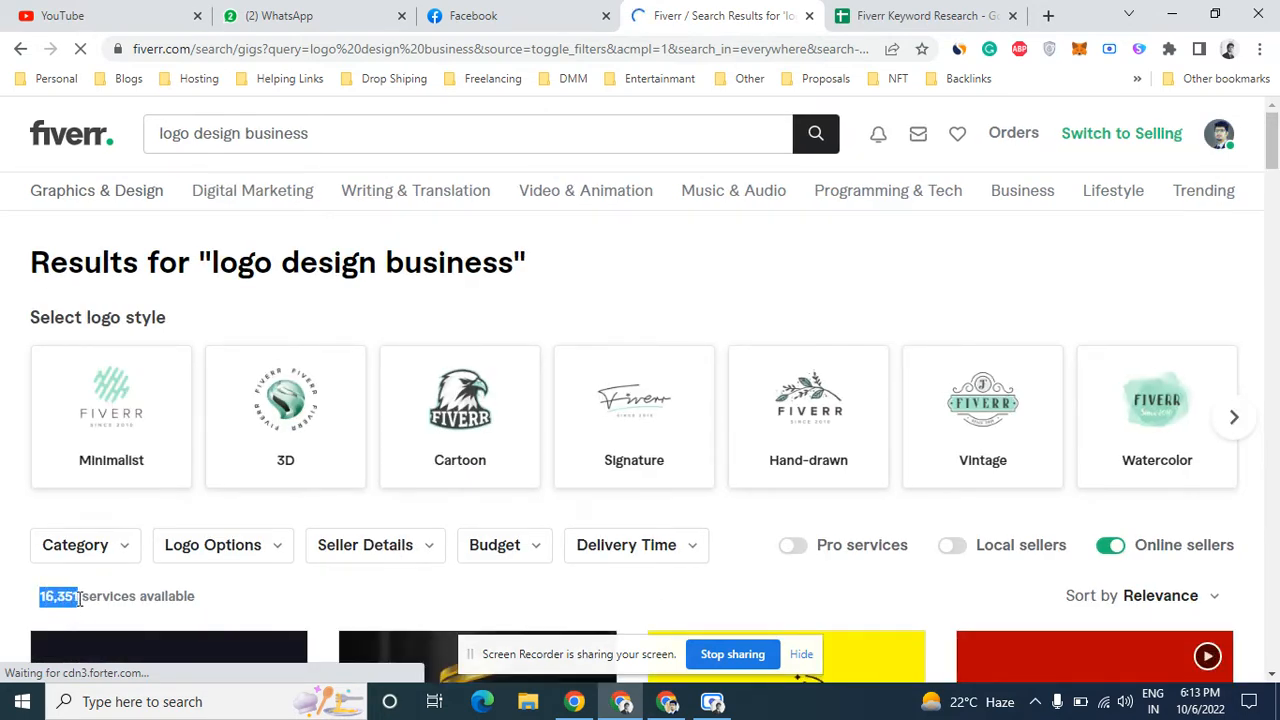
click(860, 15)
double_click(469, 328)
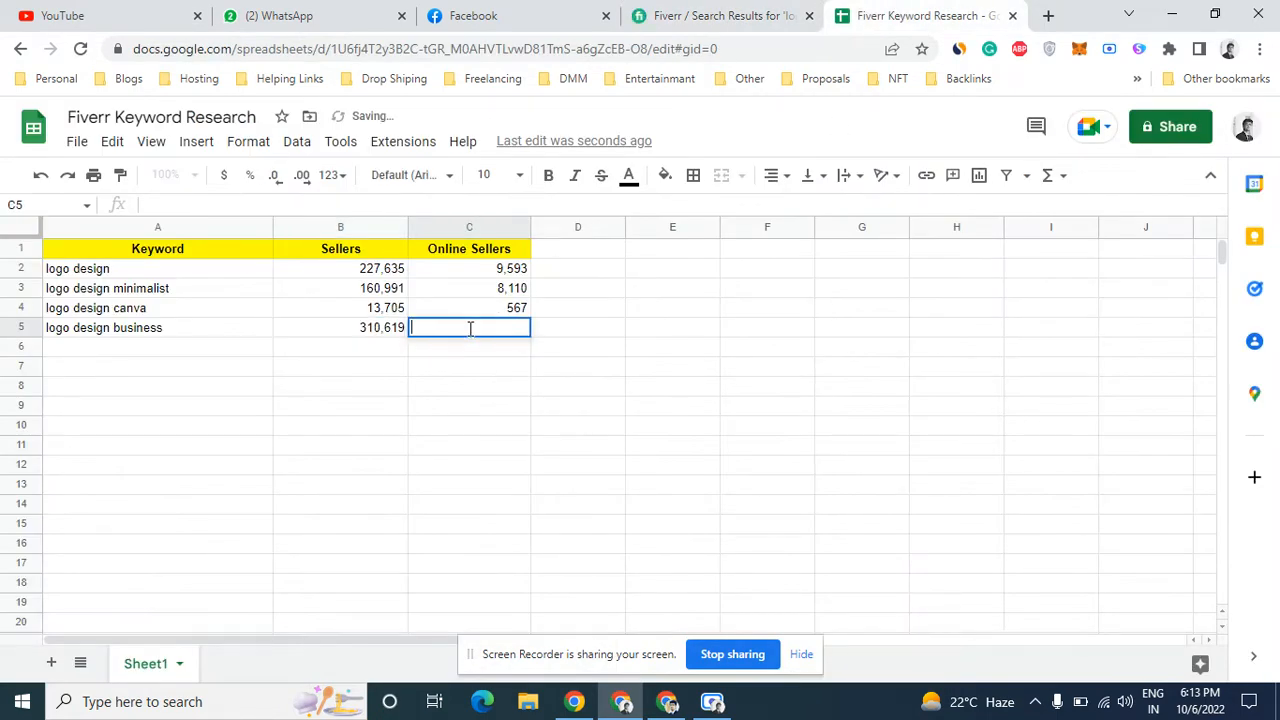
key(ctrl+v)
double_click(165, 357)
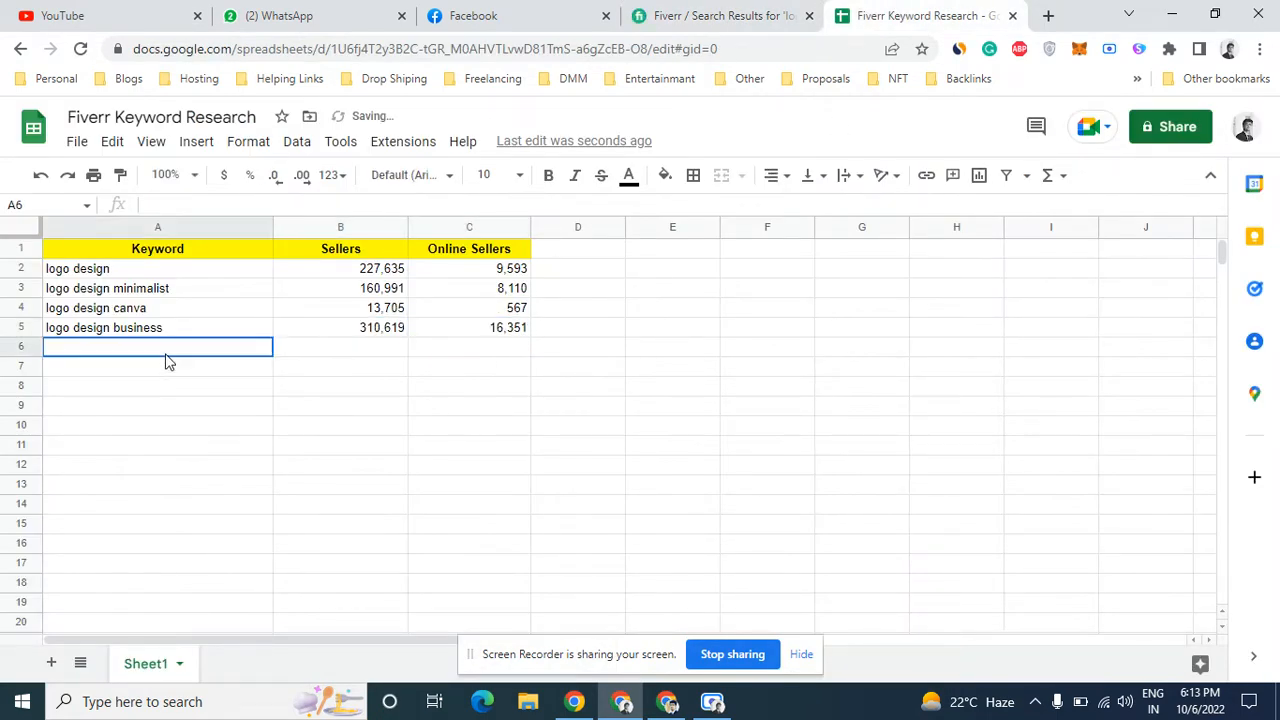
Return to Fiverr, remove "business" from the search term and search for the suggested service "logo design modern"
click(727, 15)
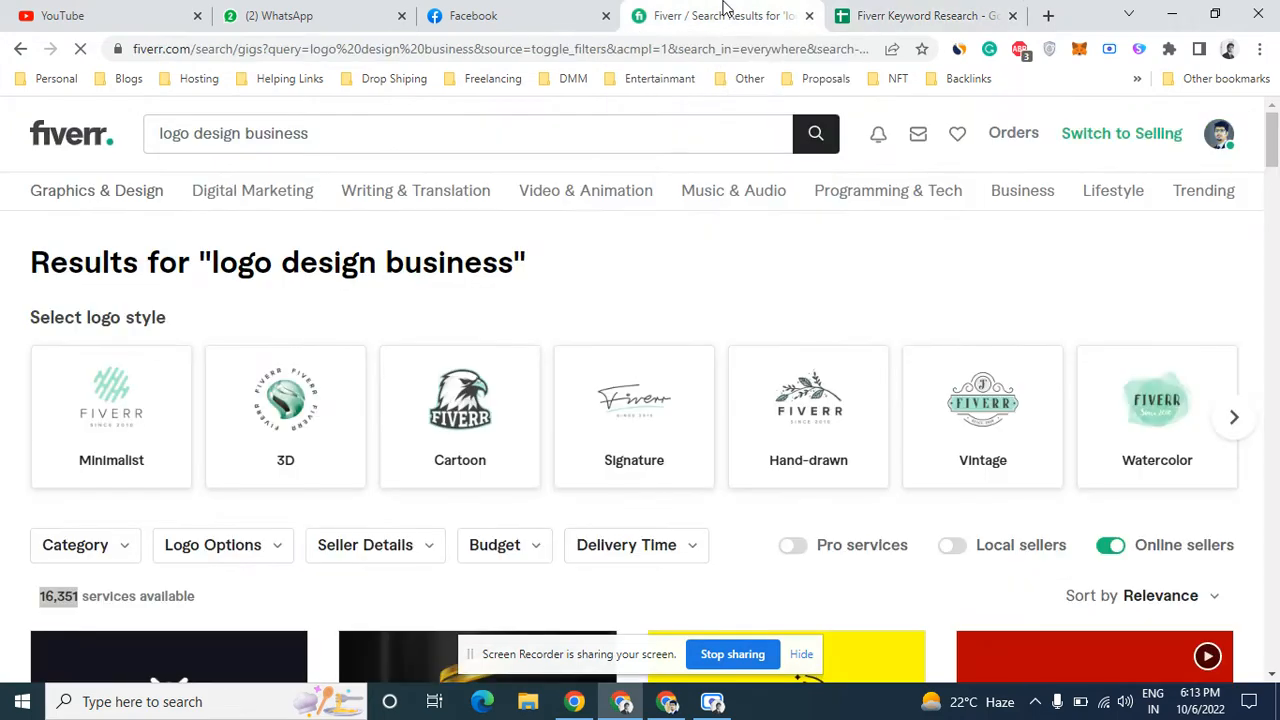
click(274, 137)
double_click(274, 137)
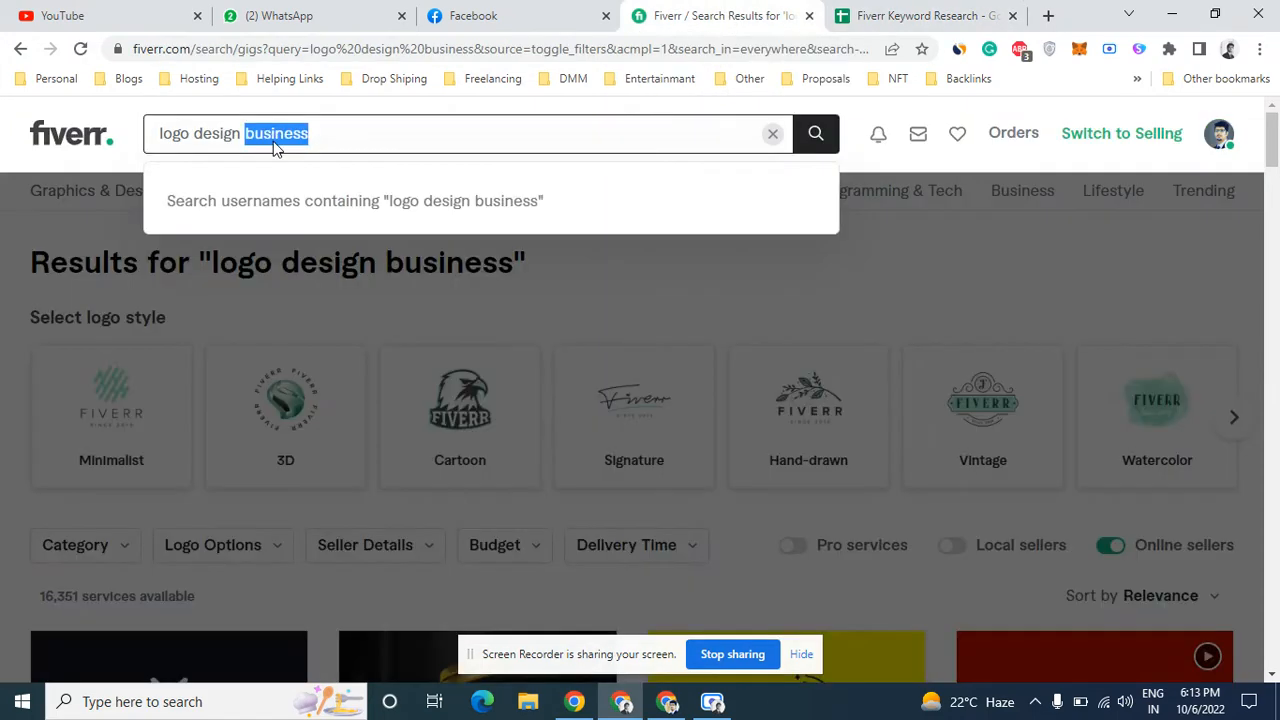
key(BackSpace)
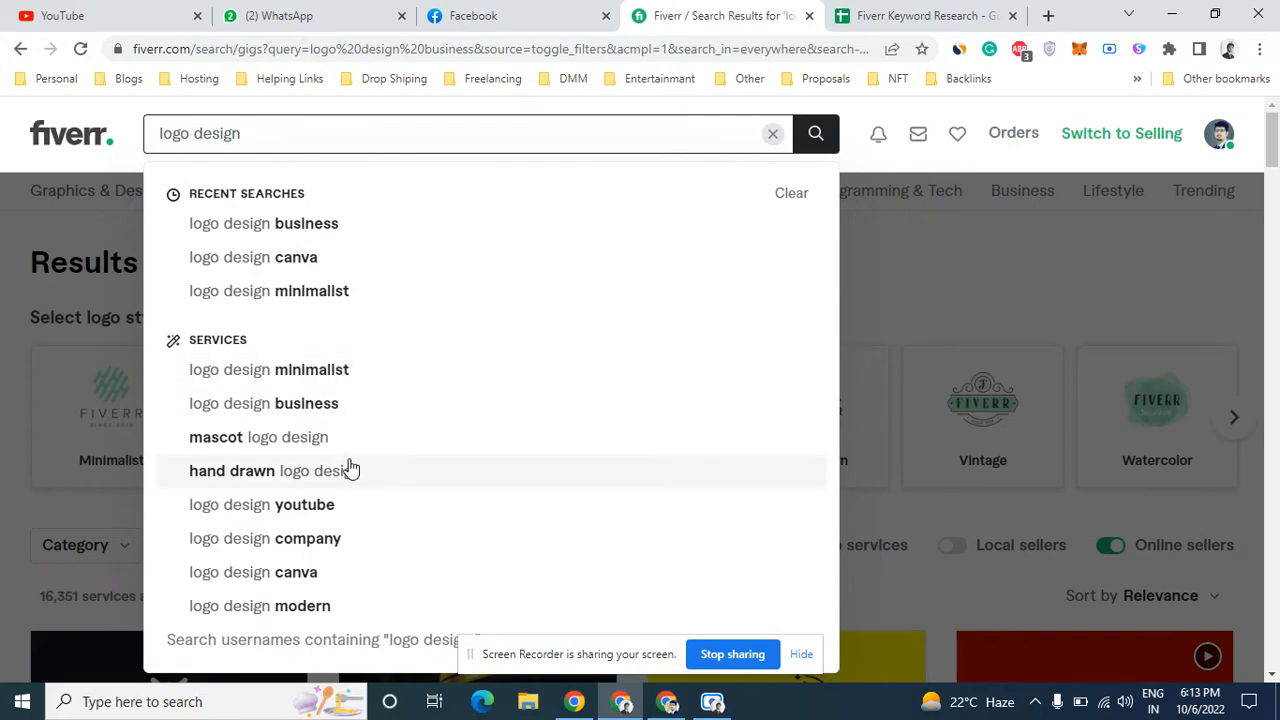
click(349, 605)
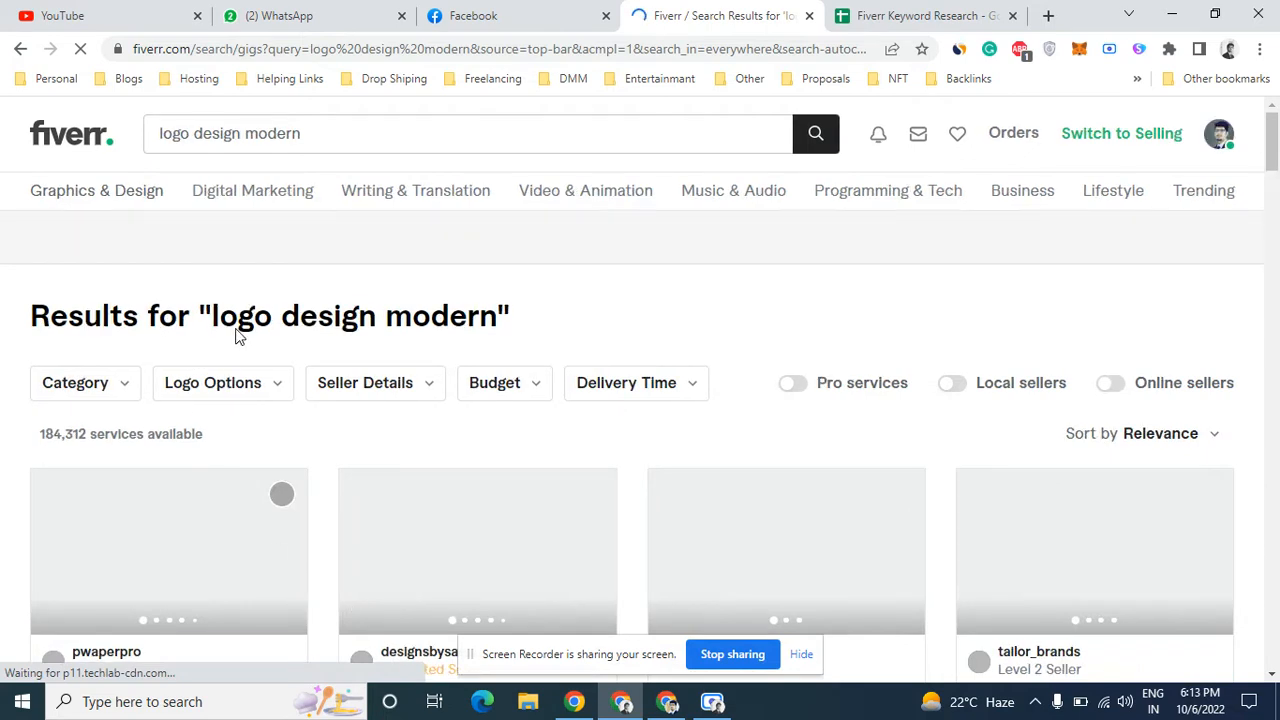
Copy the keyword "logo design modern" from the Fiverr results heading into cell A6 of the spreadsheet
drag(445, 316, 503, 320)
key(ctrl+c)
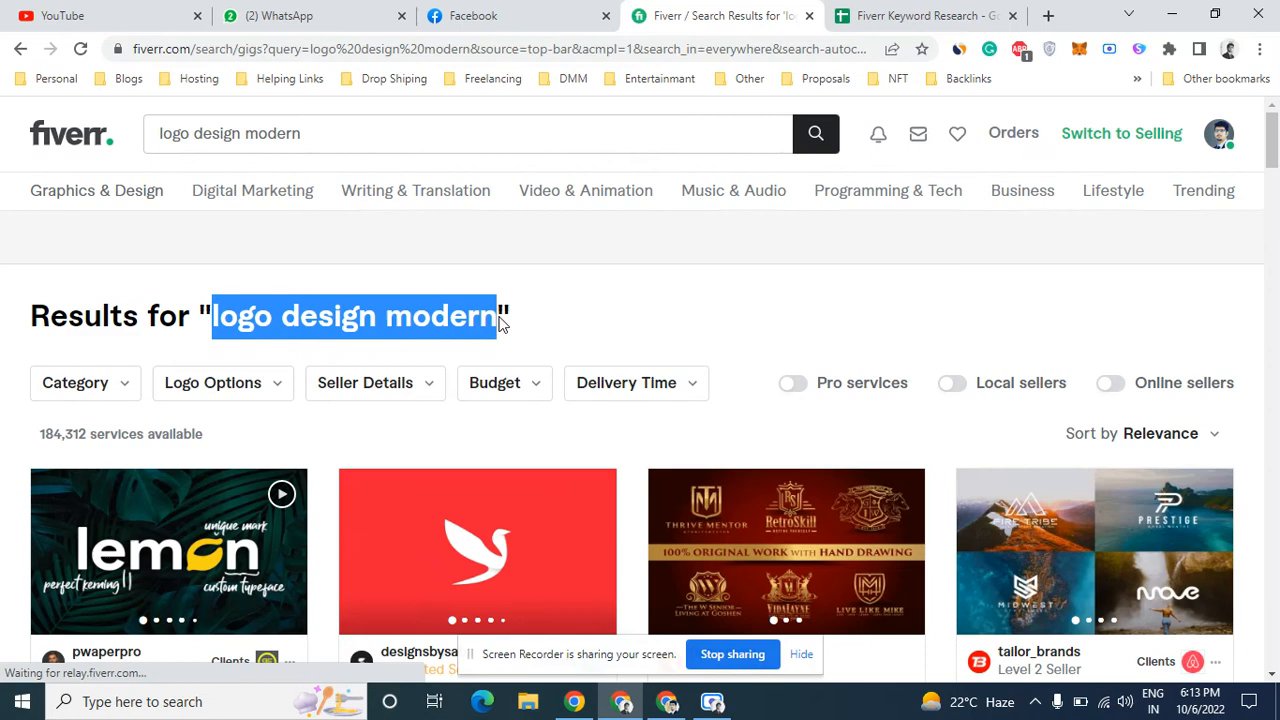
click(891, 13)
key(ctrl+v)
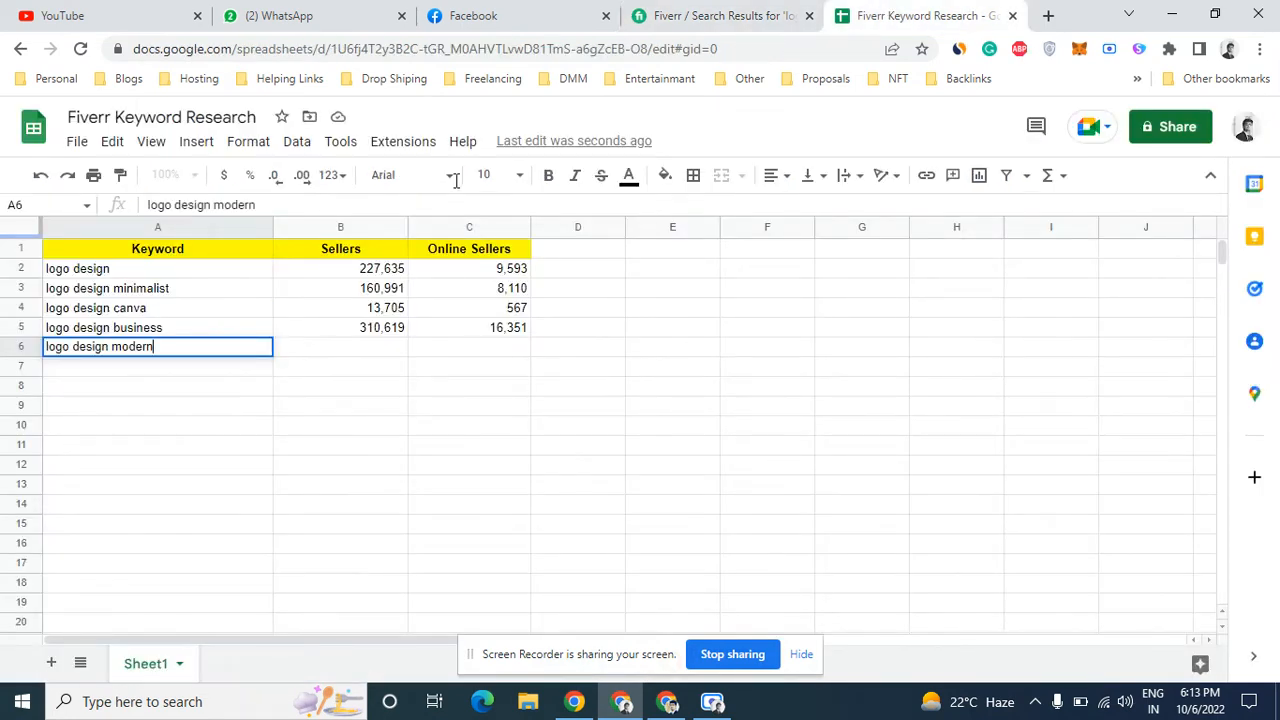
Copy the number of available services, 184,312, from the Fiverr results into the Sellers cell B6
click(686, 14)
drag(33, 433, 87, 433)
key(ctrl+c)
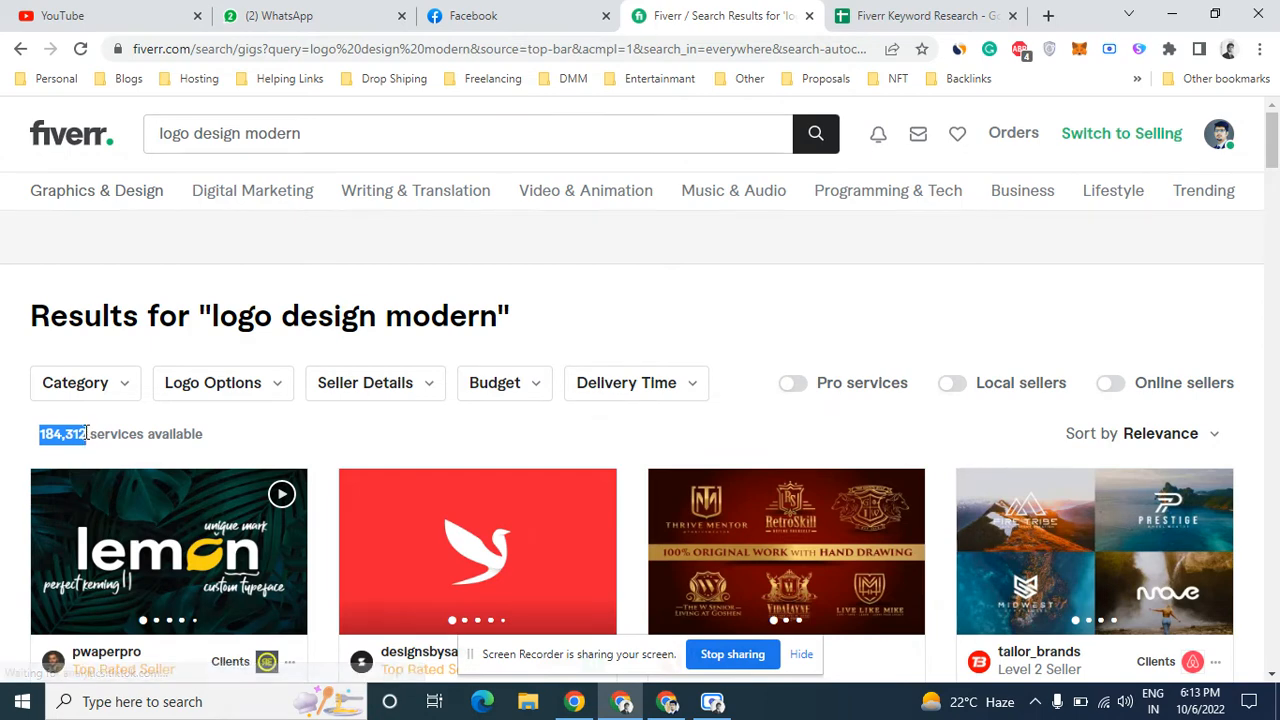
click(891, 14)
click(378, 348)
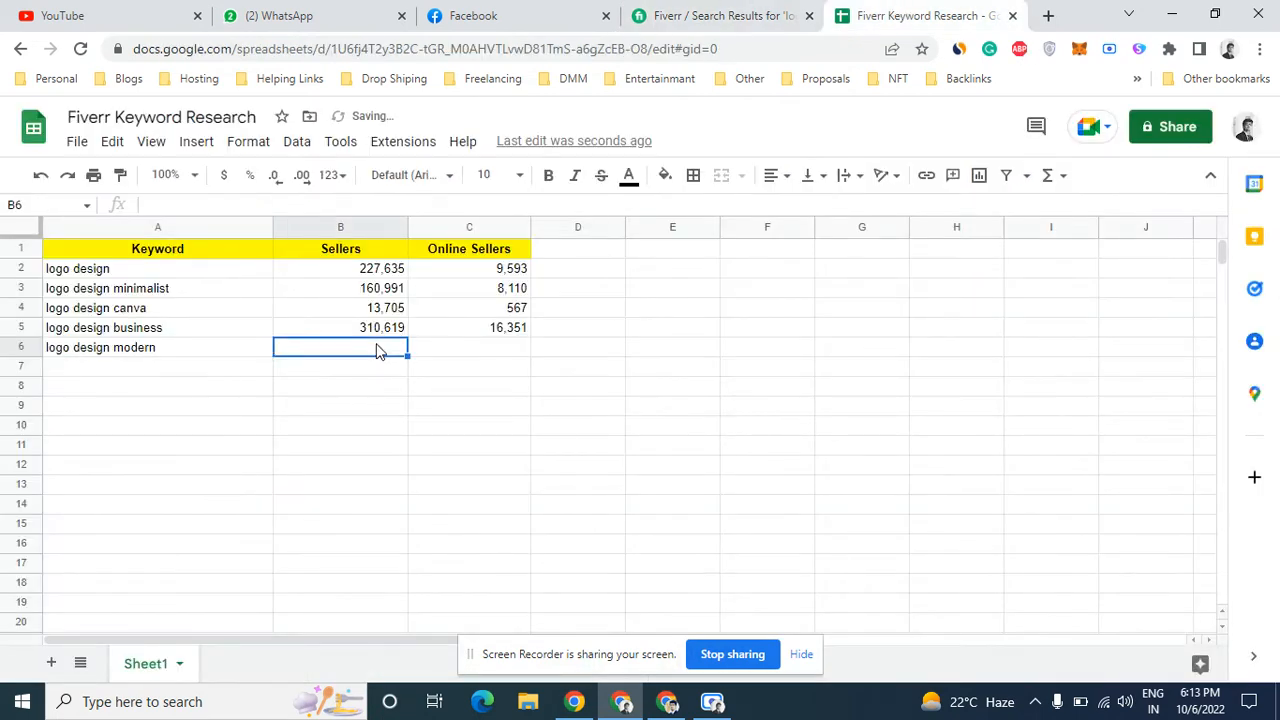
key(ctrl+v)
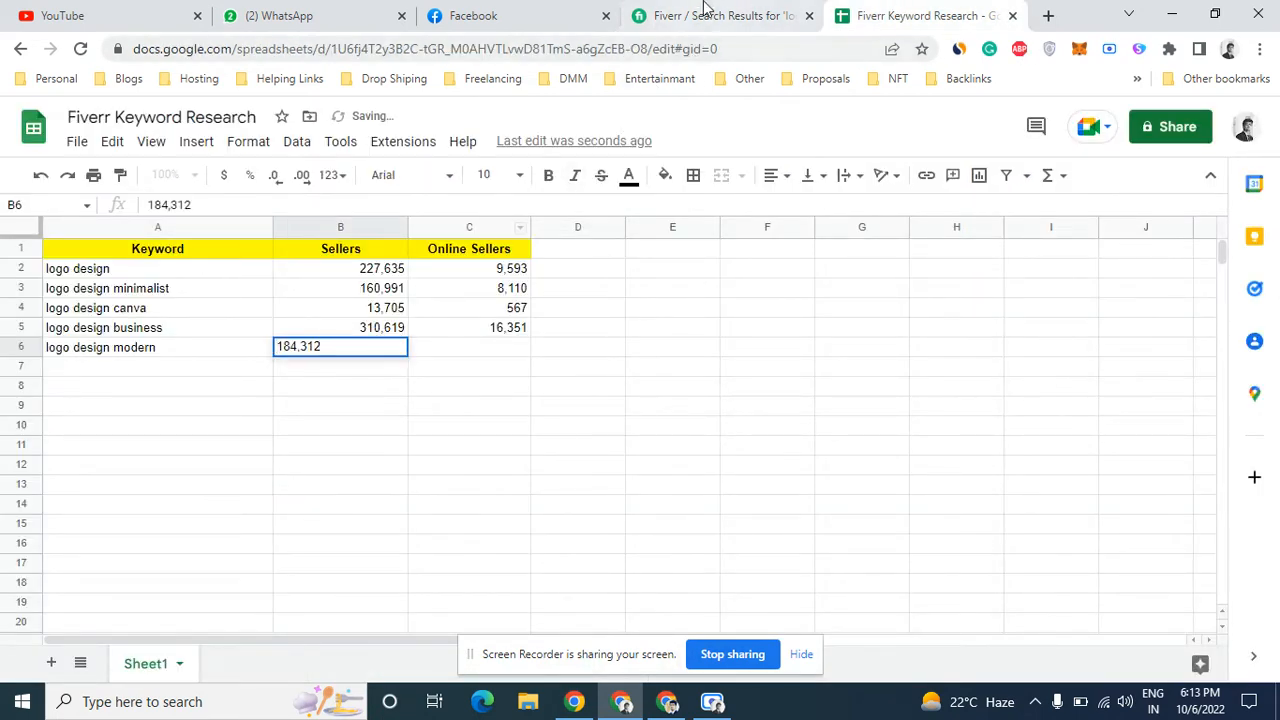
Filter the "logo design modern" results on Fiverr to online sellers and copy the service count, 8,942, into the Online Sellers cell C6
click(710, 15)
click(1112, 383)
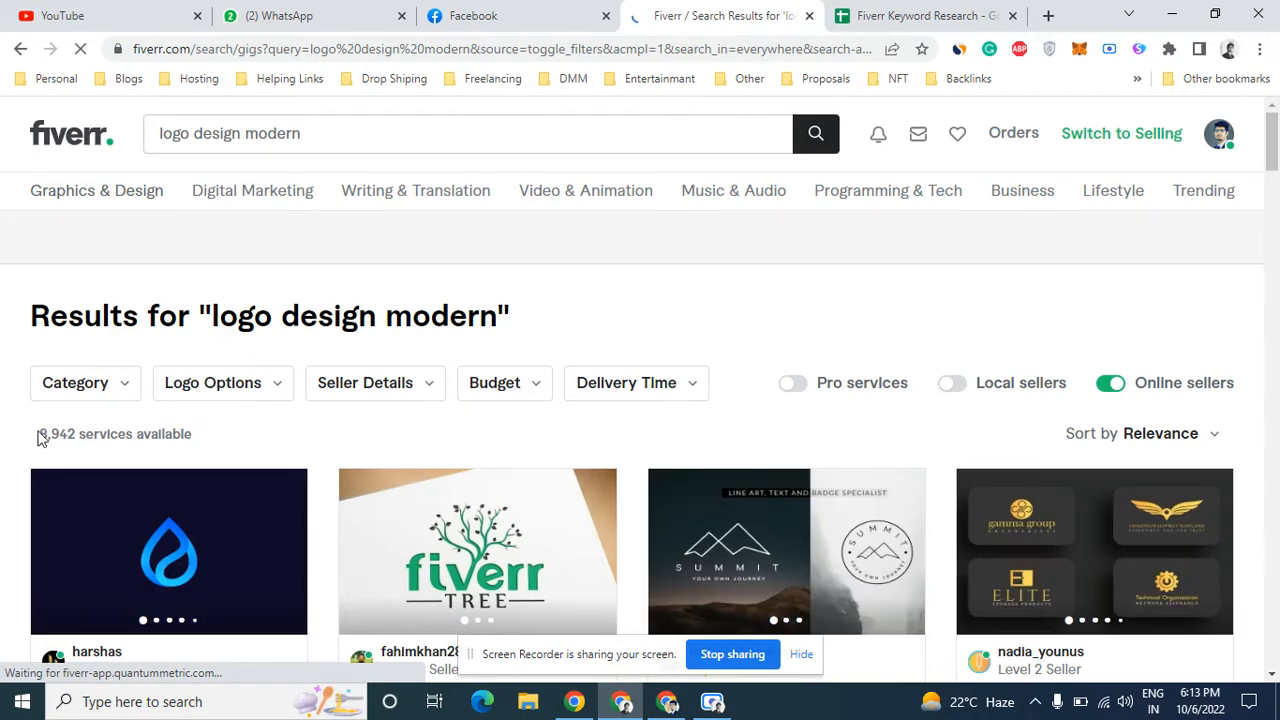
double_click(72, 436)
key(ctrl+c)
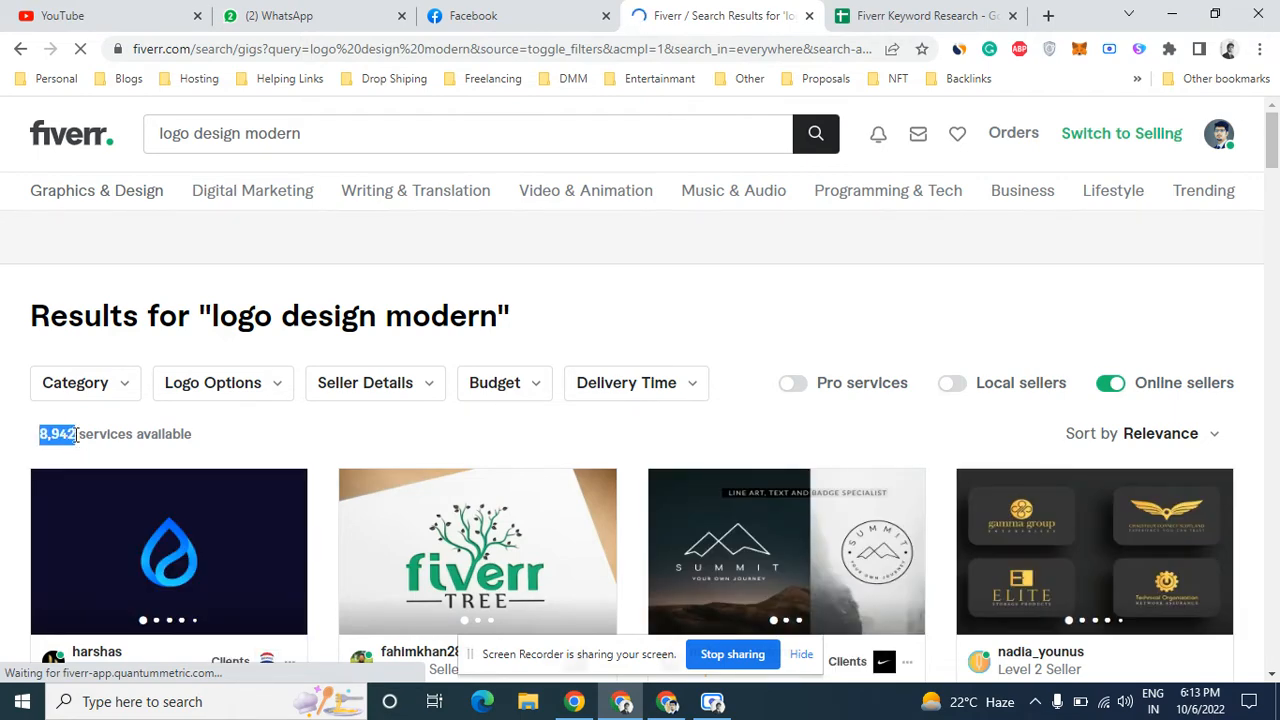
click(921, 15)
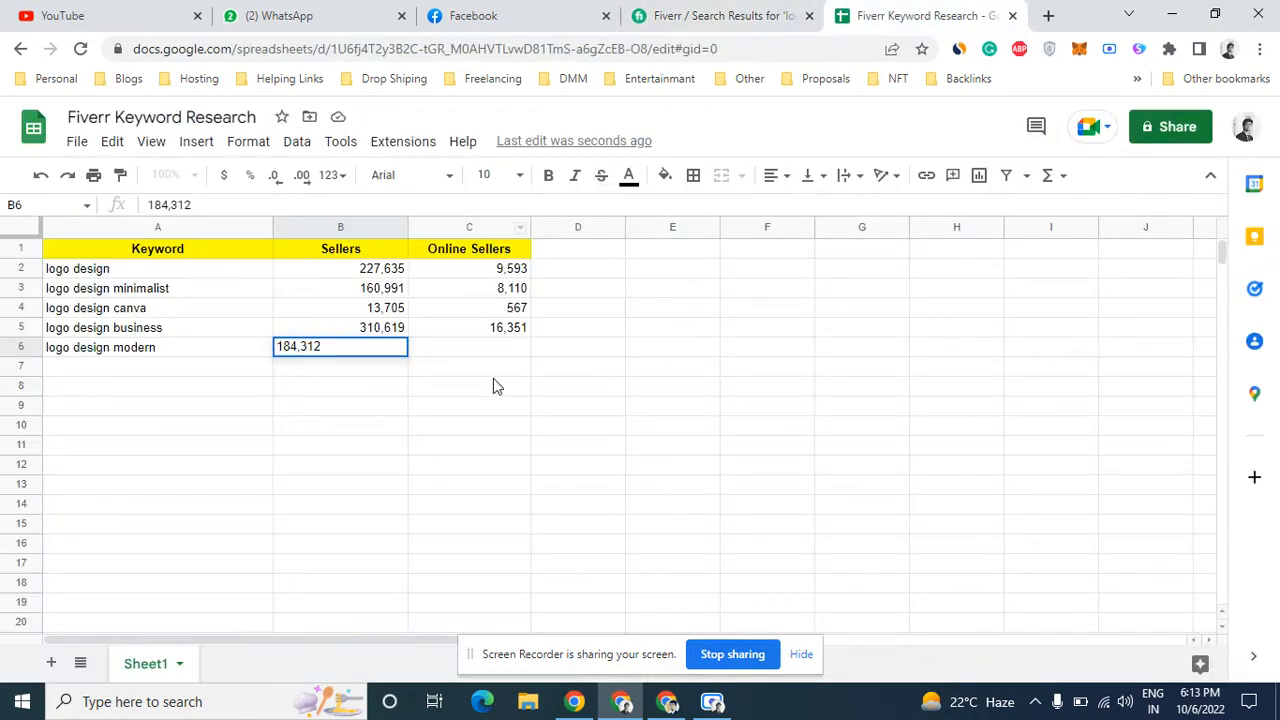
click(485, 351)
key(ctrl+v)
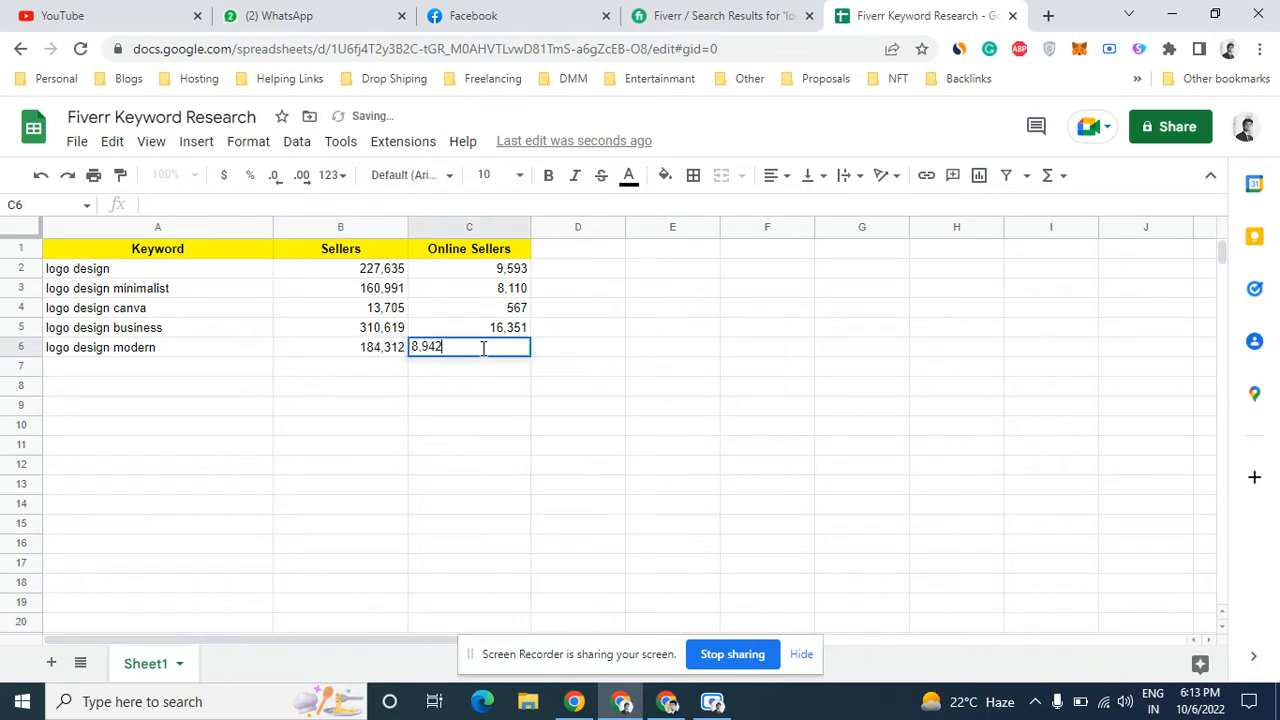
click(307, 437)
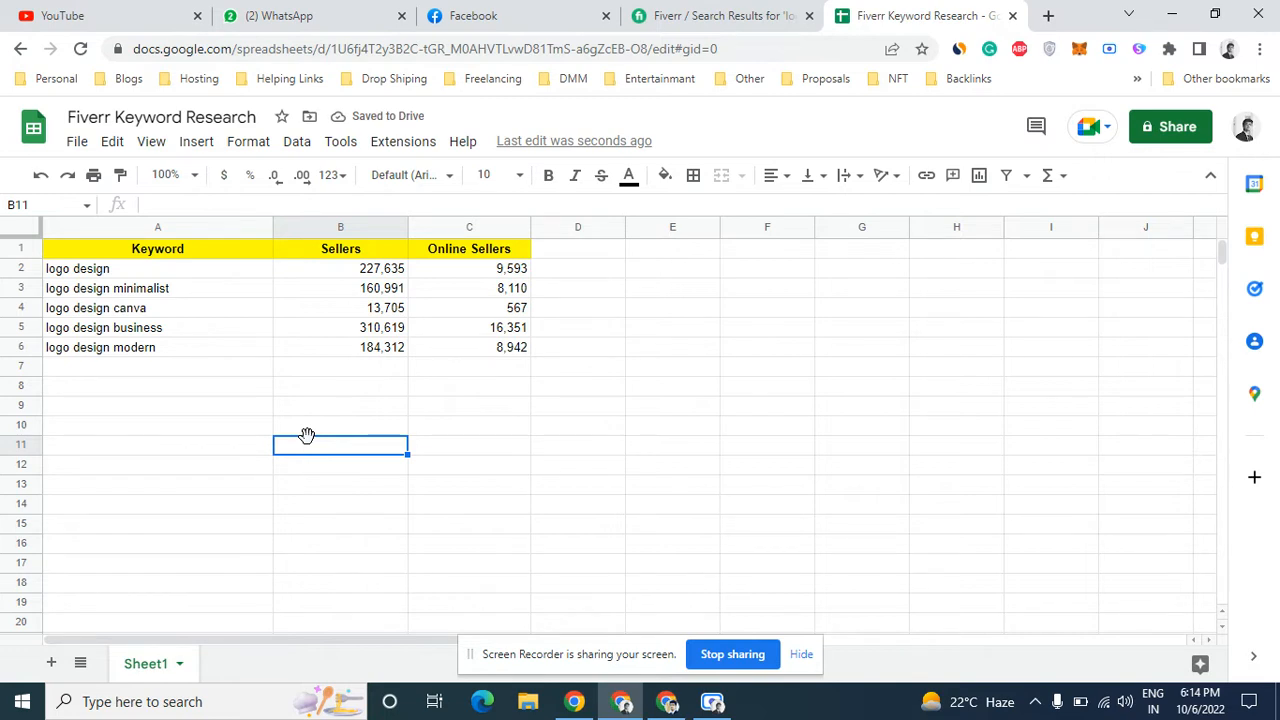
Rank the keyword "logo design business" by entering 1 in cell D5, beside its online seller count
click(172, 352)
drag(172, 352, 314, 359)
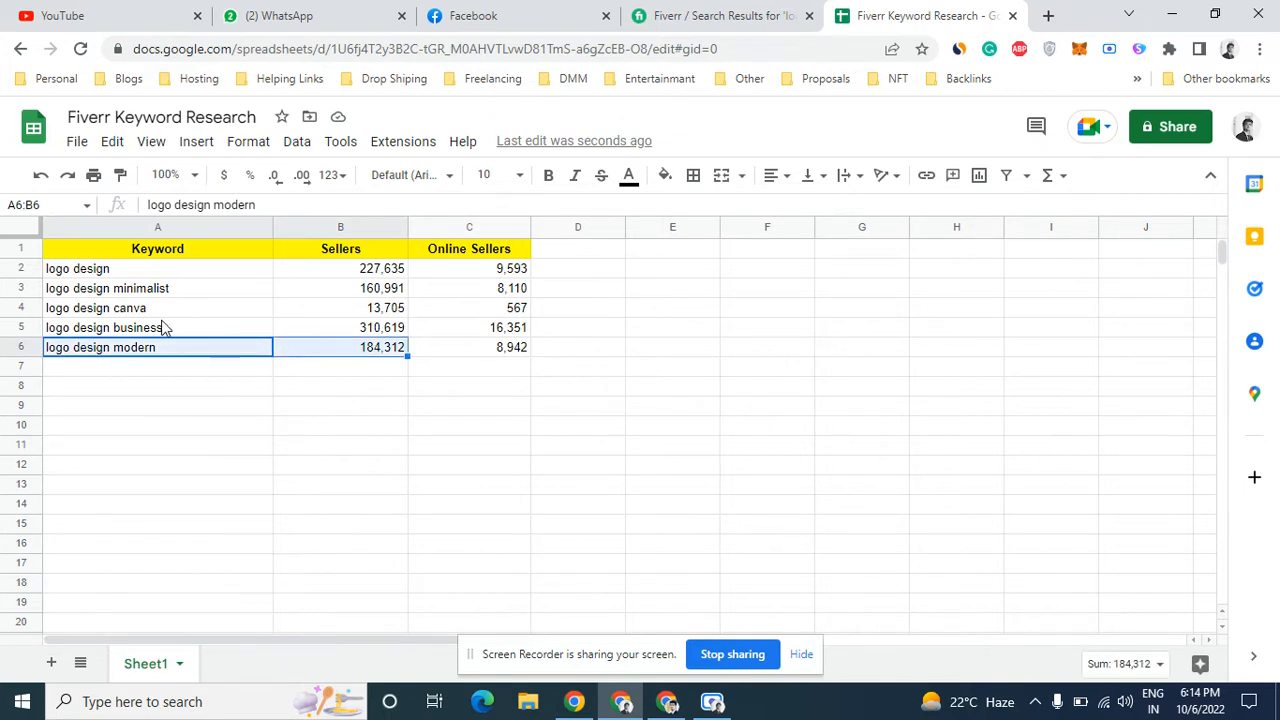
click(165, 330)
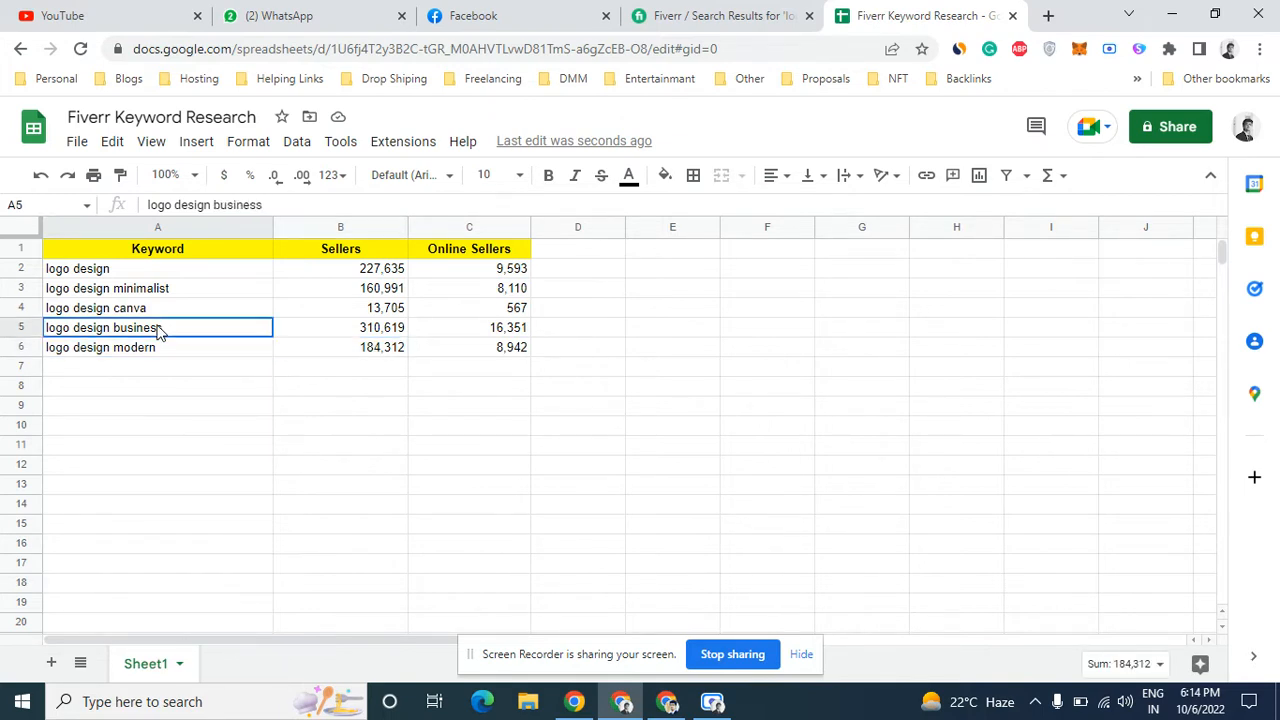
double_click(546, 328)
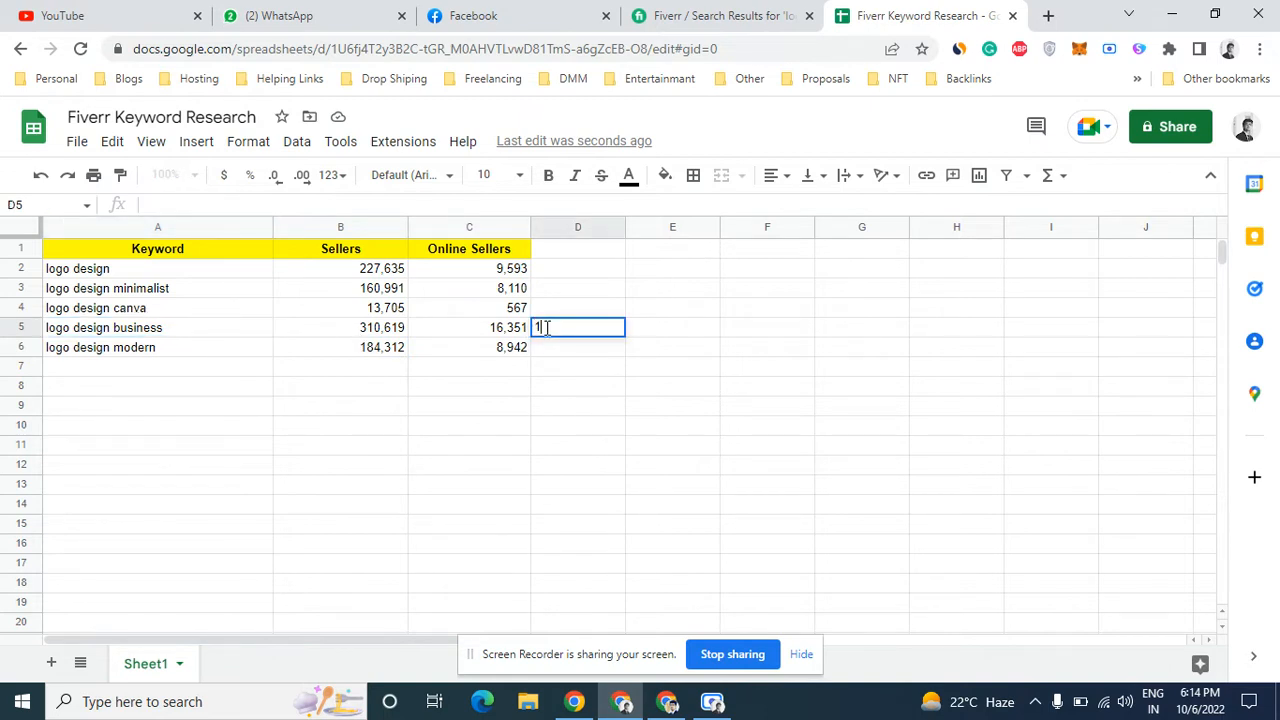
click(521, 370)
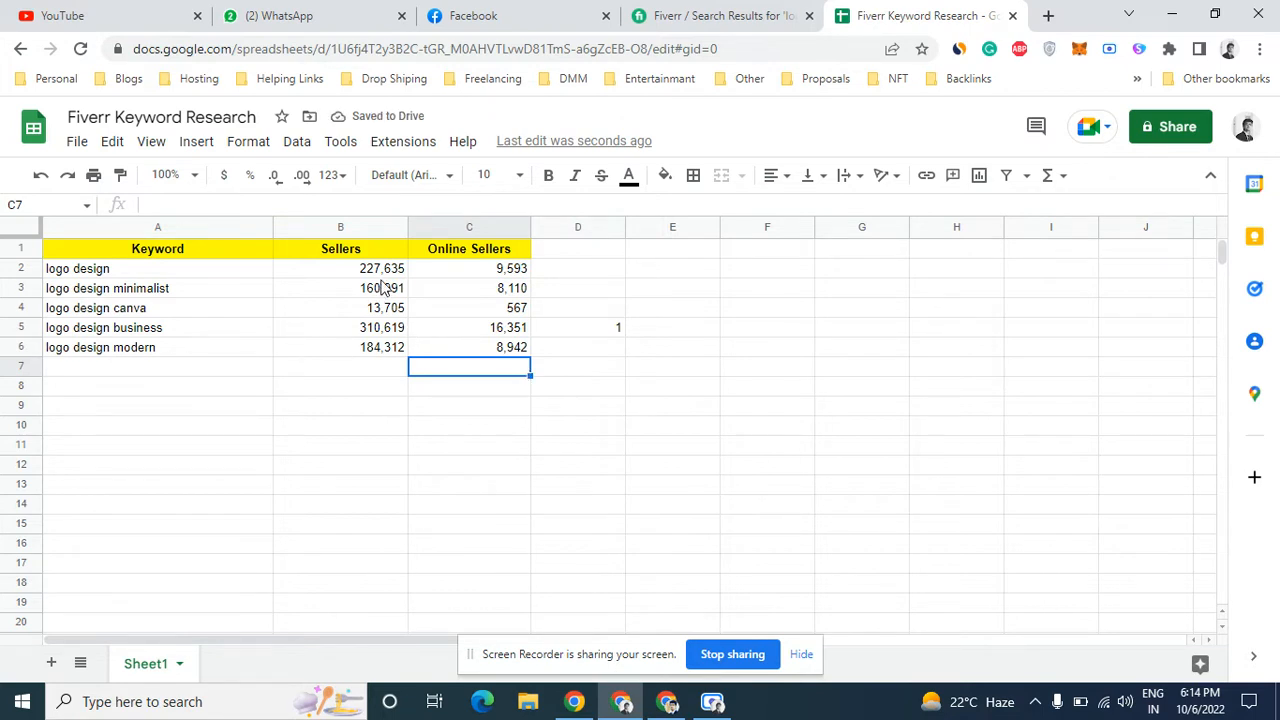
Enter rank 2 for "logo design" in cell D2 and rank 3 for "logo design modern" in cell D6
double_click(569, 268)
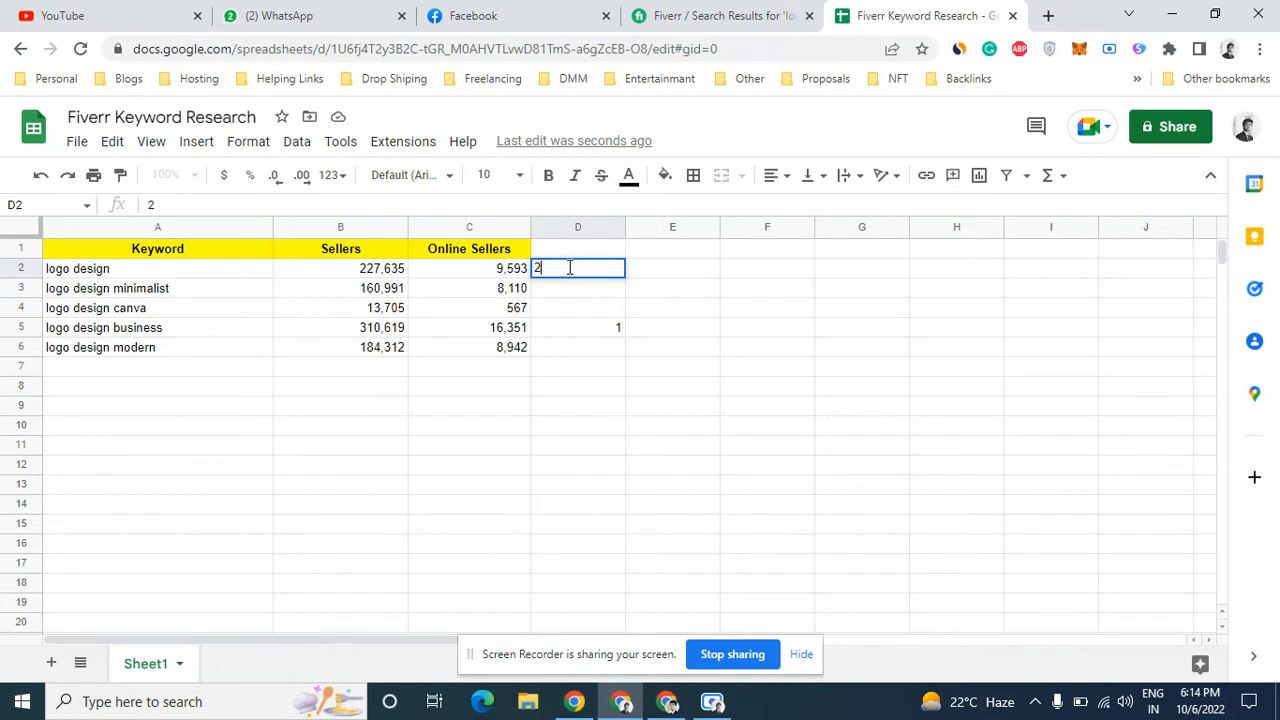
text(2)
click(405, 350)
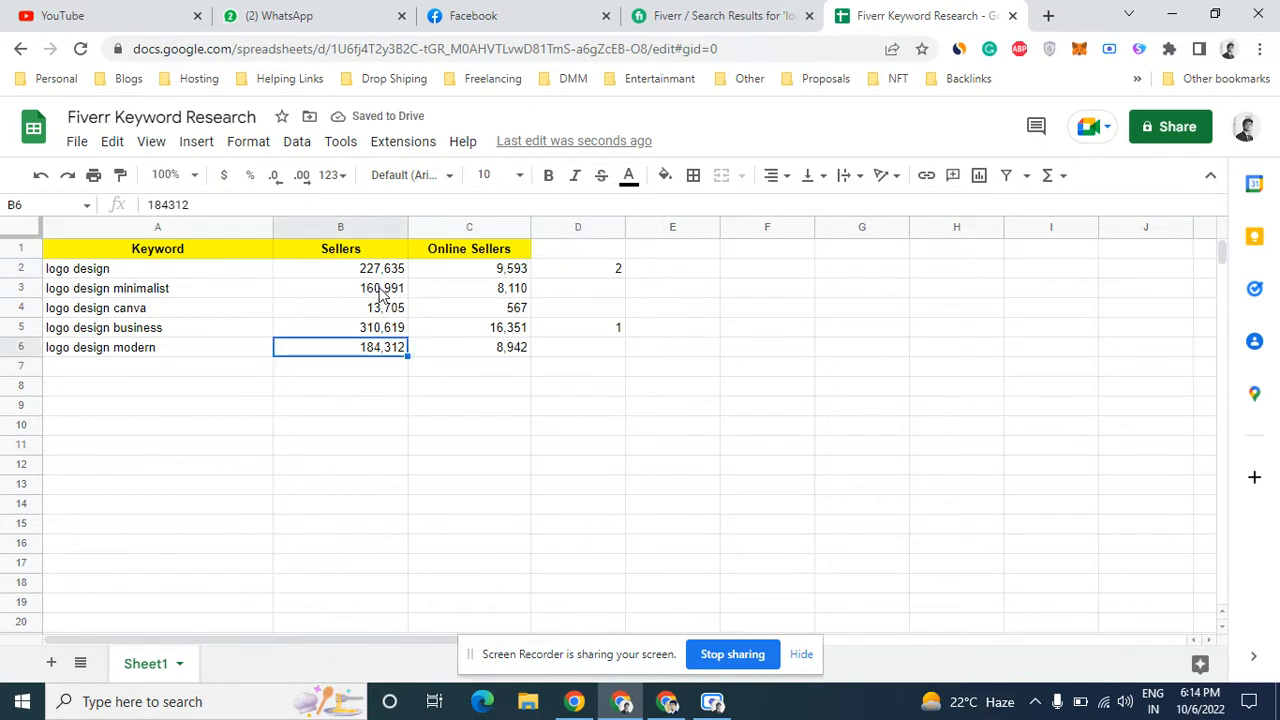
click(592, 352)
text(3)
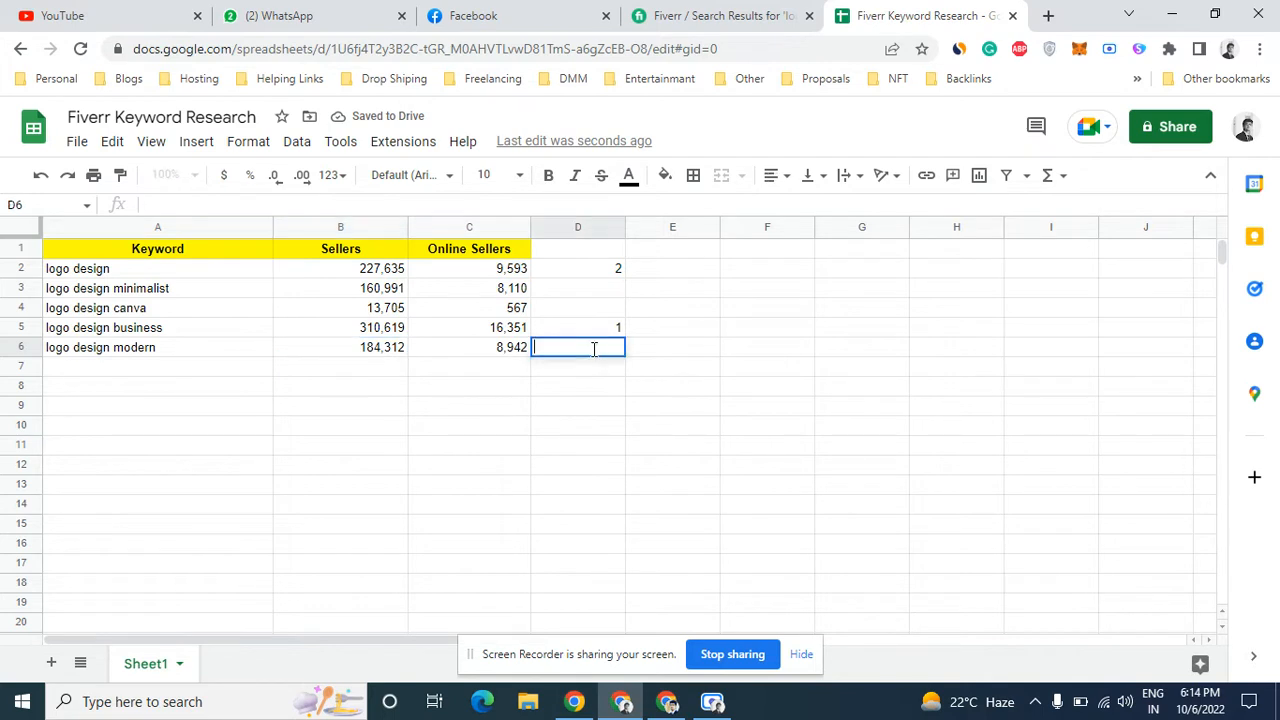
click(377, 393)
Enter rank 4 for "logo design minimalist" in cell D3 and move on to cell D4
click(374, 291)
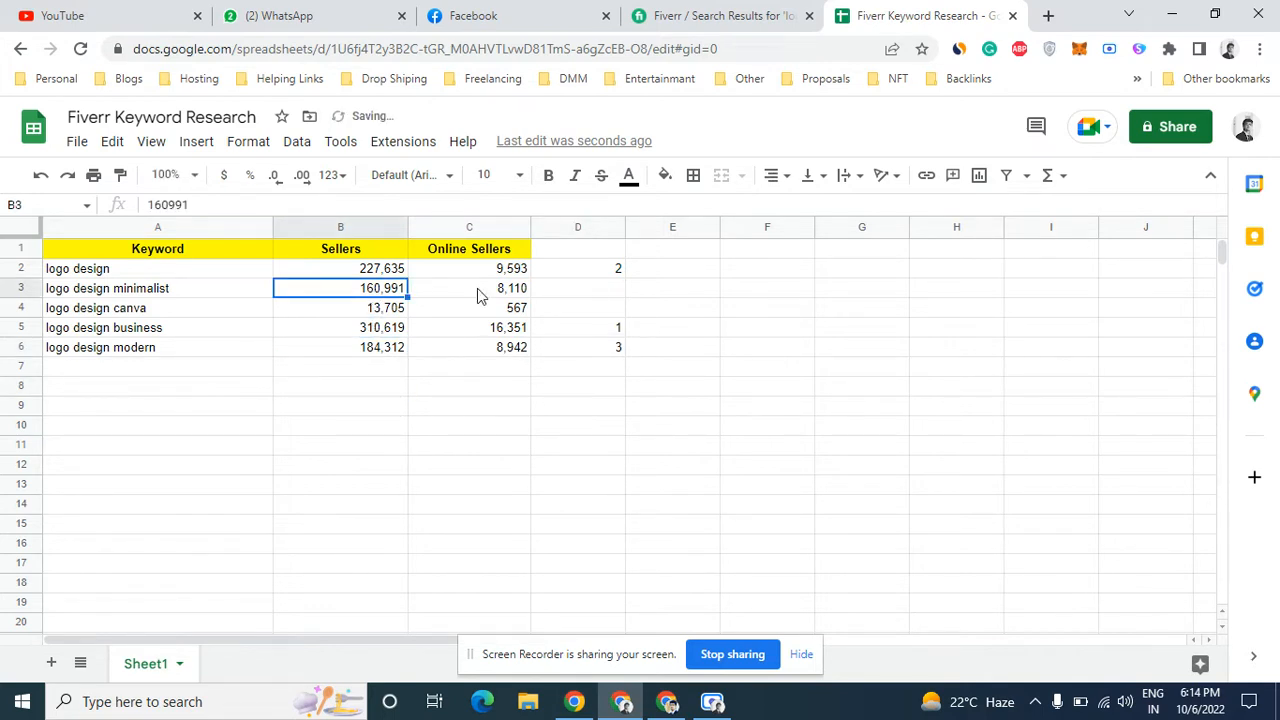
double_click(587, 289)
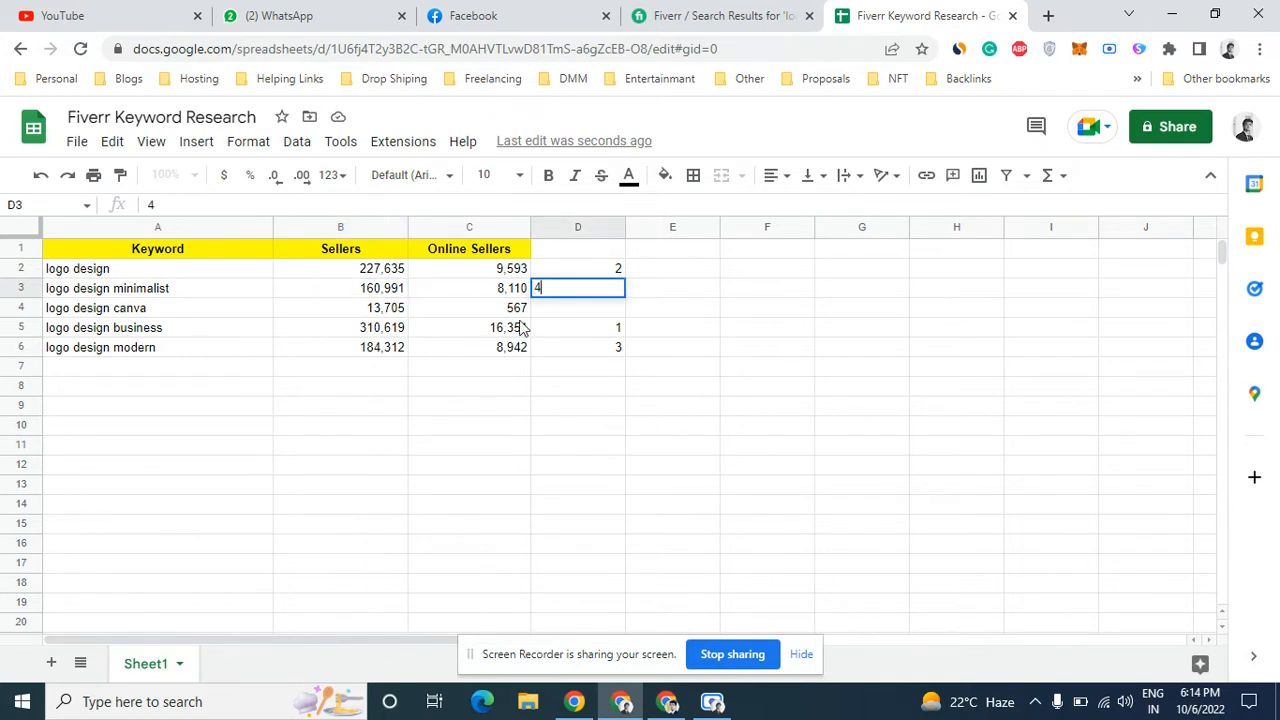
click(567, 309)
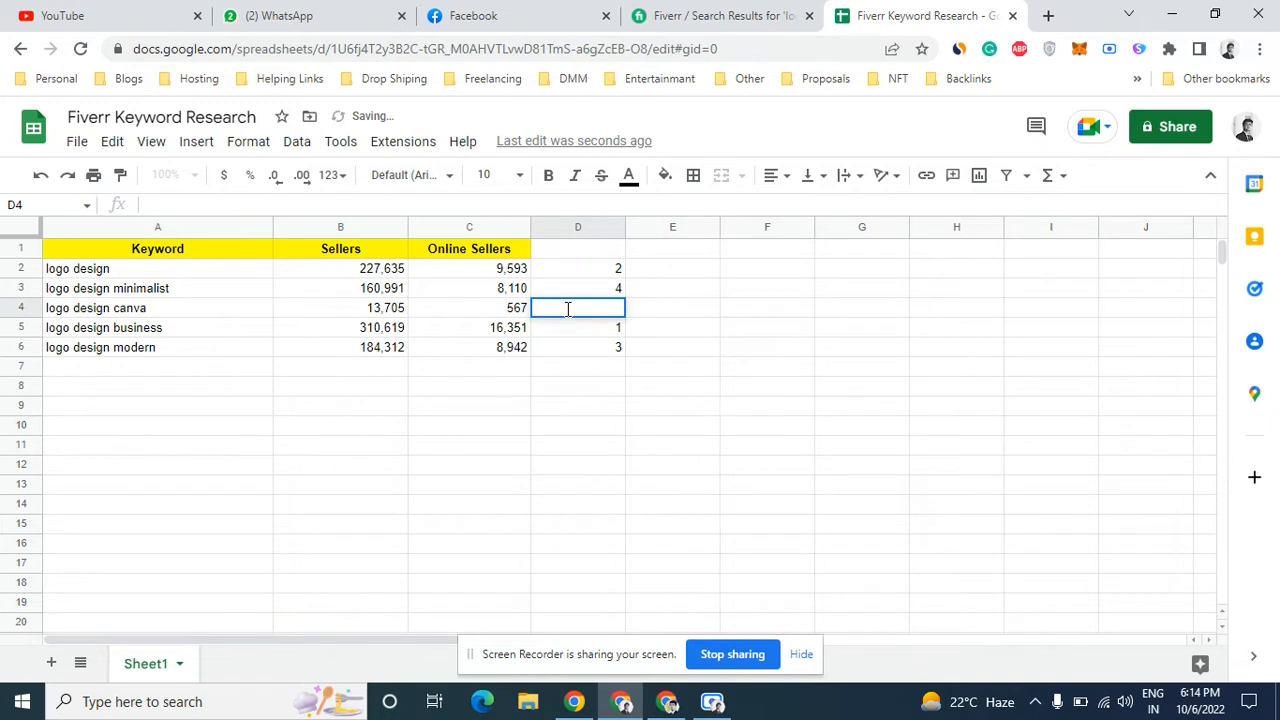
Enter rank 5 for "logo design canva" in cell D4 and bold its keyword and seller counts in A4:C4
click(560, 400)
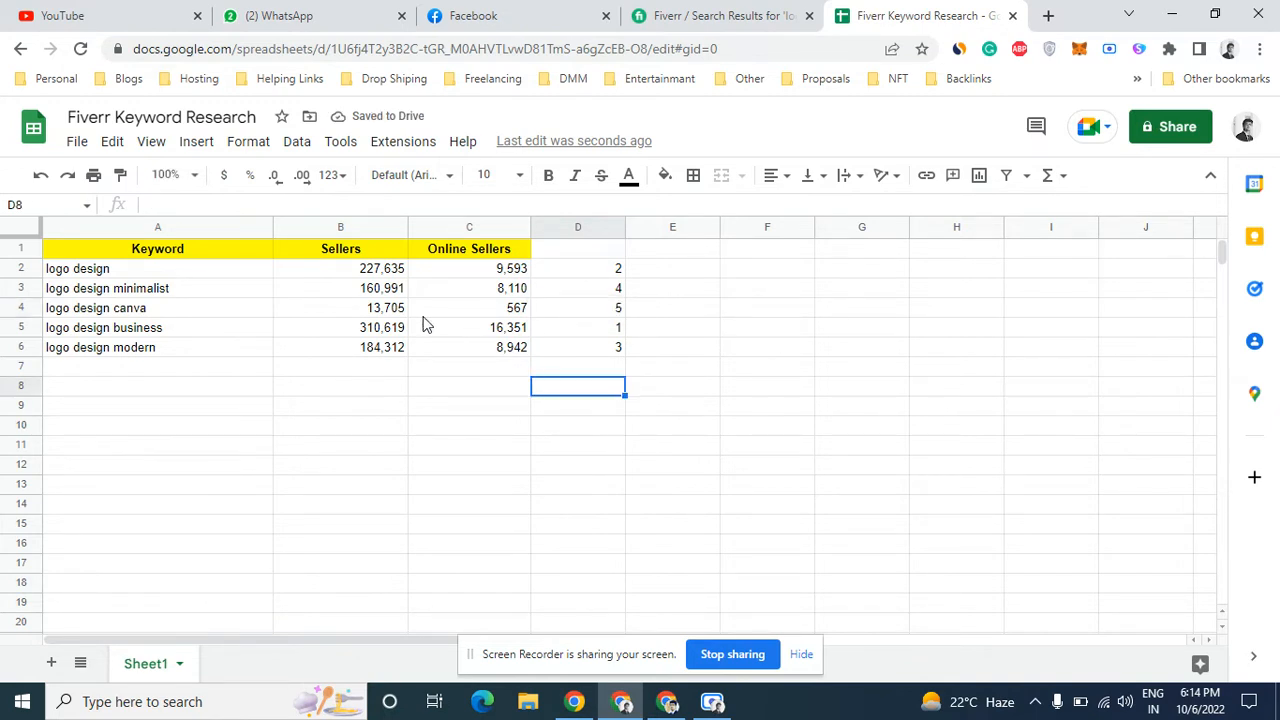
click(124, 312)
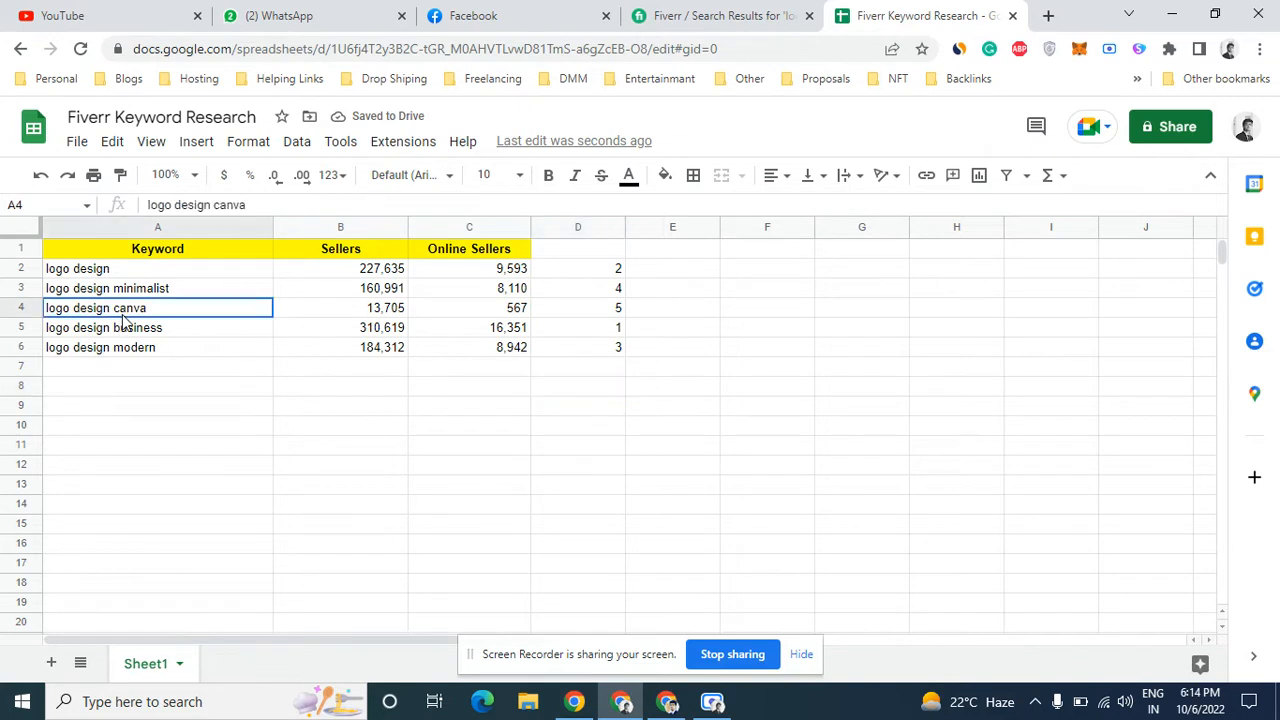
shift+click(394, 318)
shift+click(463, 312)
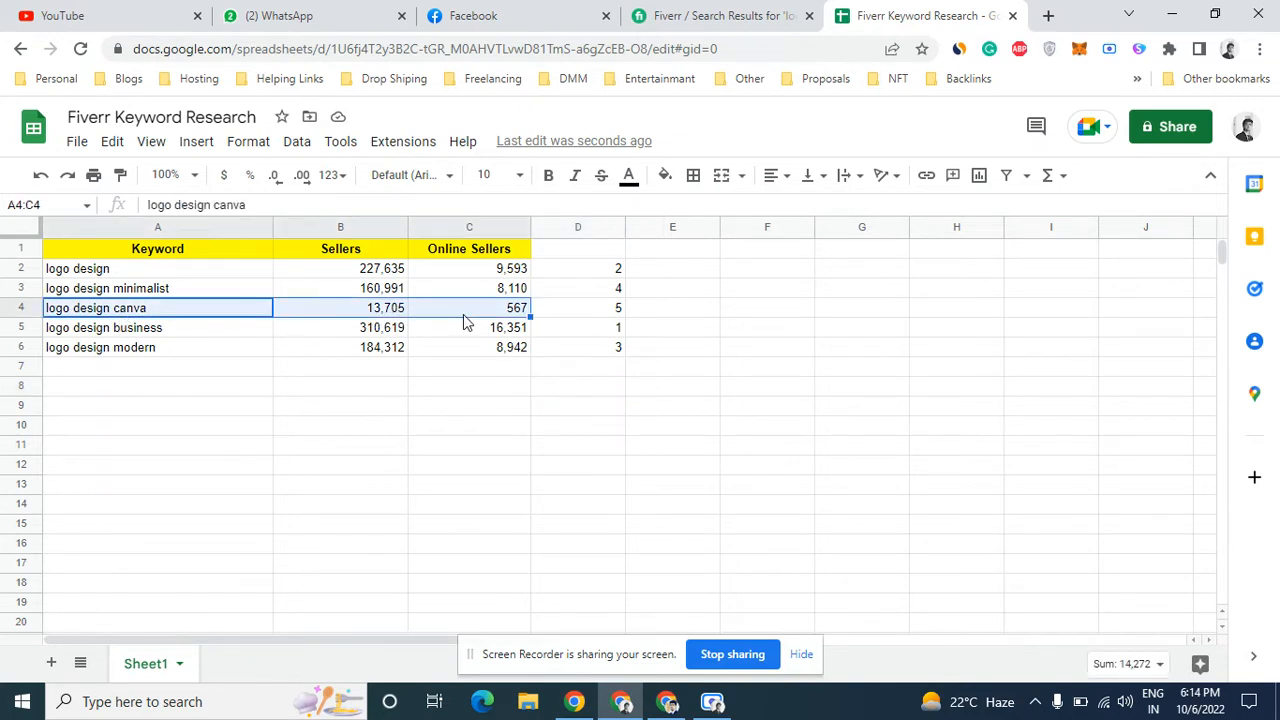
click(549, 176)
click(430, 488)
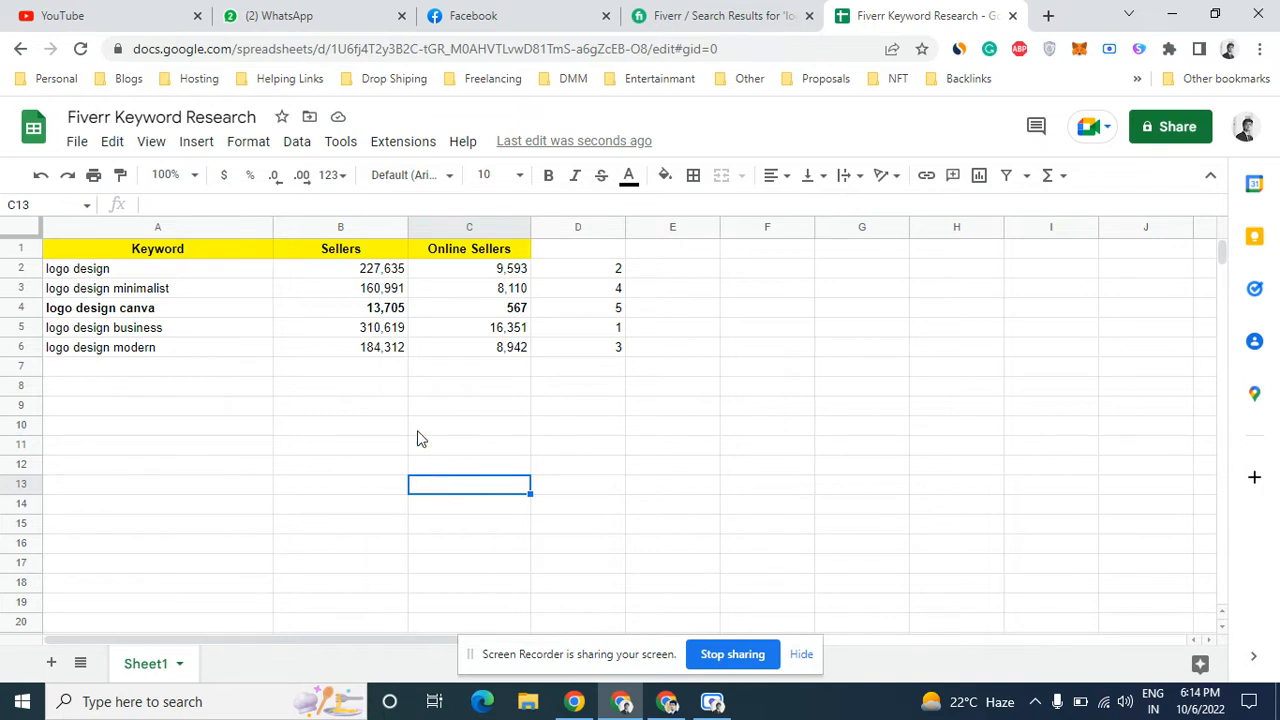
Bold the "logo design minimalist" keyword and its seller counts in cells A3:C3
click(600, 292)
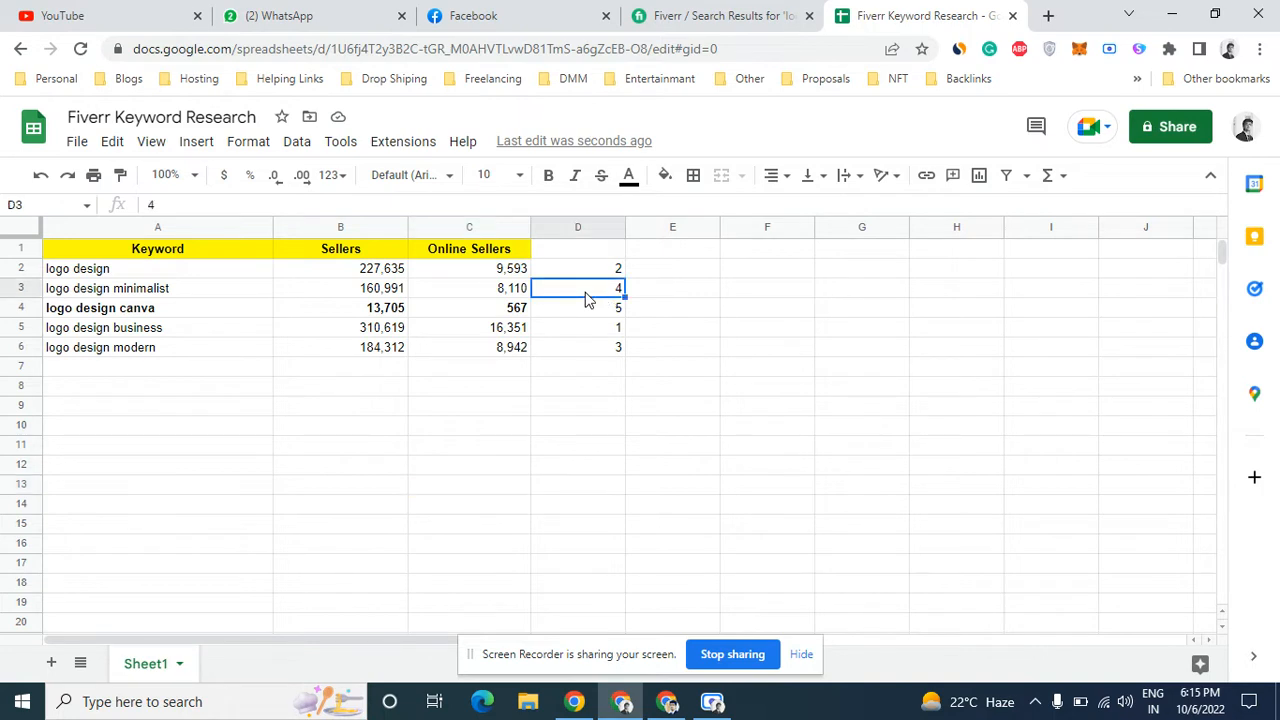
click(340, 297)
drag(175, 297, 497, 297)
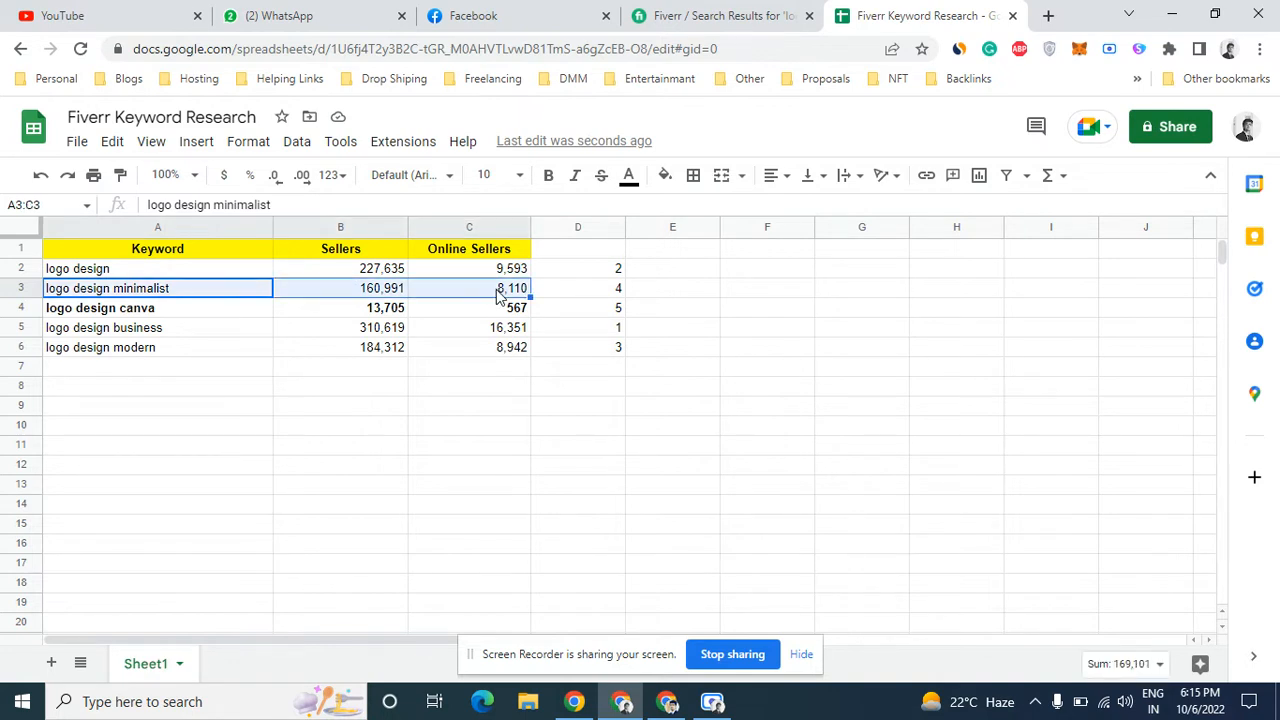
key(ctrl+b)
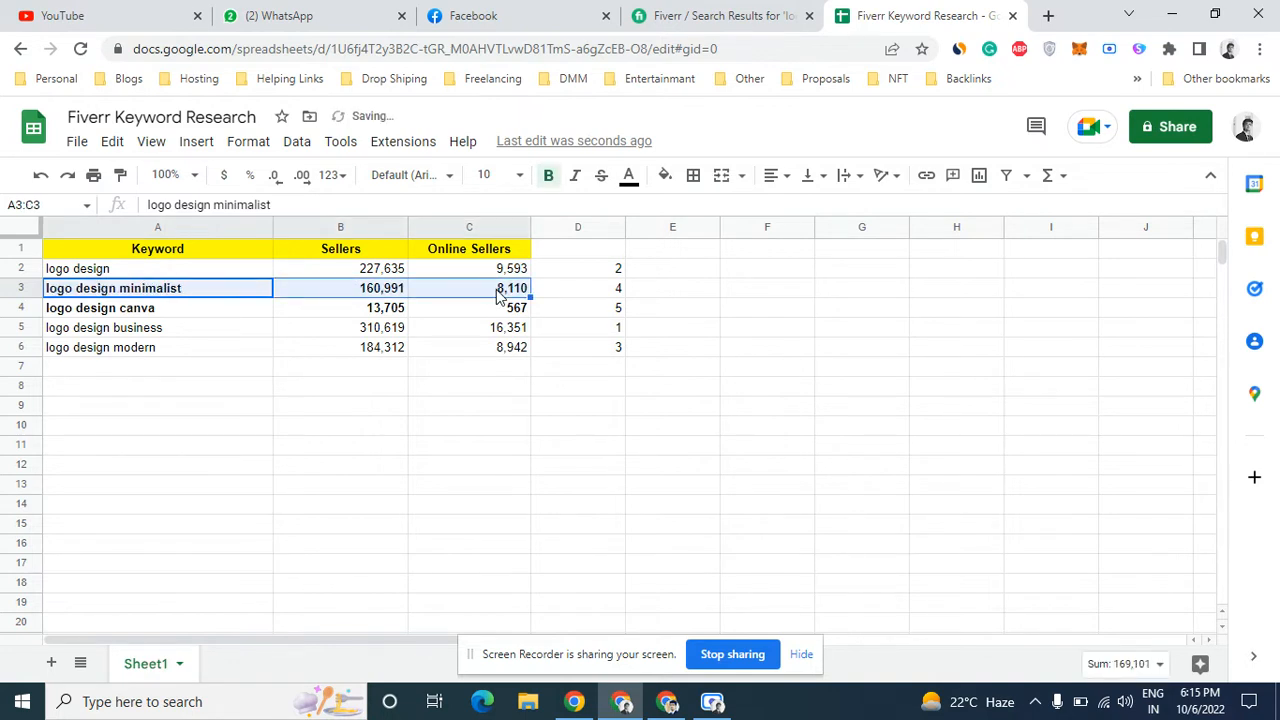
click(456, 430)
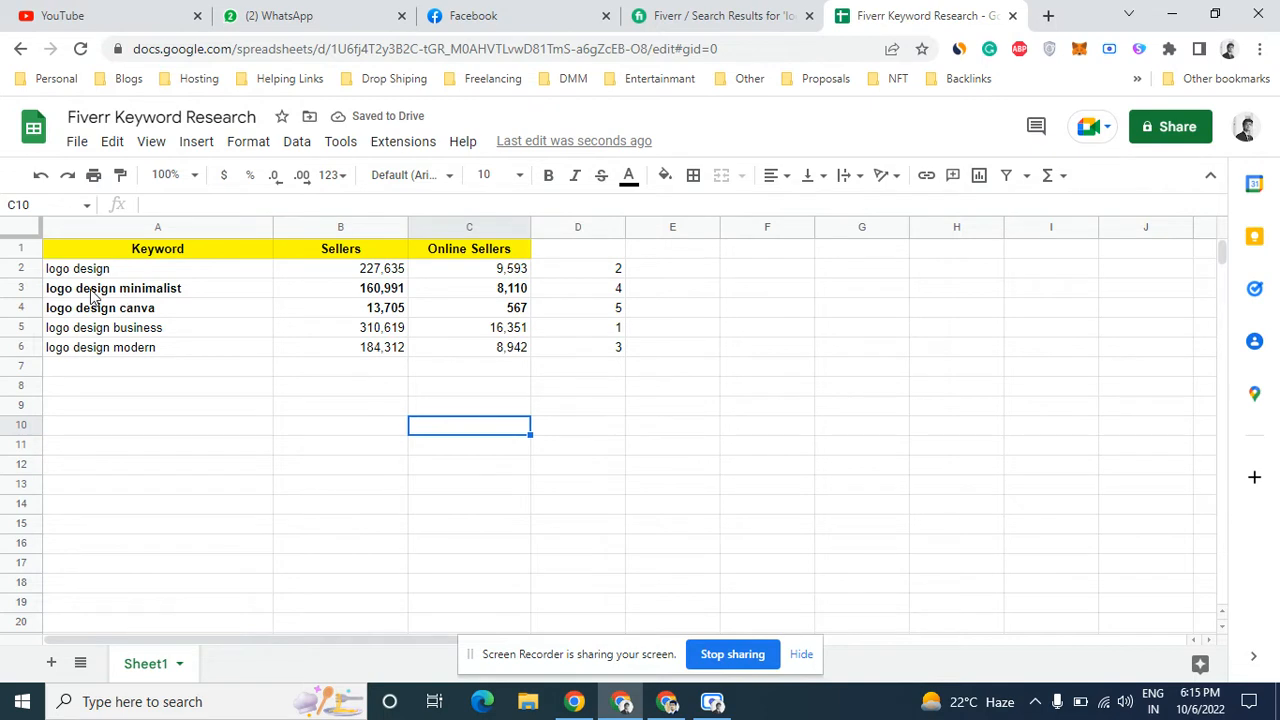
Remove the bold formatting from the "logo design minimalist" row, A3:D3, and select the "logo design canva" row
drag(51, 288, 600, 318)
click(376, 276)
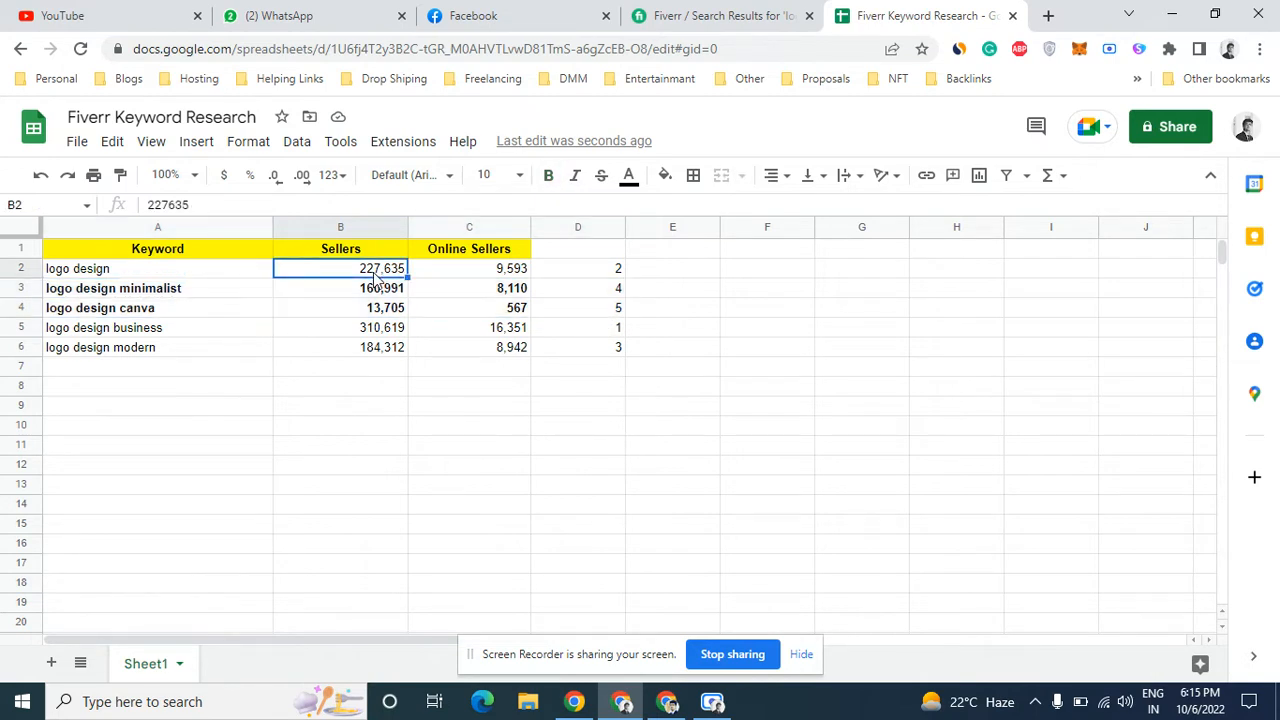
click(356, 291)
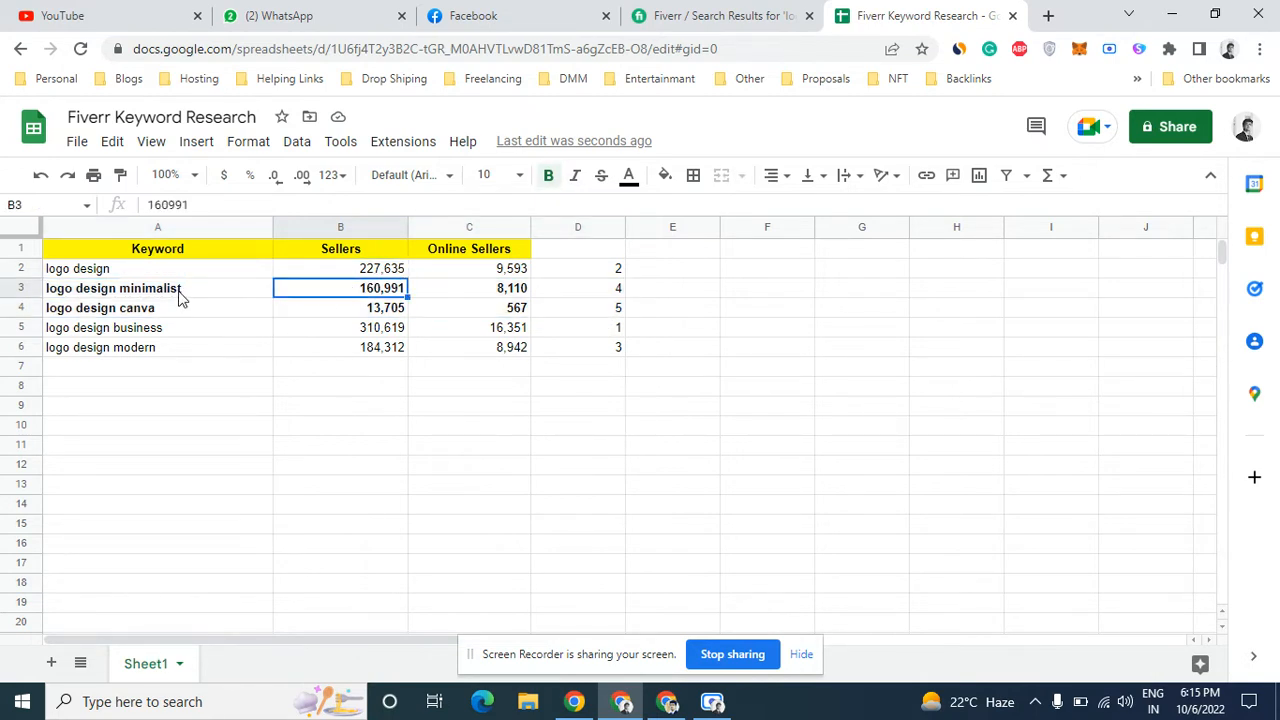
drag(180, 296, 583, 298)
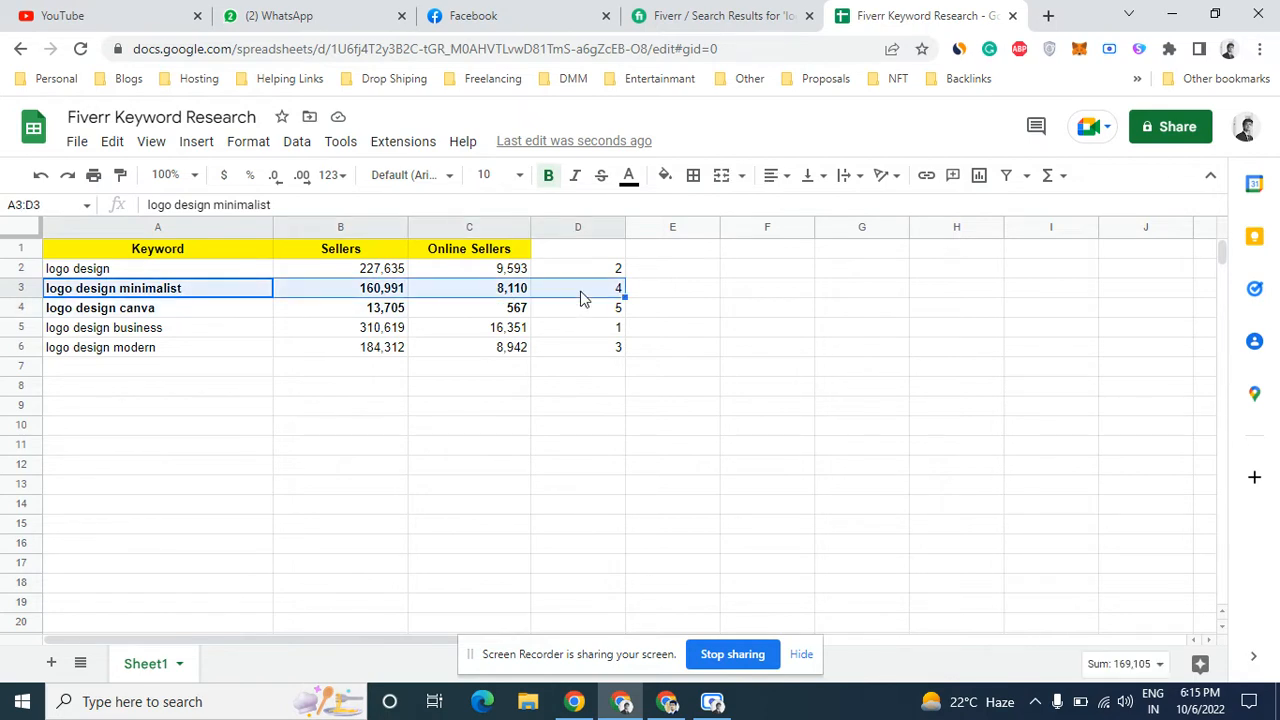
key(ctrl+b)
click(443, 336)
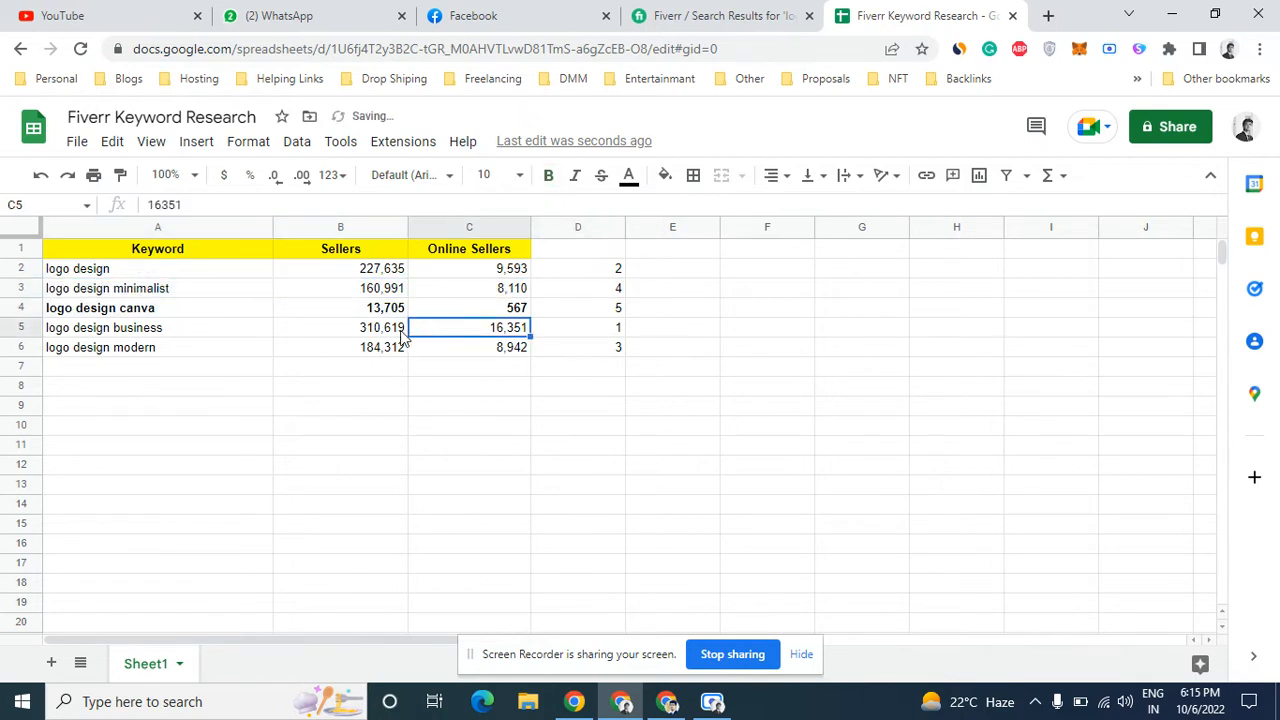
click(350, 315)
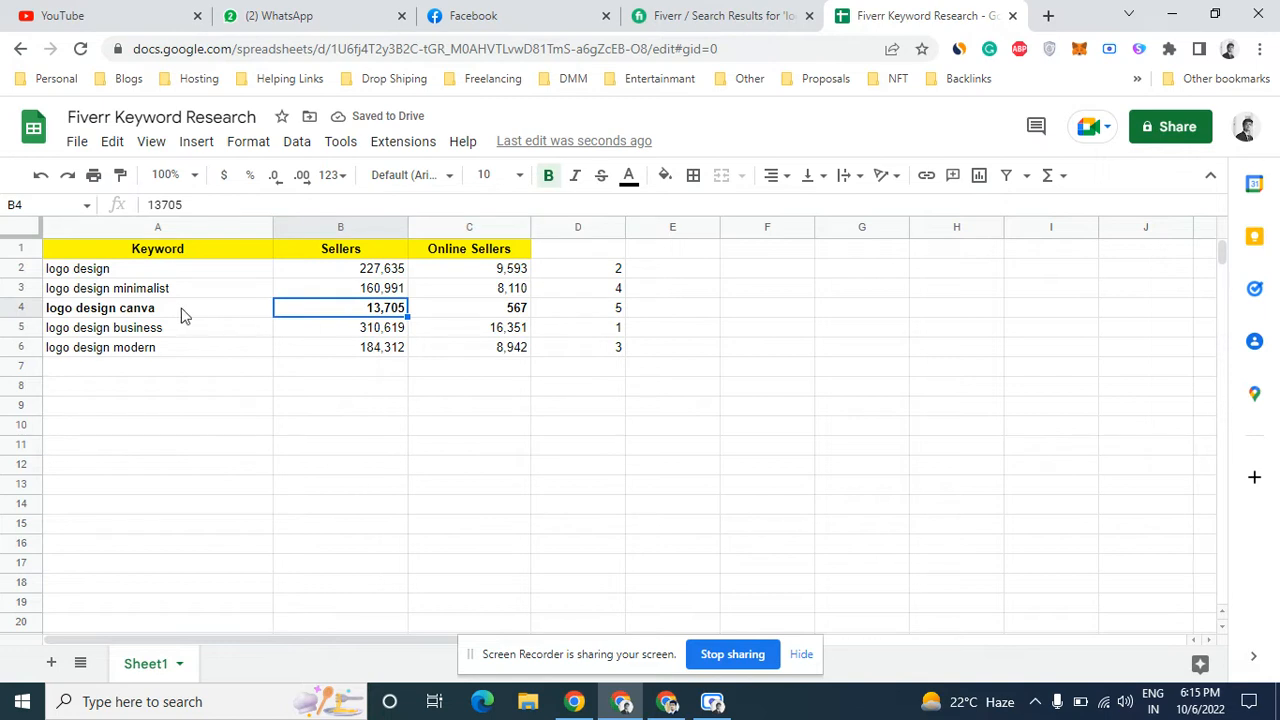
drag(183, 315, 605, 317)
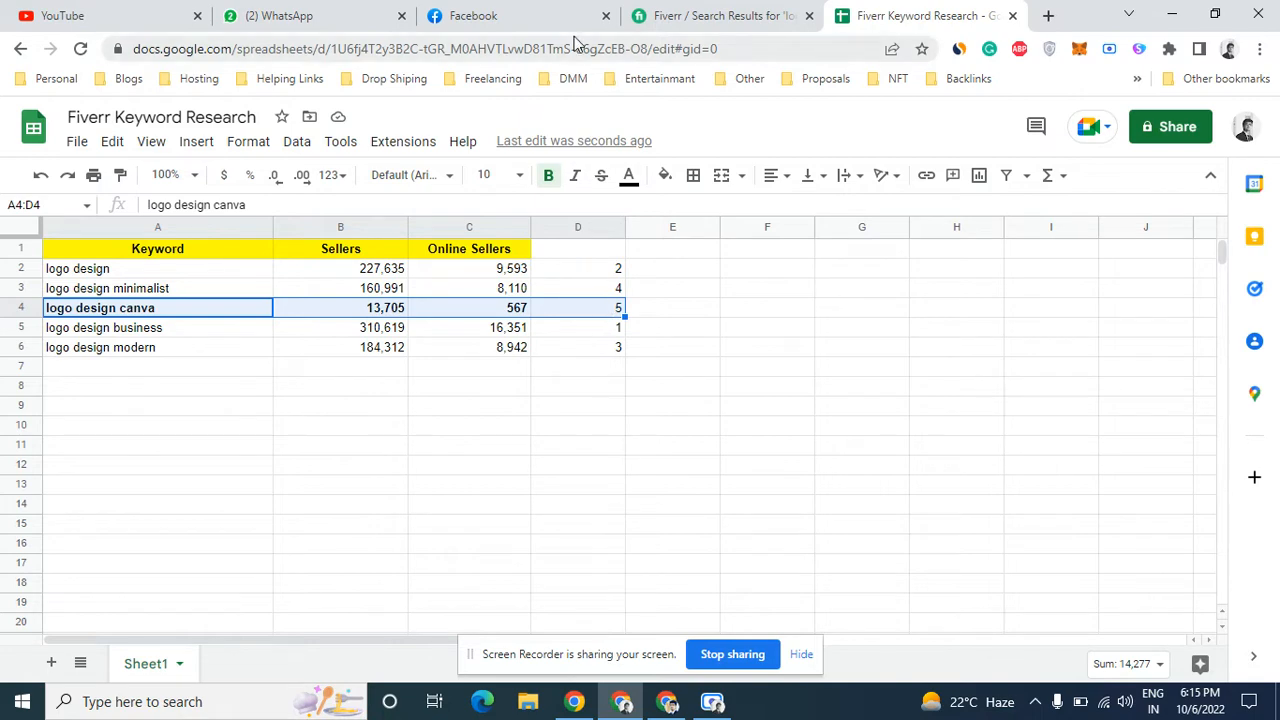
Switch to Fiverr and search for the suggested keyword "logo design youtube"
click(700, 15)
click(445, 130)
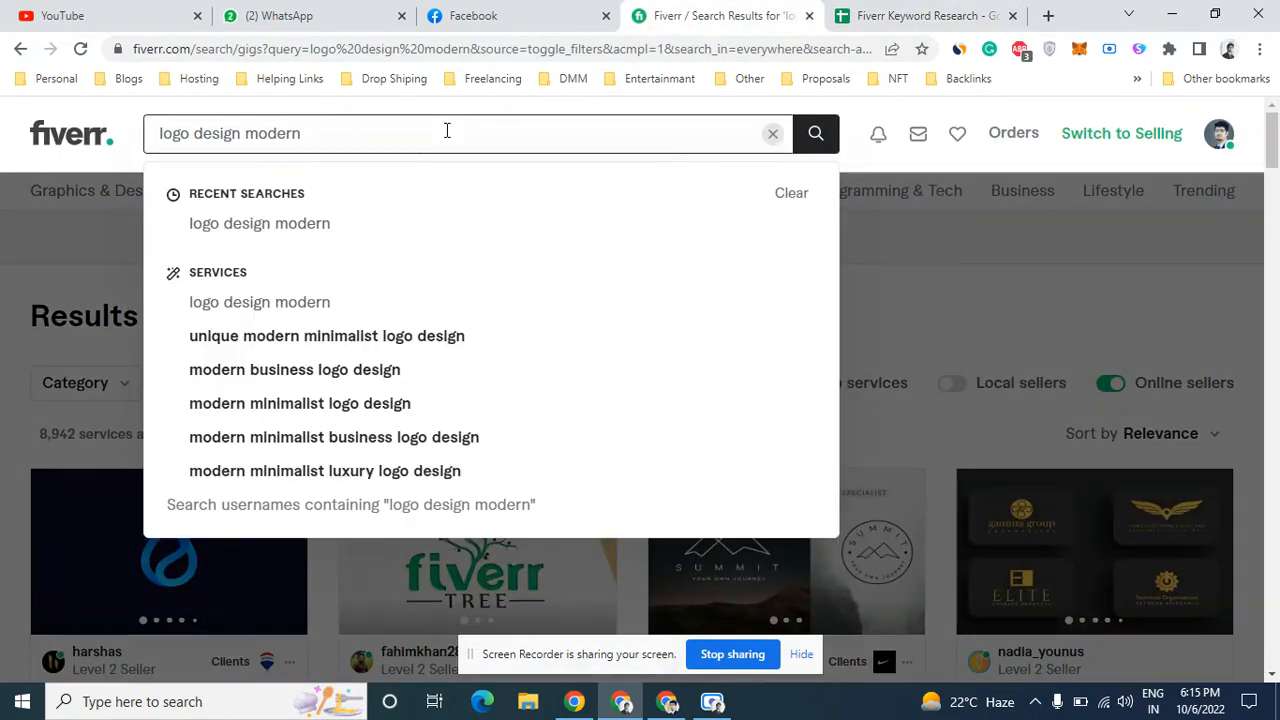
key(BackSpace)
key(BackSpace)
key(BackSpace)
key(BackSpace)
key(BackSpace)
key(BackSpace)
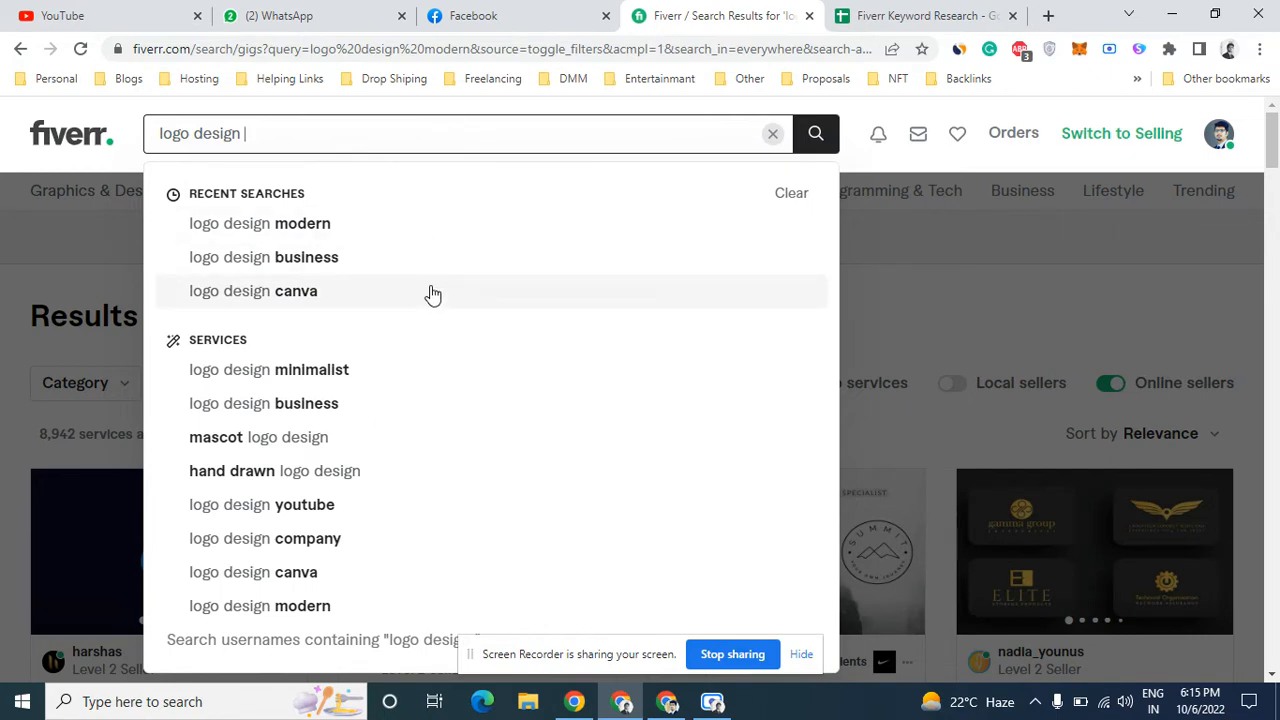
click(327, 505)
click(327, 505)
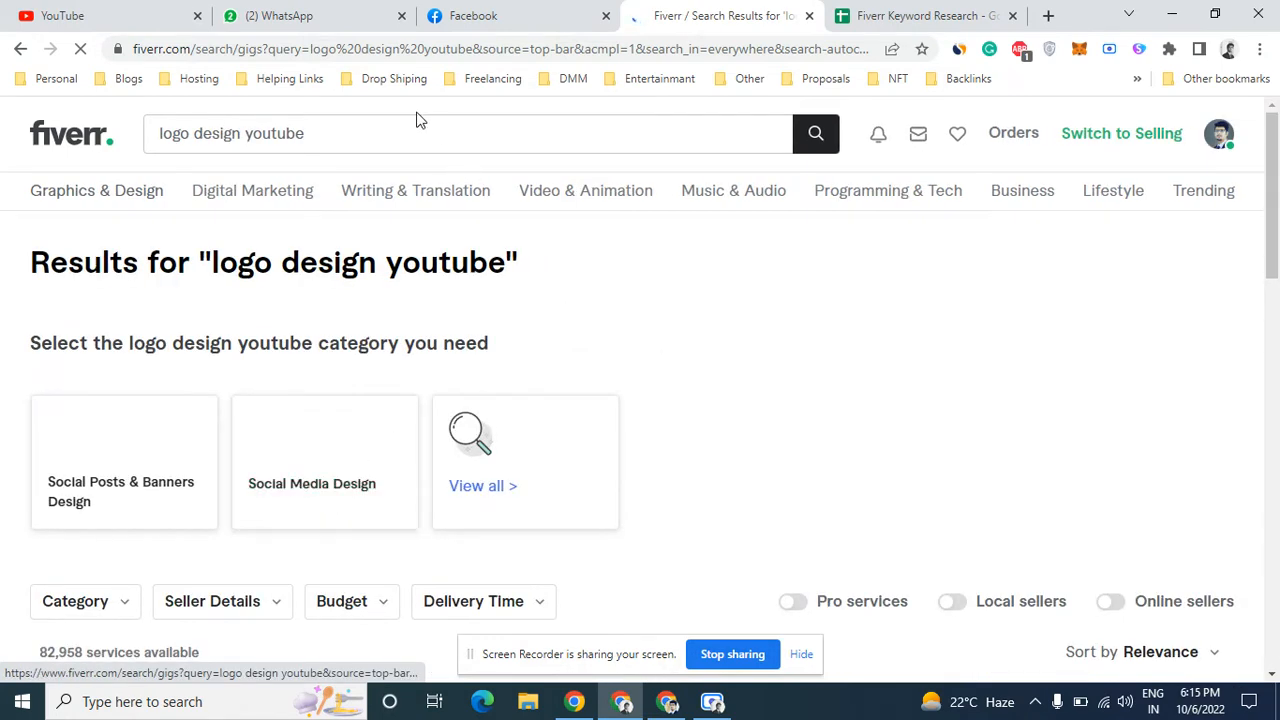
Search Fiverr for the suggested keyword "hand drawn logo design" and copy it into cell A7 of the keyword sheet
double_click(263, 133)
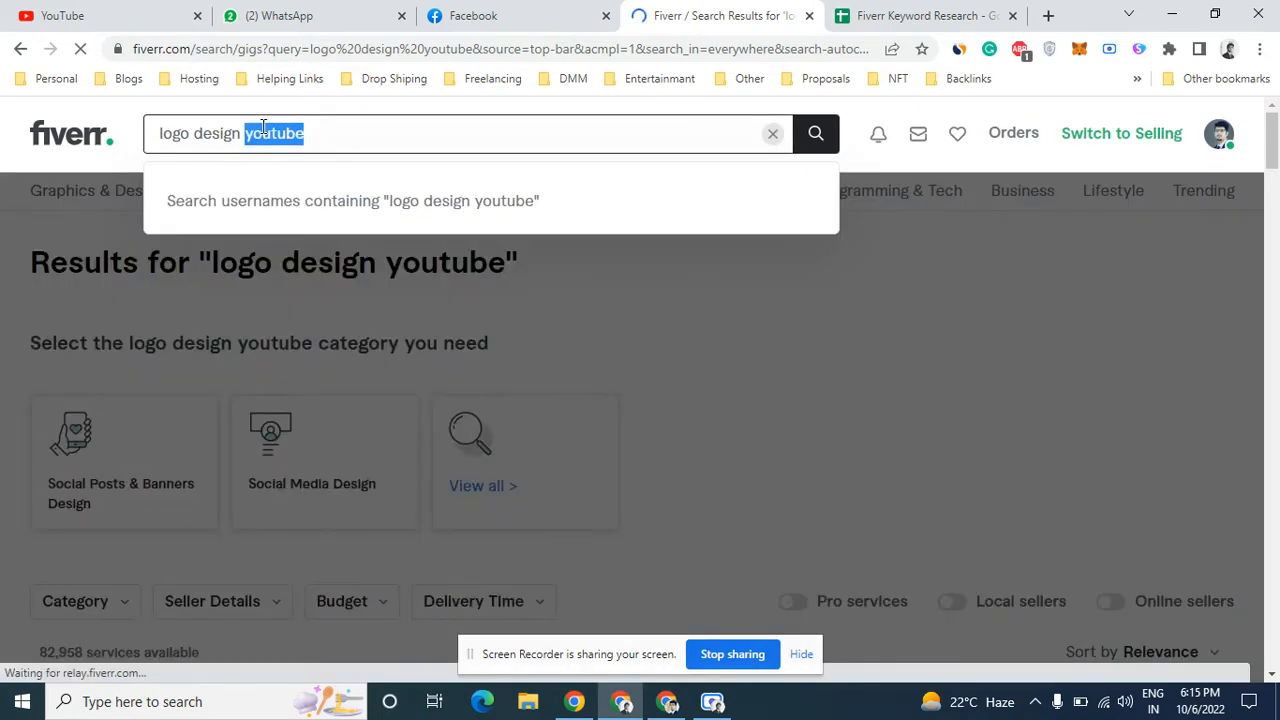
key(BackSpace)
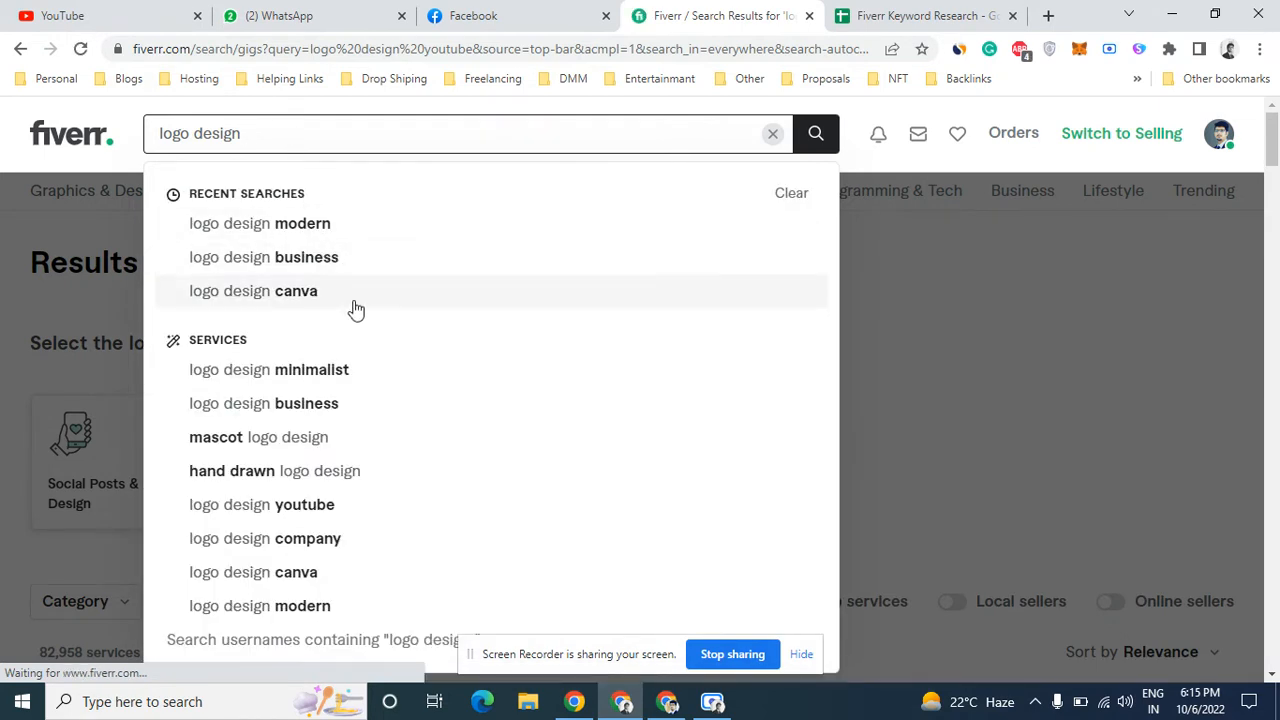
click(311, 470)
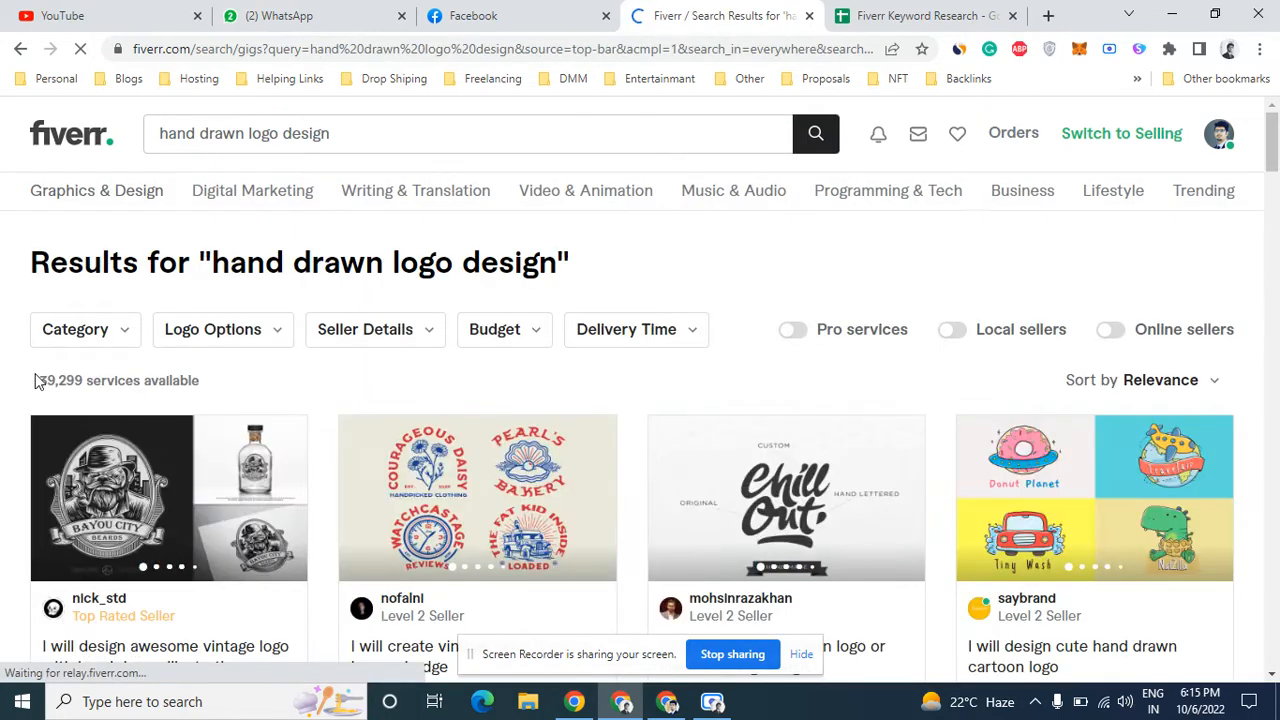
drag(39, 381, 83, 382)
drag(206, 265, 557, 262)
key(ctrl+c)
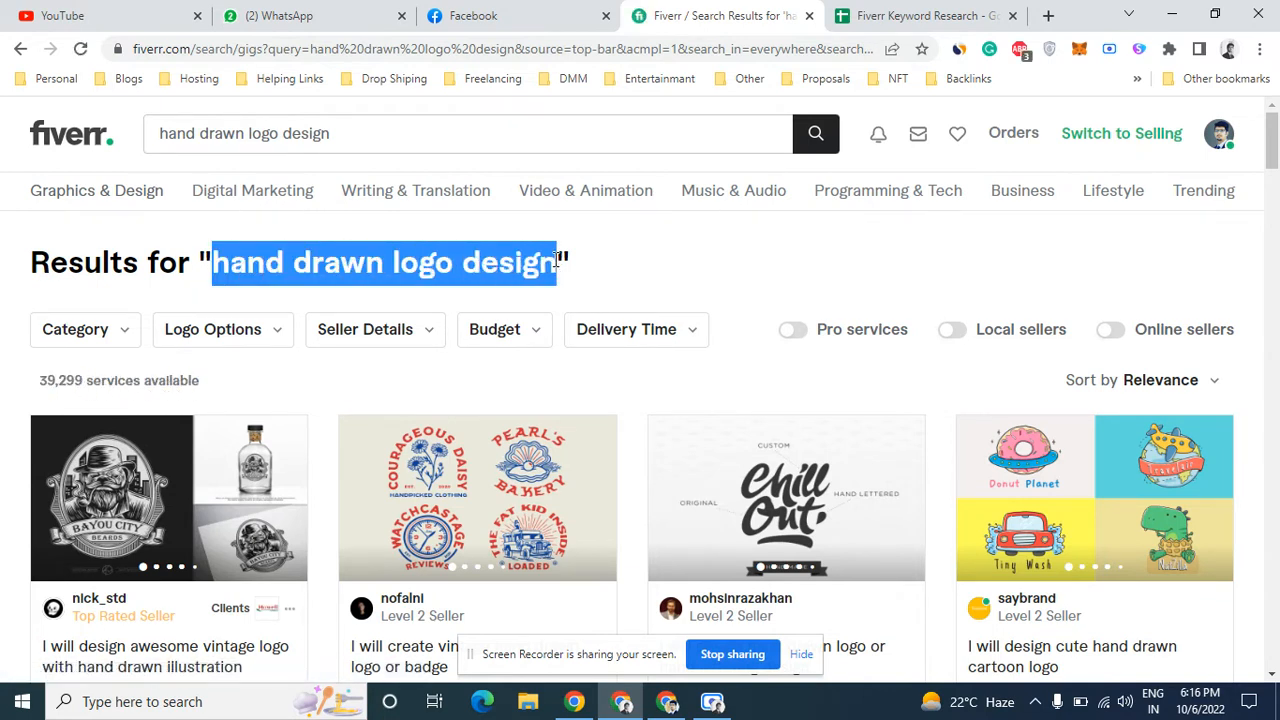
click(891, 14)
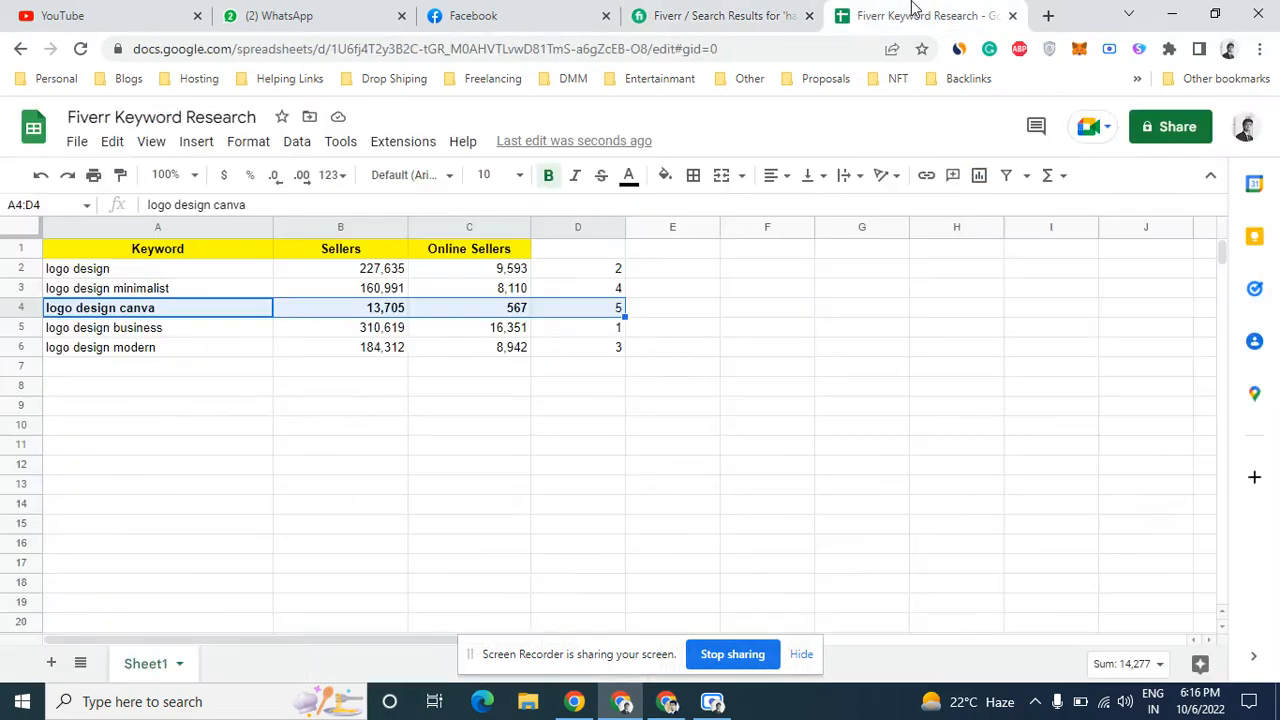
click(152, 369)
key(ctrl+v)
Copy the total service count for "hand drawn logo design" from Fiverr, 39,299, into the Sellers cell B7
click(660, 15)
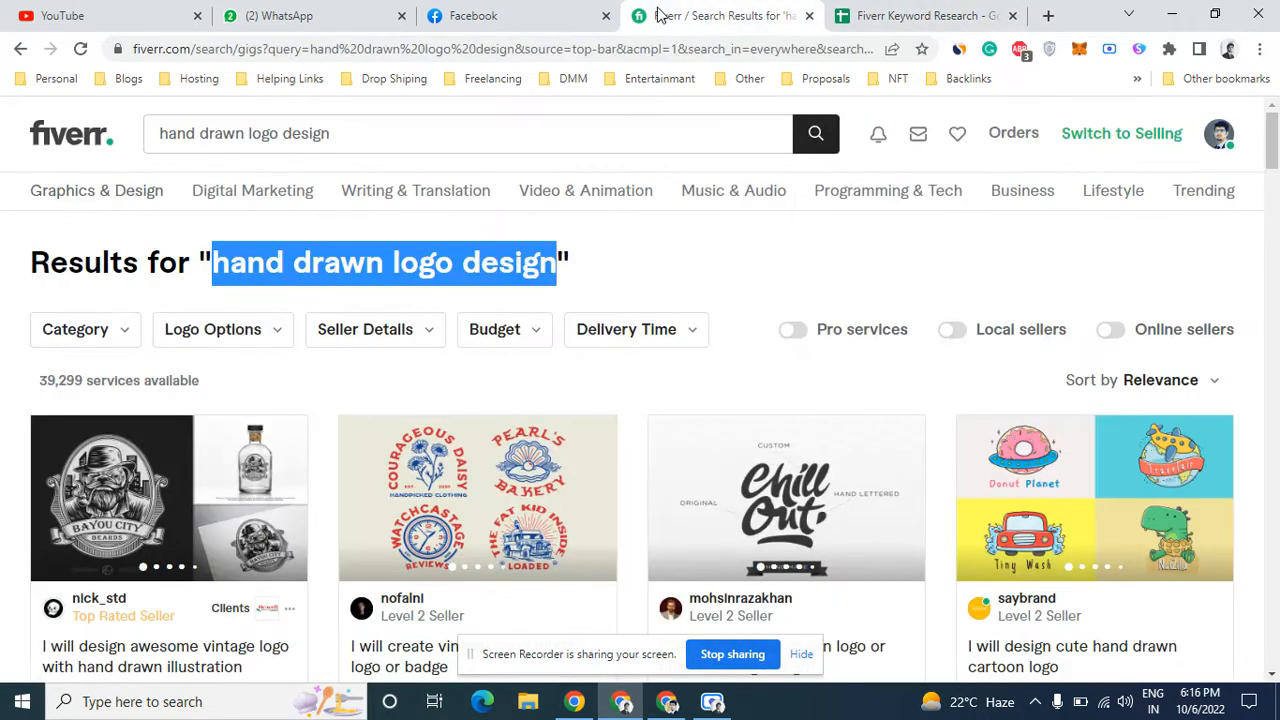
drag(40, 381, 80, 382)
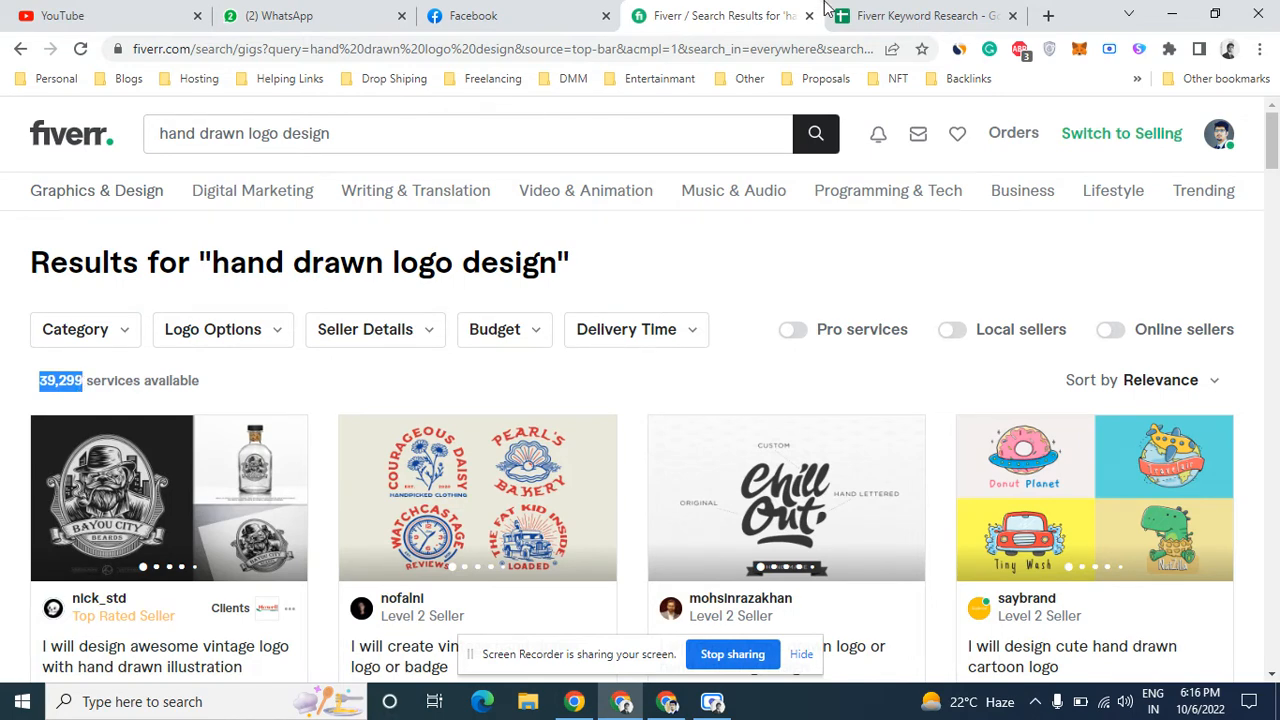
click(852, 12)
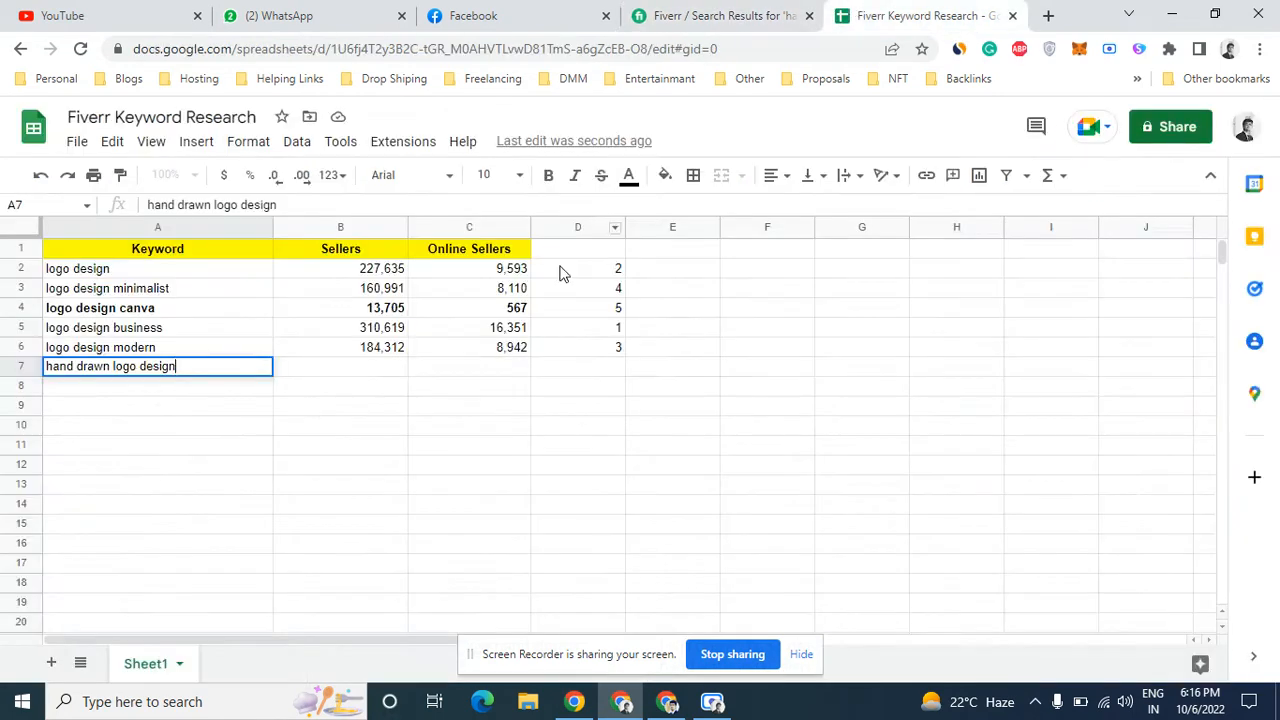
click(352, 369)
text(39,299)
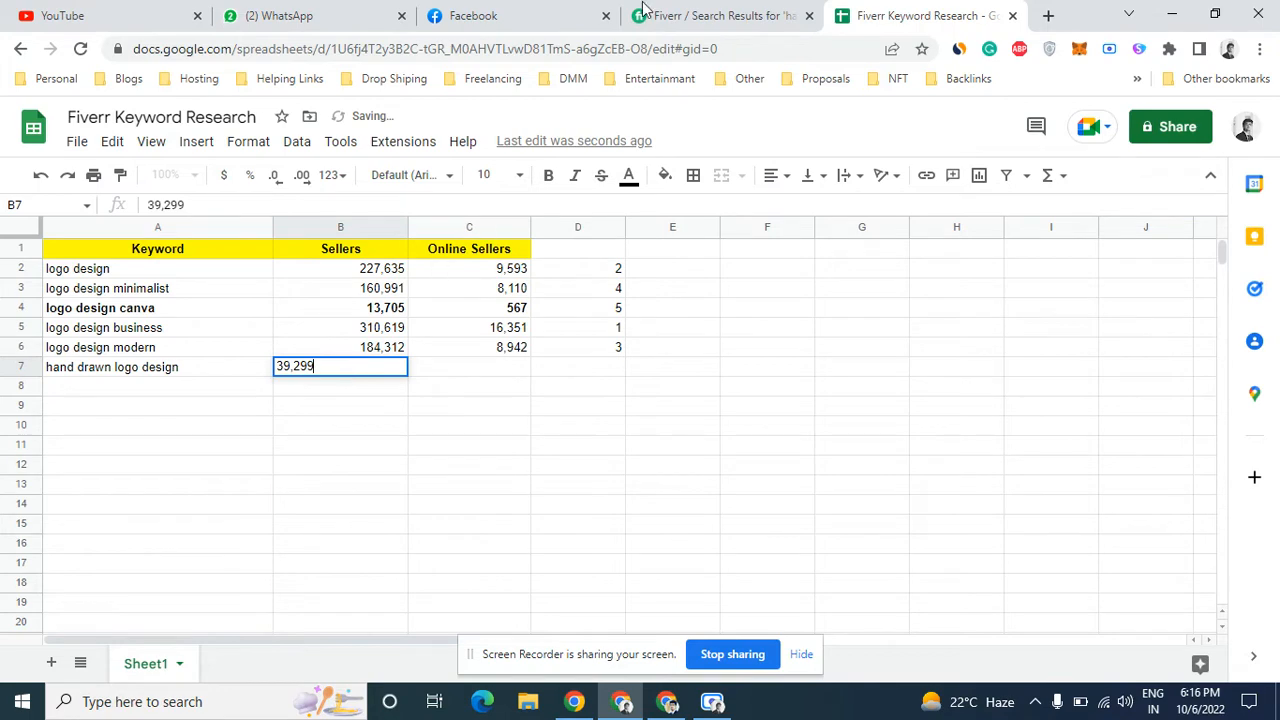
Filter the "hand drawn logo design" results on Fiverr to online sellers and enter 2100 in the Online Sellers cell C7
click(645, 12)
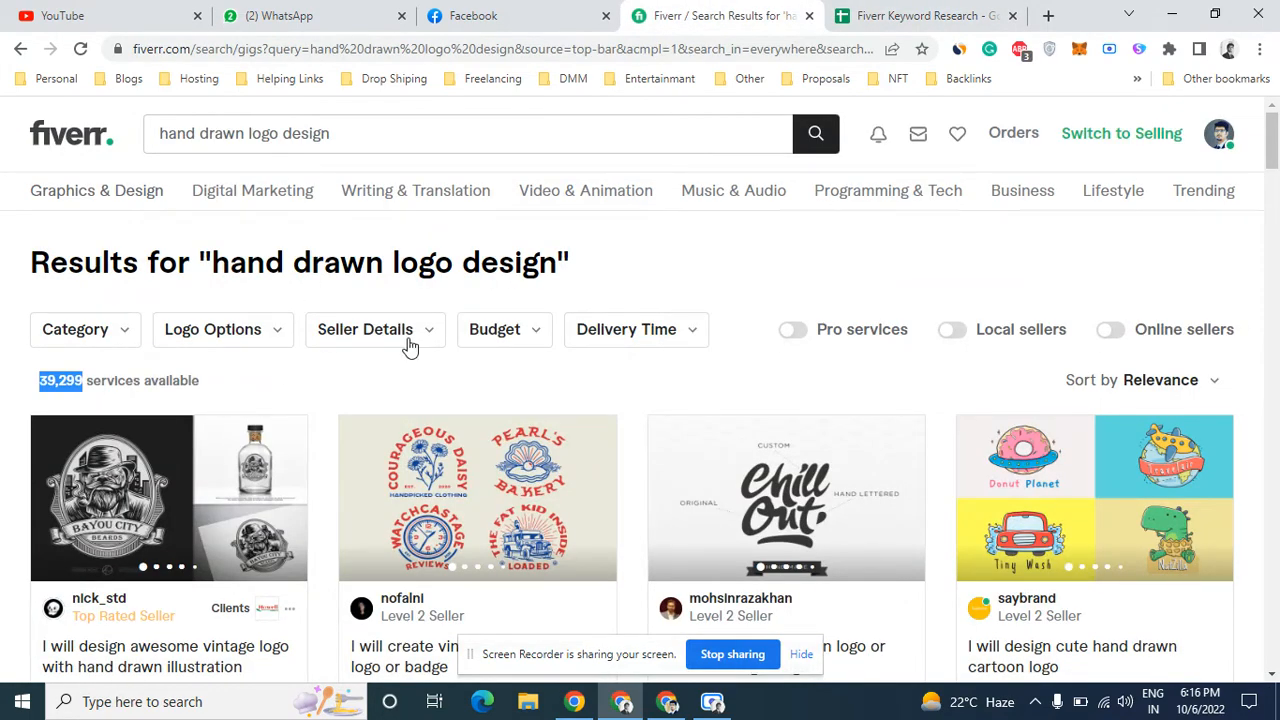
click(1112, 333)
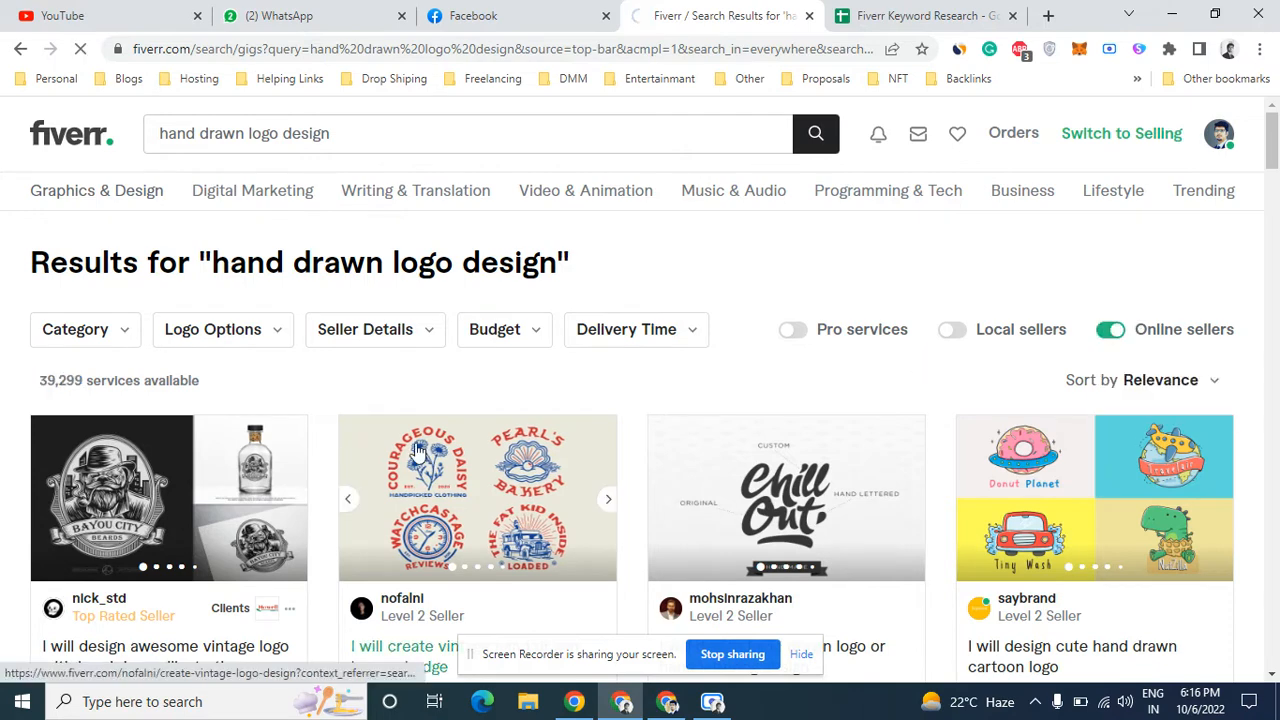
double_click(55, 381)
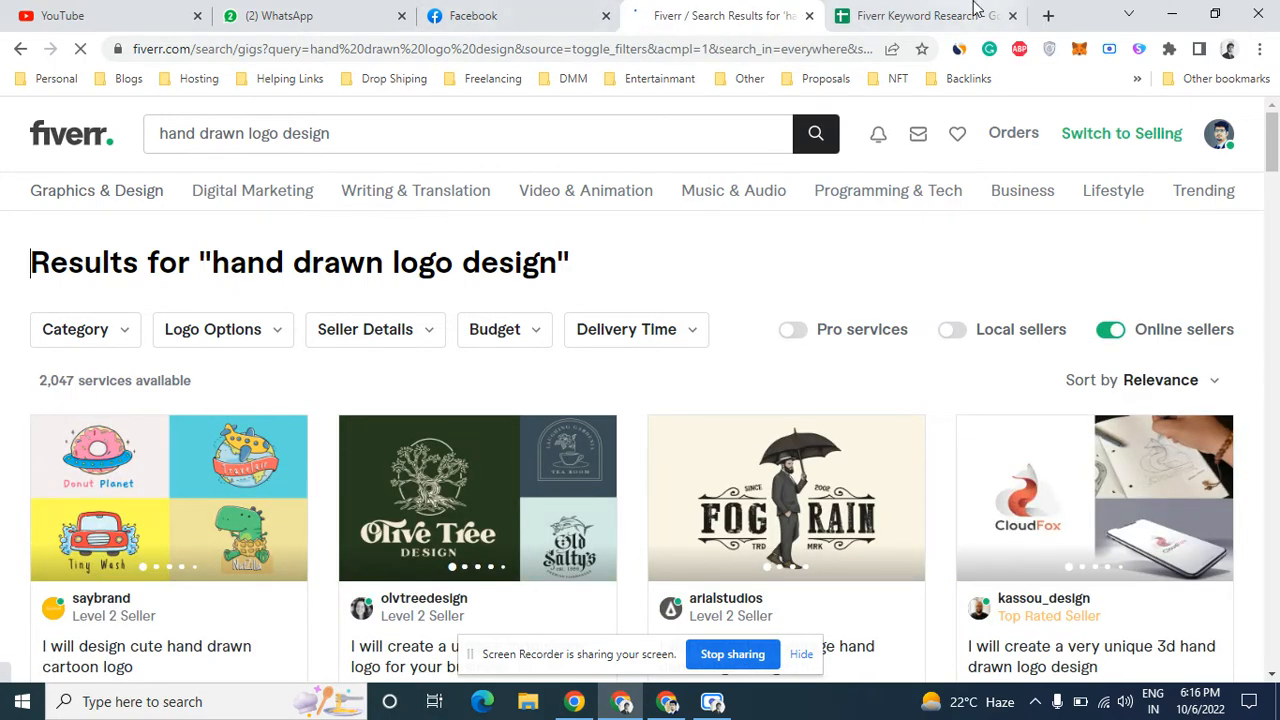
click(925, 15)
double_click(504, 365)
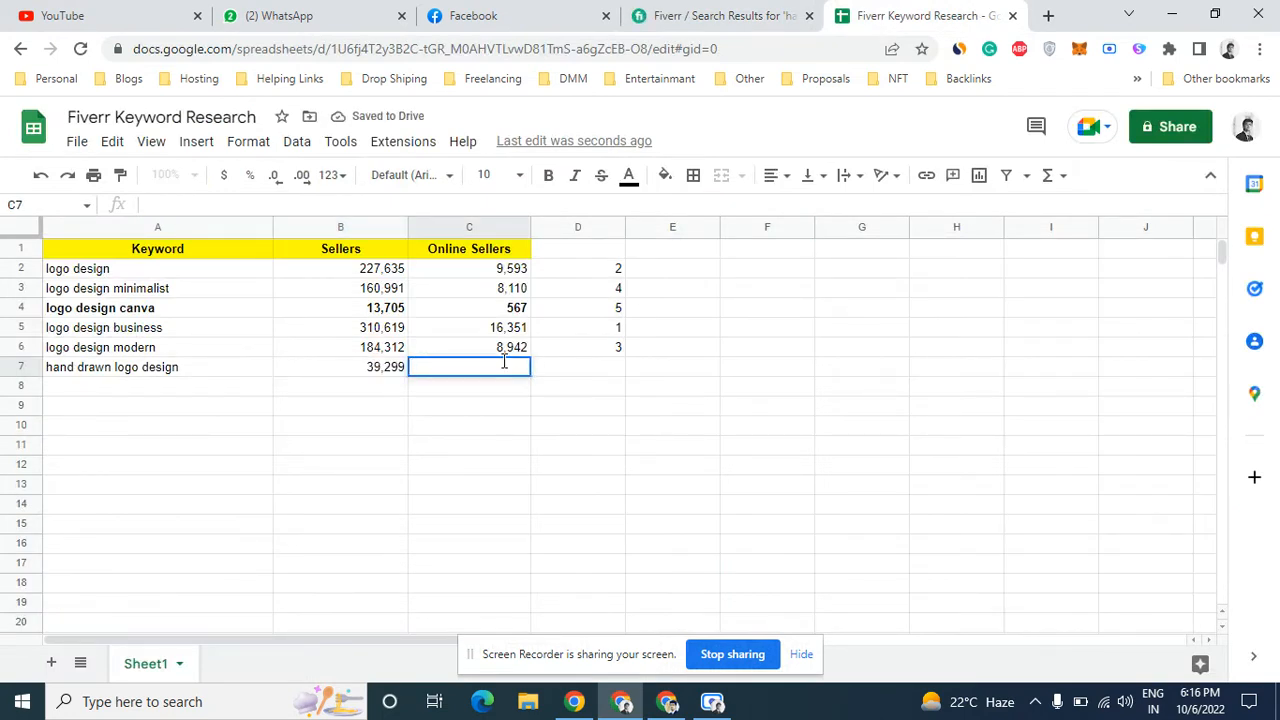
text(39,299)
key(ctrl+z)
click(760, 15)
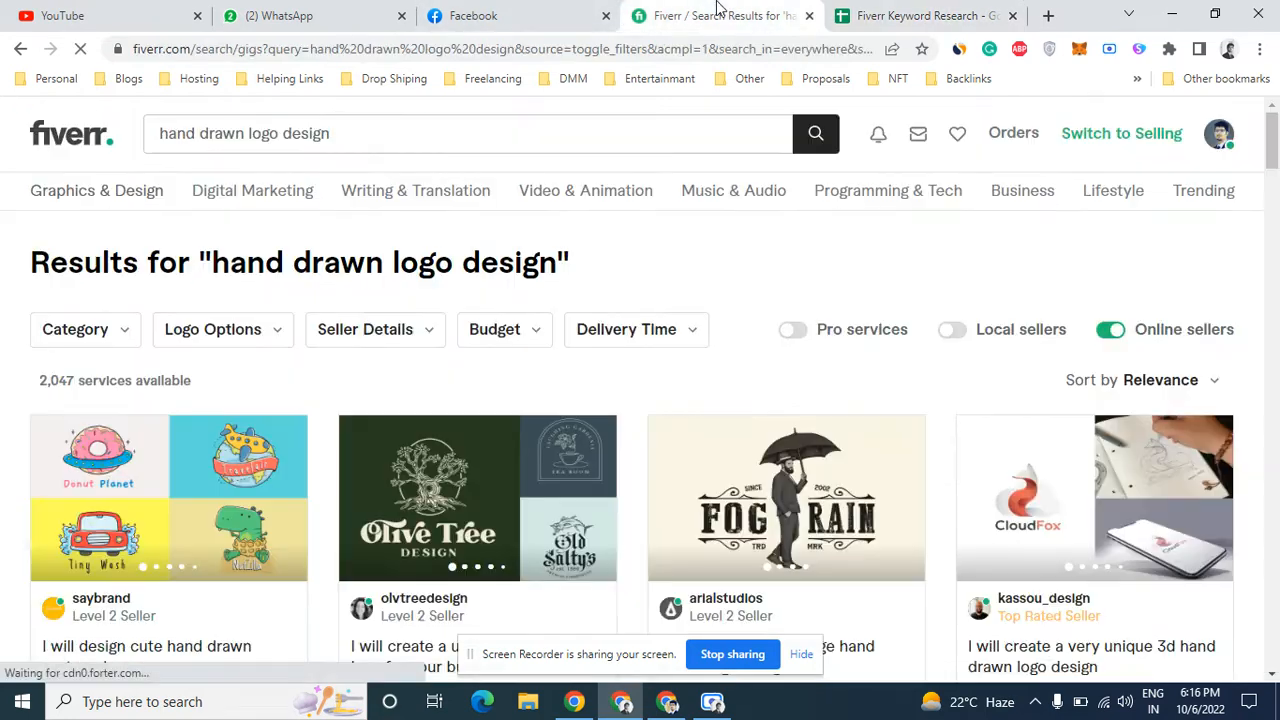
click(940, 12)
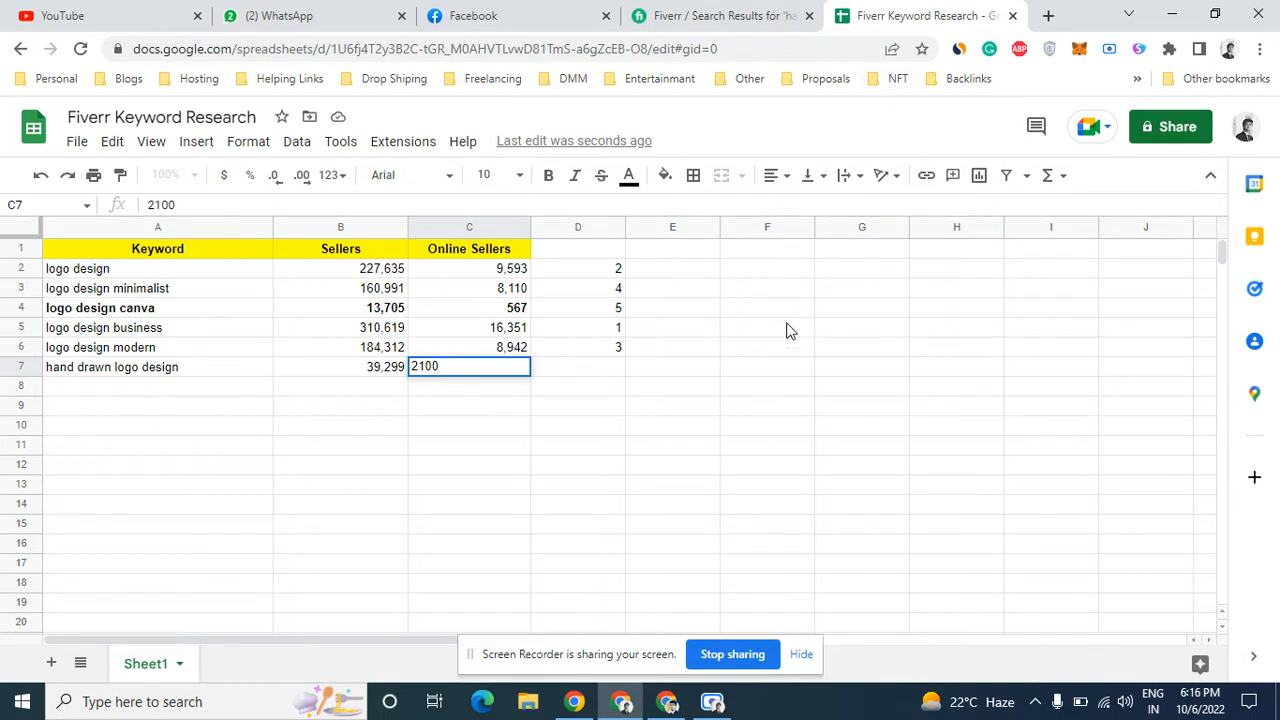
click(745, 370)
Bold the "hand drawn logo design" keyword and its seller counts in cells A7:C7
drag(200, 379, 480, 374)
click(228, 368)
key(ctrl+b)
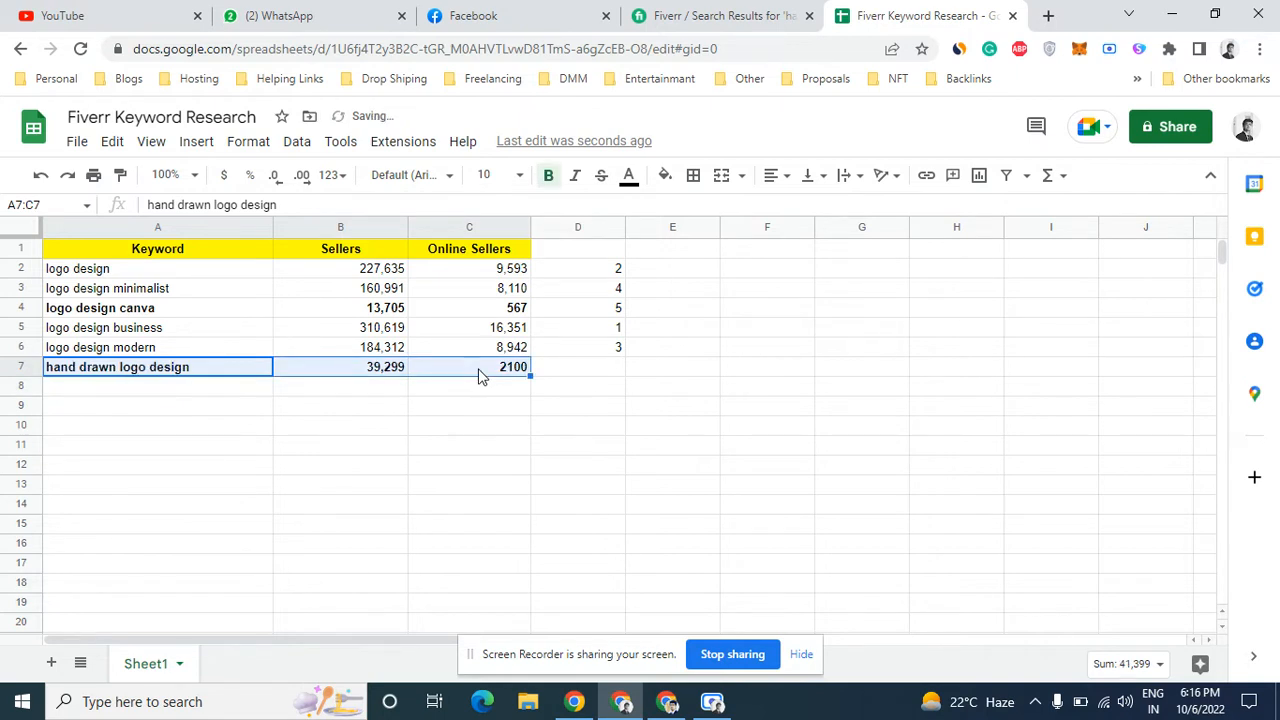
click(375, 413)
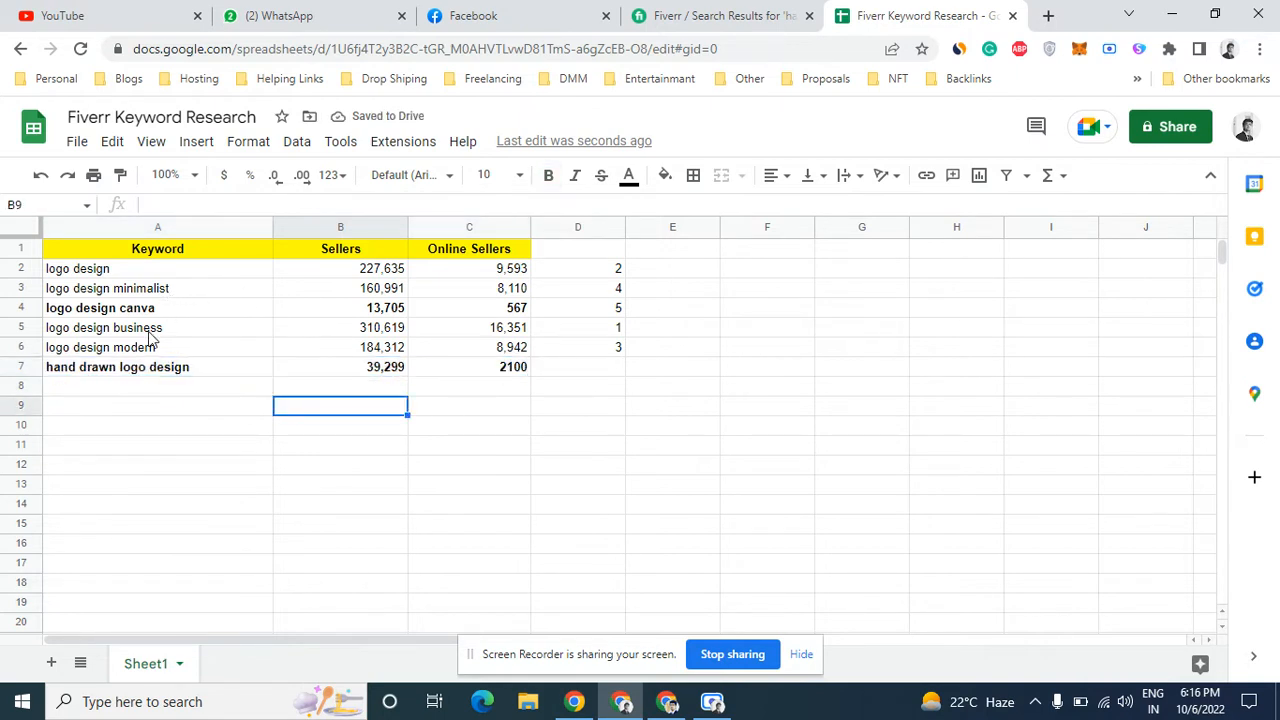
Copy the keyword "logo design canva" from cell A4, search Fiverr for it and look through the gigs in the results
click(172, 310)
double_click(172, 310)
key(ctrl+c)
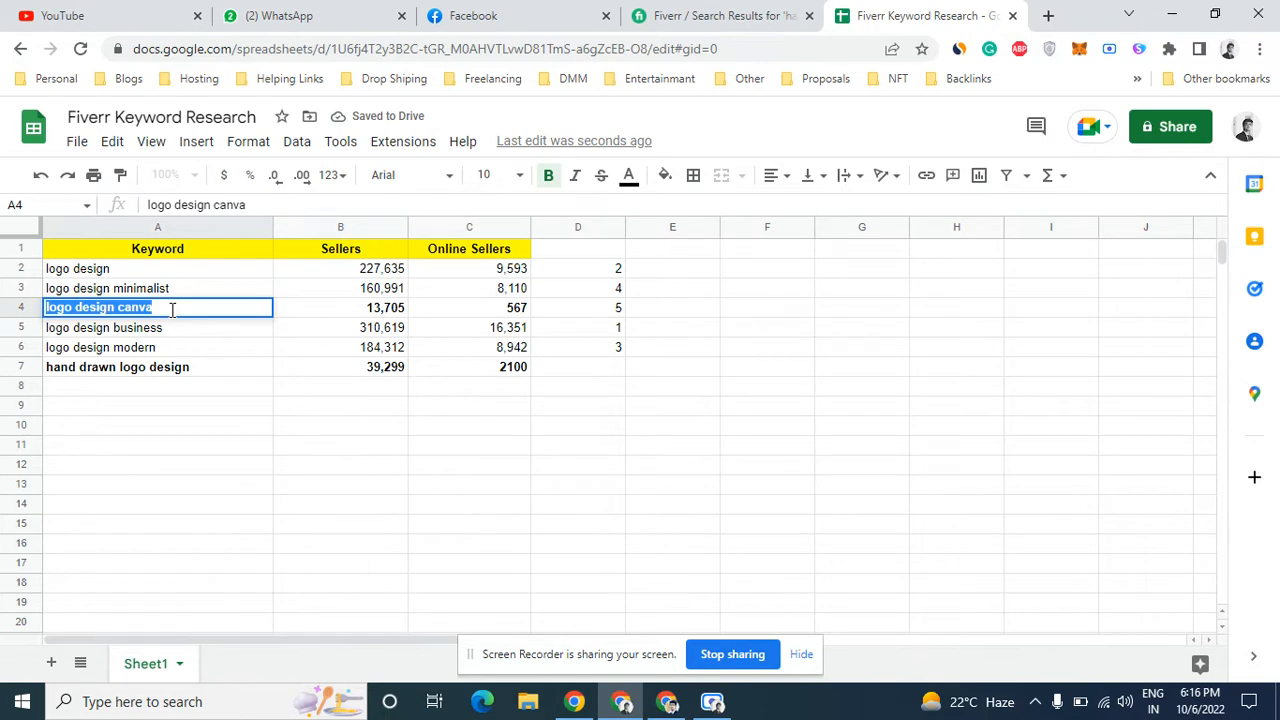
click(714, 14)
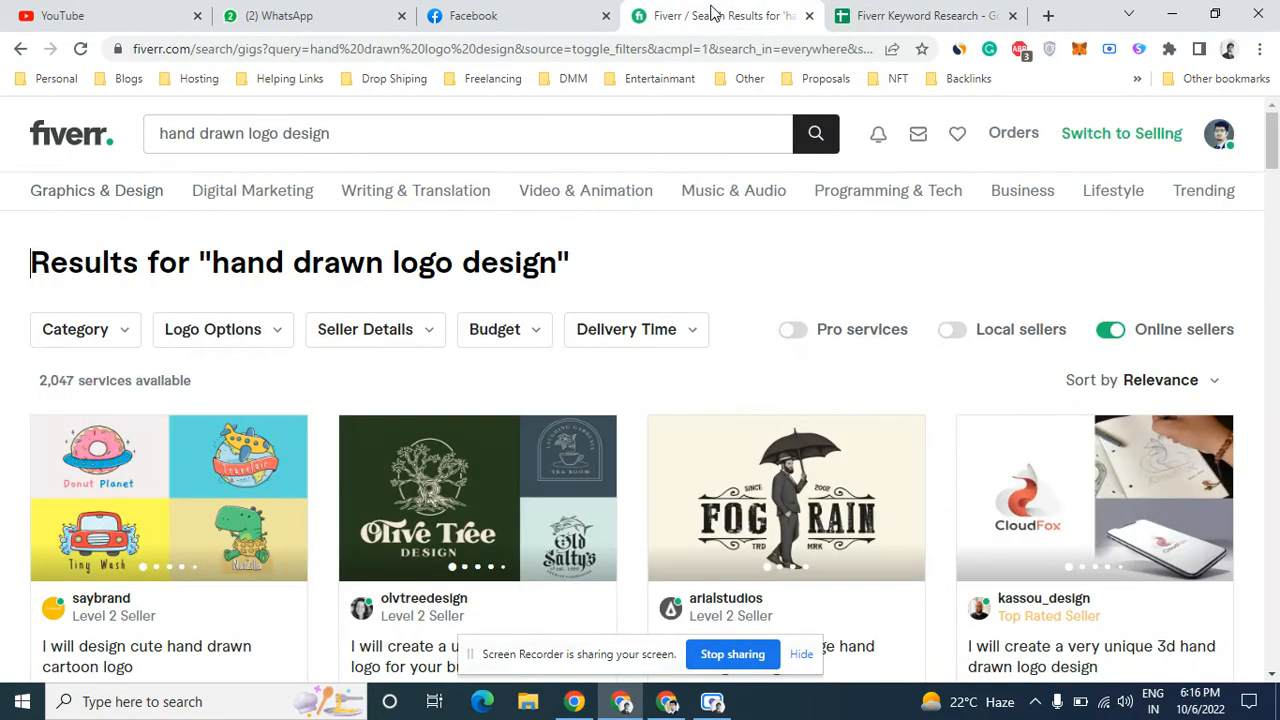
click(468, 148)
key(ctrl+v)
key(Return)
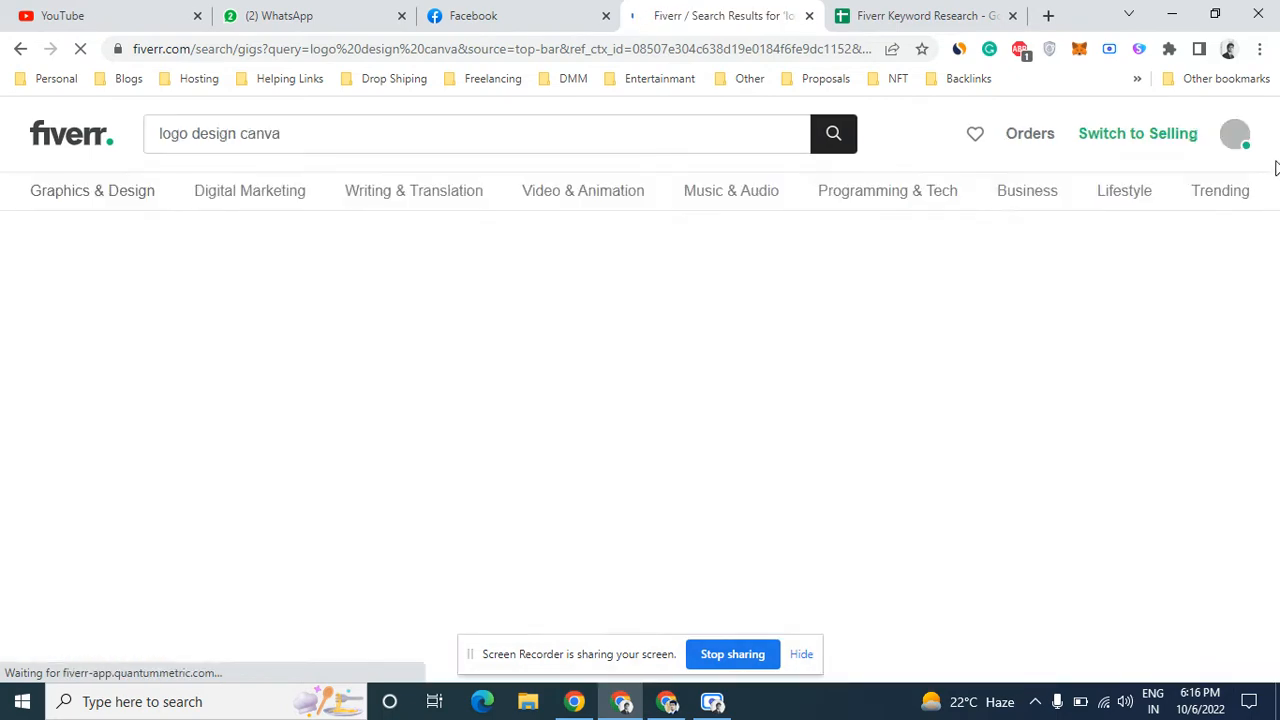
scroll(1275, 293, down, 4)
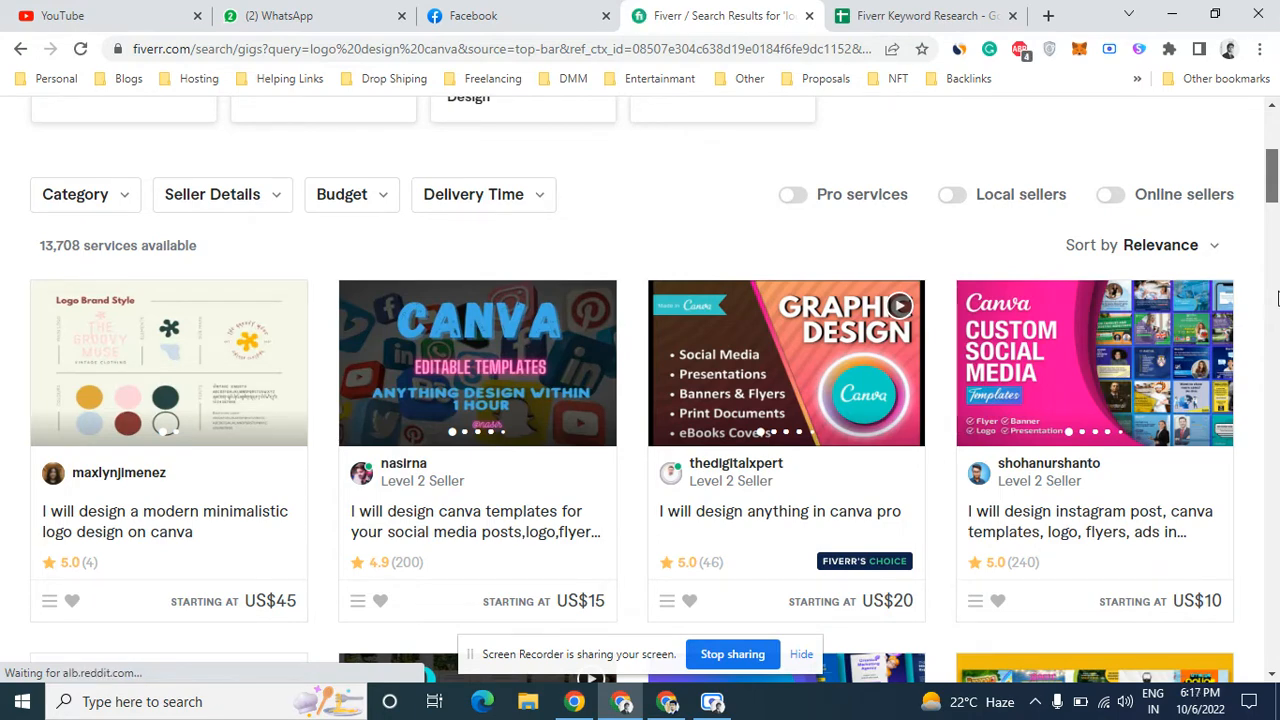
scroll(1277, 297, down, 2)
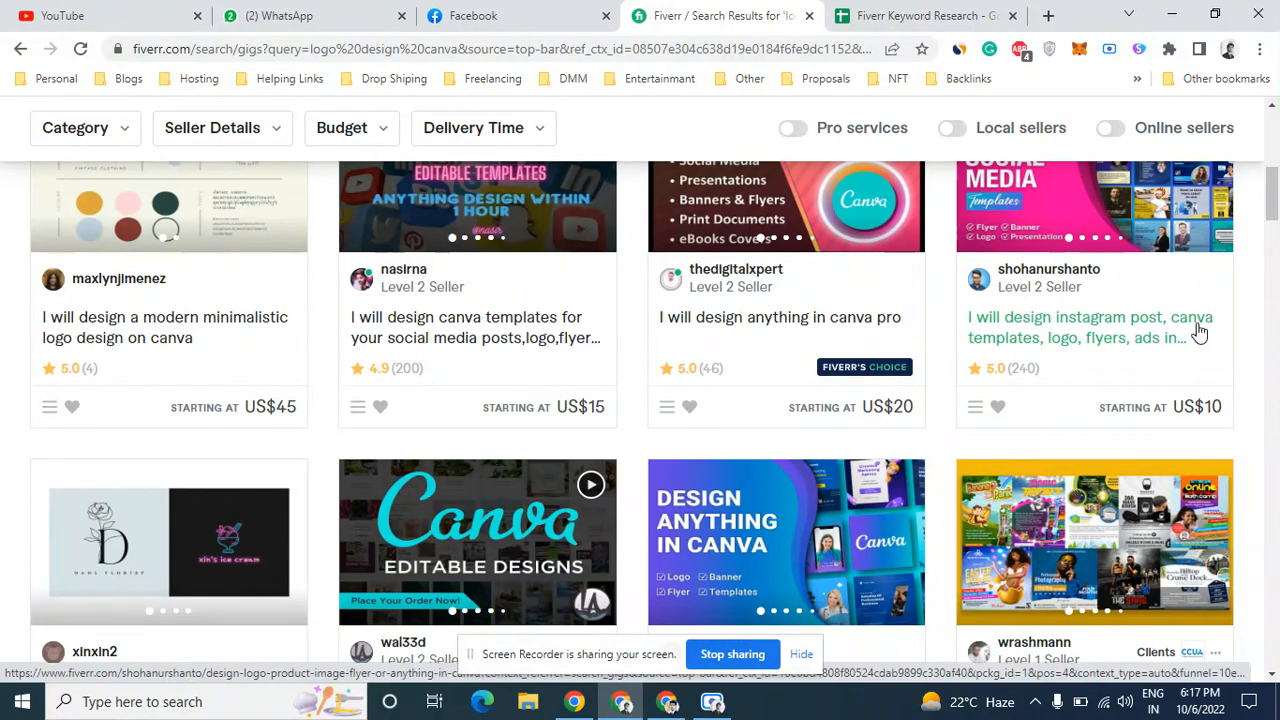
drag(1272, 205, 1272, 230)
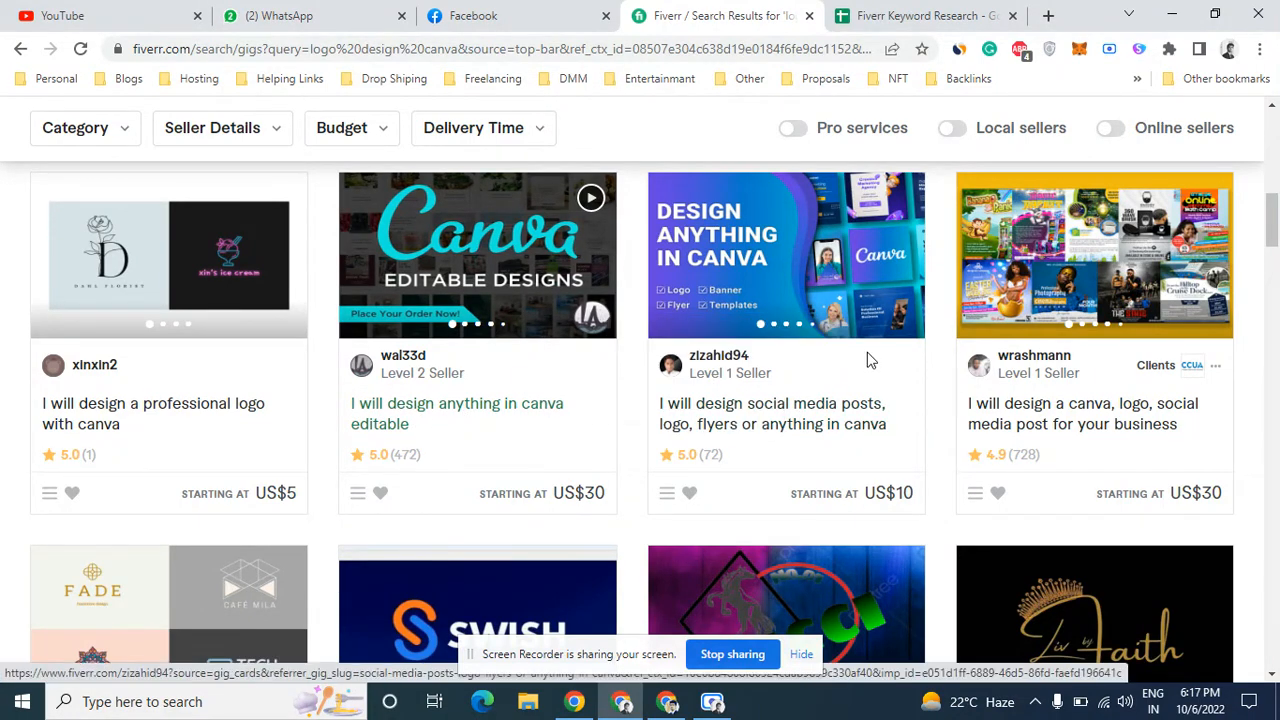
drag(1277, 183, 1273, 115)
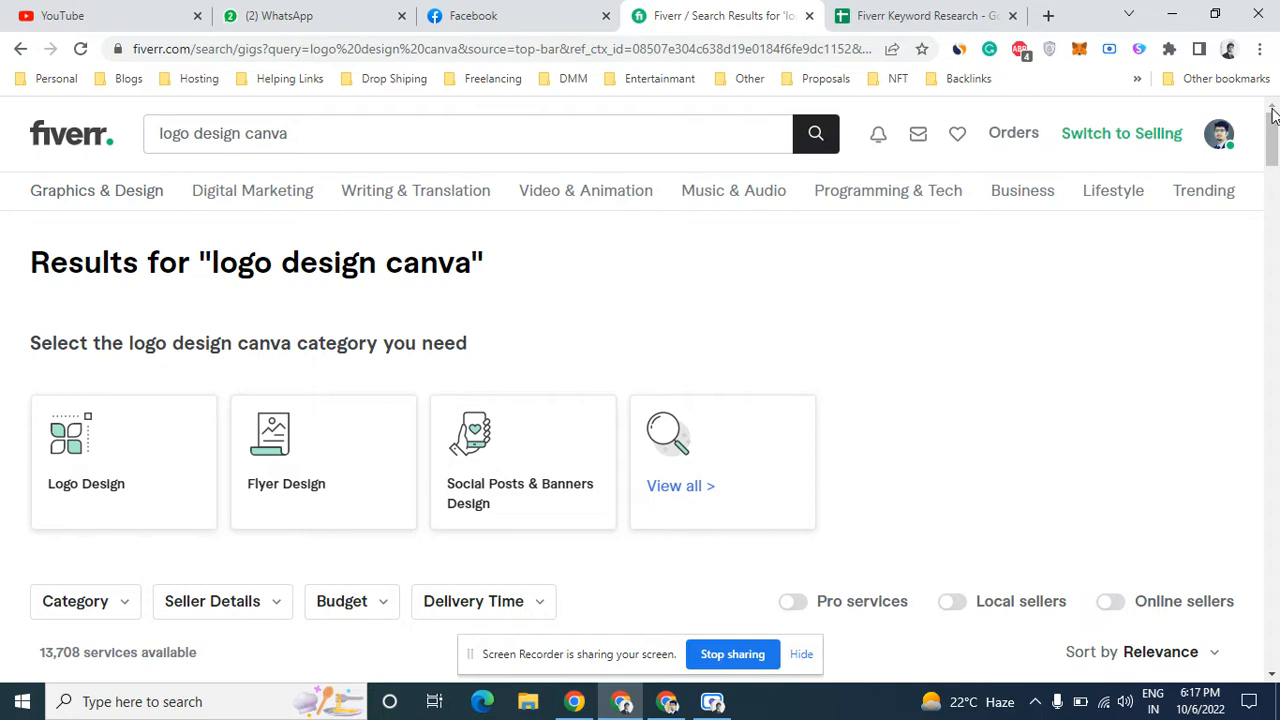
Return to the keyword sheet and delete the ranking numbers in D2:D6
click(913, 14)
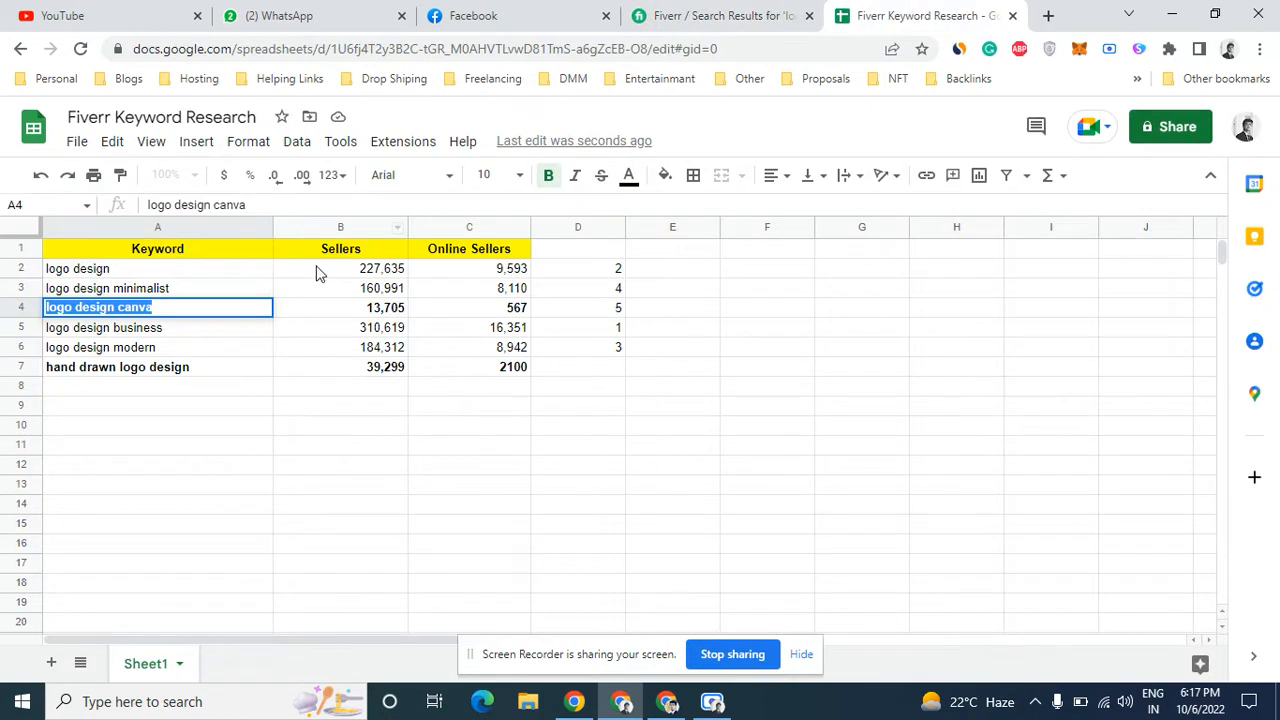
drag(153, 270, 440, 338)
drag(606, 349, 601, 278)
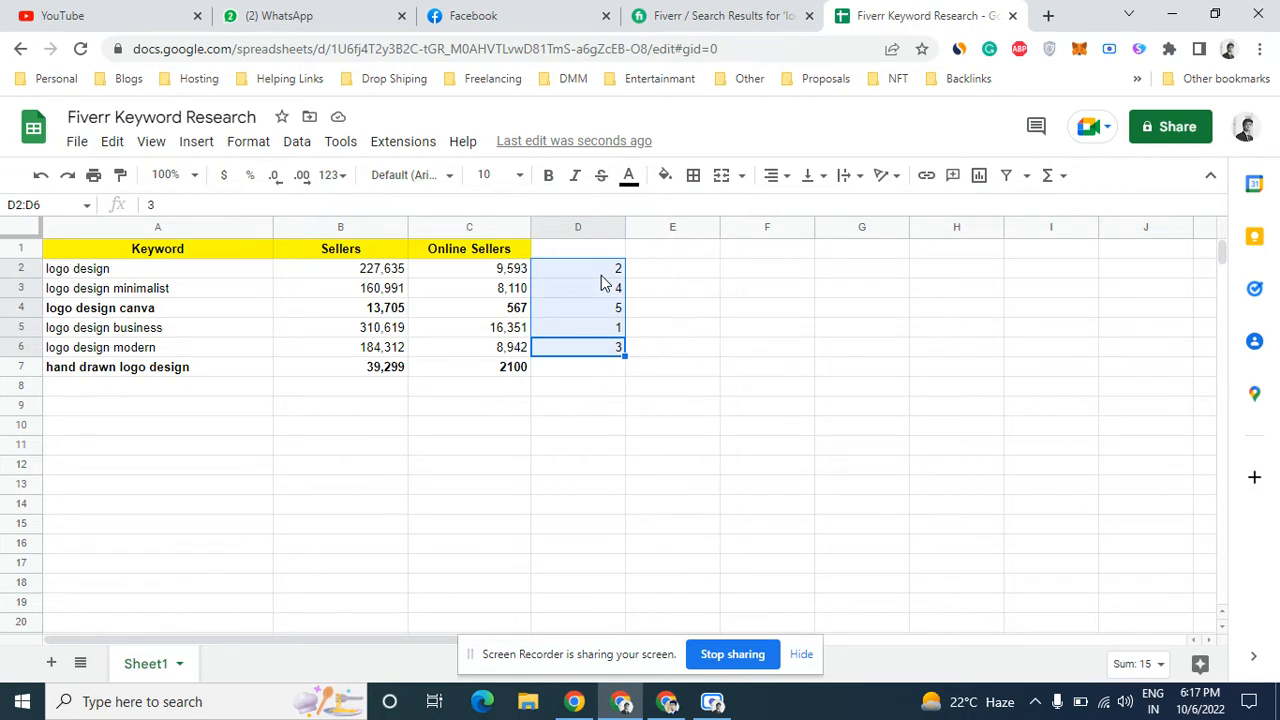
key(Delete)
Clear the logo design keywords and their seller counts from A2:C7, leaving the header row in place
click(268, 277)
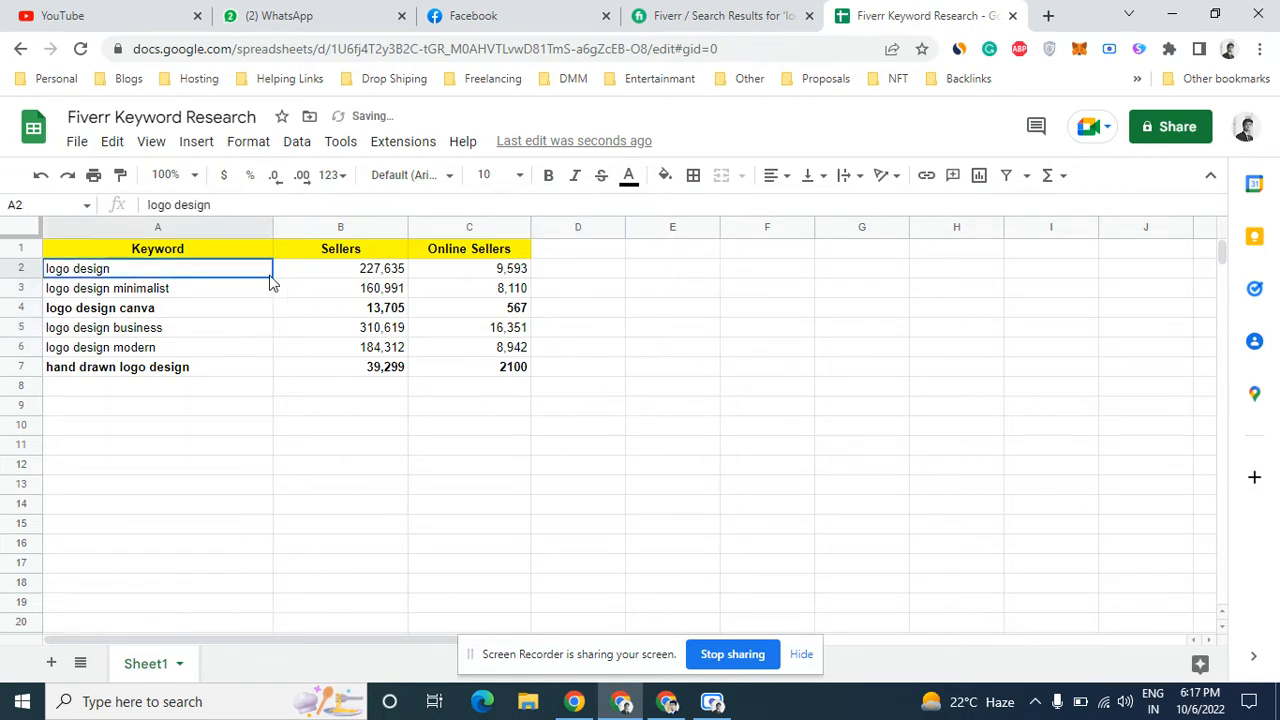
drag(270, 284, 506, 371)
click(507, 371)
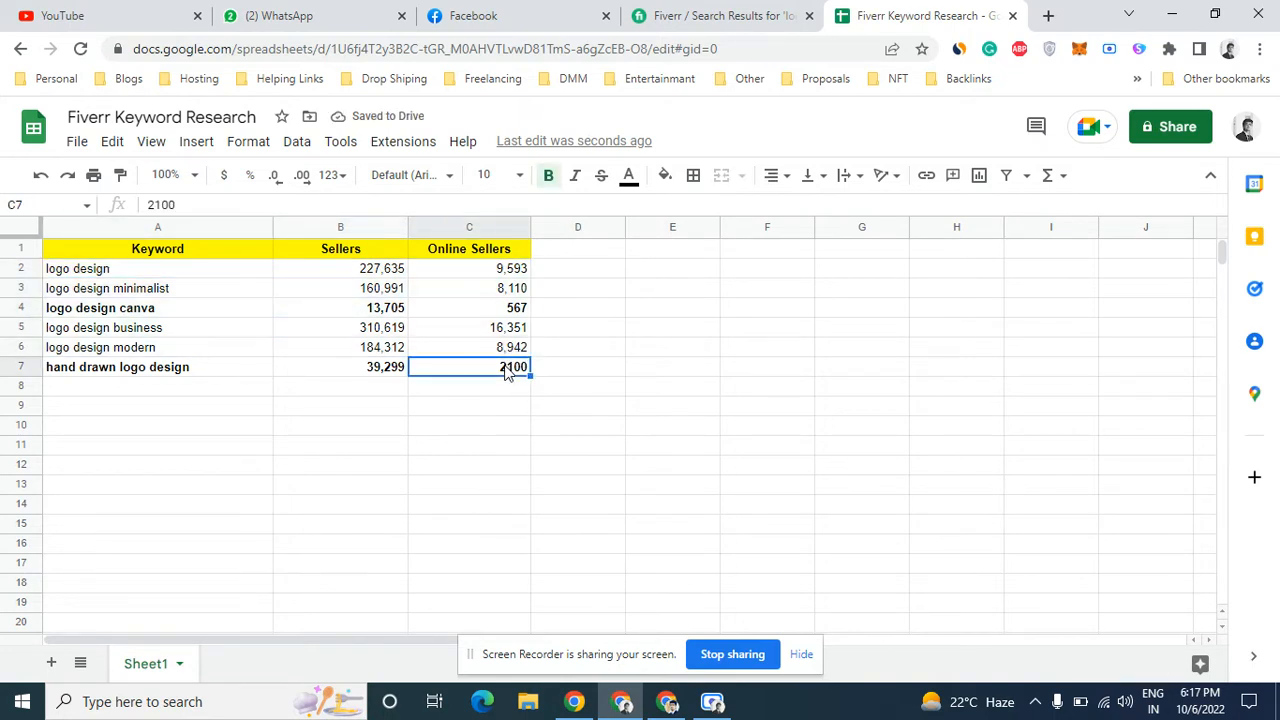
shift+click(480, 270)
key(Delete)
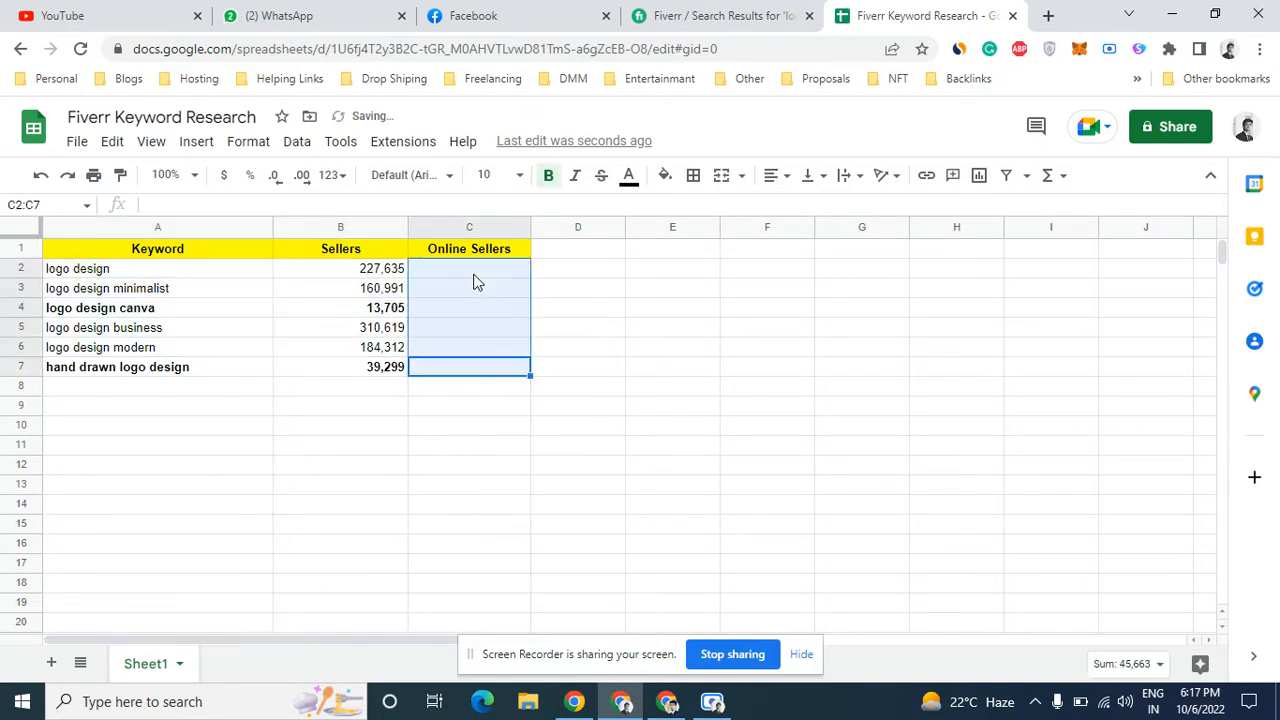
drag(376, 276, 375, 372)
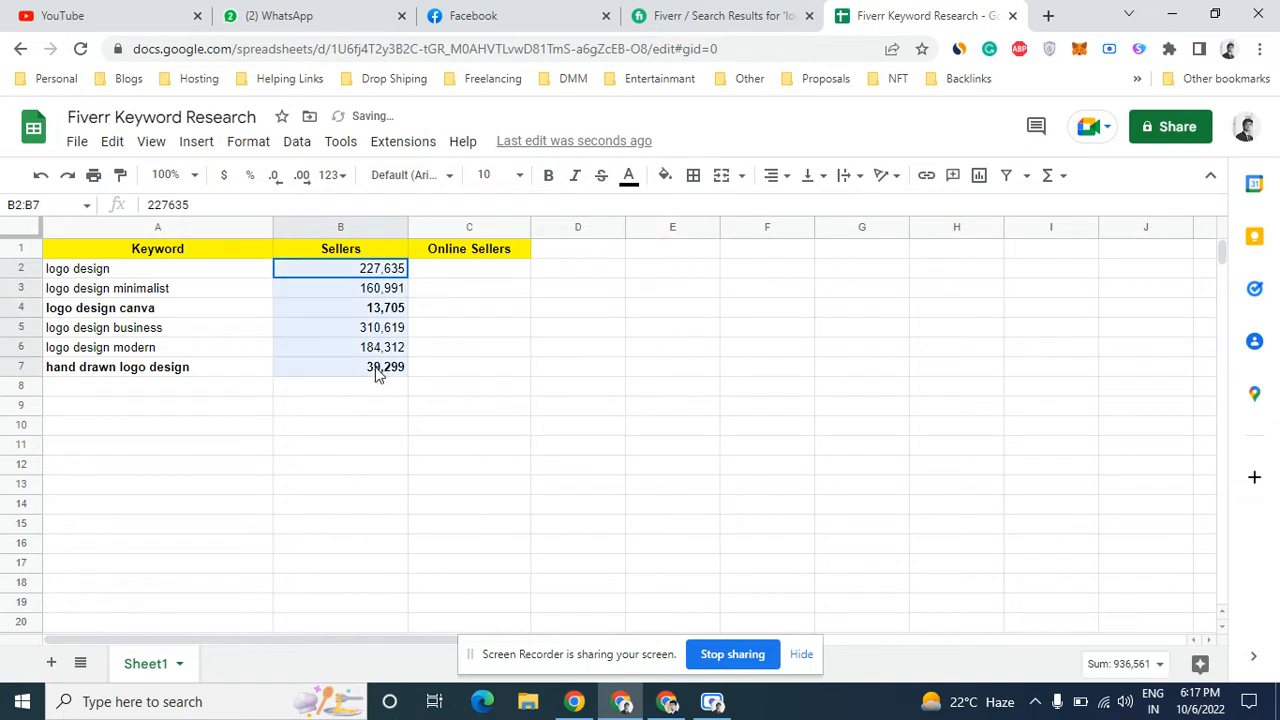
key(Delete)
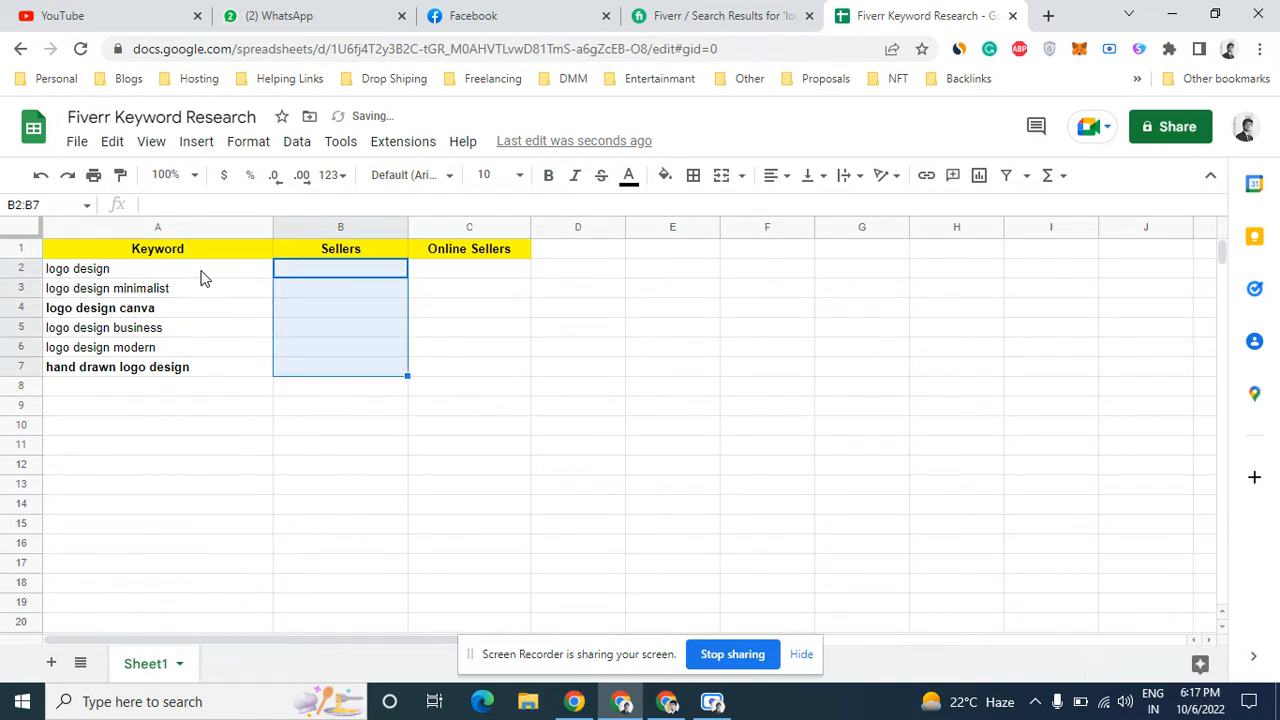
drag(200, 276, 182, 366)
key(Delete)
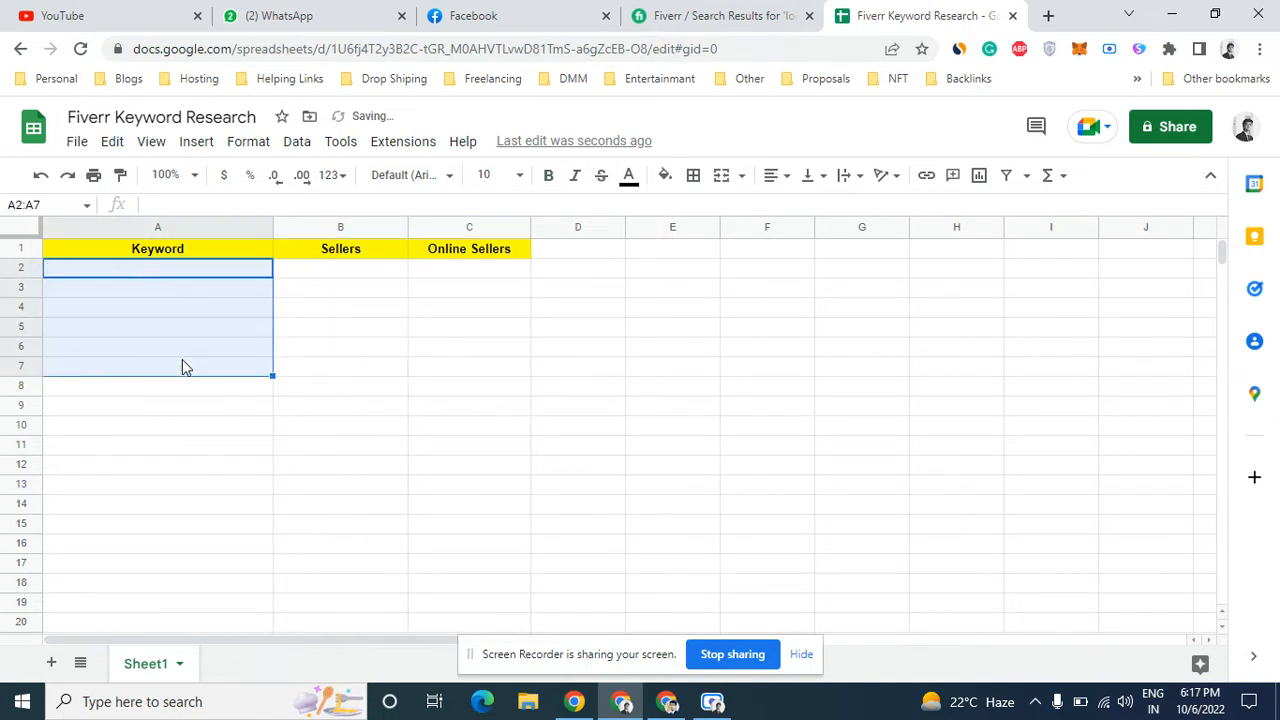
Switch to Fiverr and search for the new keyword "data entry"
click(695, 10)
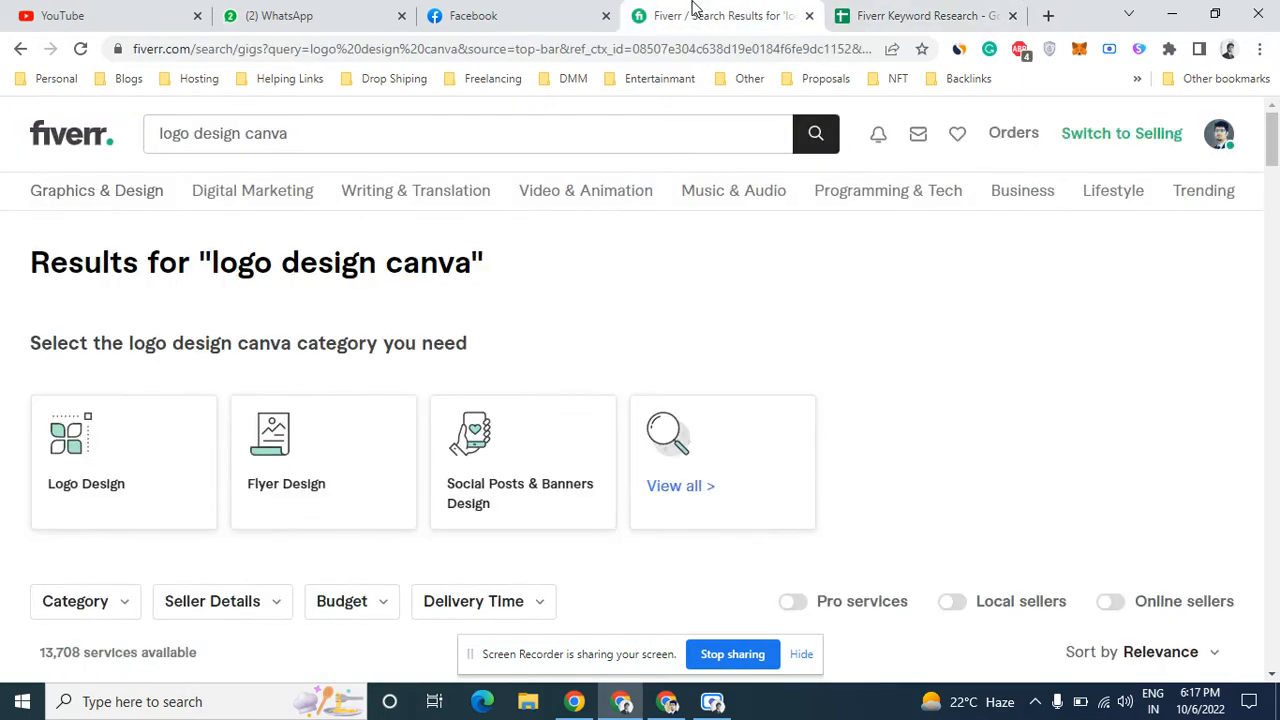
click(514, 120)
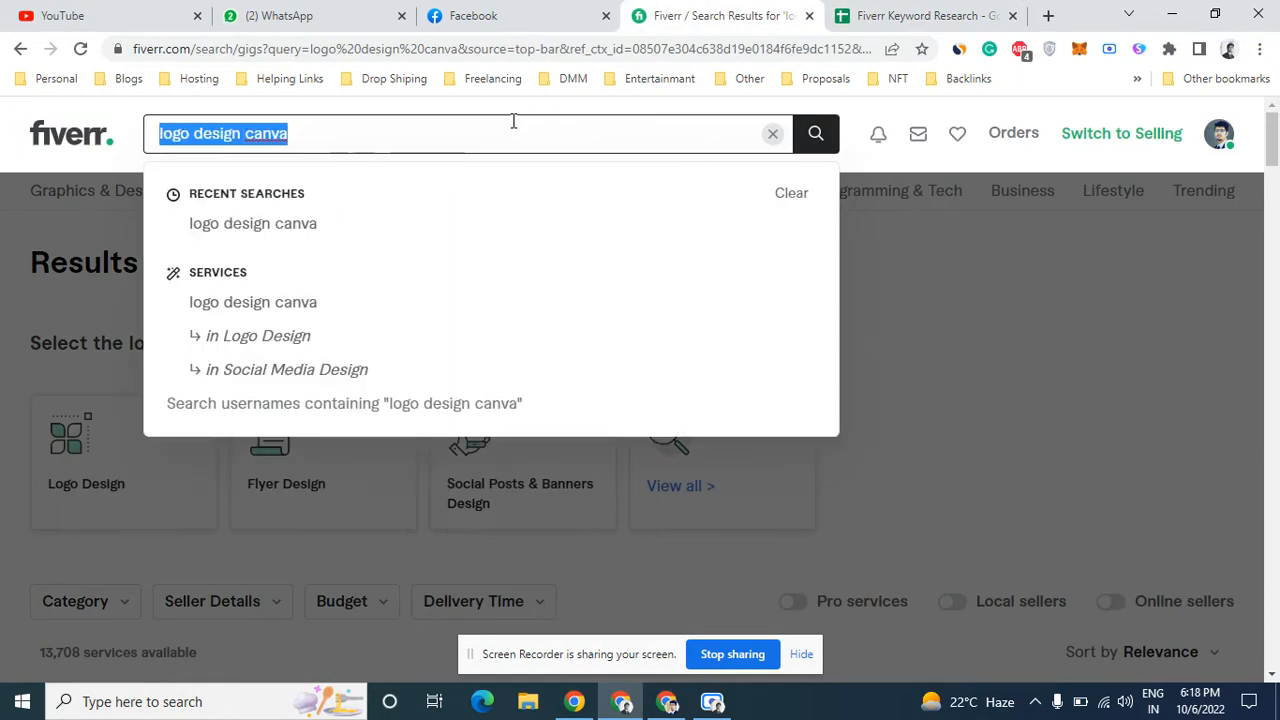
text(da)
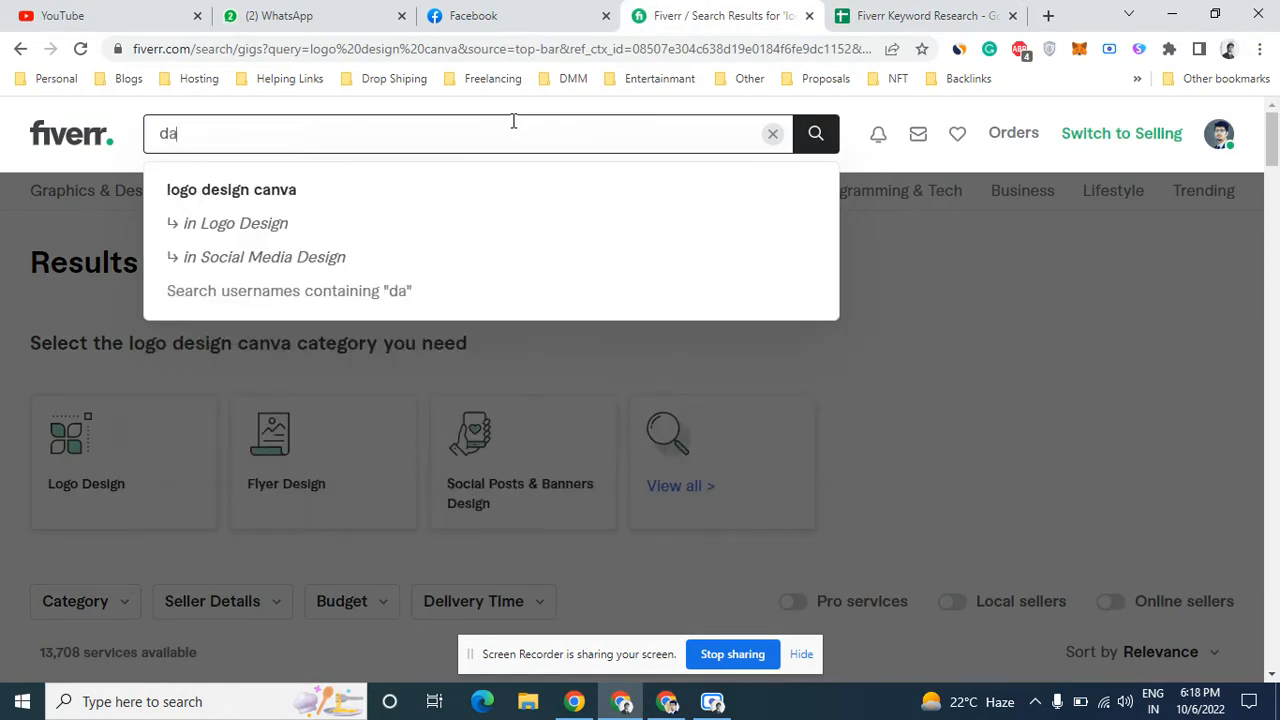
text(ta en)
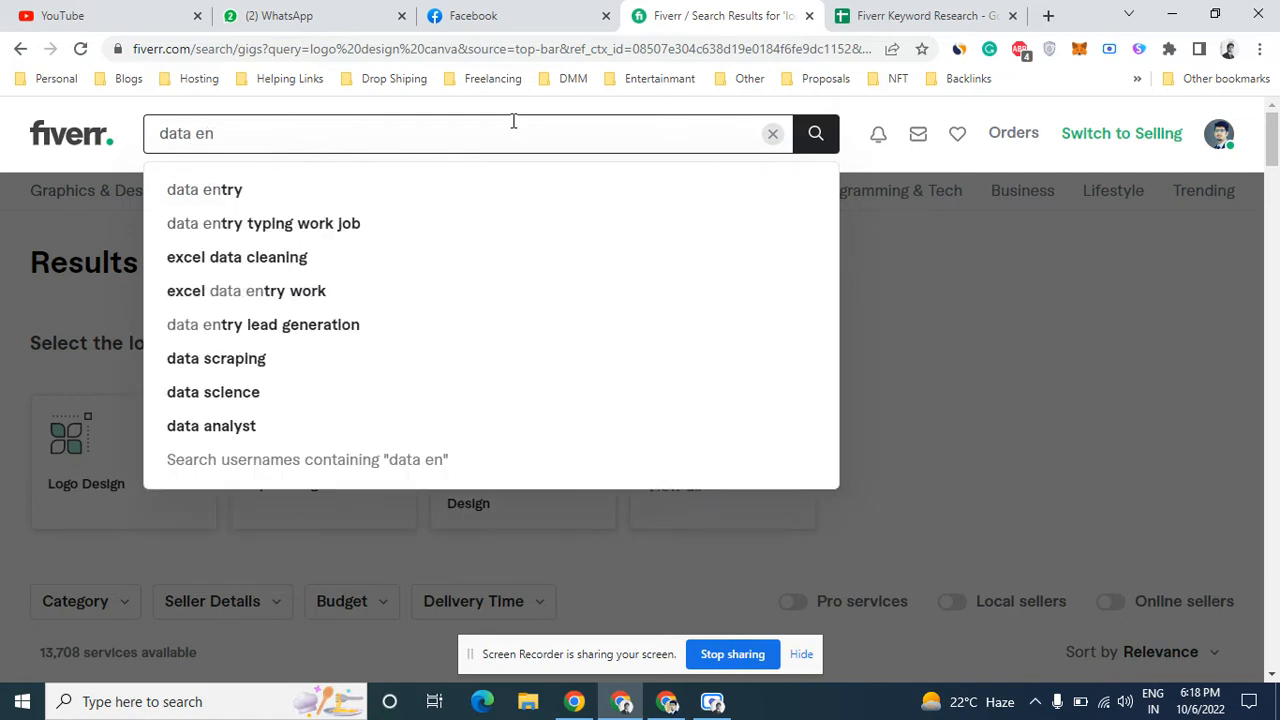
text(try)
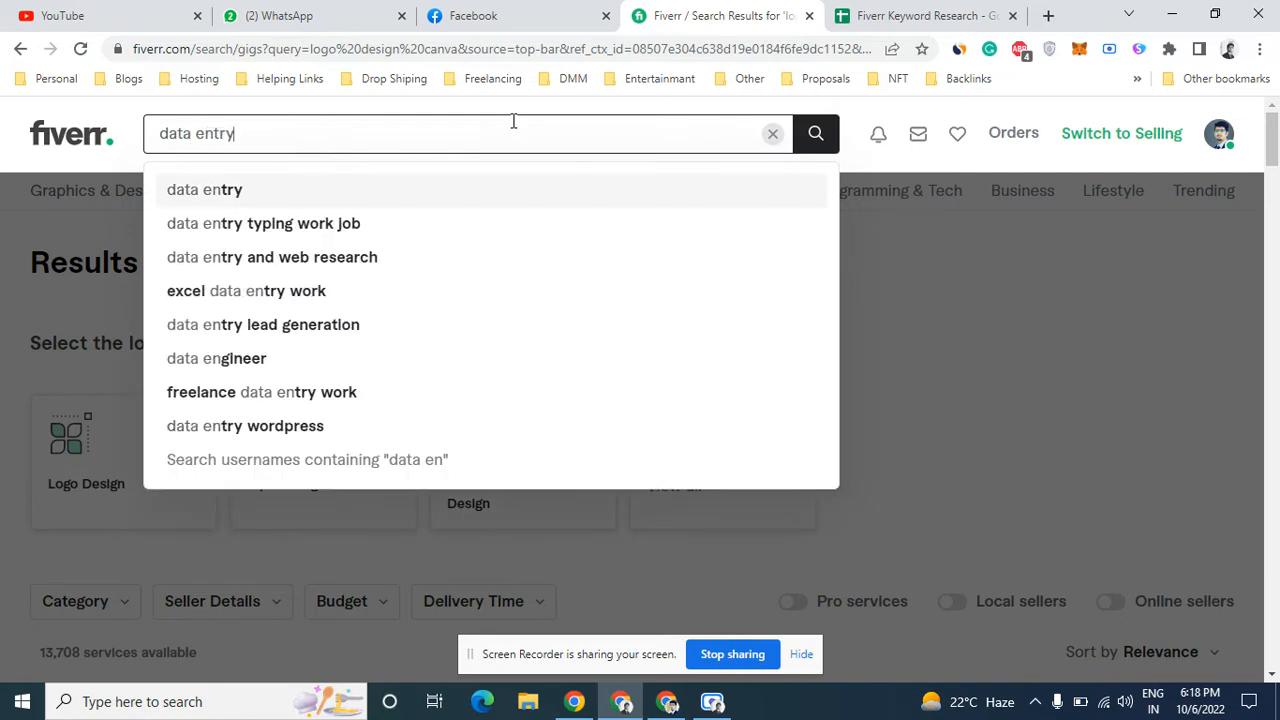
key(Return)
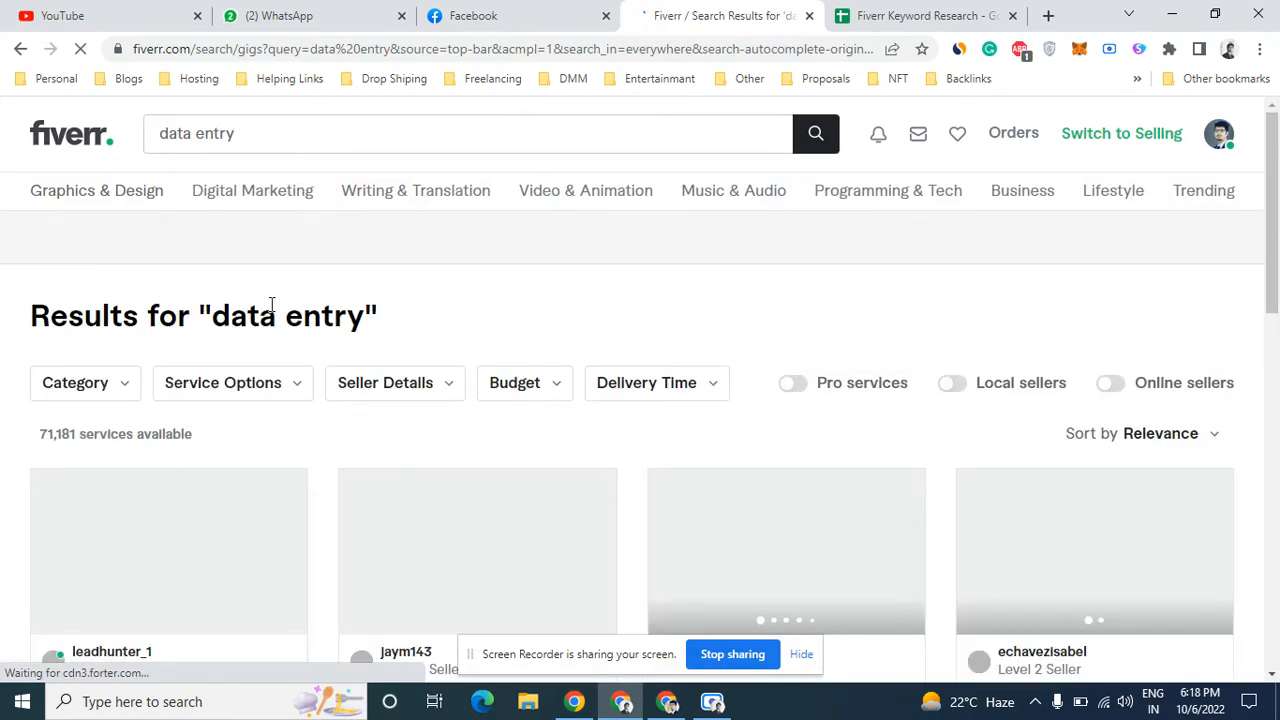
Copy the total service count for "data entry" from Fiverr, 71,181, into the Sellers cell B2 of the keyword sheet
double_click(54, 436)
key(ctrl+c)
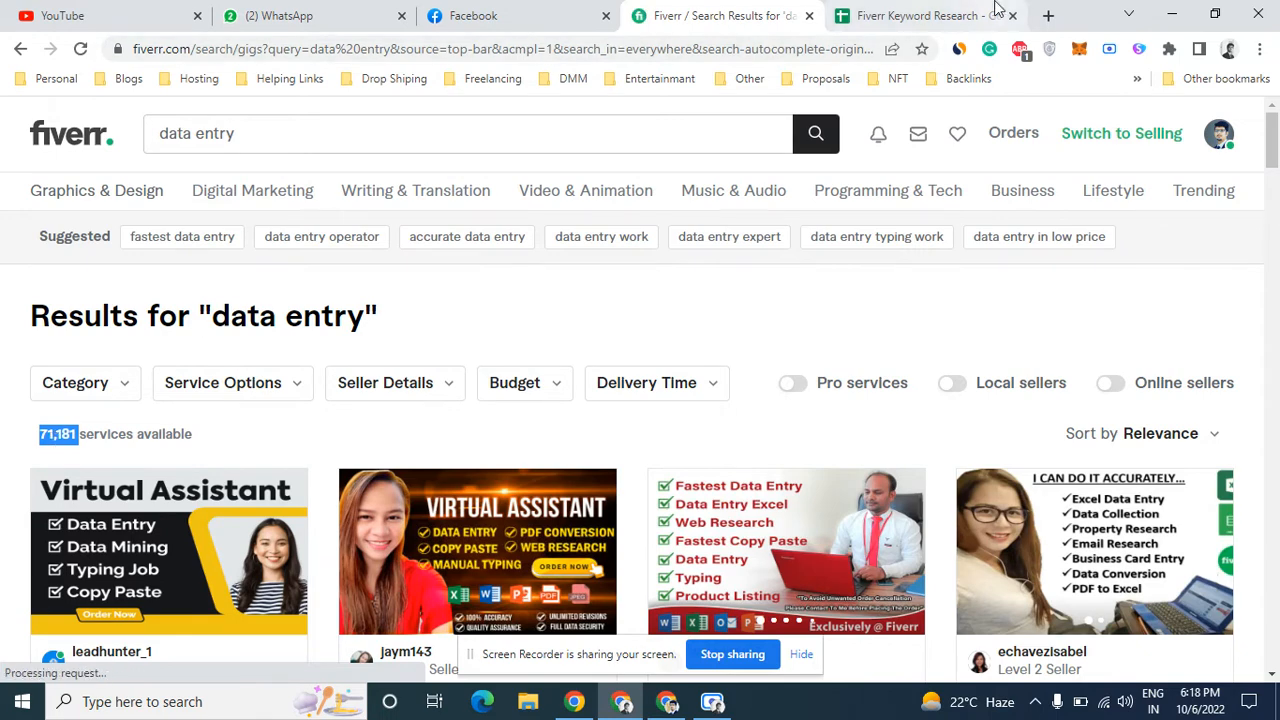
click(886, 12)
click(202, 268)
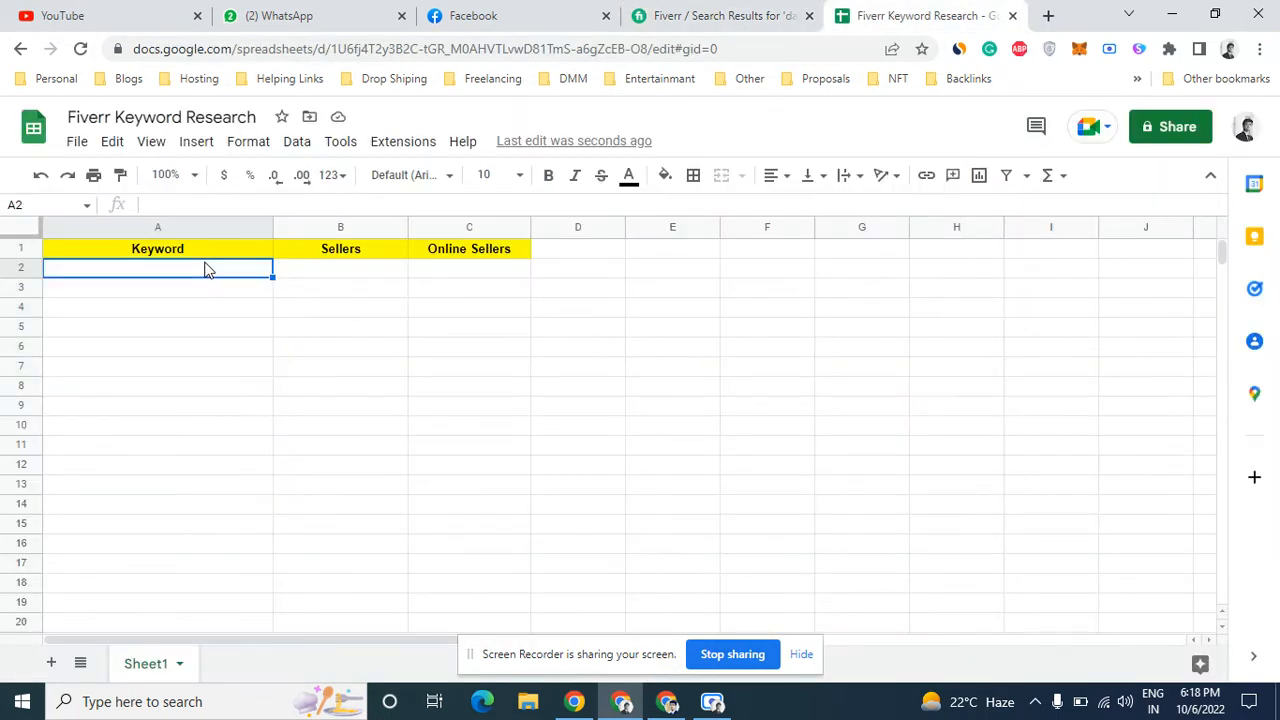
double_click(199, 268)
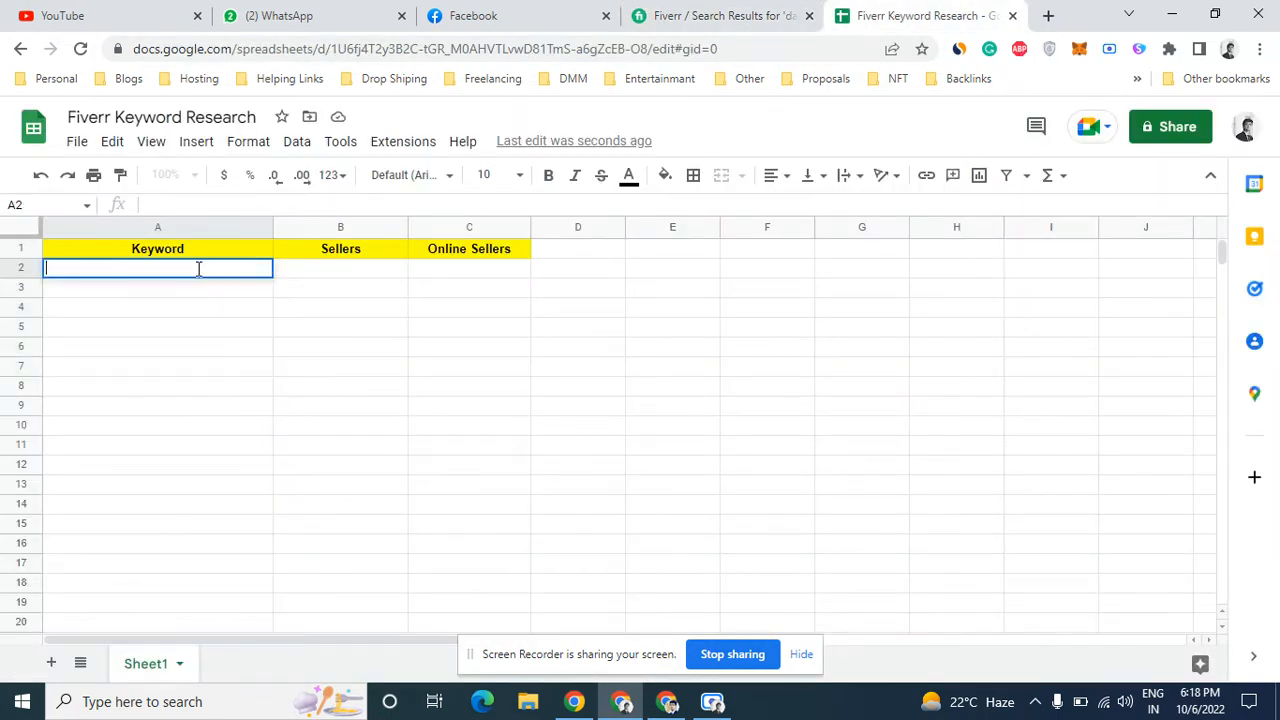
click(318, 272)
text(71,181)
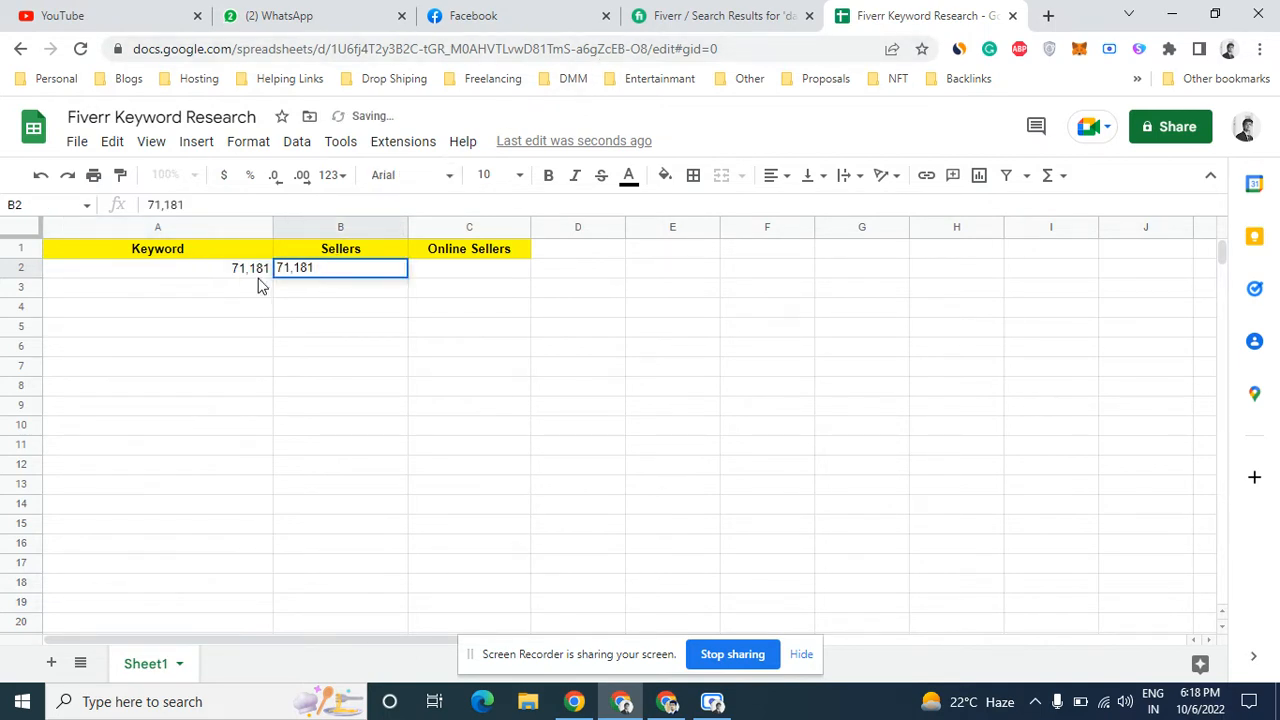
Replace the misplaced number in the Keyword cell A2 with "Data Entry"
click(258, 270)
double_click(258, 268)
text(D)
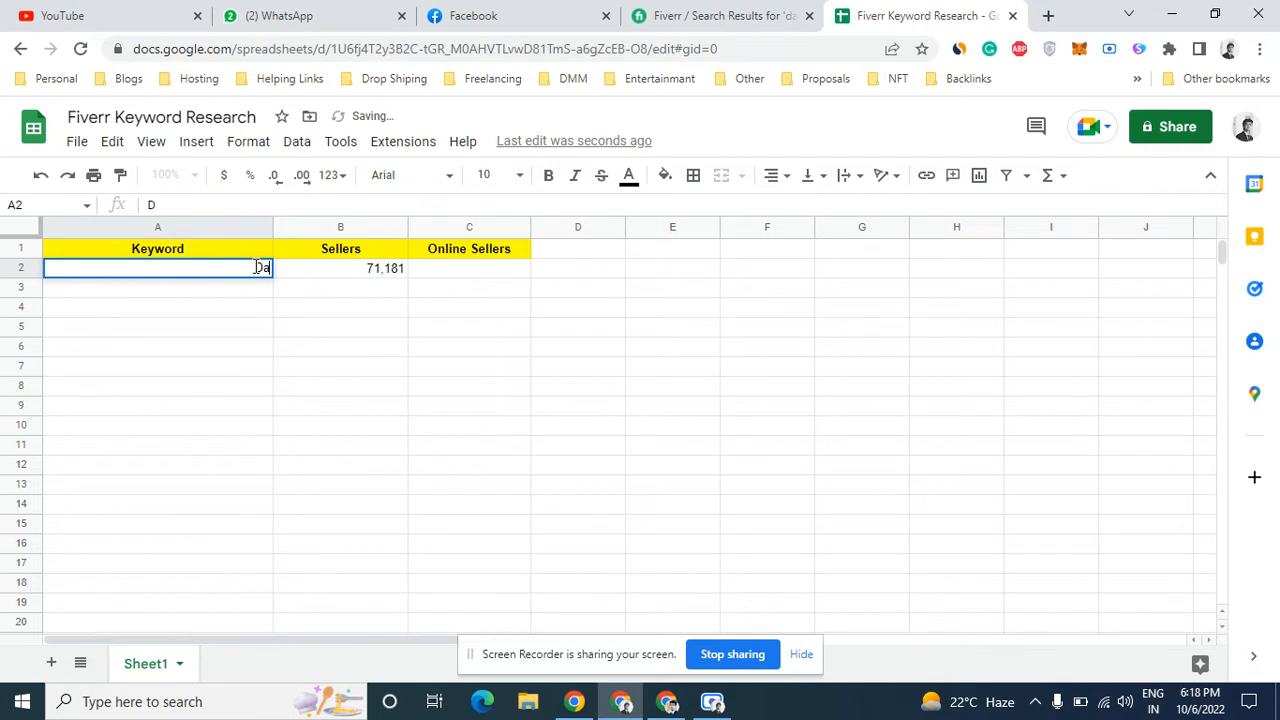
text(ata Entry)
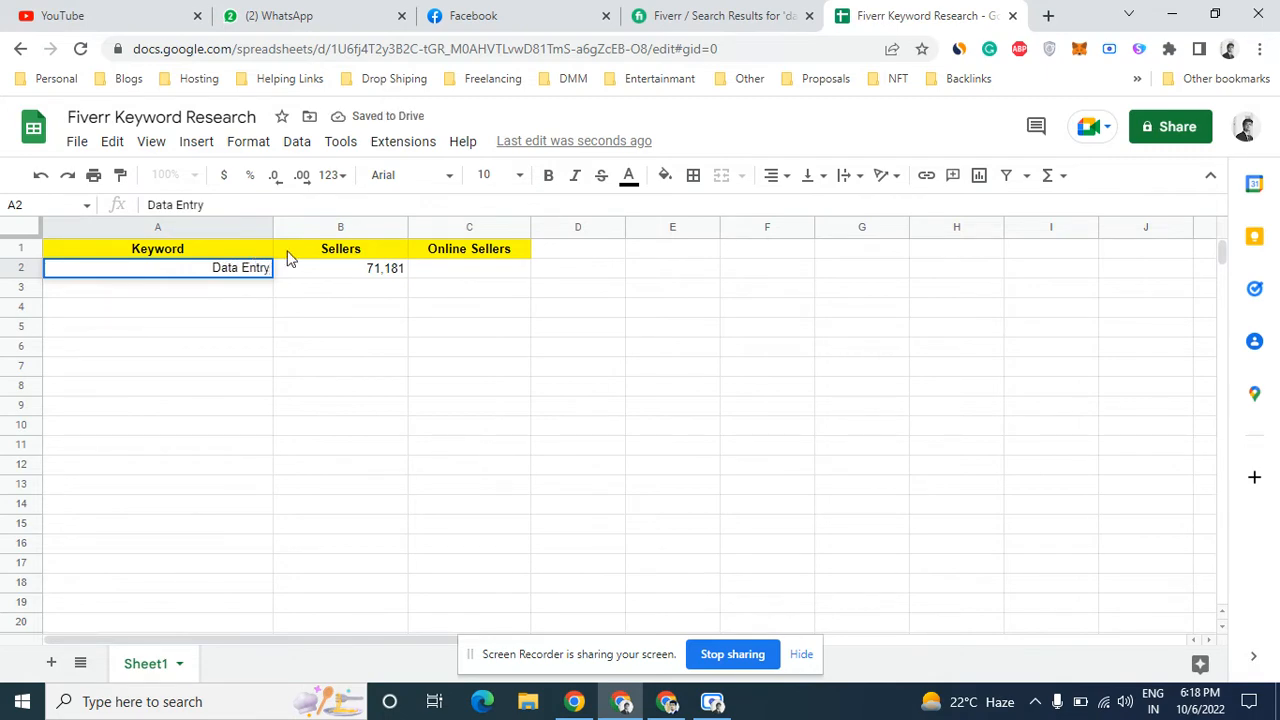
Filter the "data entry" results on Fiverr to online sellers and enter the rounded service count in the Online Sellers cell C2
click(700, 15)
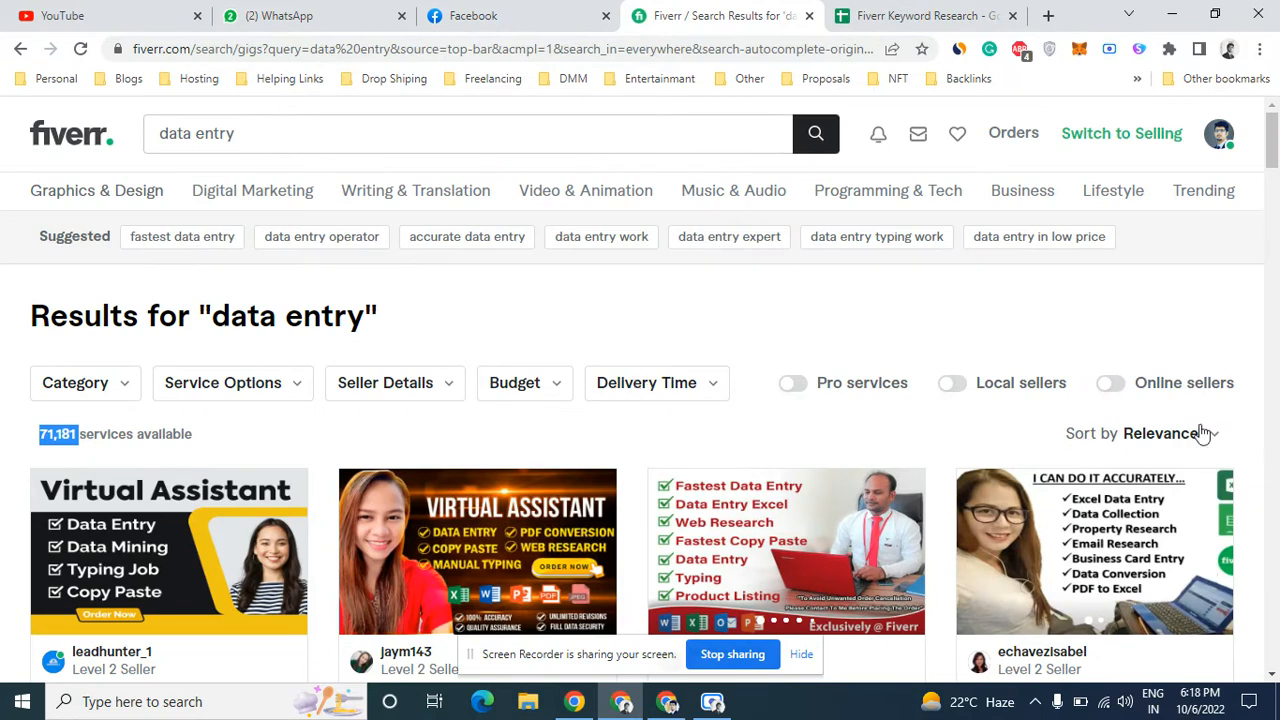
click(1108, 387)
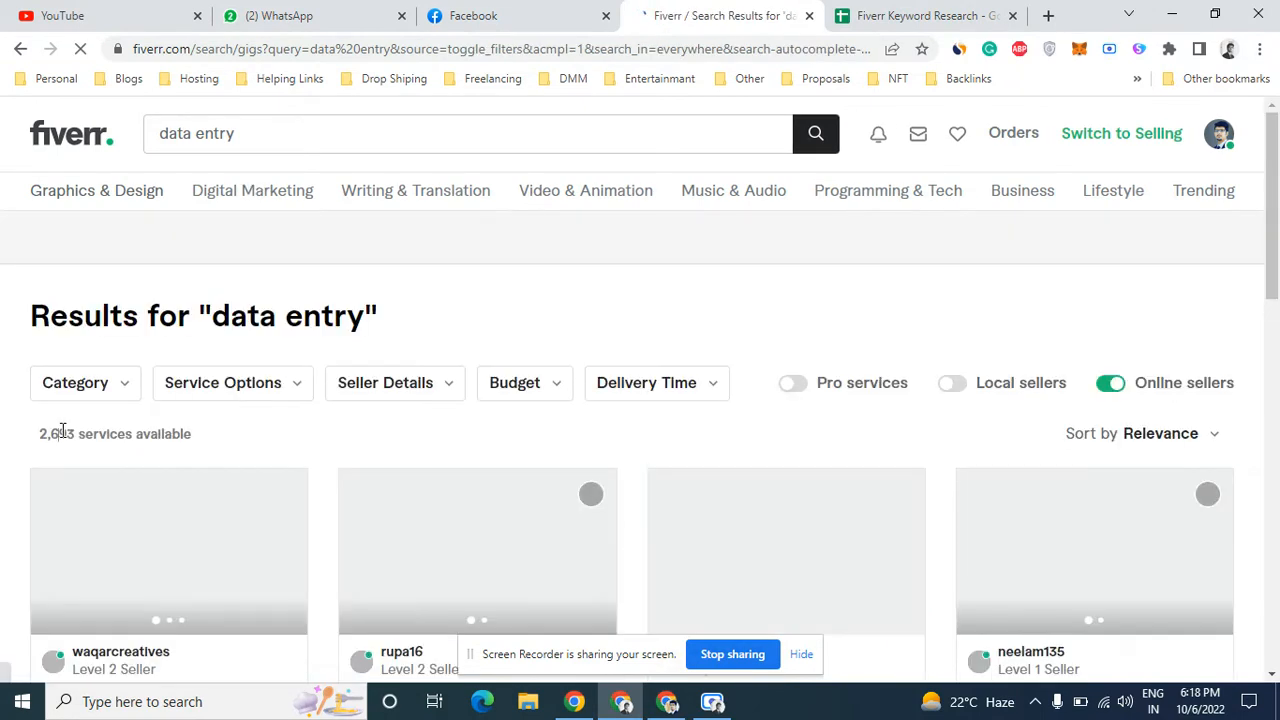
double_click(62, 431)
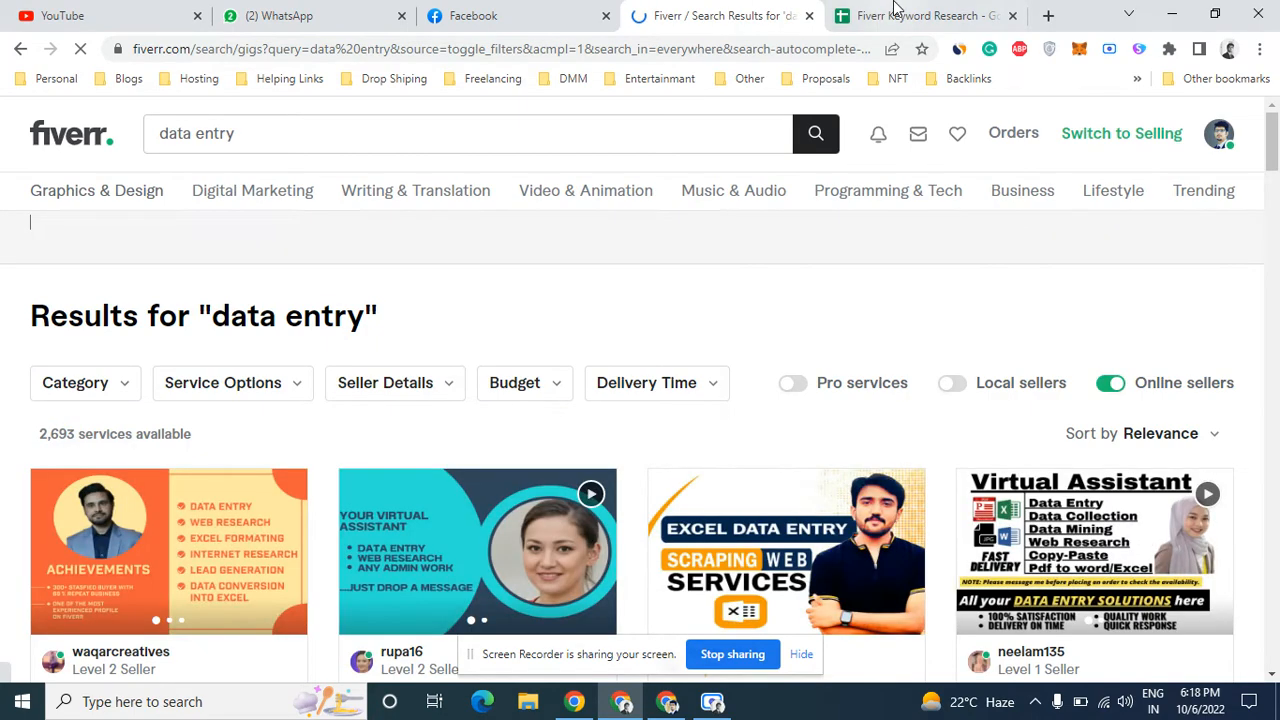
click(894, 15)
double_click(461, 276)
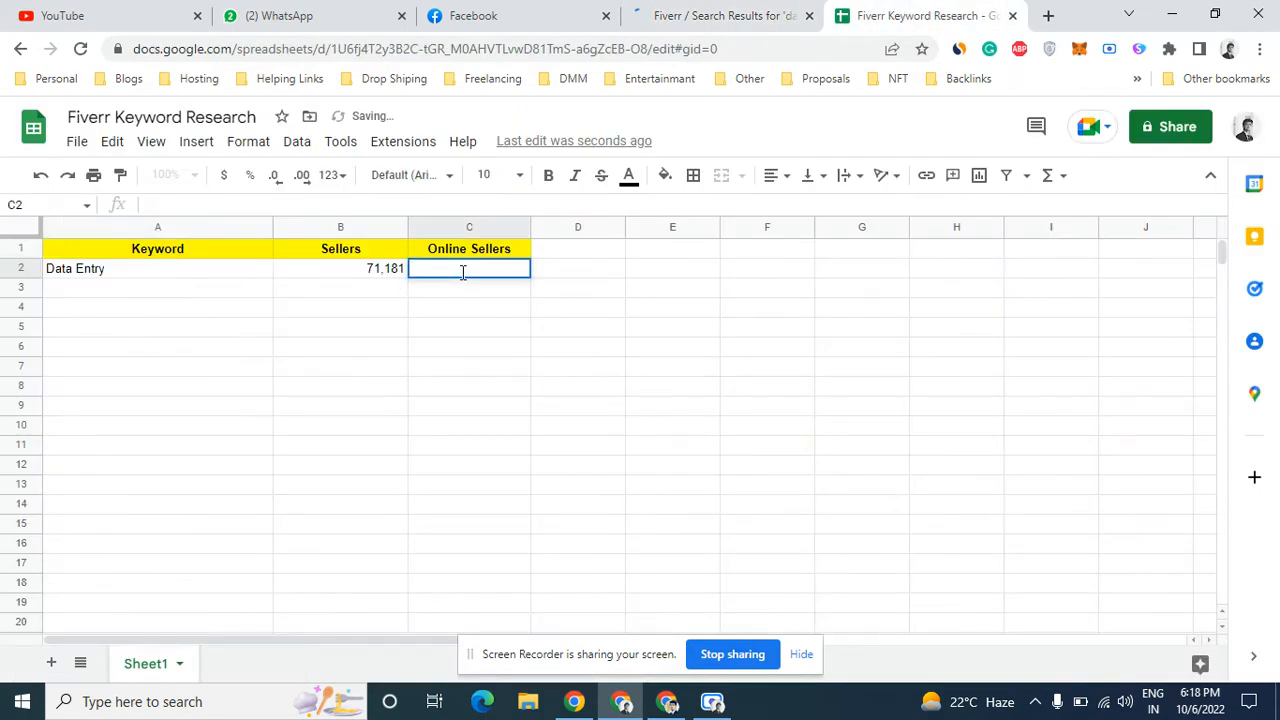
key(ctrl+v)
key(ctrl+z)
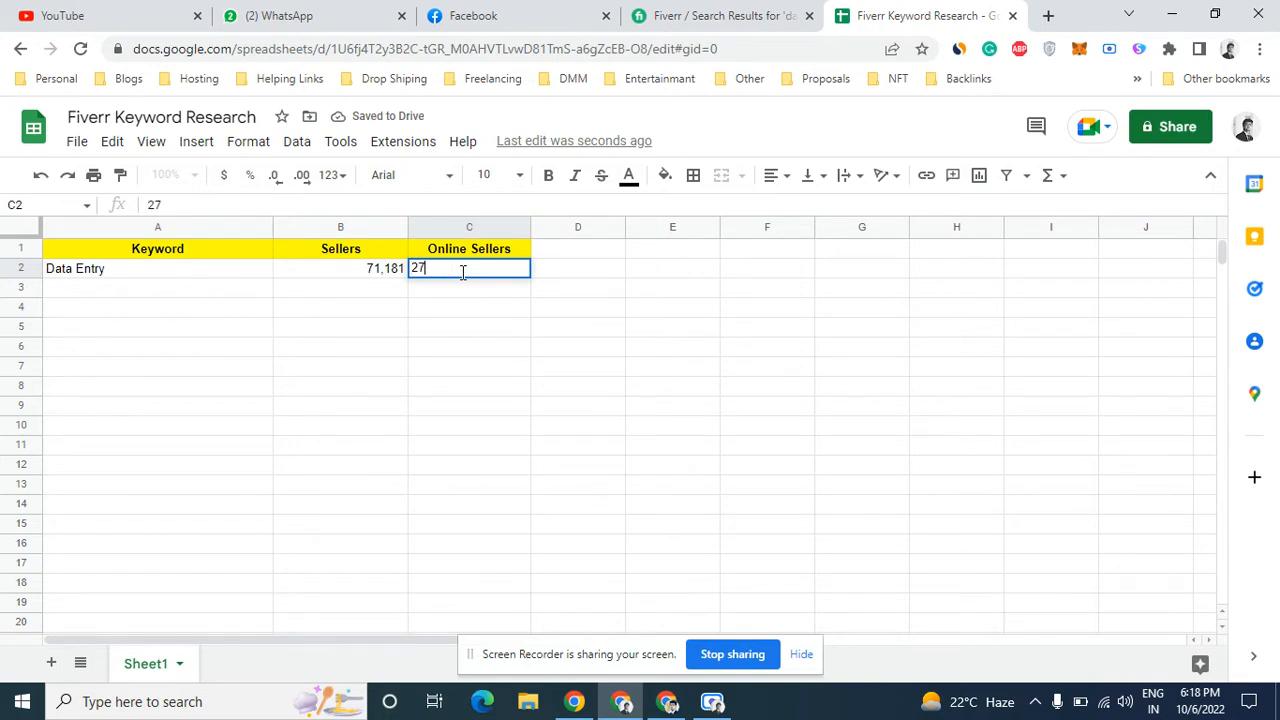
Search Fiverr for the suggested keyword "data entry typing work job"
click(708, 16)
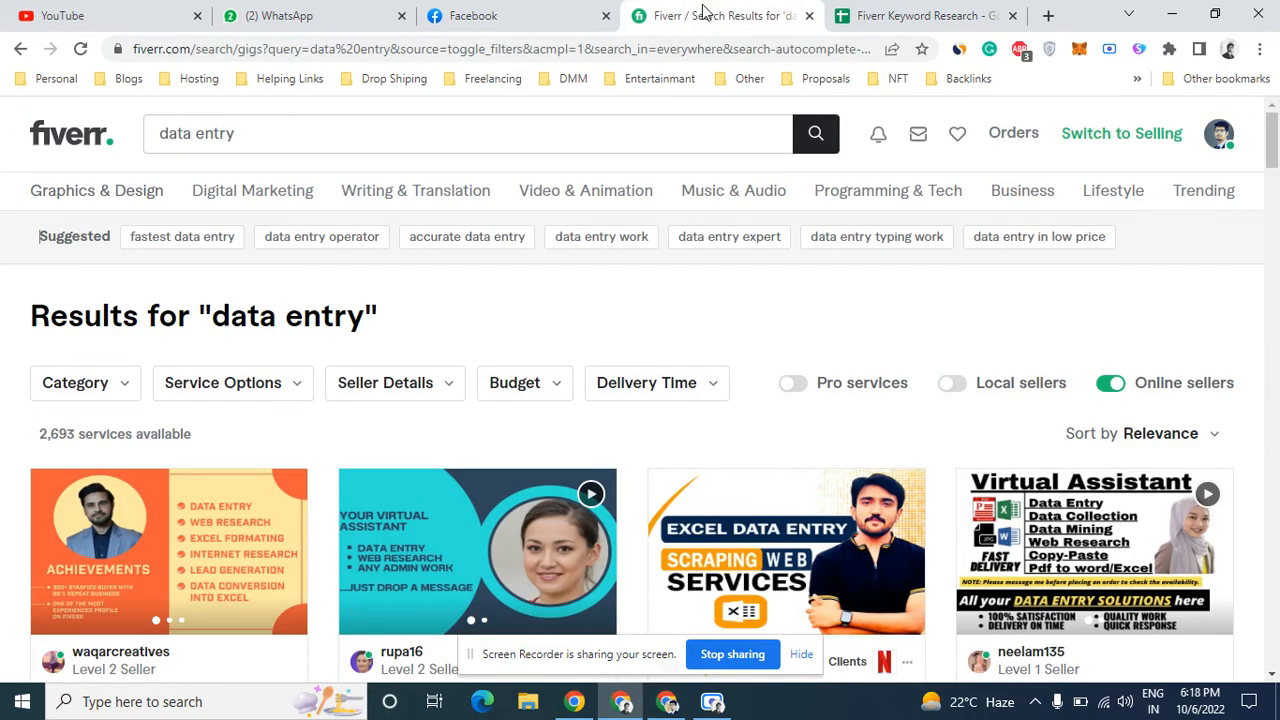
click(517, 118)
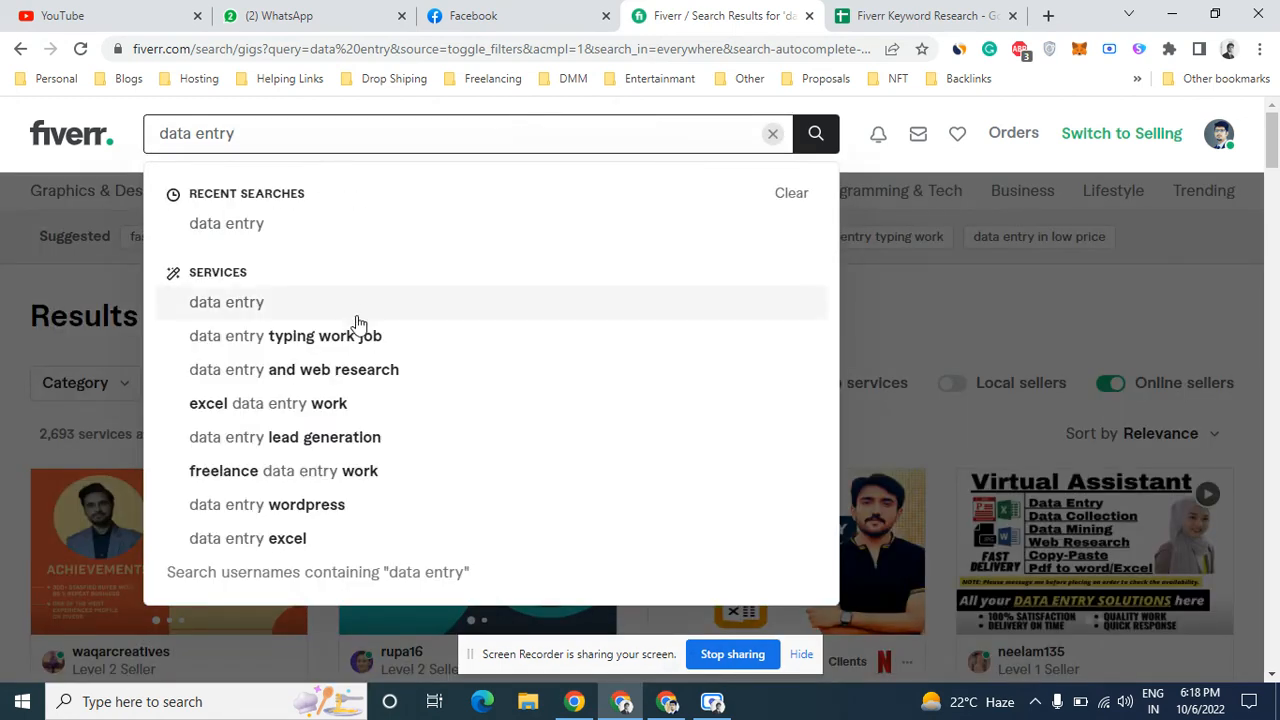
click(396, 345)
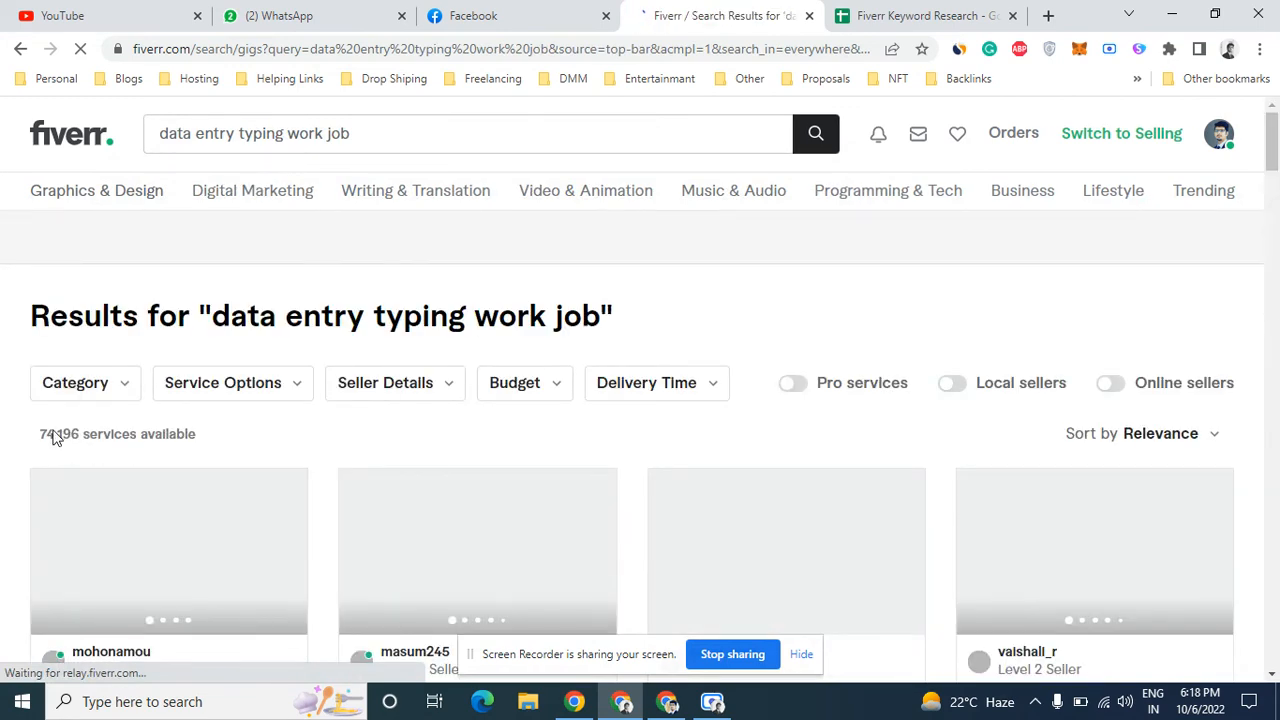
Copy the total service count for "data entry typing work job" from Fiverr, 74,196, into the Sellers cell B3 of the keyword sheet
double_click(54, 433)
key(ctrl+c)
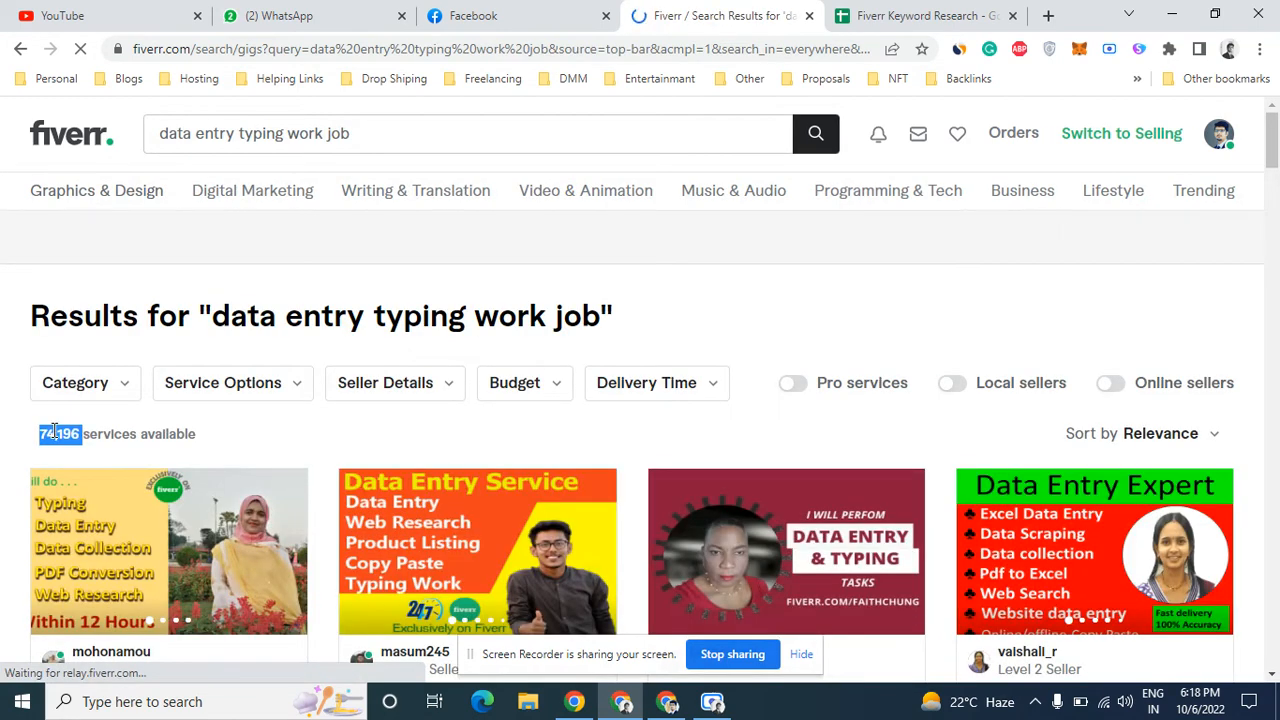
click(928, 15)
double_click(351, 287)
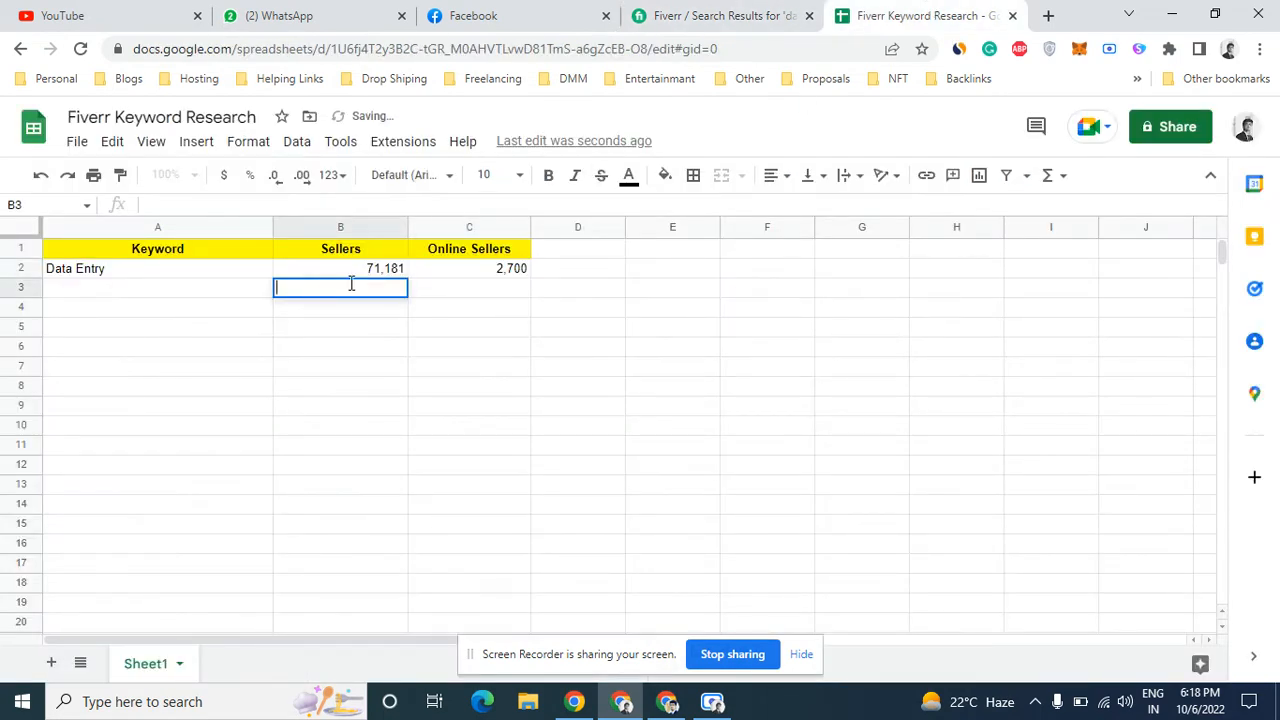
key(ctrl+v)
Filter the Fiverr results to online sellers, then enter 2800 in Online Sellers cell C3 and the keyword "data entry typing work job" in A3
click(723, 12)
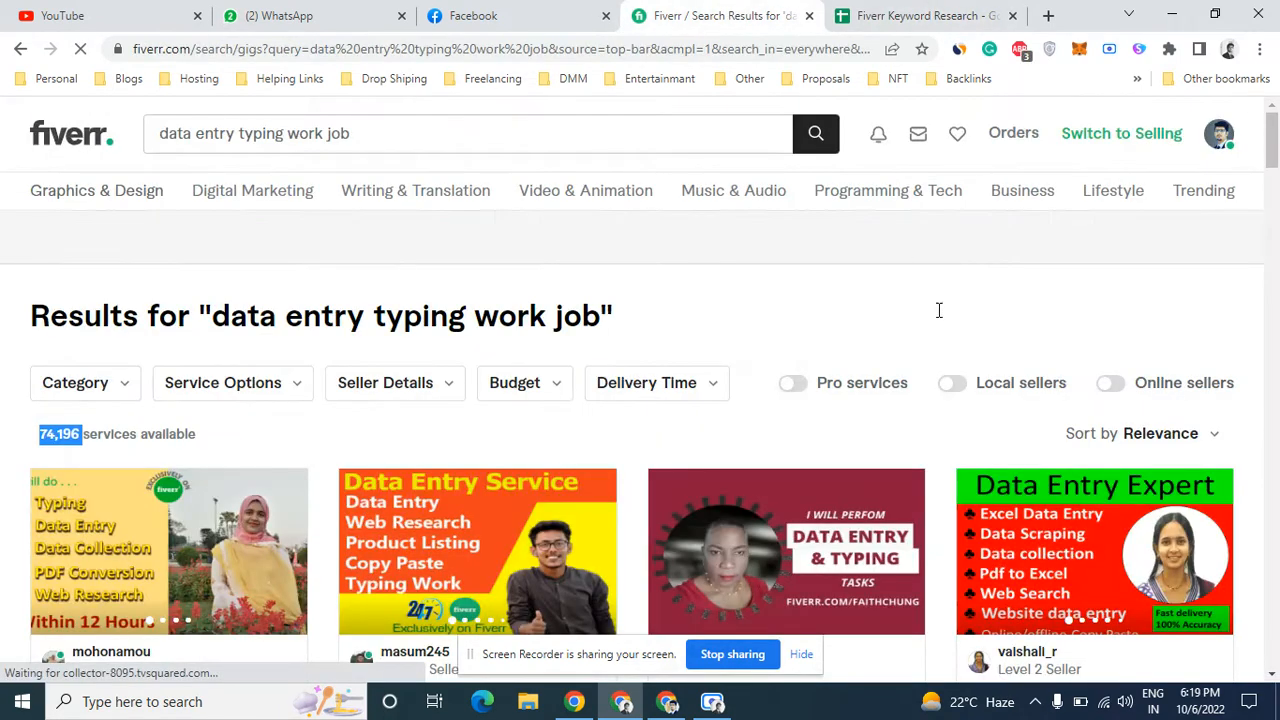
click(1110, 383)
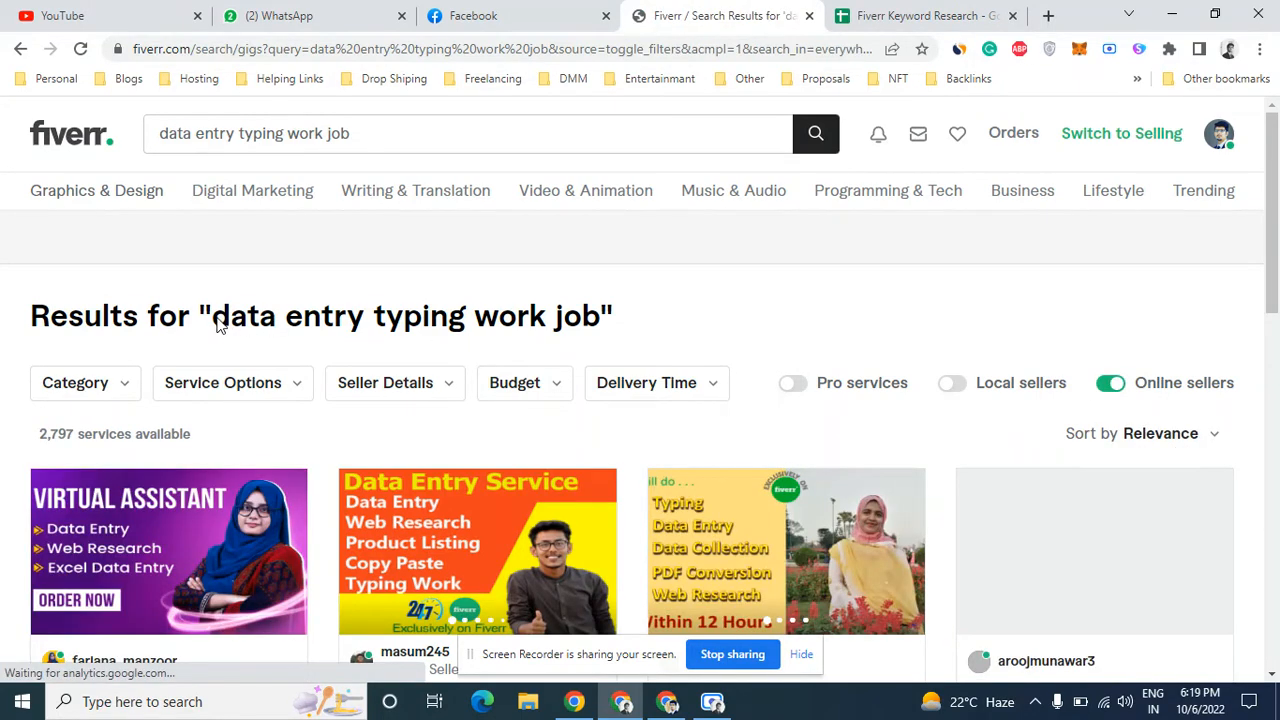
drag(212, 318, 593, 305)
key(ctrl+c)
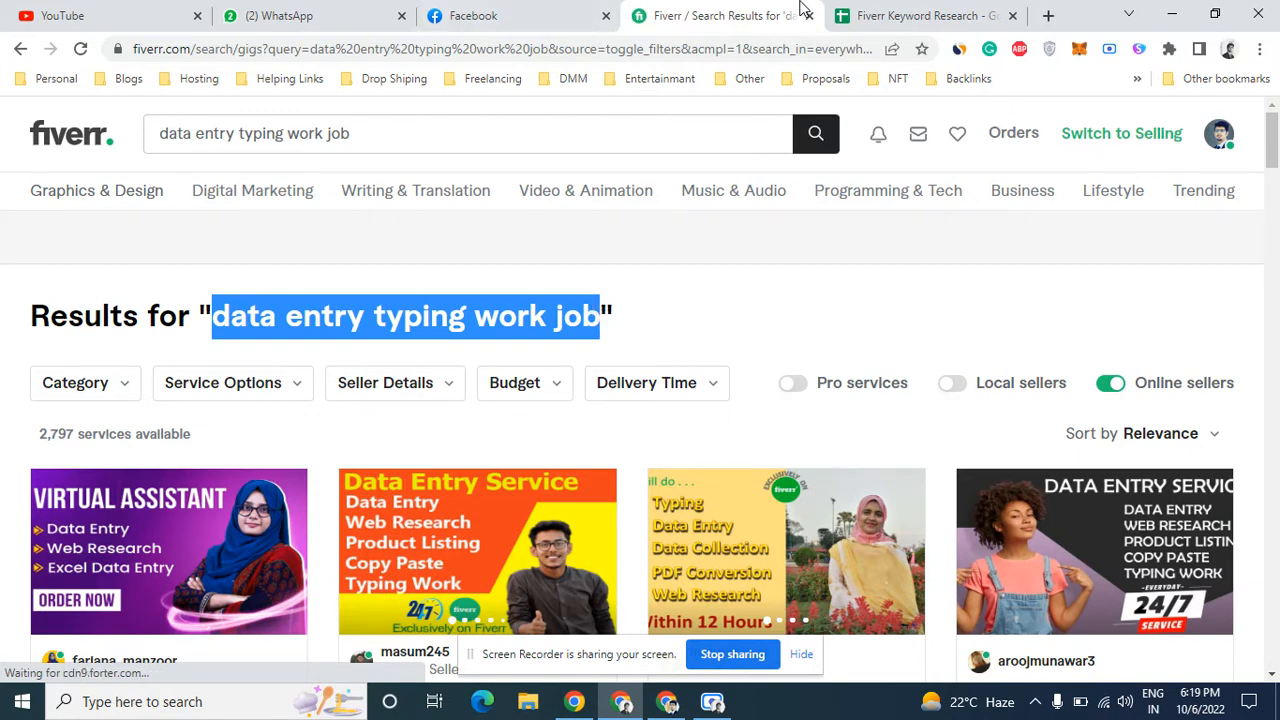
click(904, 14)
click(484, 287)
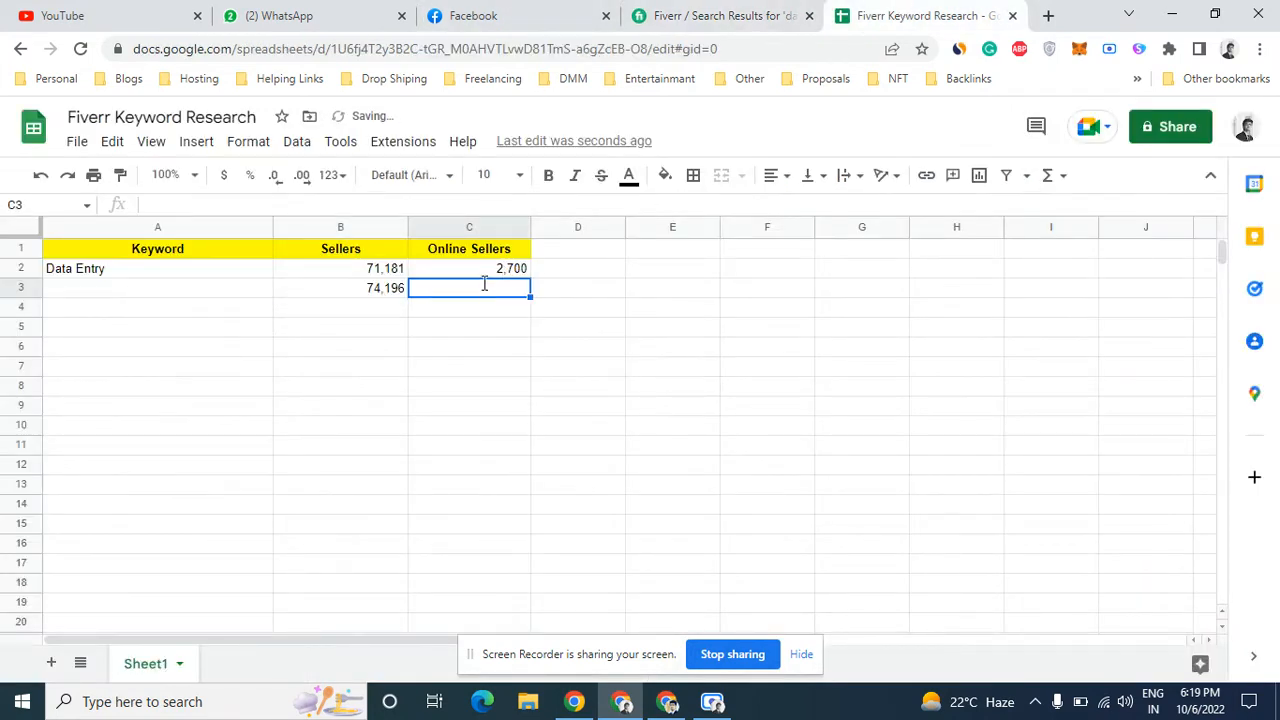
text(2800)
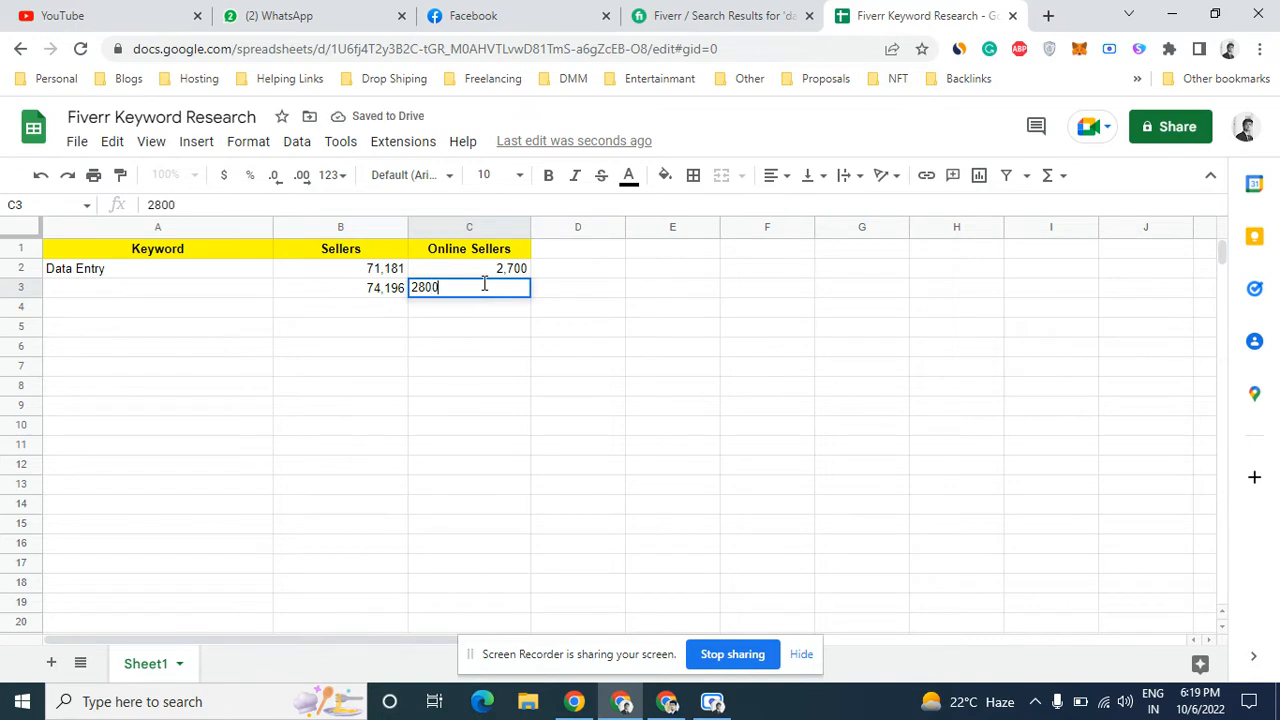
double_click(242, 288)
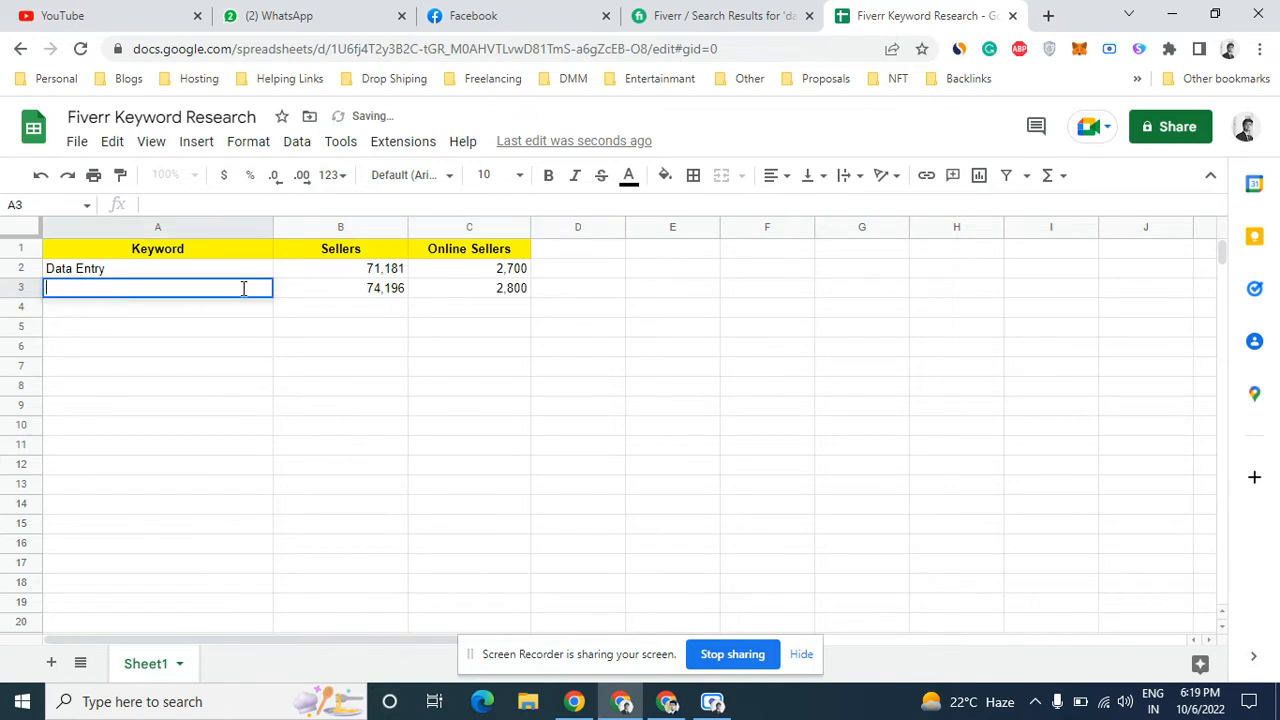
key(ctrl+v)
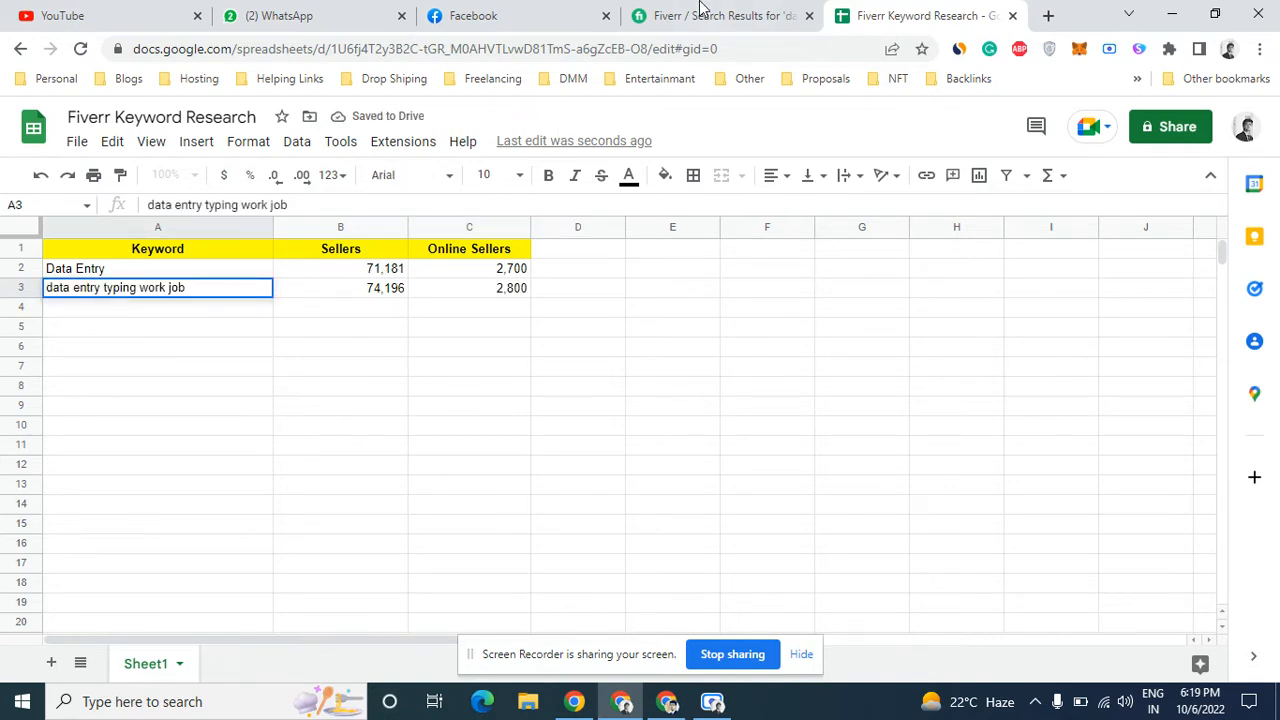
Return to Fiverr and search for the suggested keyword "excel data entry work"
click(702, 12)
click(503, 129)
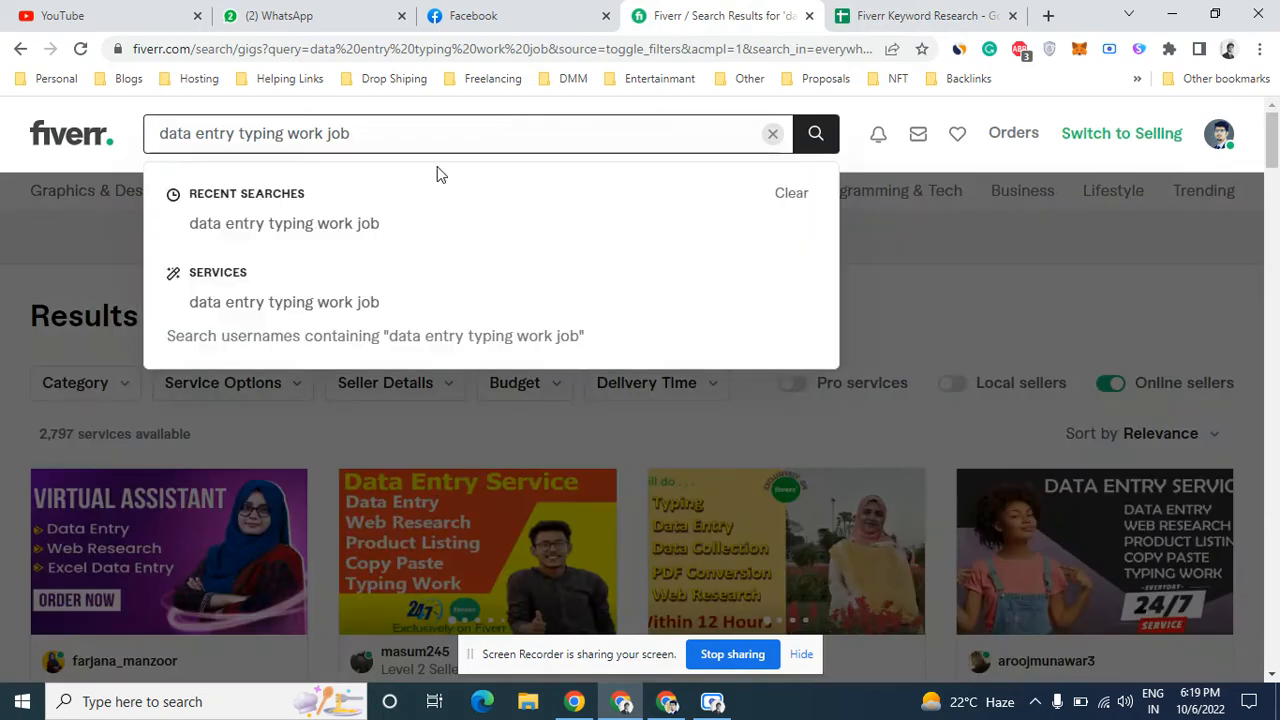
drag(239, 134, 352, 134)
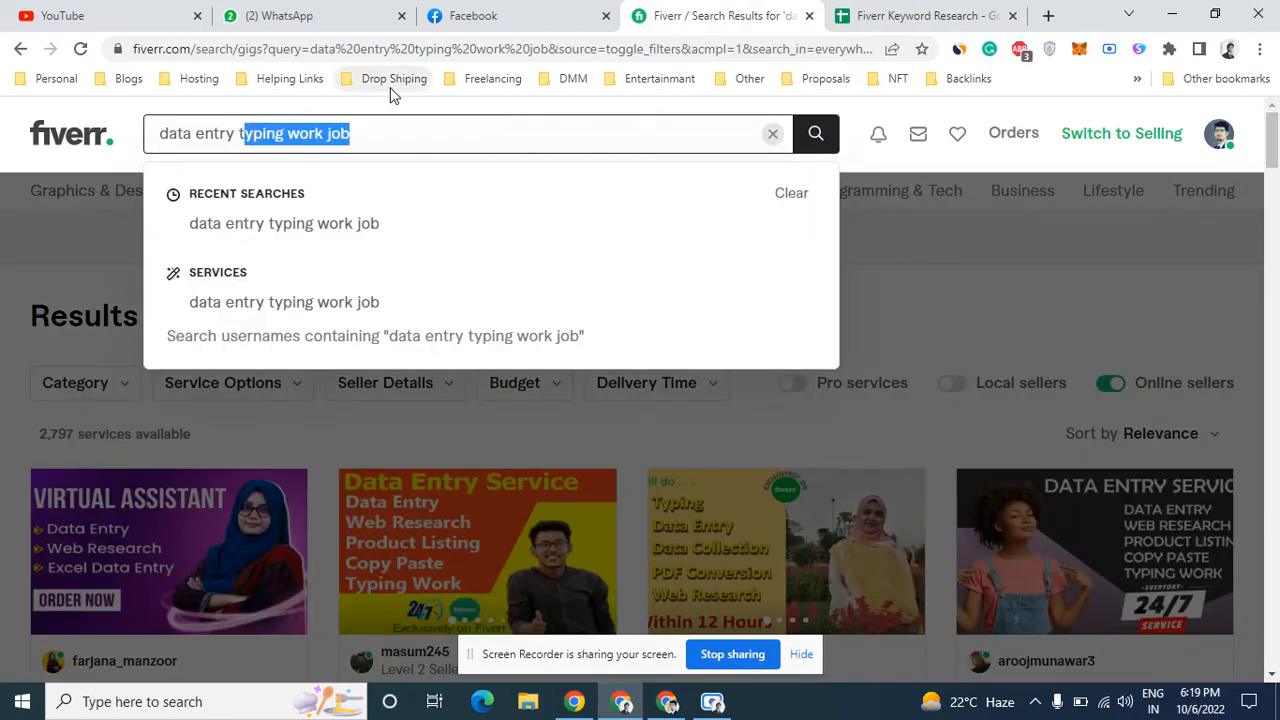
key(BackSpace)
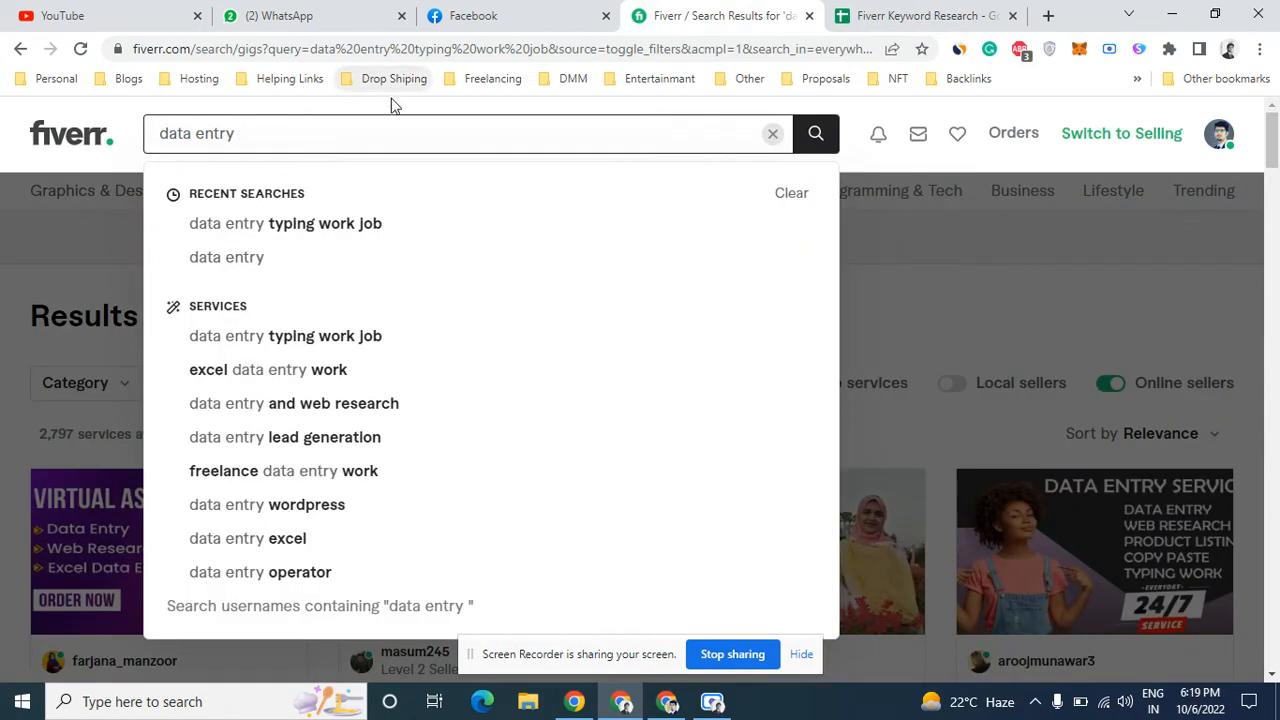
click(365, 379)
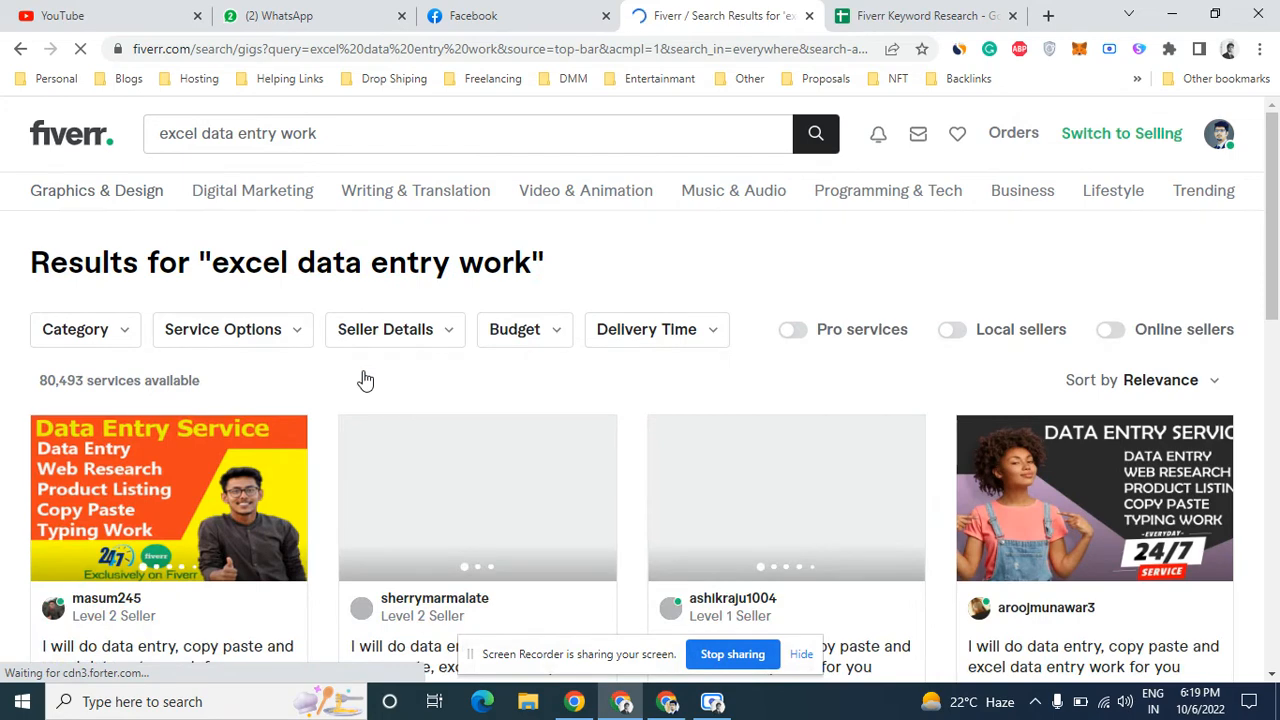
Replace the Fiverr search with the suggested keyword "data entry and web research"
click(390, 151)
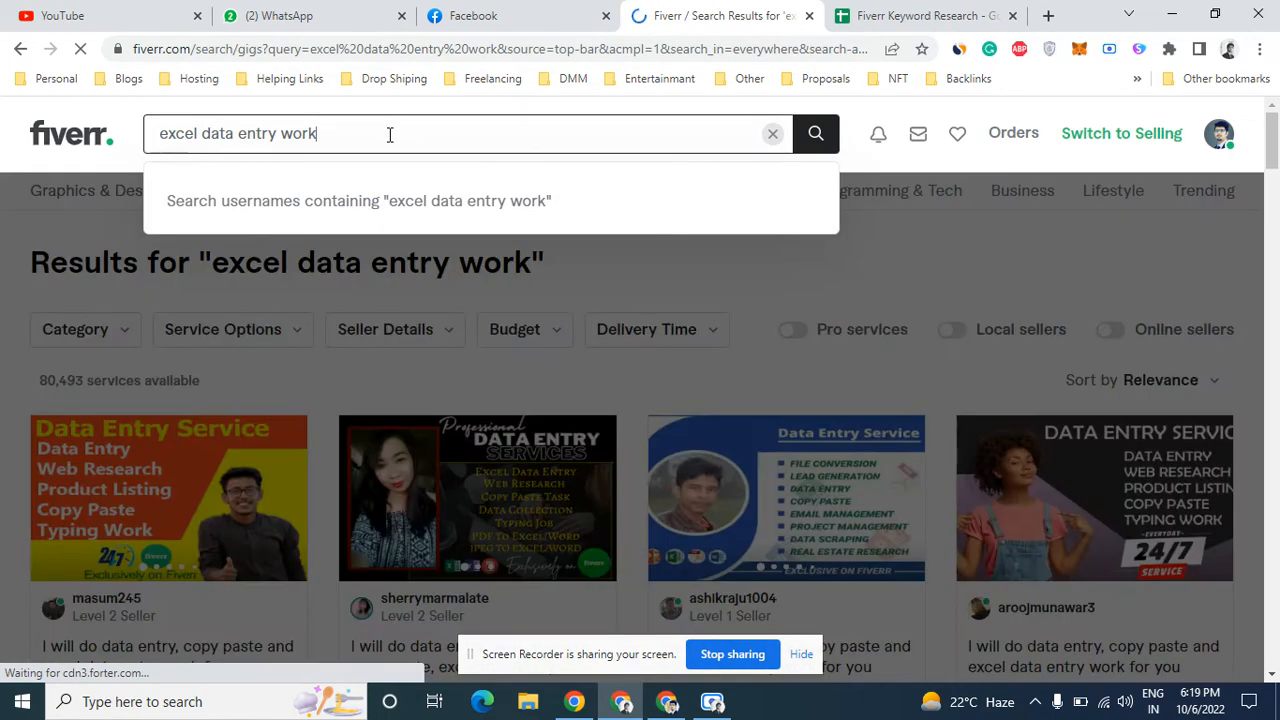
triple_click(390, 134)
key(BackSpace)
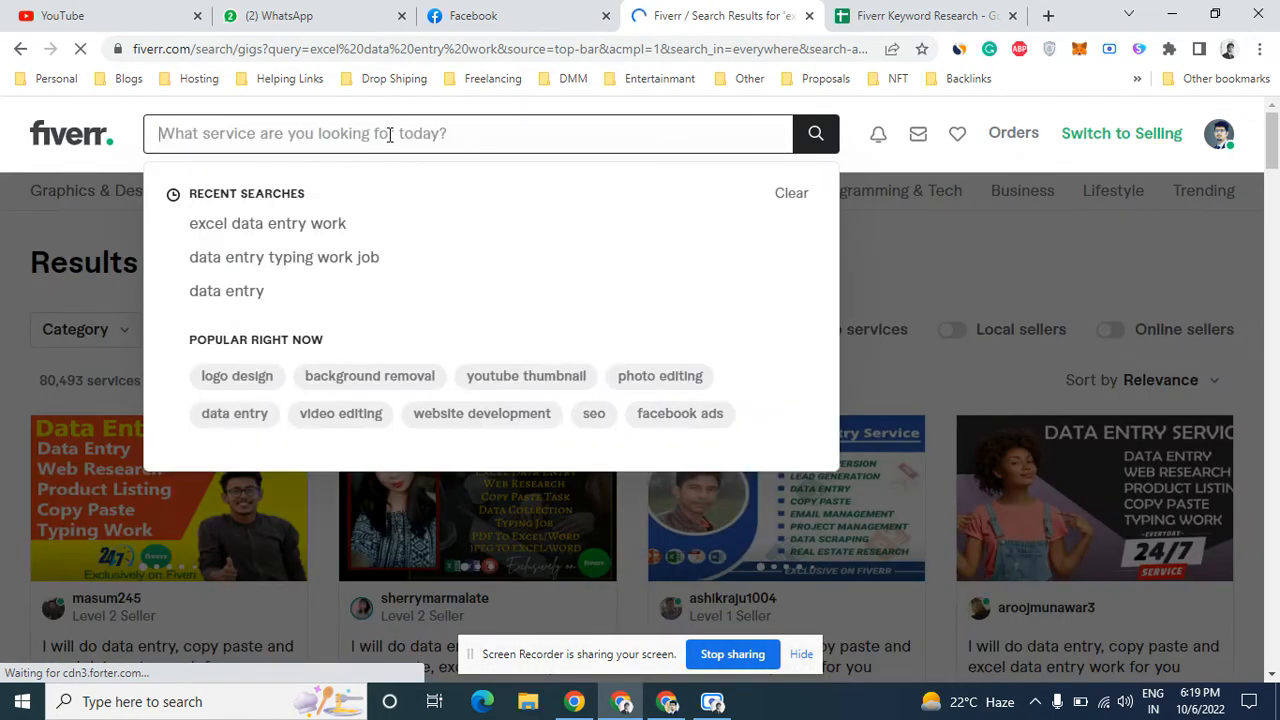
text(da)
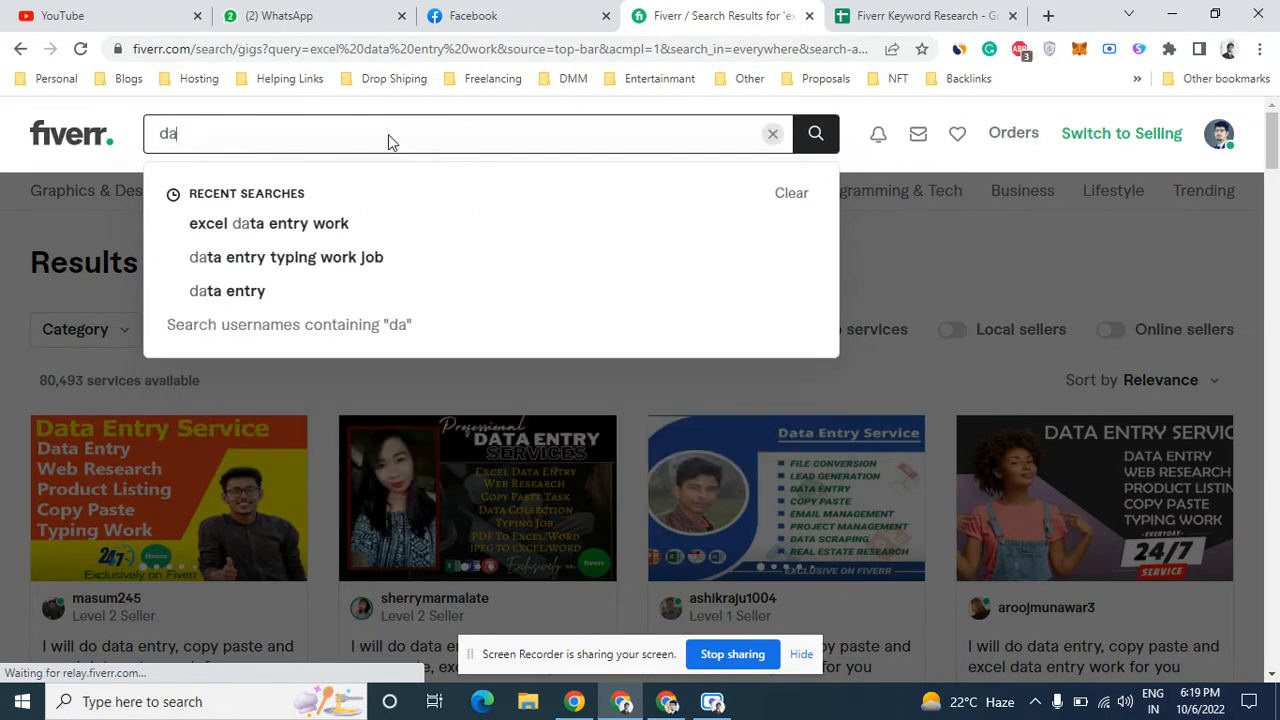
text(t entry)
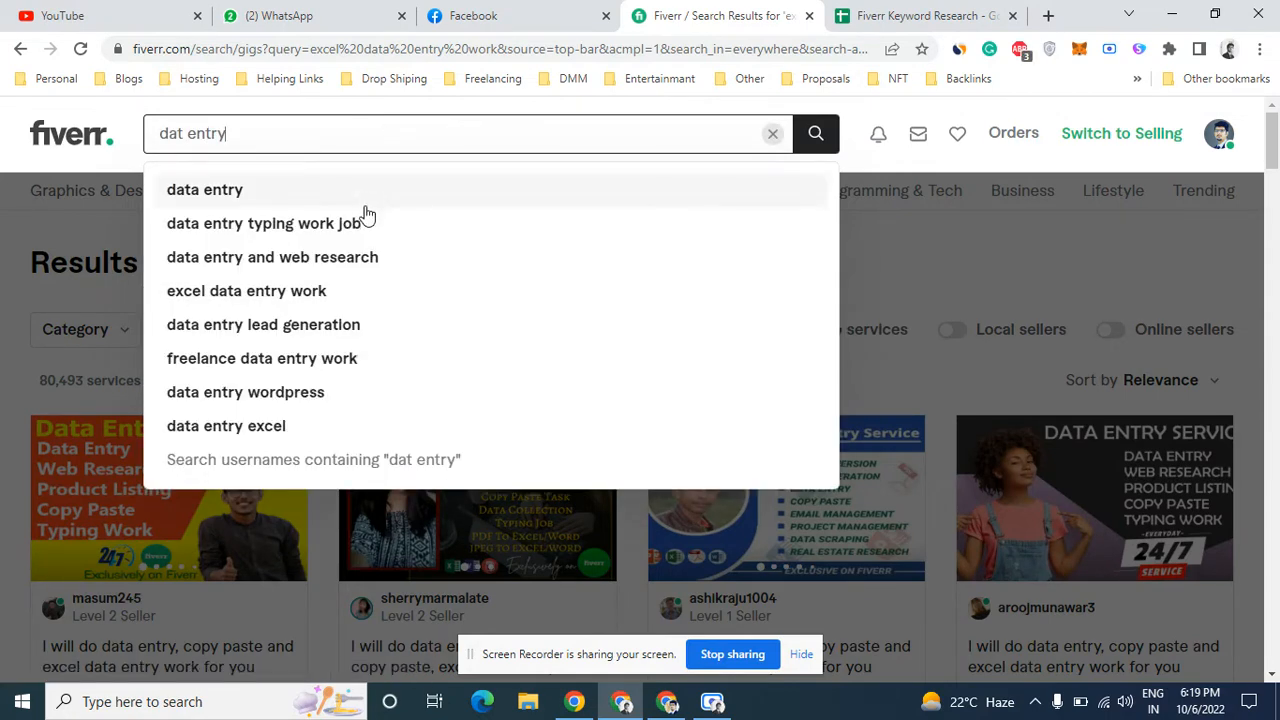
click(406, 268)
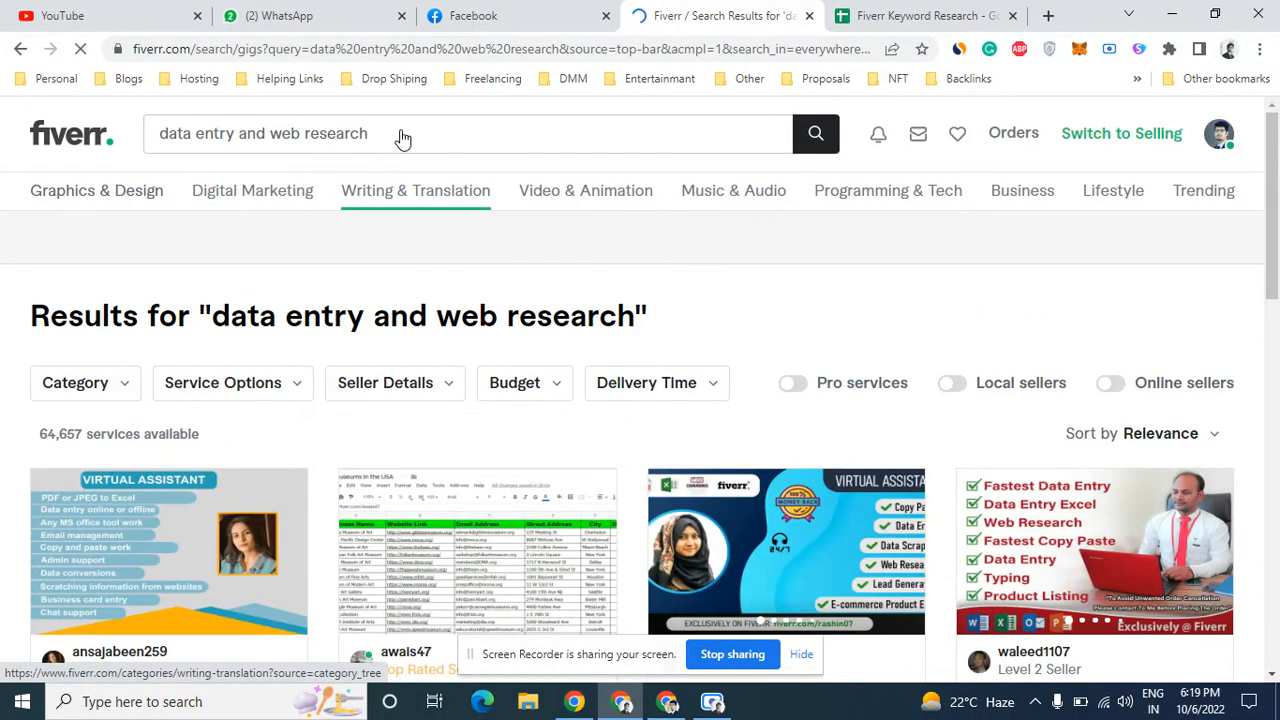
Shorten the Fiverr search text to "data entry" and search for the suggested keyword "data entry lead generation"
click(400, 136)
key(BackSpace)
key(BackSpace)
key(BackSpace)
key(BackSpace)
key(BackSpace)
key(BackSpace)
key(BackSpace)
key(BackSpace)
key(BackSpace)
key(BackSpace)
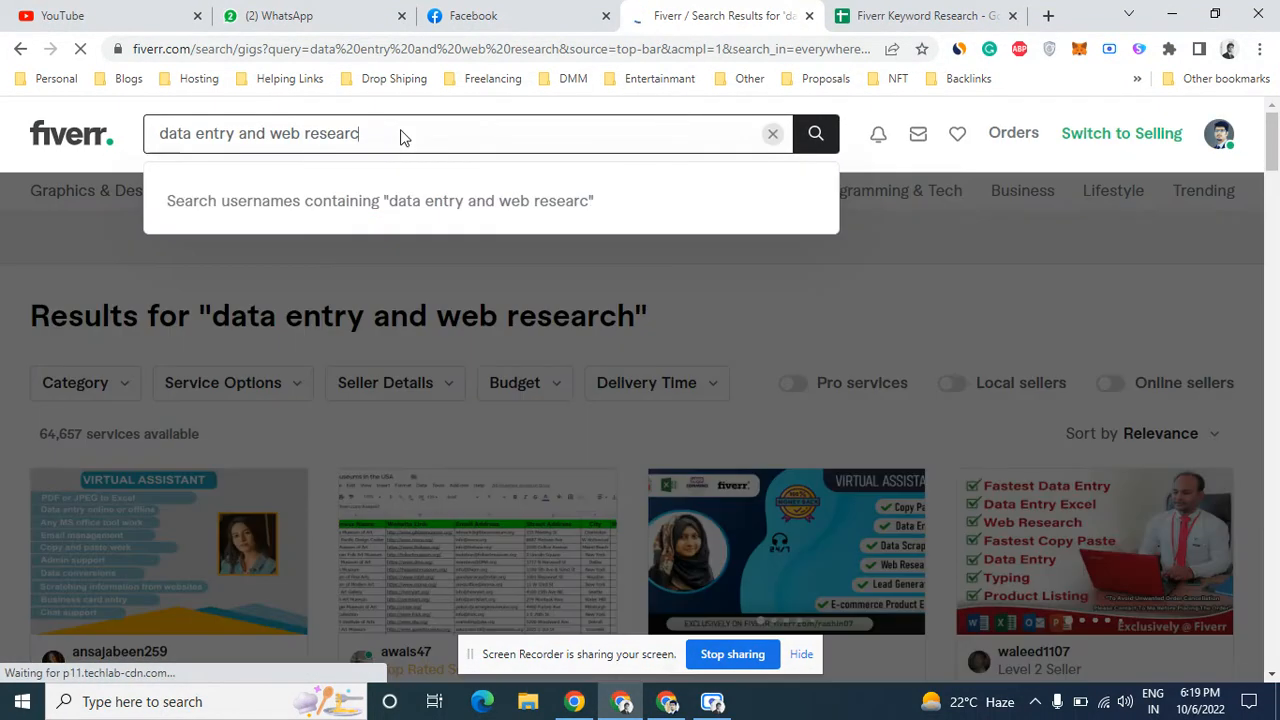
key(BackSpace)
key(BackSpace)
key(BackSpace)
key(BackSpace)
key(BackSpace)
key(BackSpace)
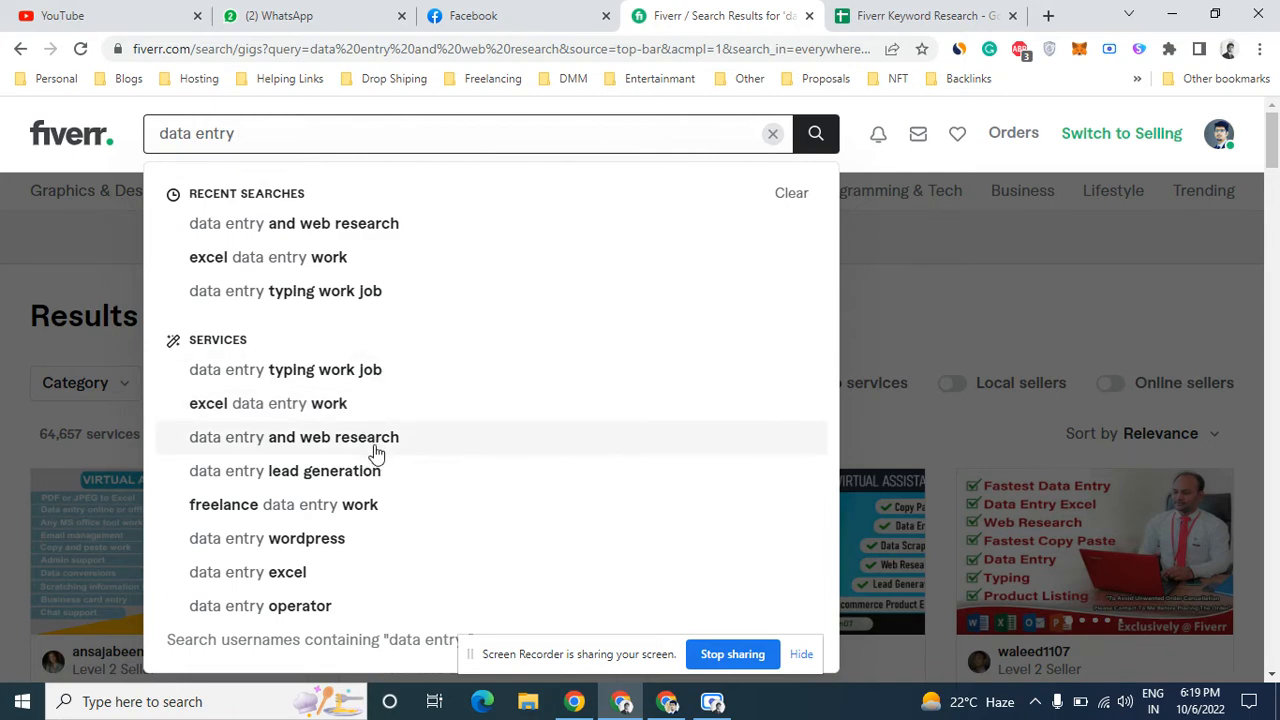
click(390, 480)
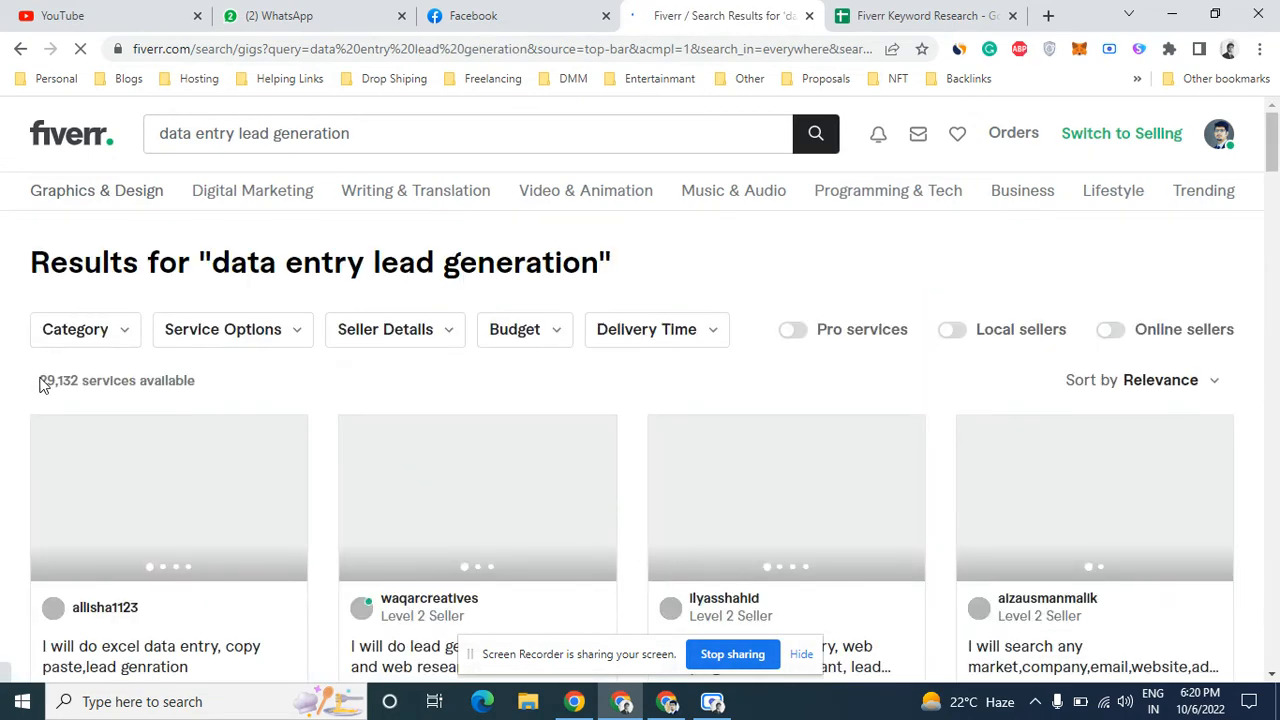
Copy the total service count for "data entry lead generation", 29,132, into the Sellers cell B4 of the keyword sheet
double_click(74, 381)
key(ctrl+c)
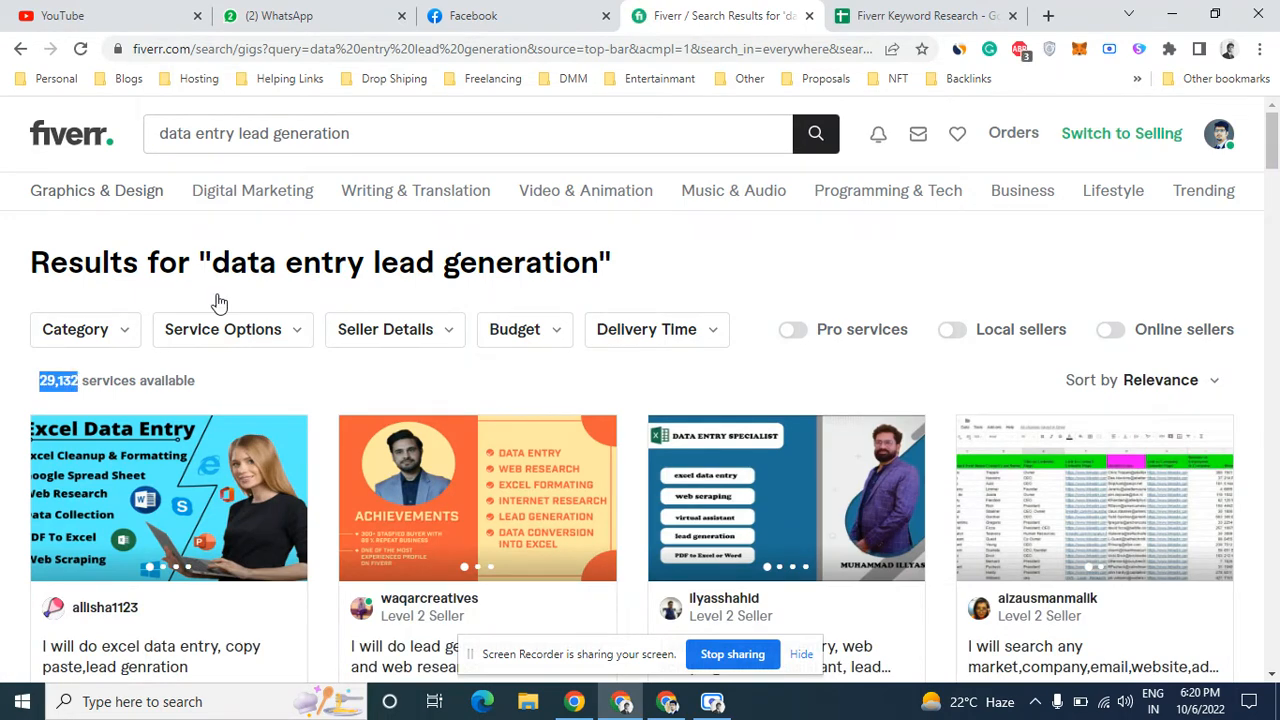
click(934, 12)
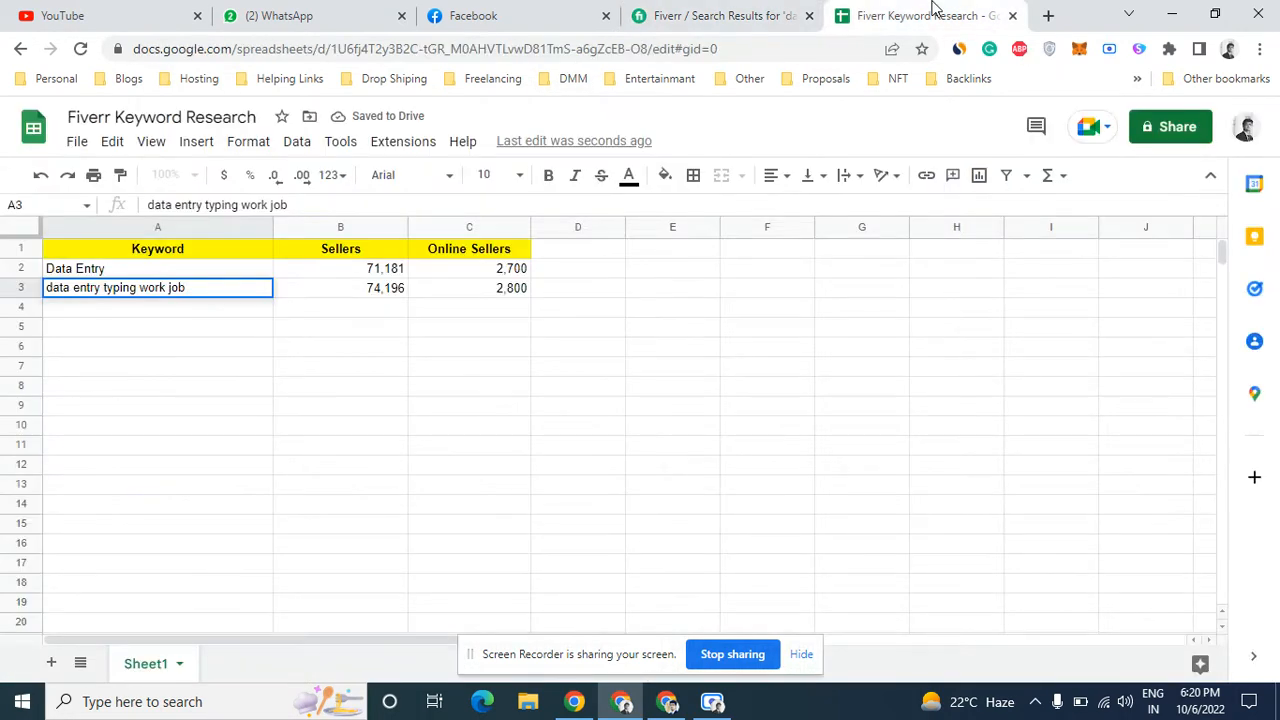
double_click(370, 313)
key(ctrl+v)
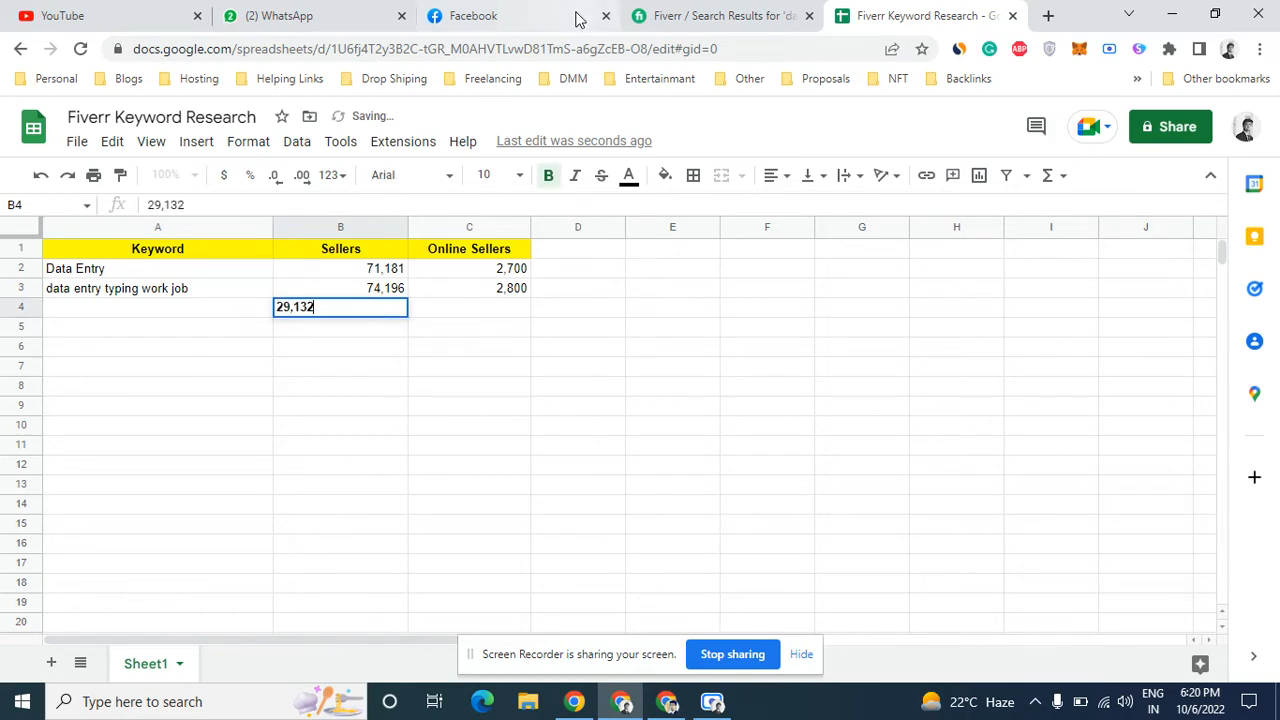
Copy the keyword "data entry lead generation" from the Fiverr results heading into the Keyword cell A4 of the sheet
click(698, 12)
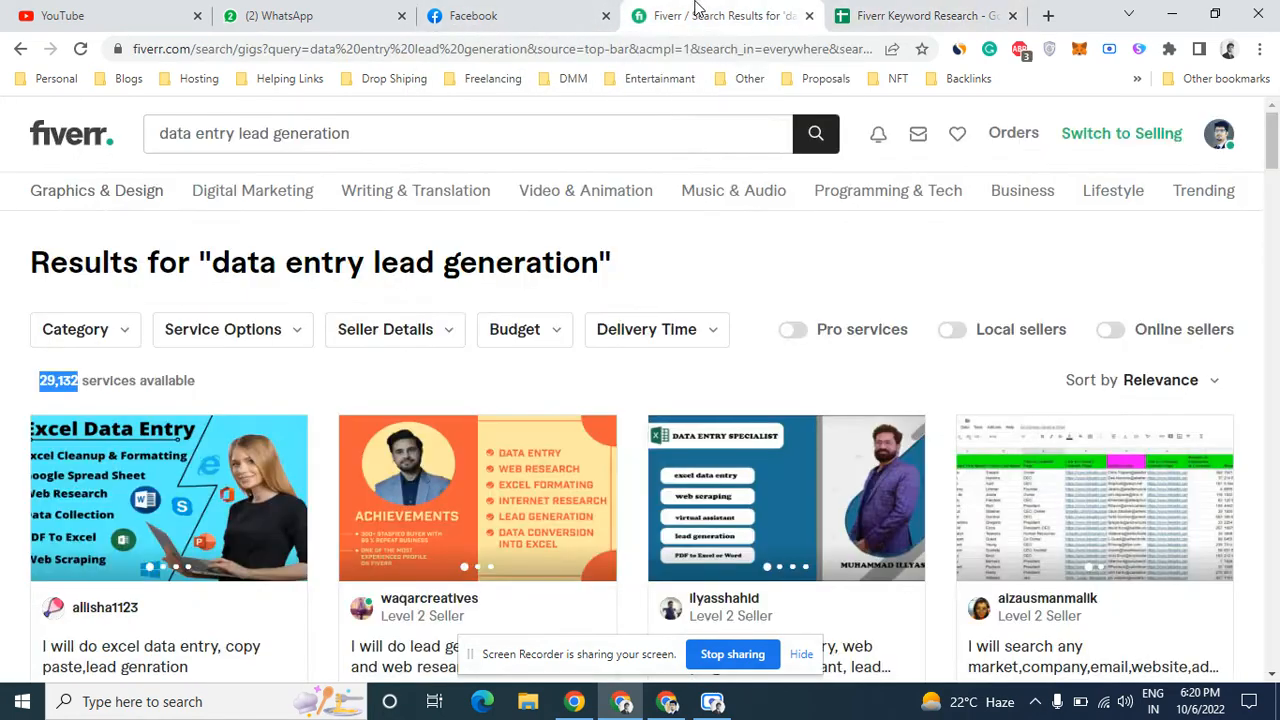
drag(210, 262, 592, 295)
key(ctrl+c)
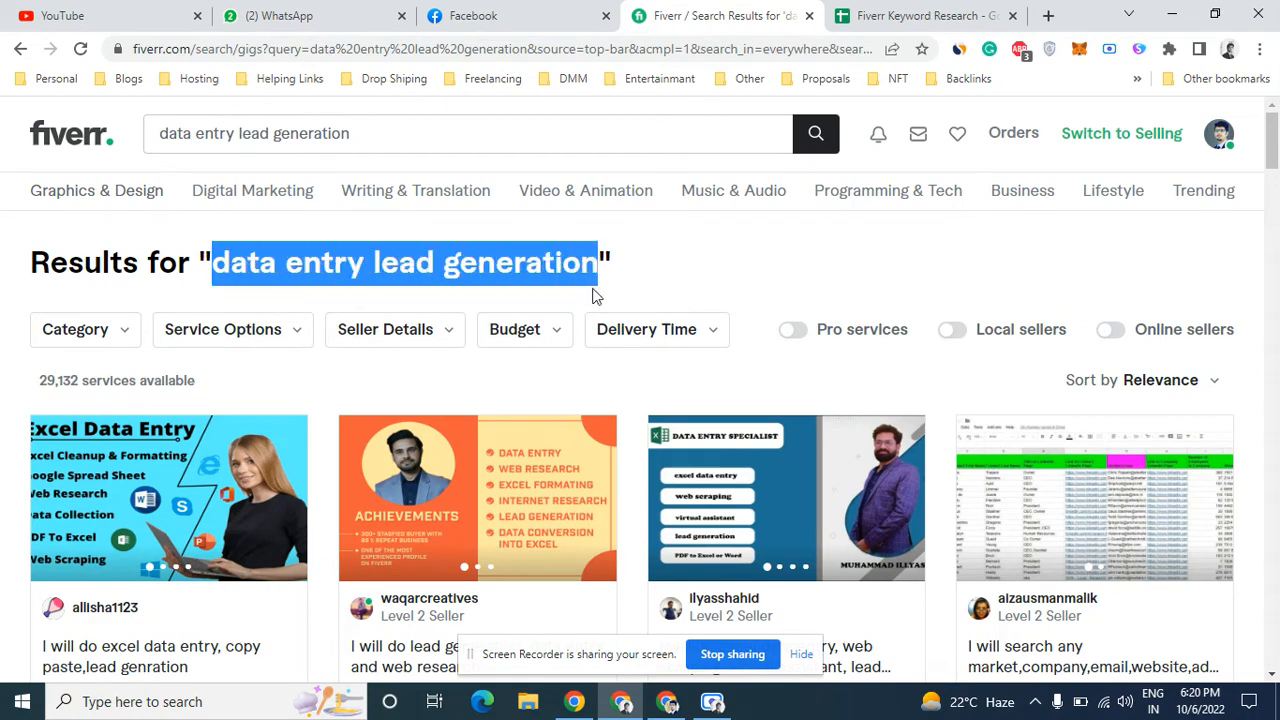
click(572, 10)
click(880, 12)
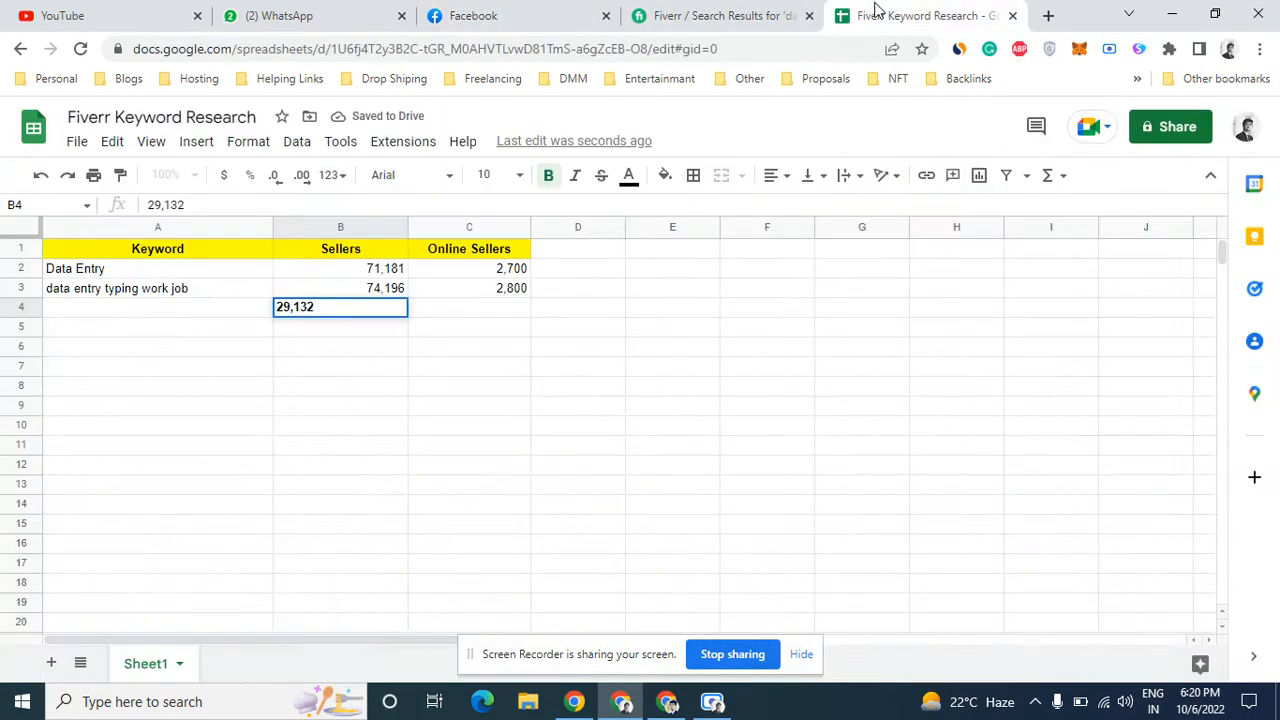
double_click(216, 321)
key(ctrl+v)
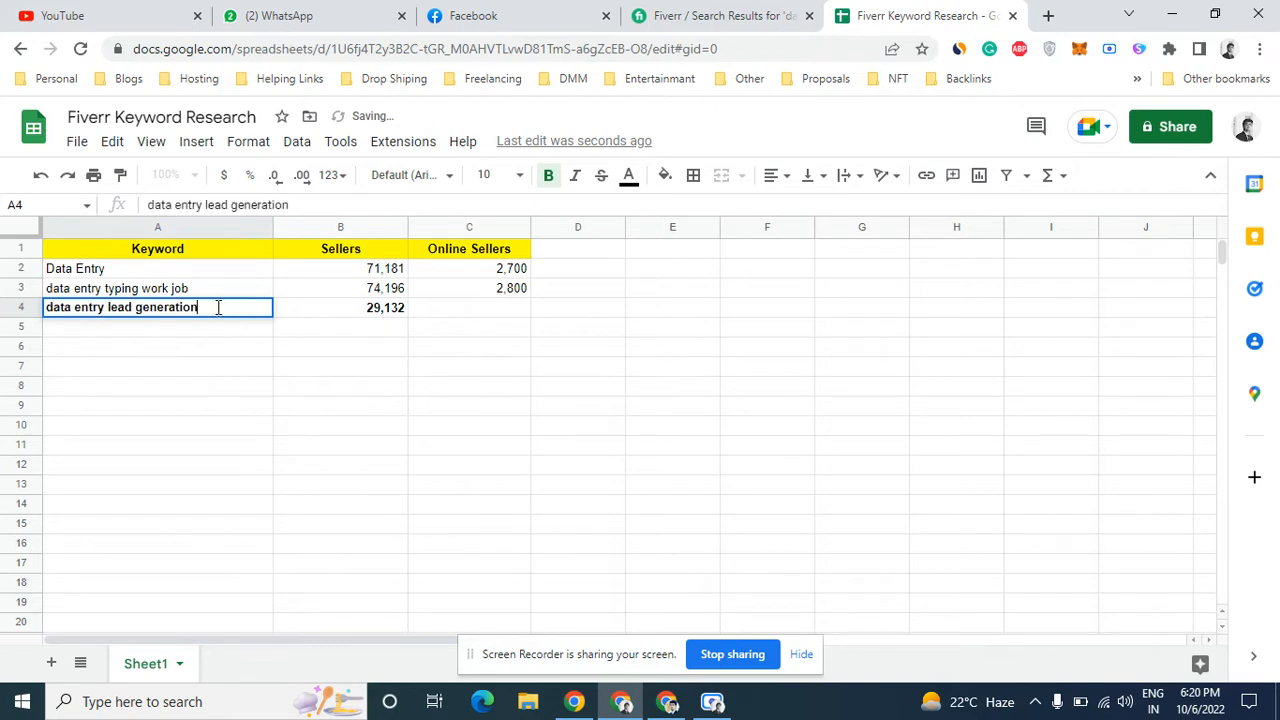
Filter the "data entry lead generation" results on Fiverr to online sellers and copy the count, 2,248, into the Online Sellers cell C4
double_click(449, 309)
click(722, 16)
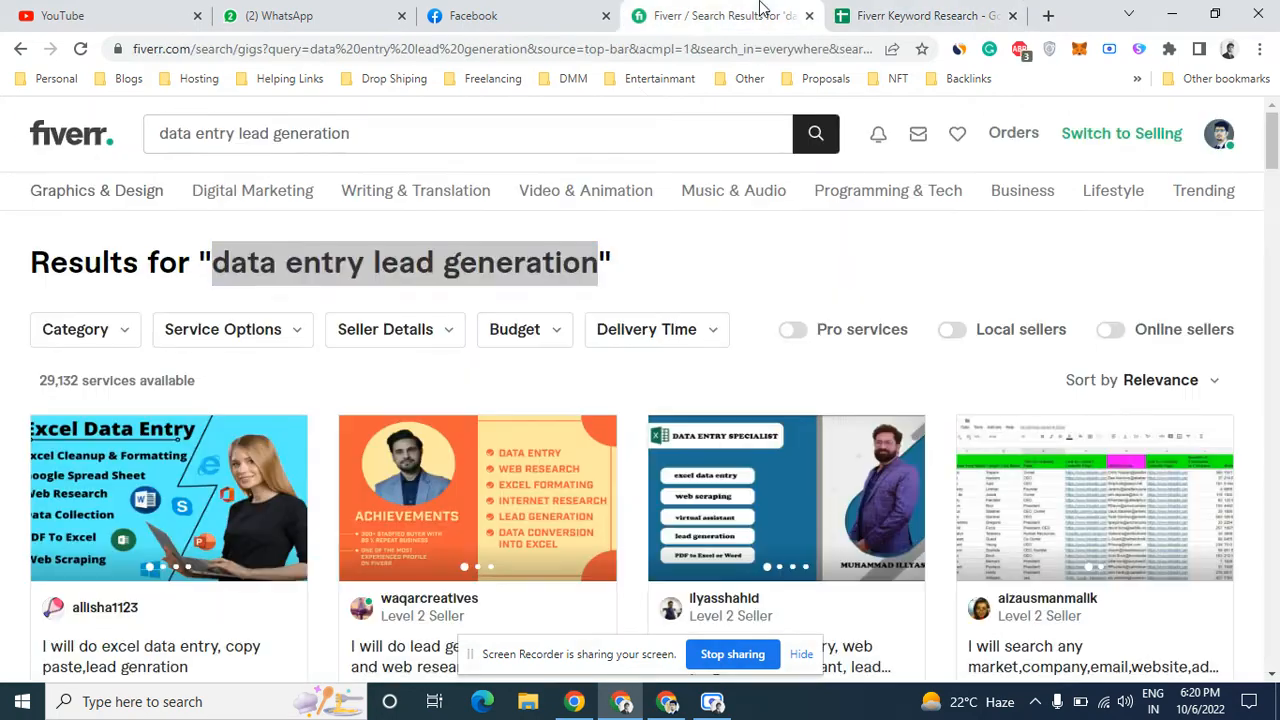
click(1106, 328)
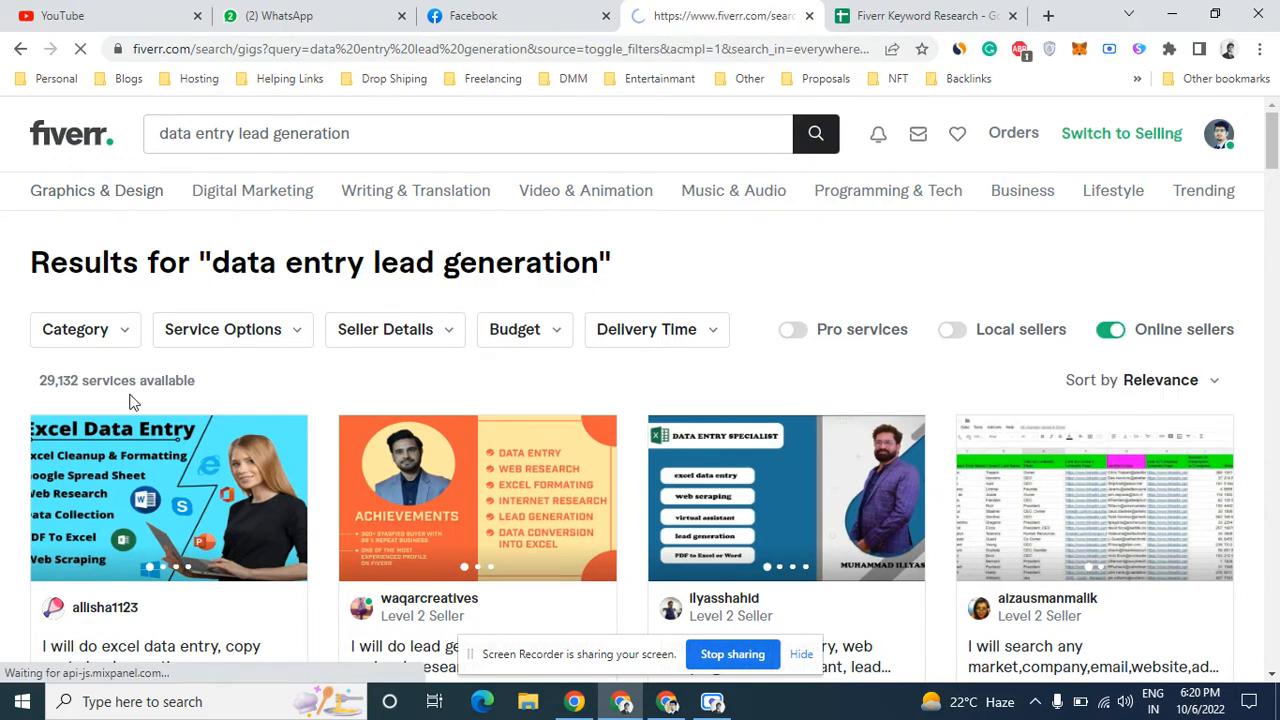
double_click(47, 383)
key(ctrl+c)
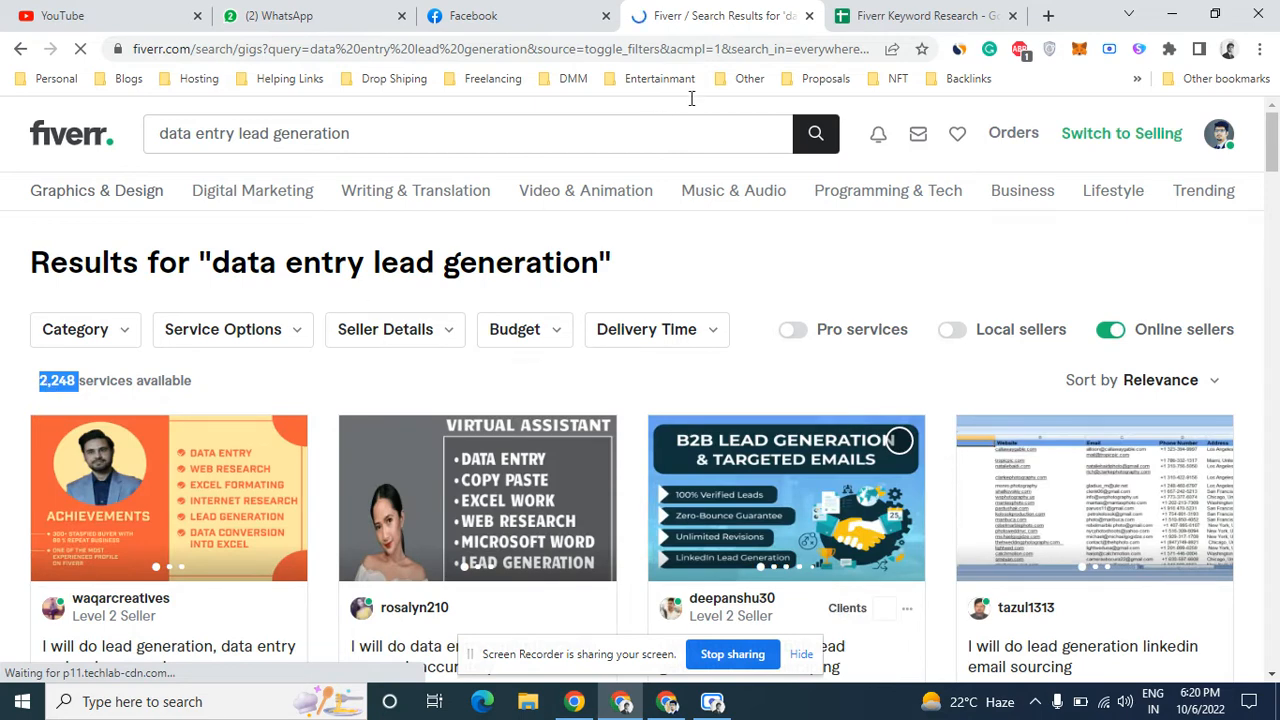
click(865, 12)
key(ctrl+v)
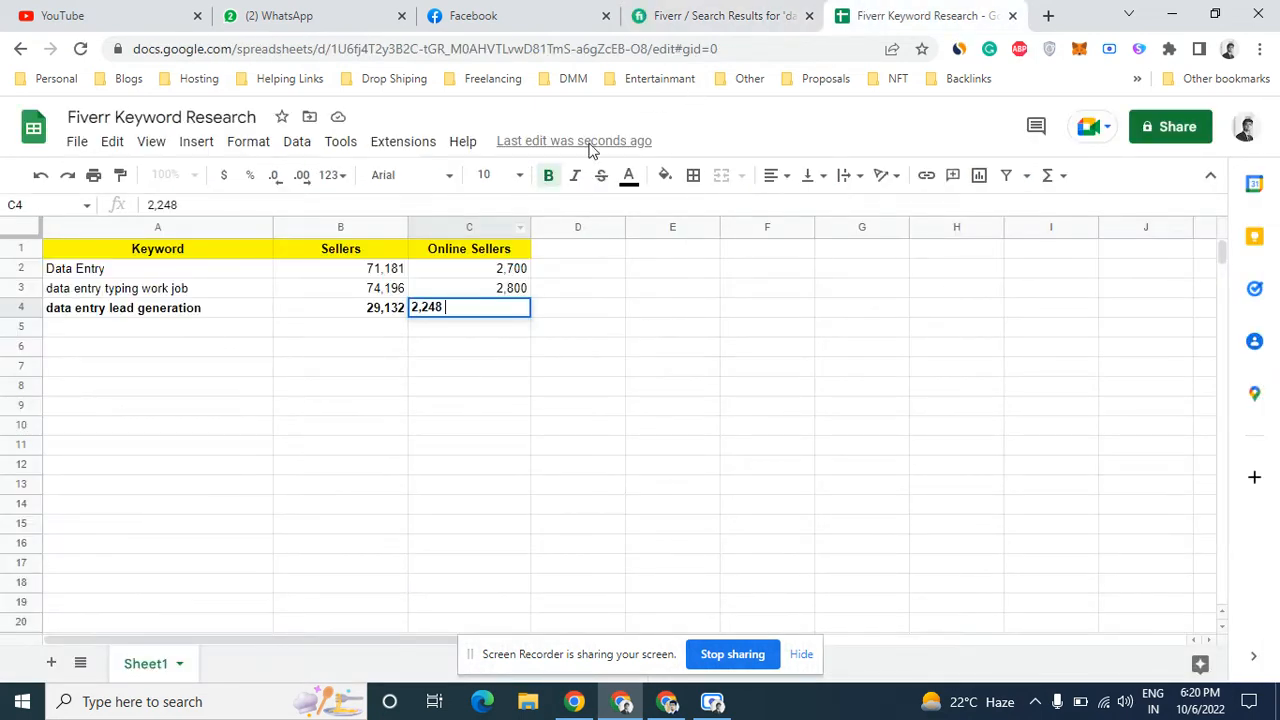
Return to Fiverr and search for the suggested keyword "freelance data entry work"
click(730, 14)
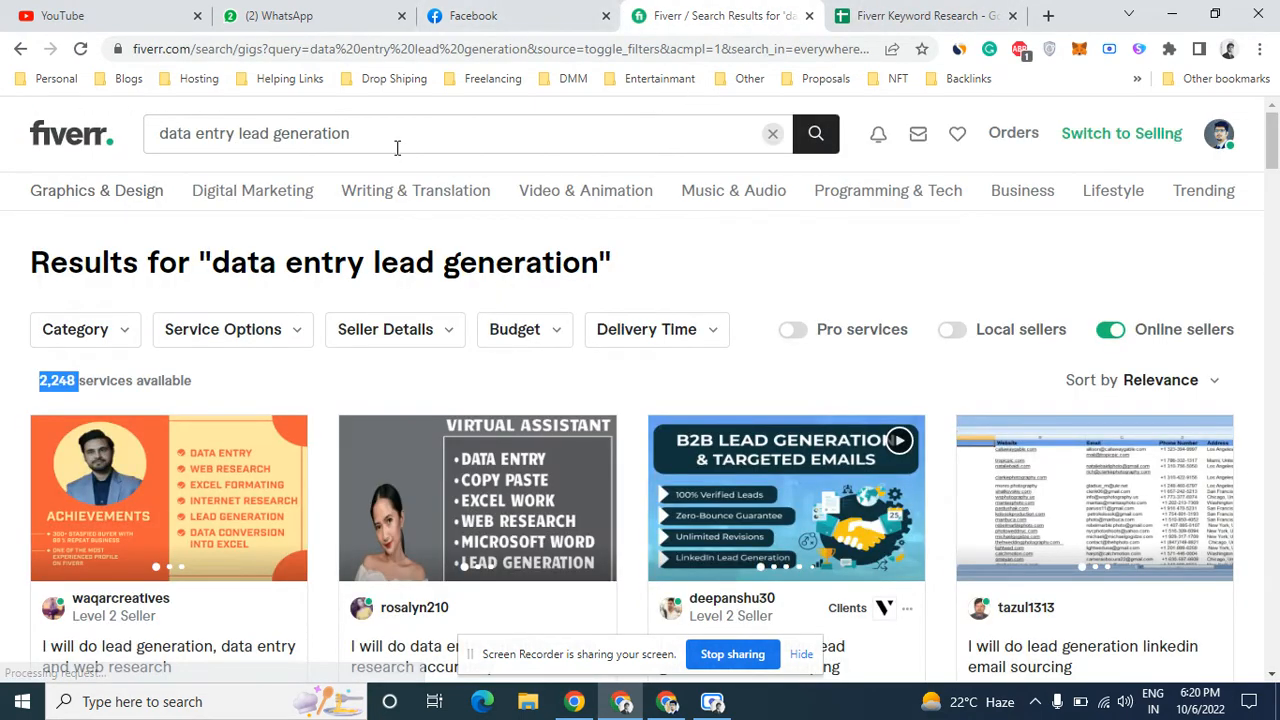
drag(239, 133, 380, 131)
key(BackSpace)
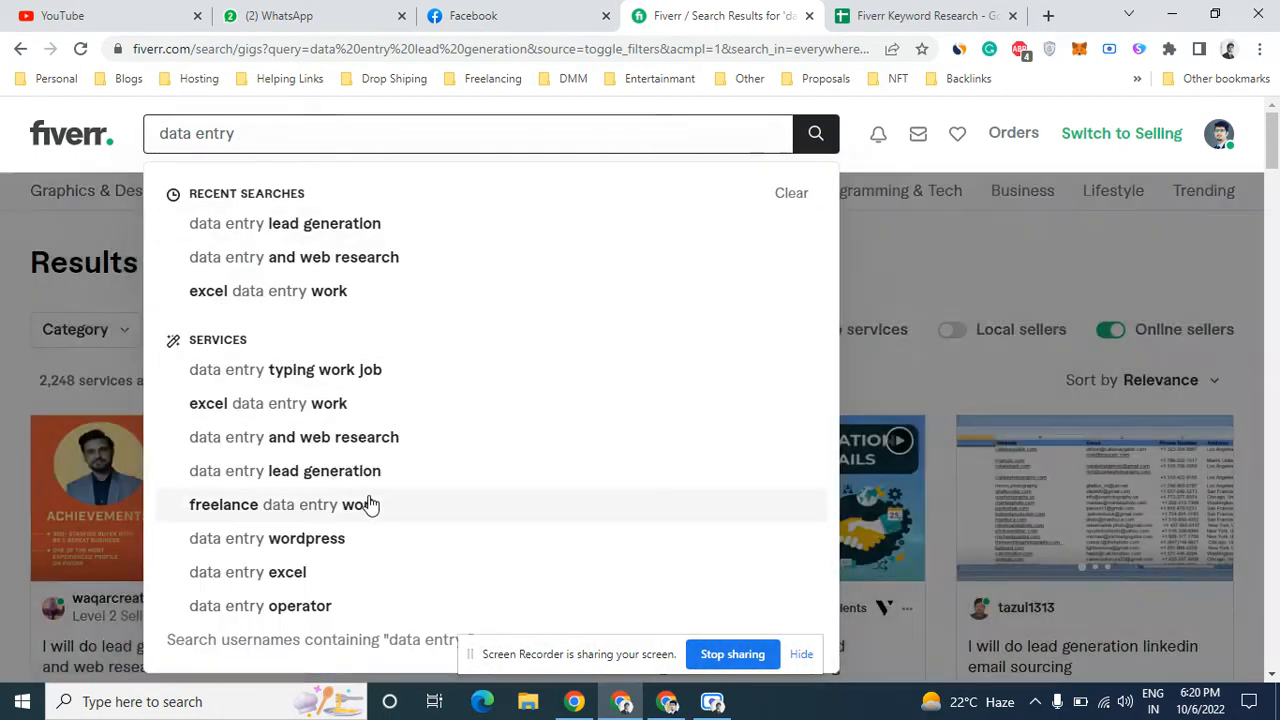
click(368, 504)
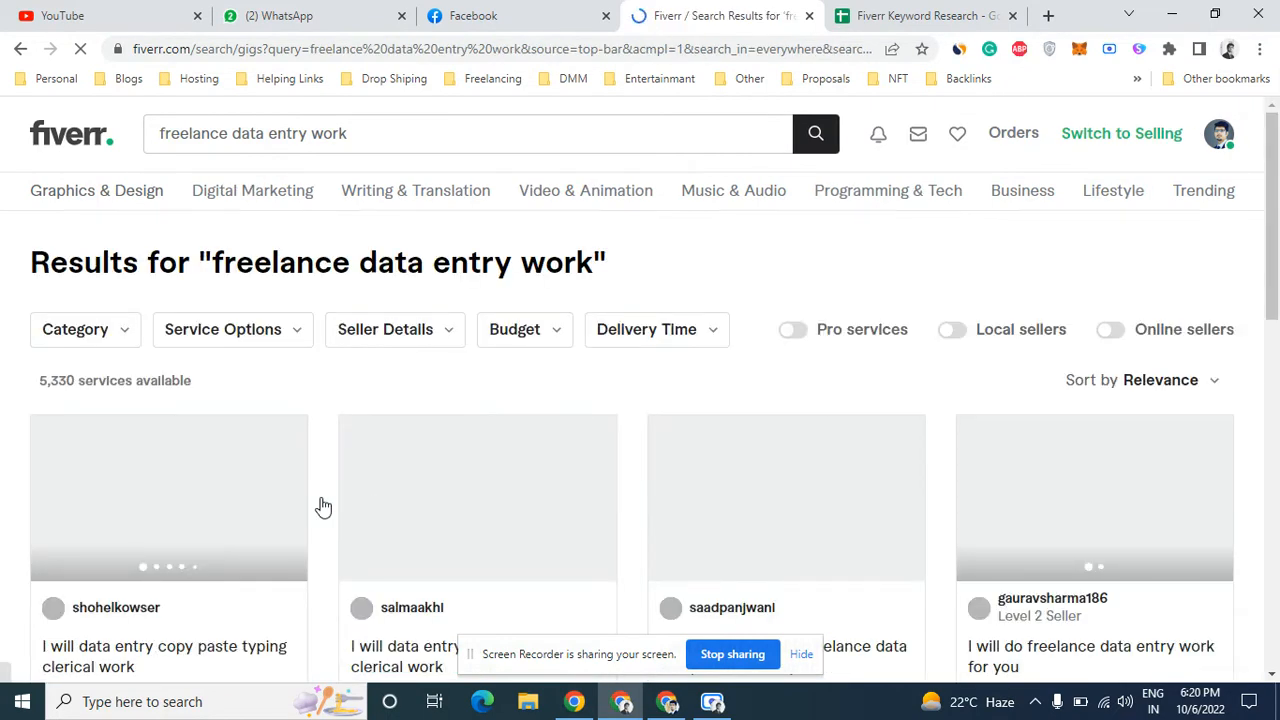
Copy the total service count for "freelance data entry work", 5,330, into the Sellers cell B5 of the keyword sheet
double_click(54, 379)
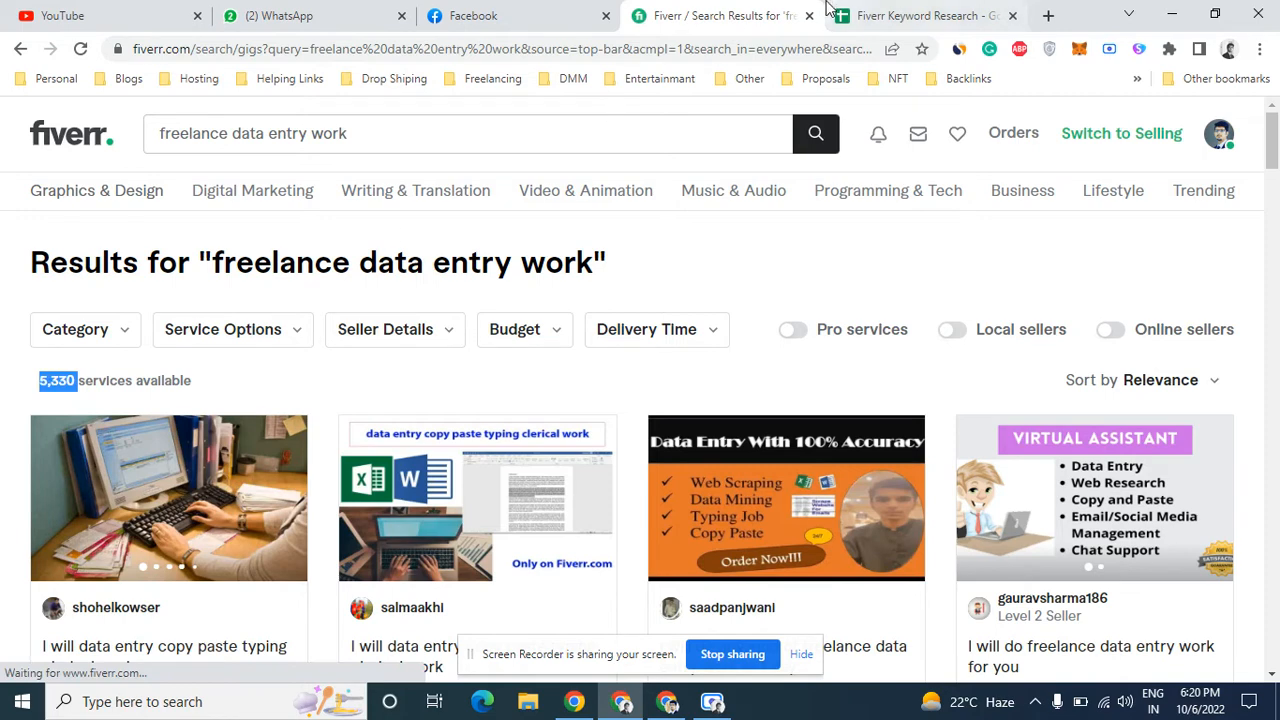
click(870, 12)
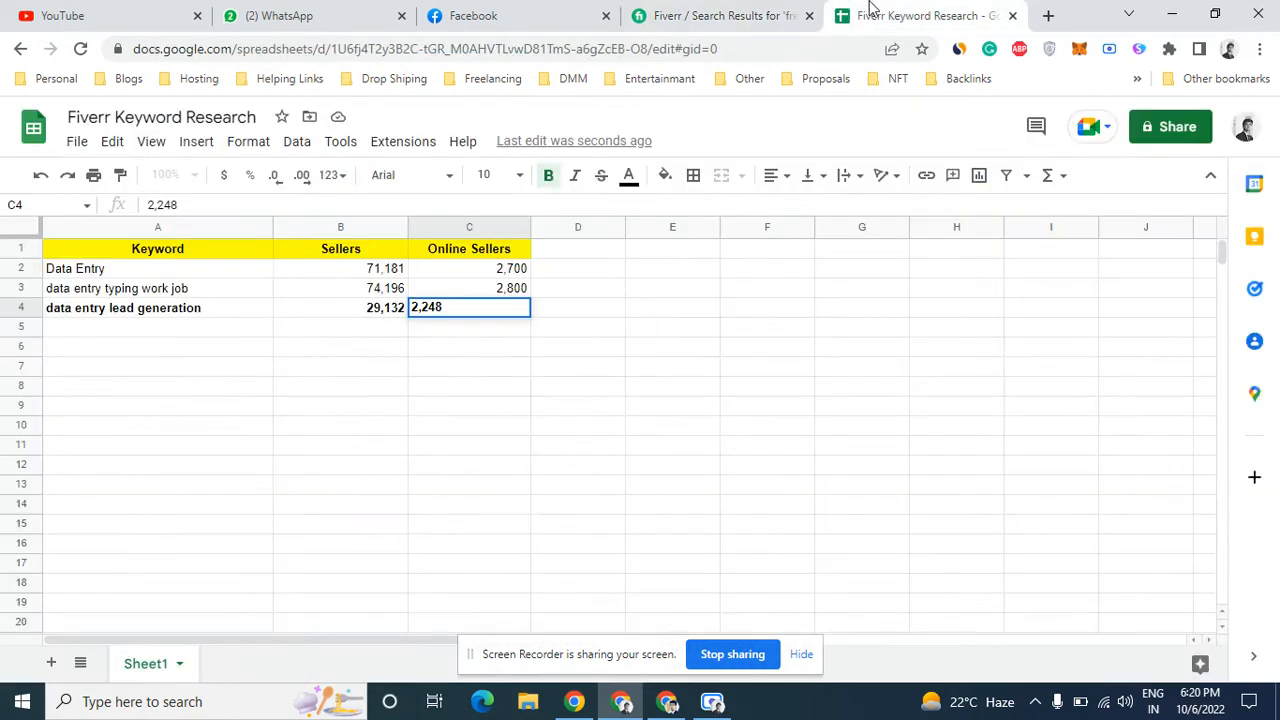
click(360, 331)
text(5,330)
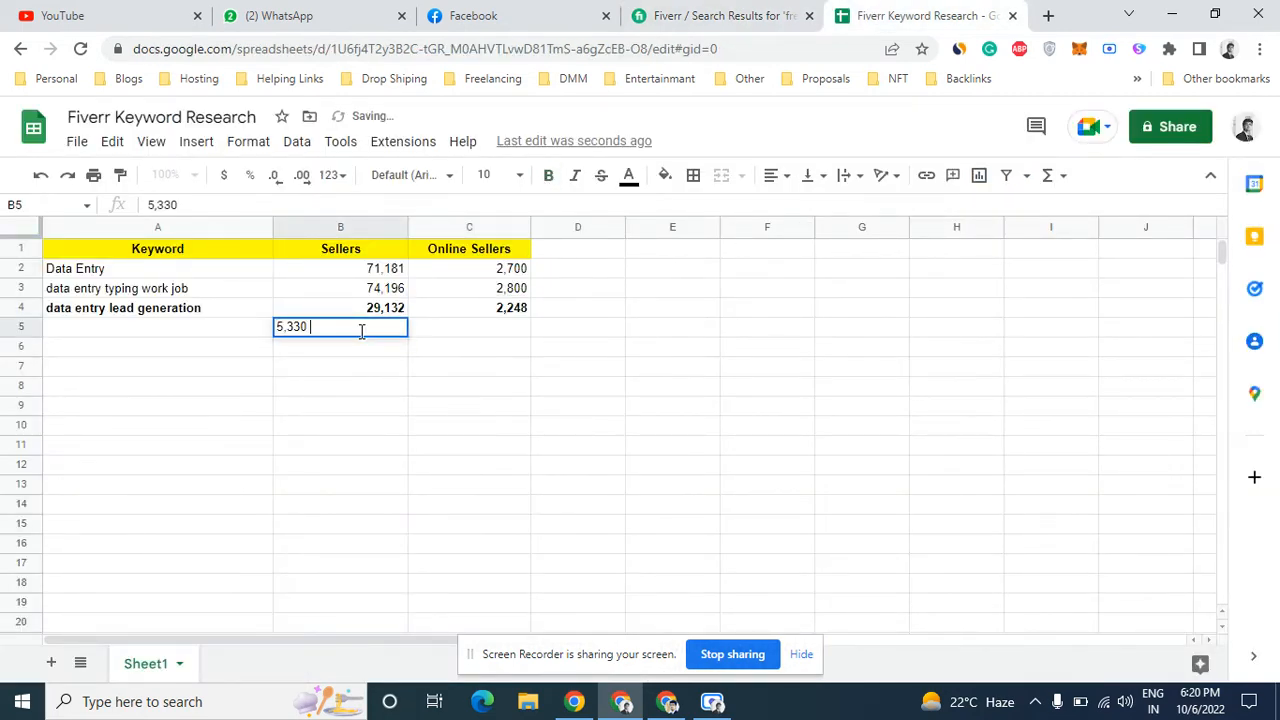
Copy the keyword "freelance data entry work" from the Fiverr results heading into the Keyword cell A5 of the sheet
click(724, 12)
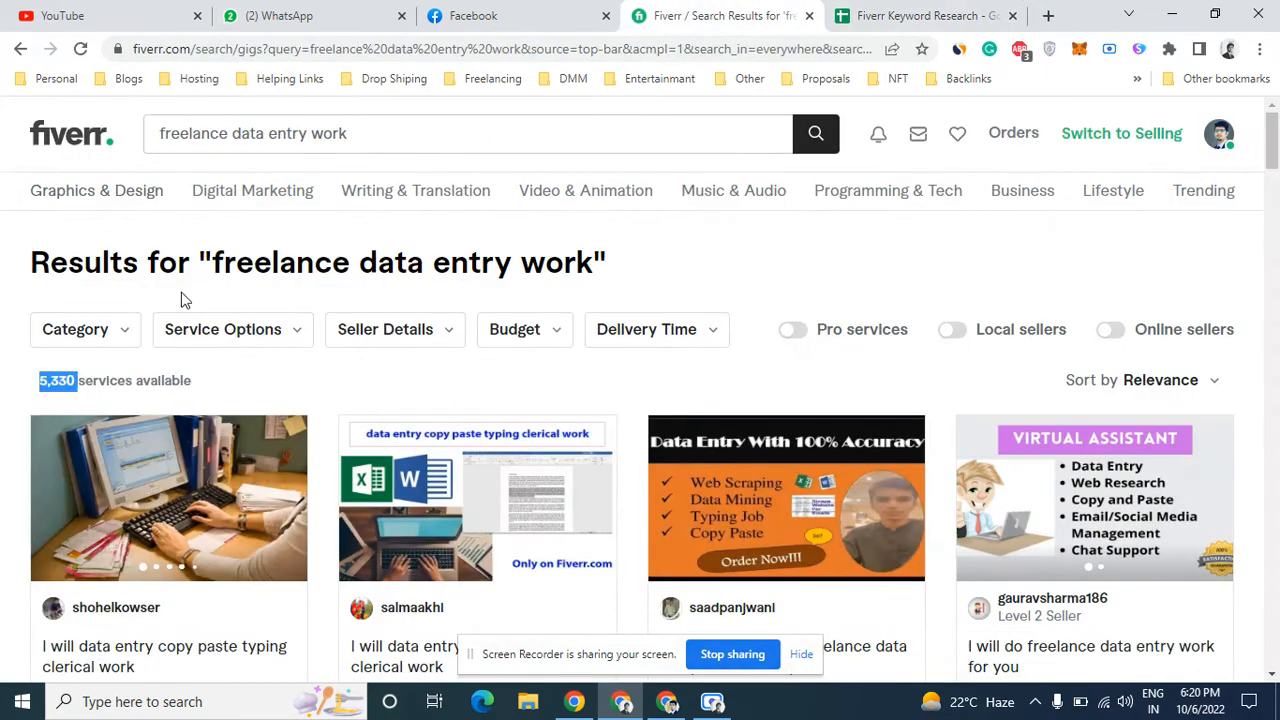
drag(222, 264, 443, 264)
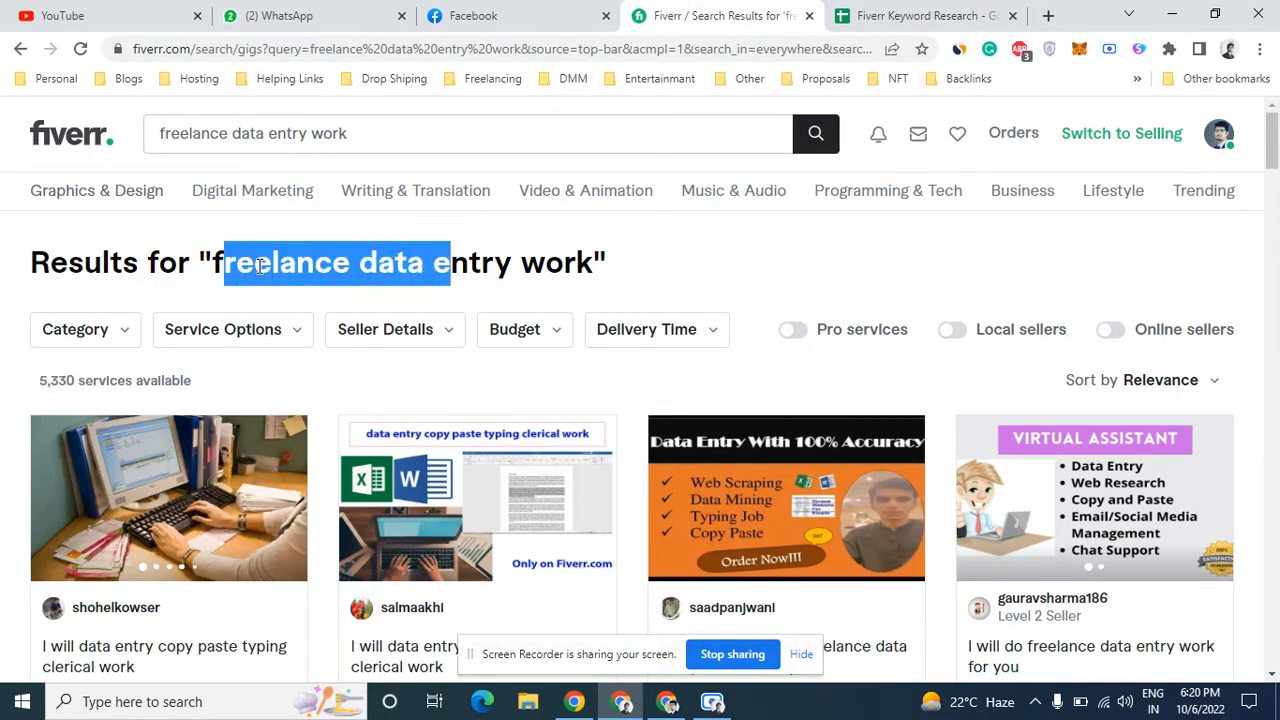
drag(222, 262, 597, 259)
key(ctrl+c)
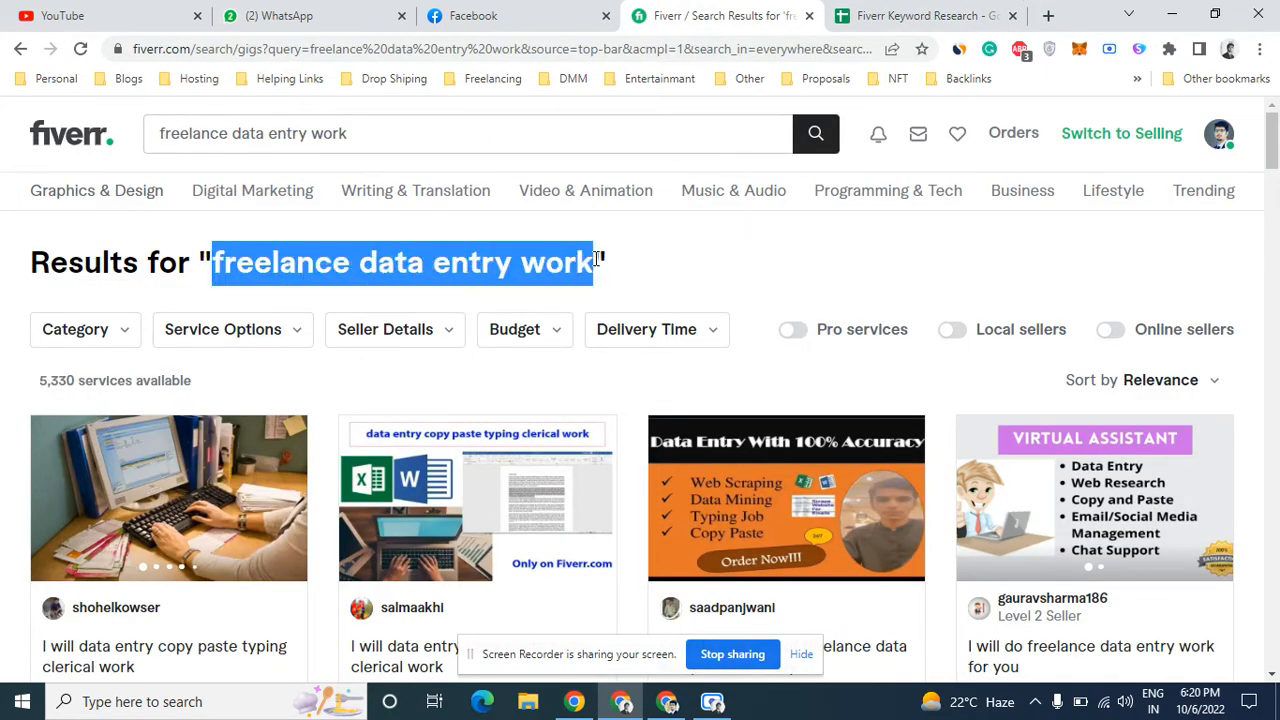
key(ctrl+Tab)
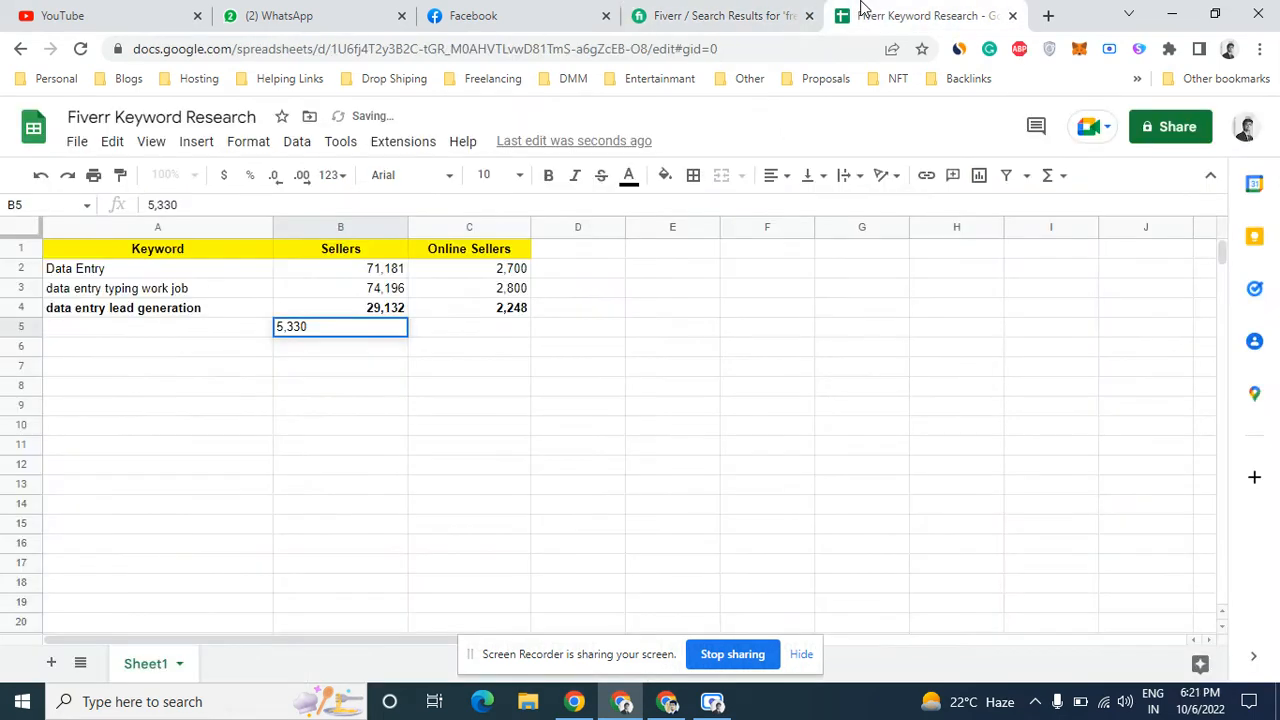
click(197, 331)
key(ctrl+v)
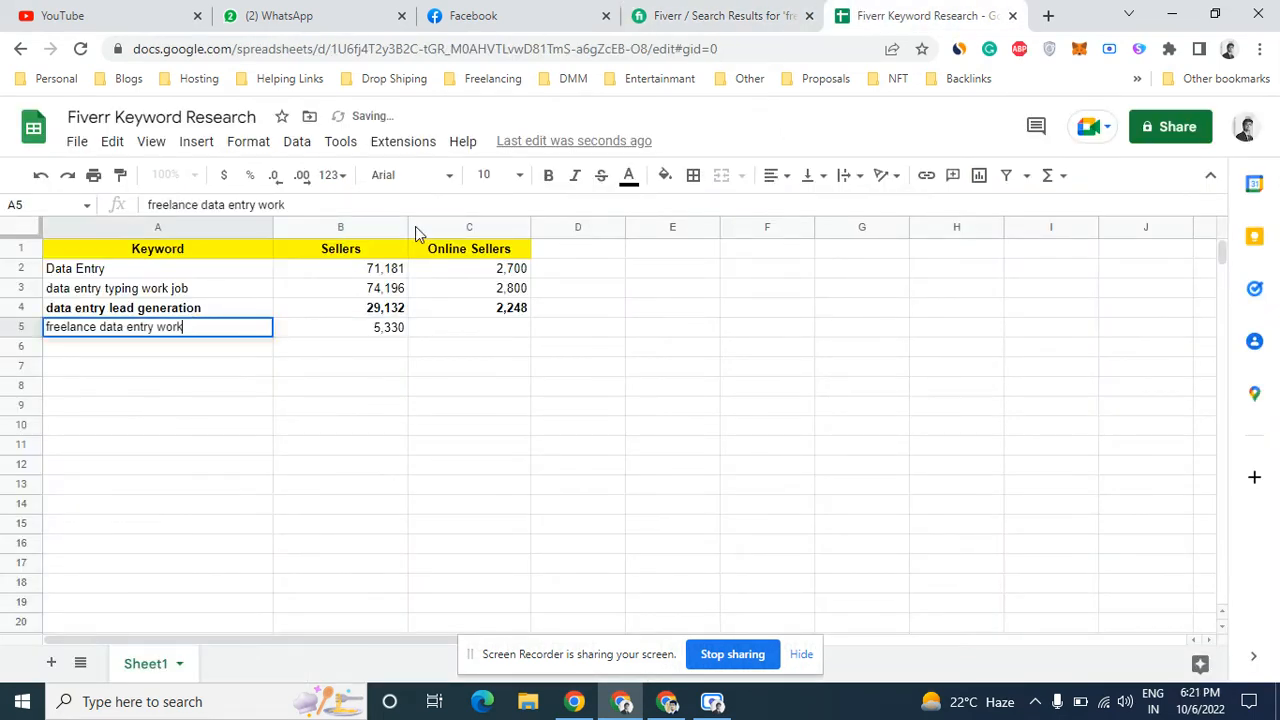
Filter the "freelance data entry work" results on Fiverr to online sellers and copy the count, 252, into the Online Sellers cell C5
click(686, 12)
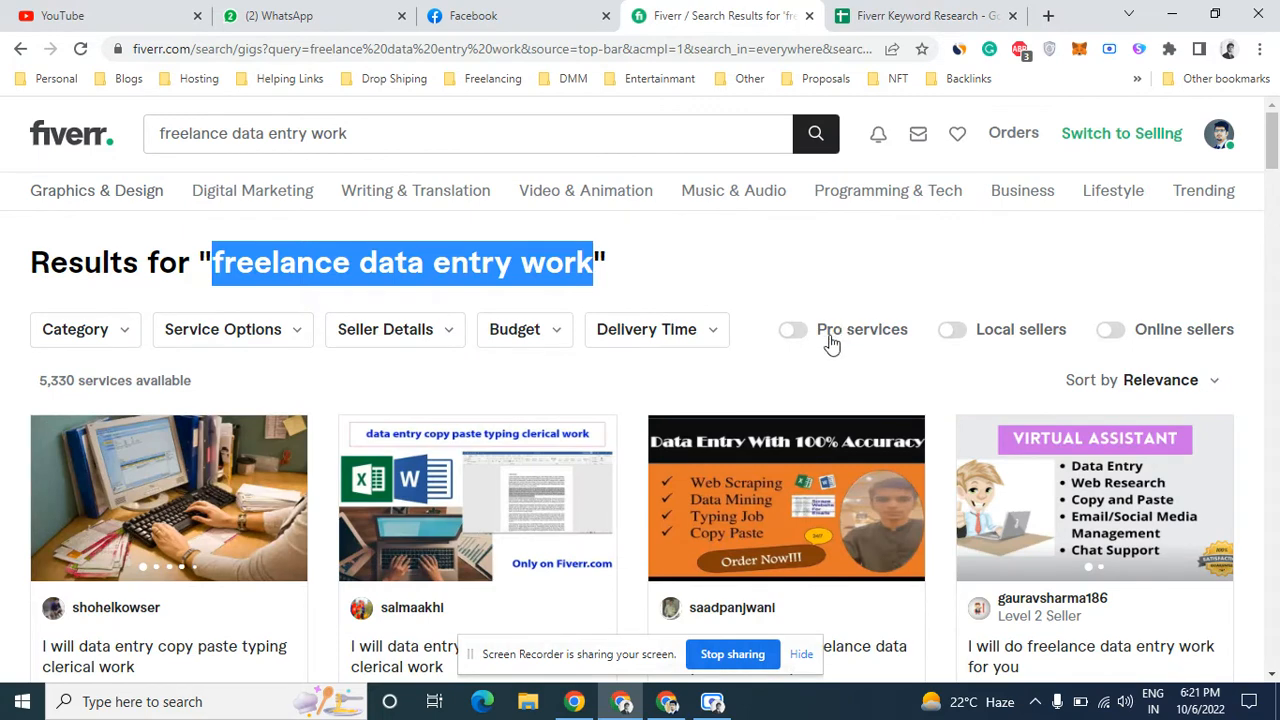
click(1108, 332)
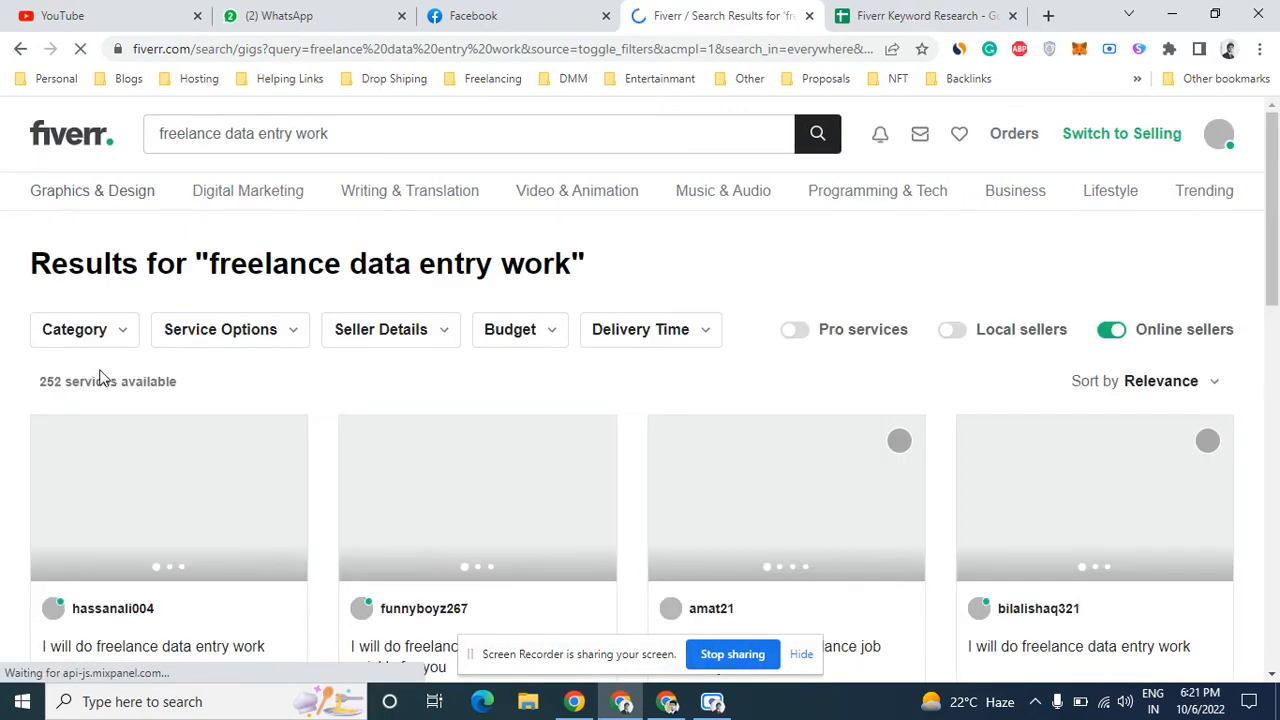
double_click(48, 380)
key(ctrl+c)
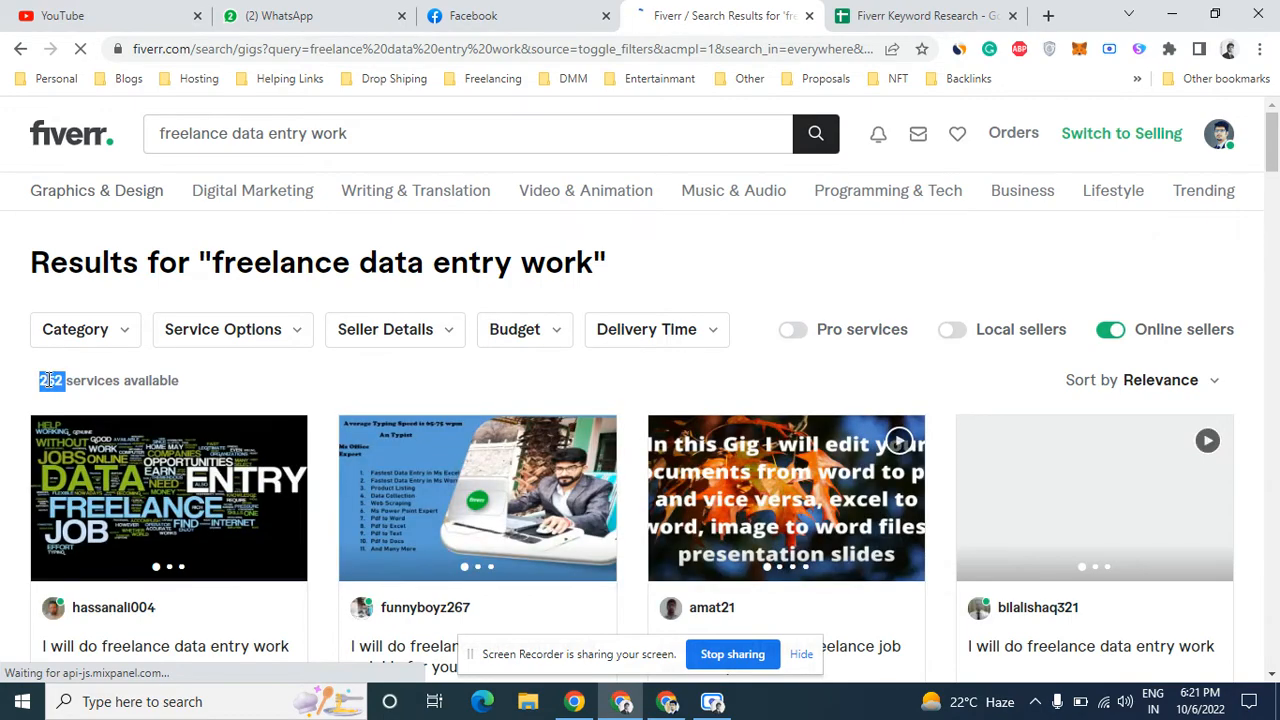
mouse_move(1275, 148)
mouse_down()
mouse_move(1275, 258)
mouse_move(1272, 130)
mouse_up()
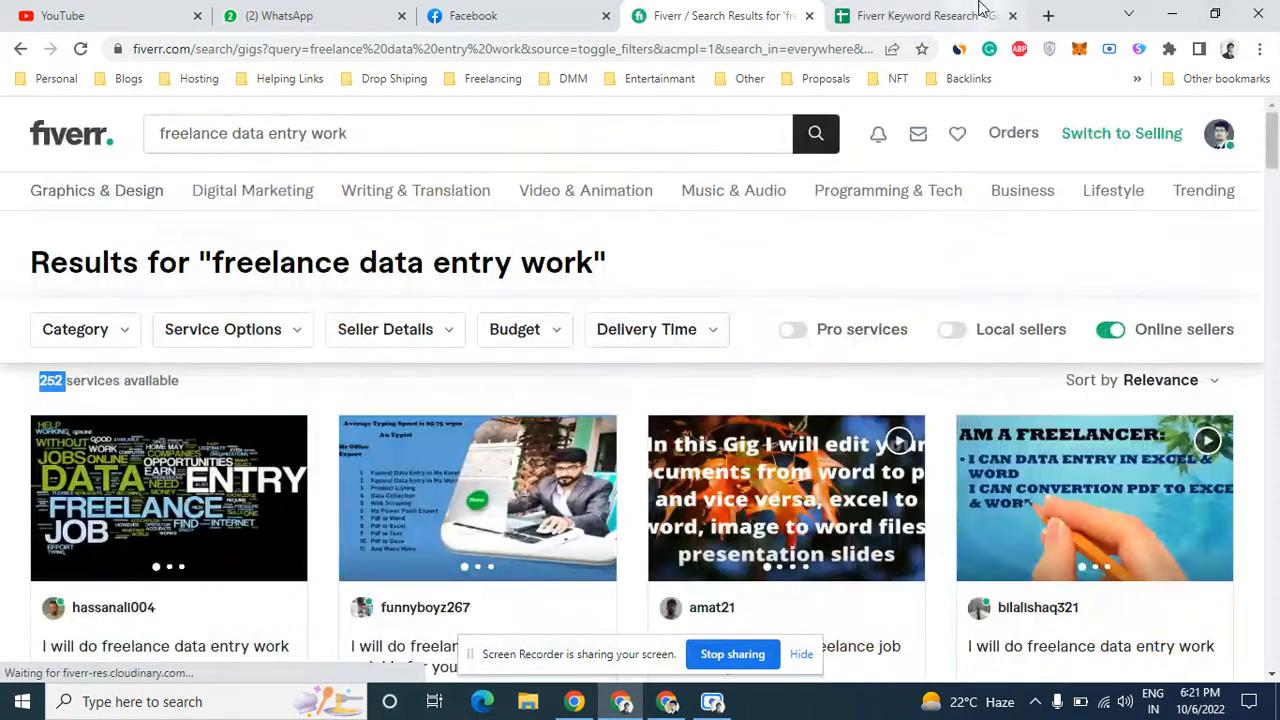
click(925, 15)
double_click(487, 330)
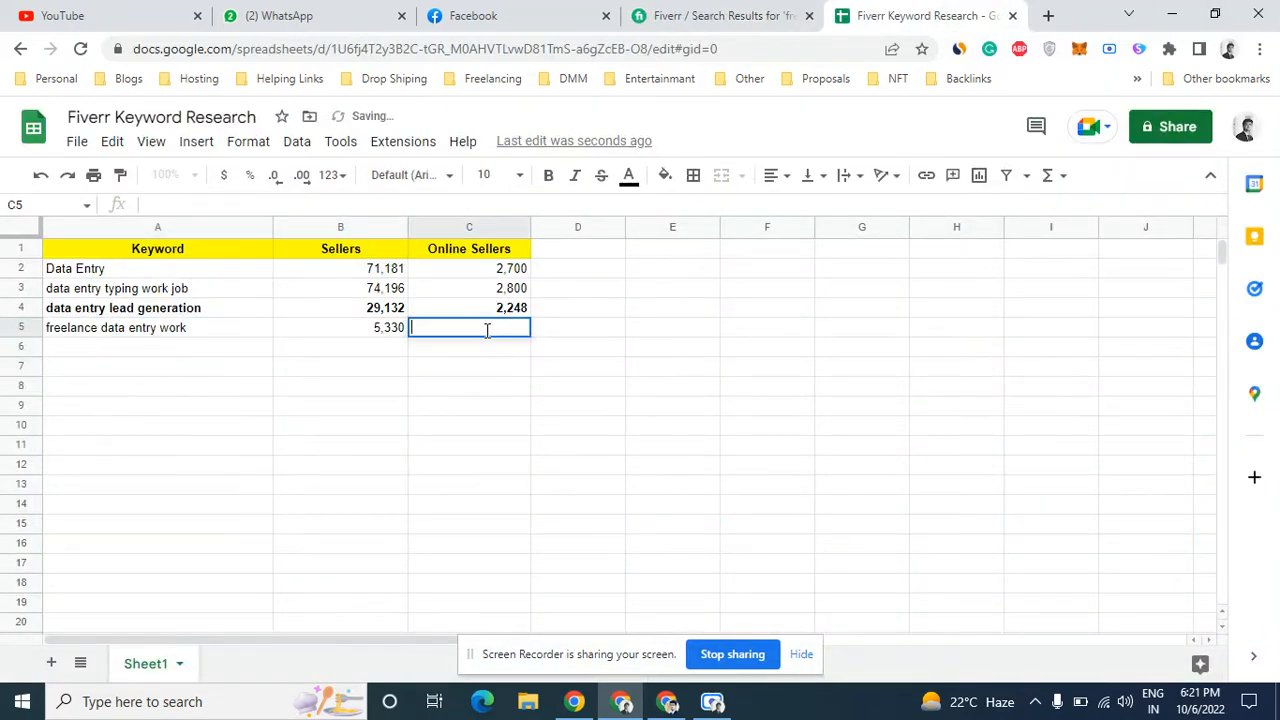
key(ctrl+v)
Return to Fiverr, shorten the search text to "data entry" and search for the suggested keyword "data entry excel"
click(712, 15)
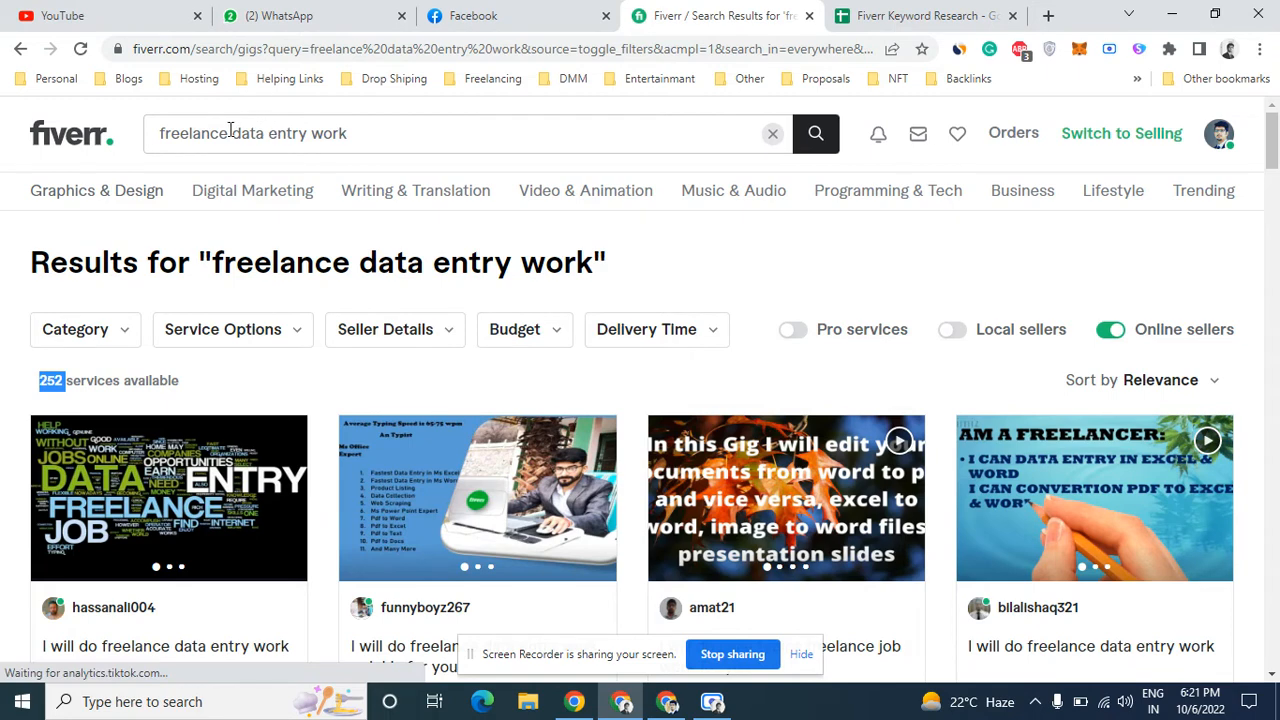
drag(230, 130, 143, 134)
key(BackSpace)
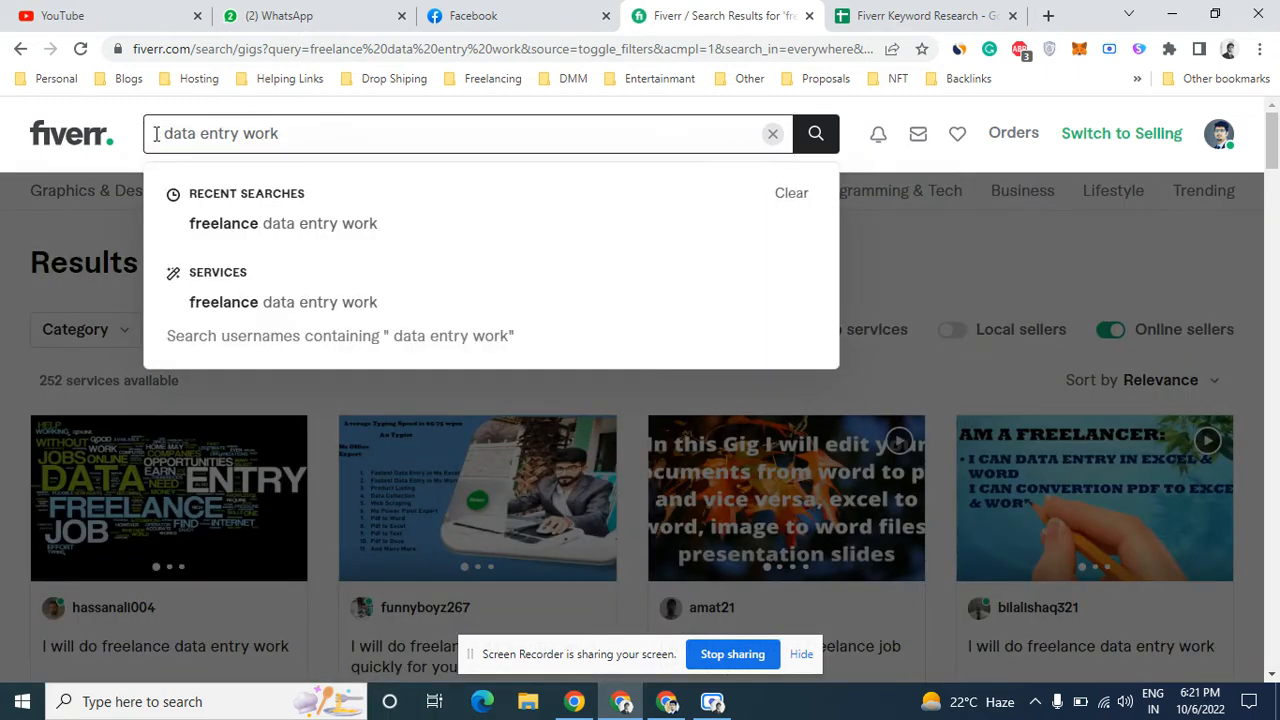
key(Delete)
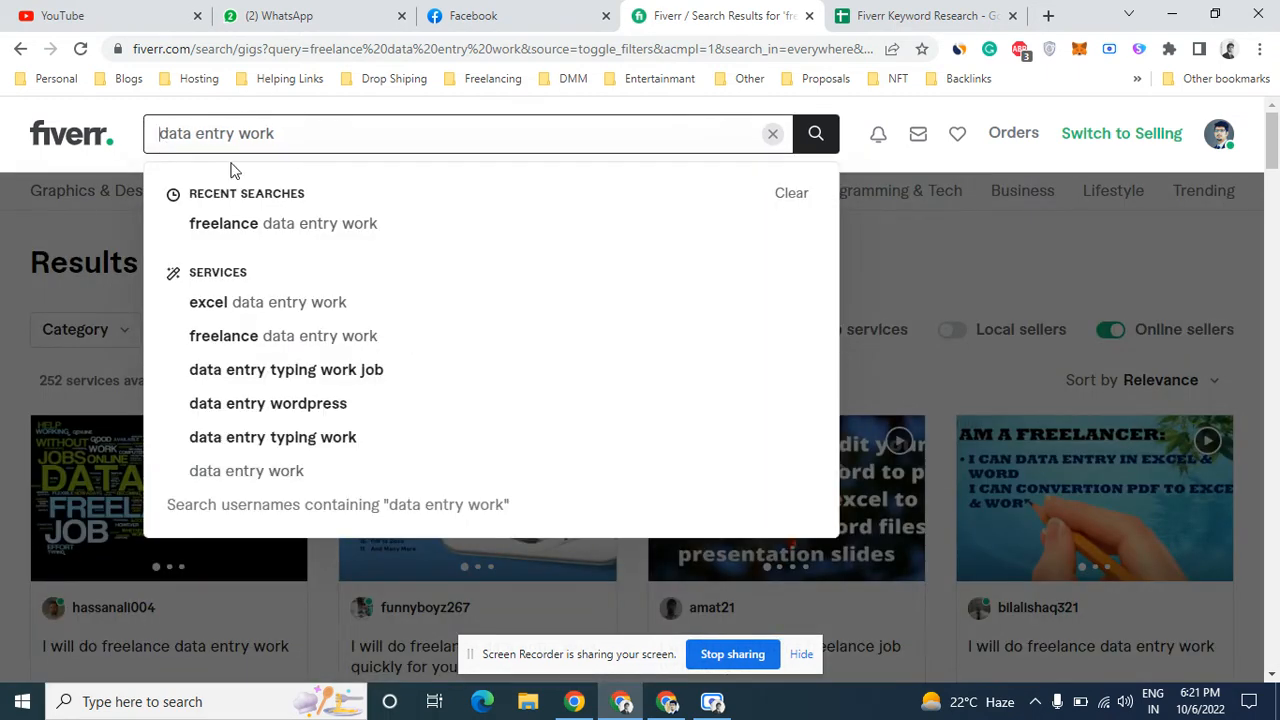
drag(238, 134, 277, 136)
key(BackSpace)
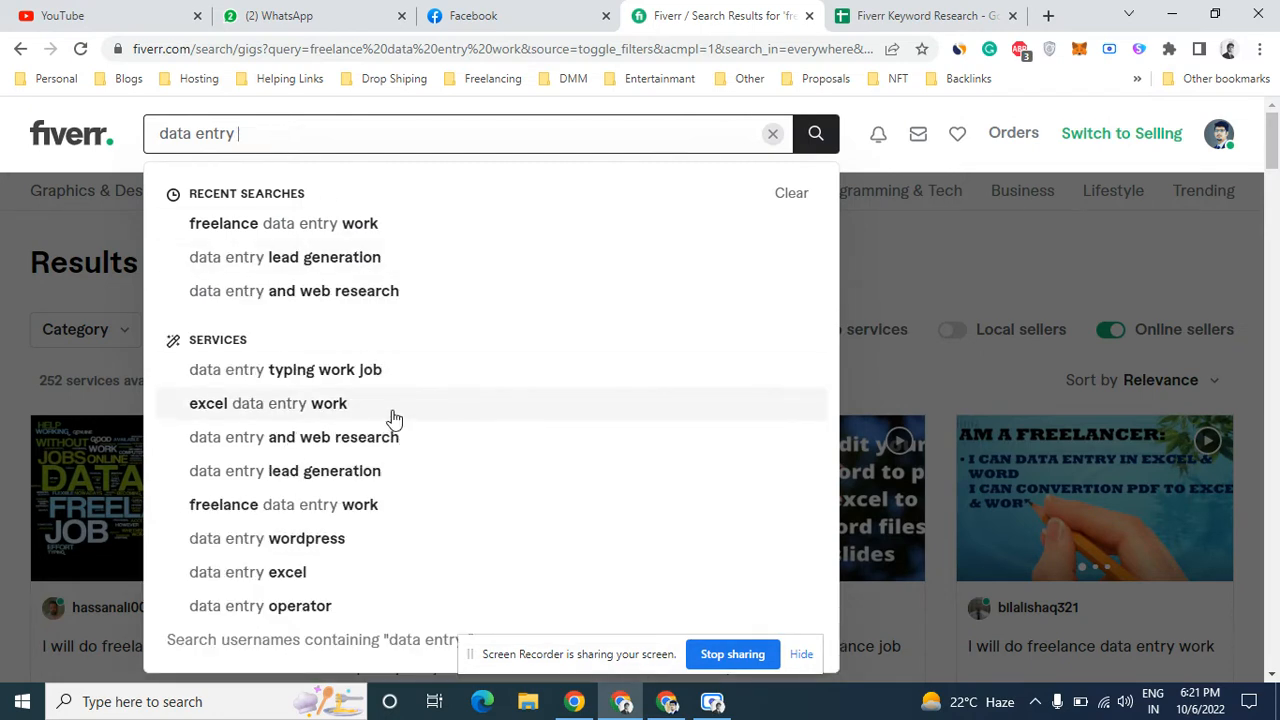
right_click(416, 541)
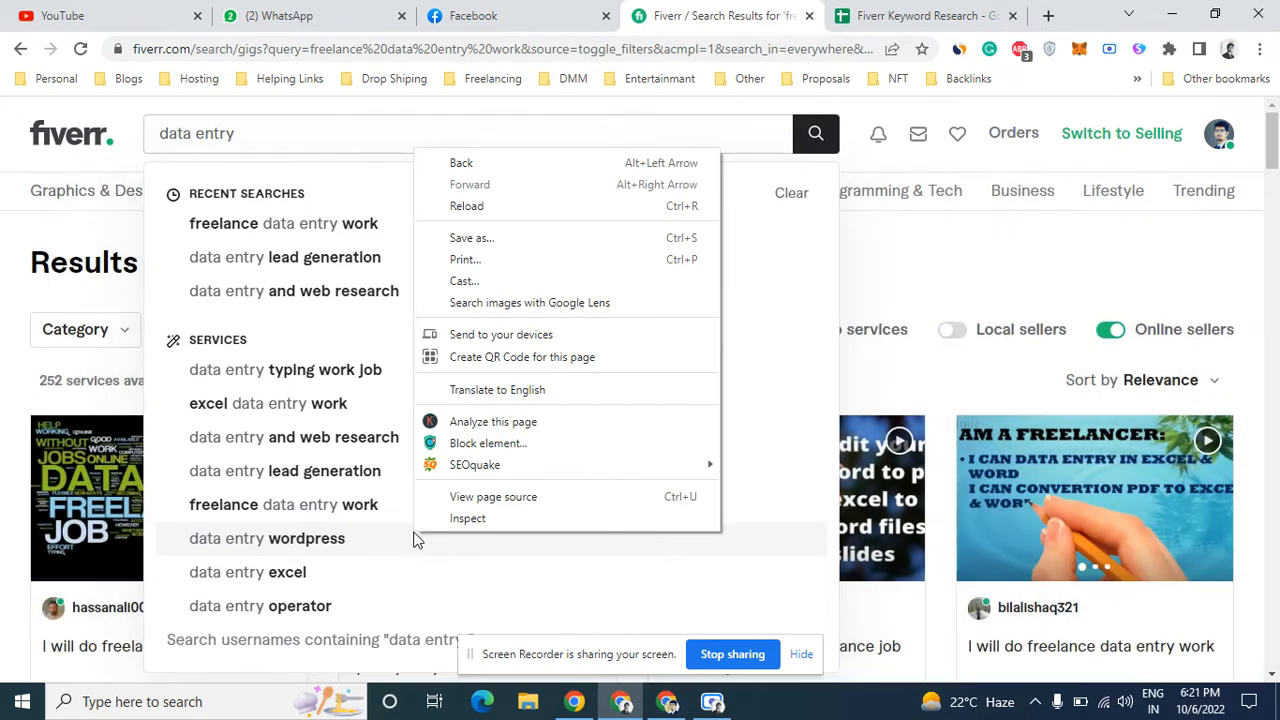
click(310, 570)
click(286, 571)
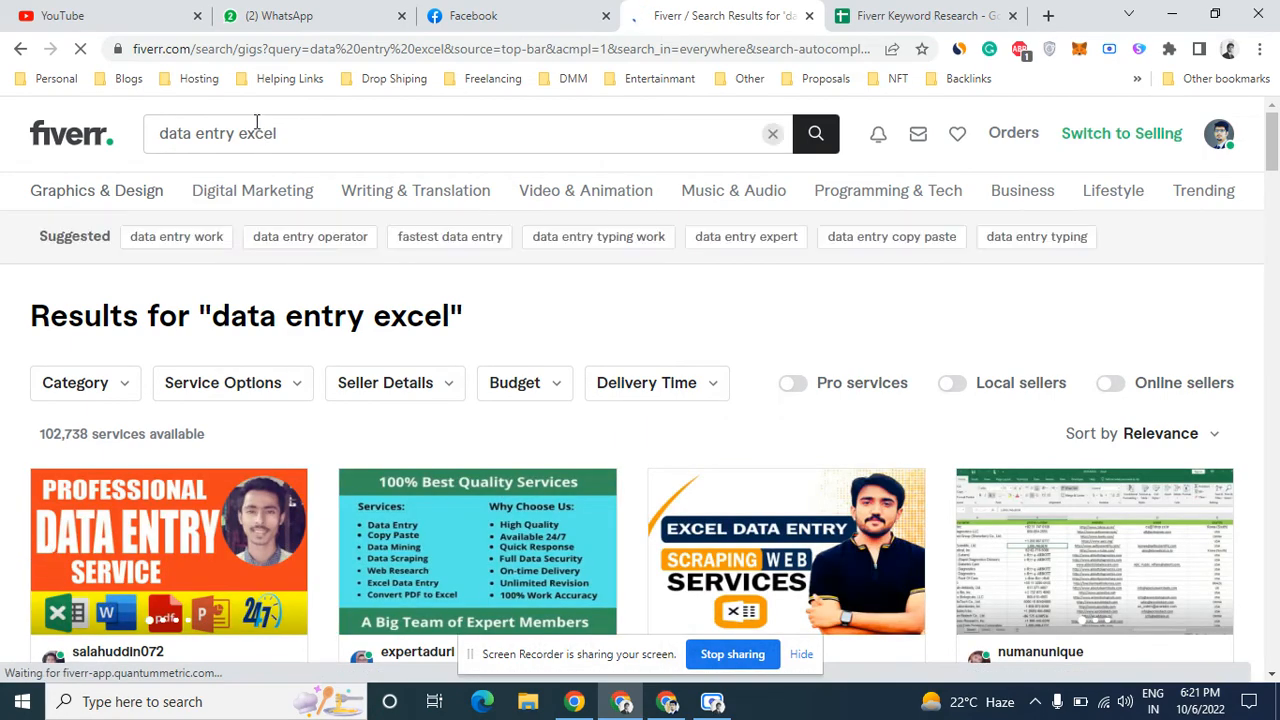
Open the suggested related search "data entry operator" from the "data entry excel" results
click(308, 130)
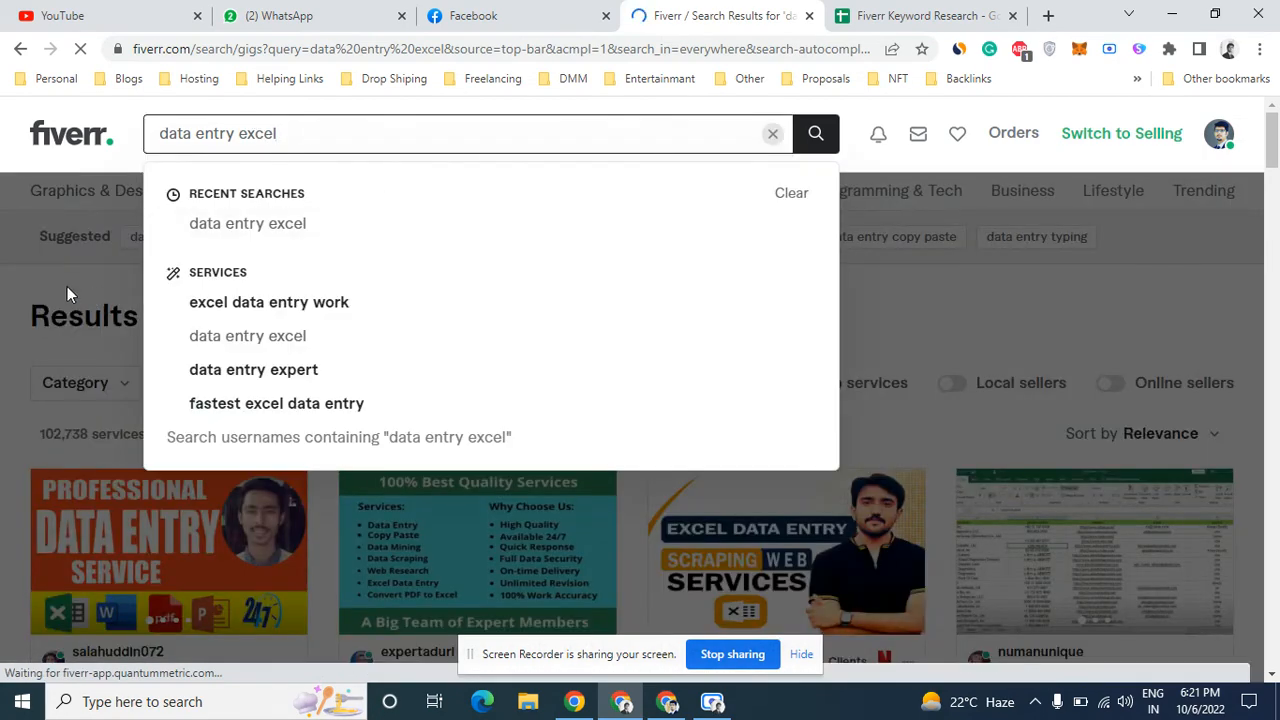
click(60, 283)
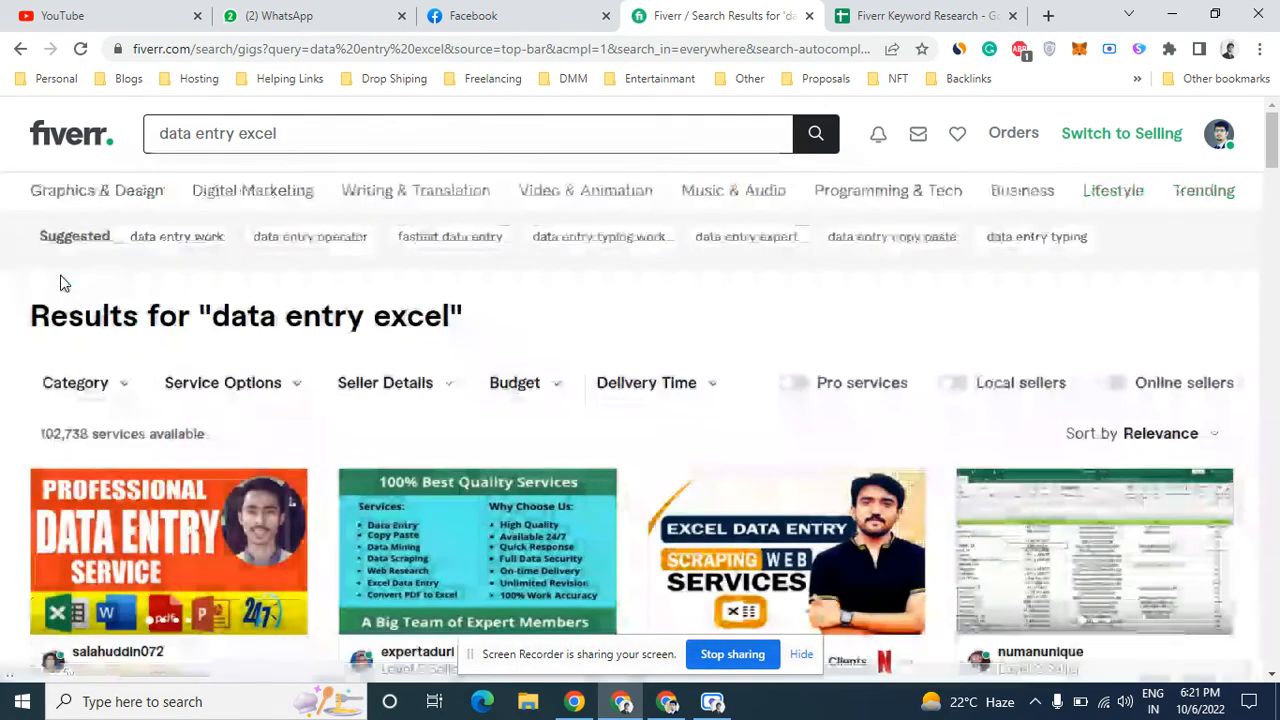
click(337, 253)
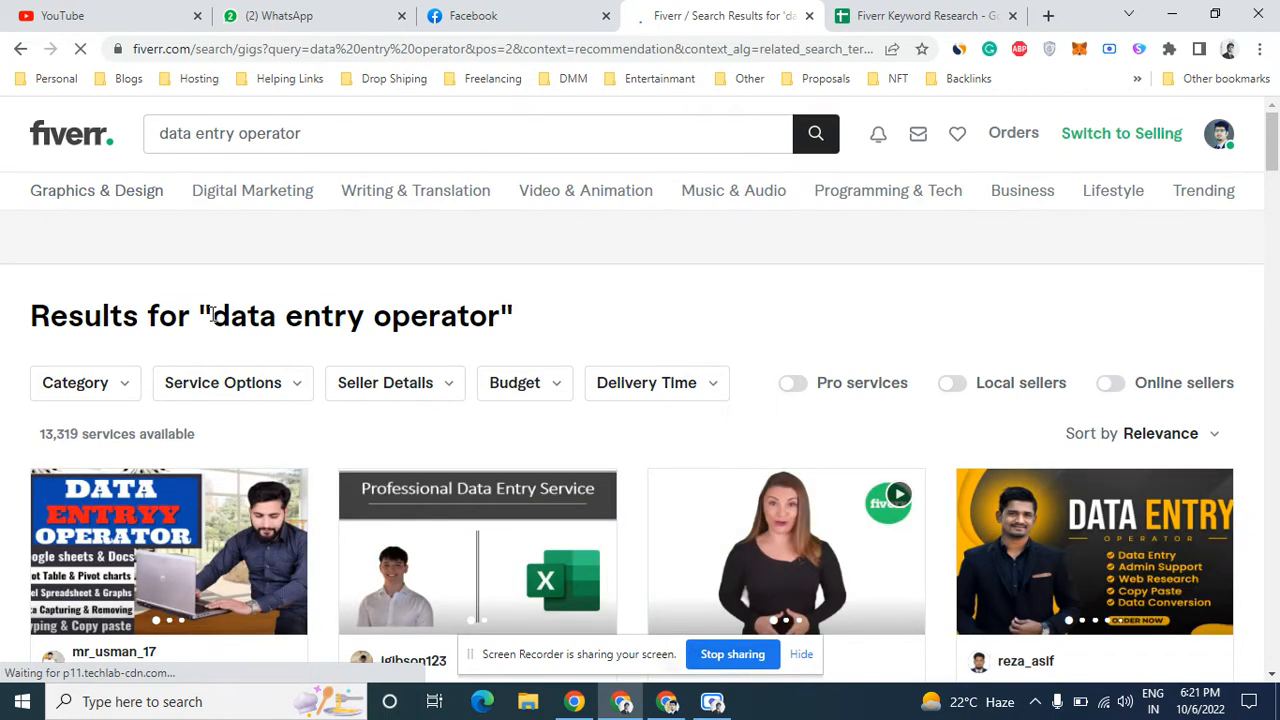
Copy the keyword "data entry operator" from the Fiverr results heading into the Keyword cell A6 of the sheet
drag(212, 314, 498, 332)
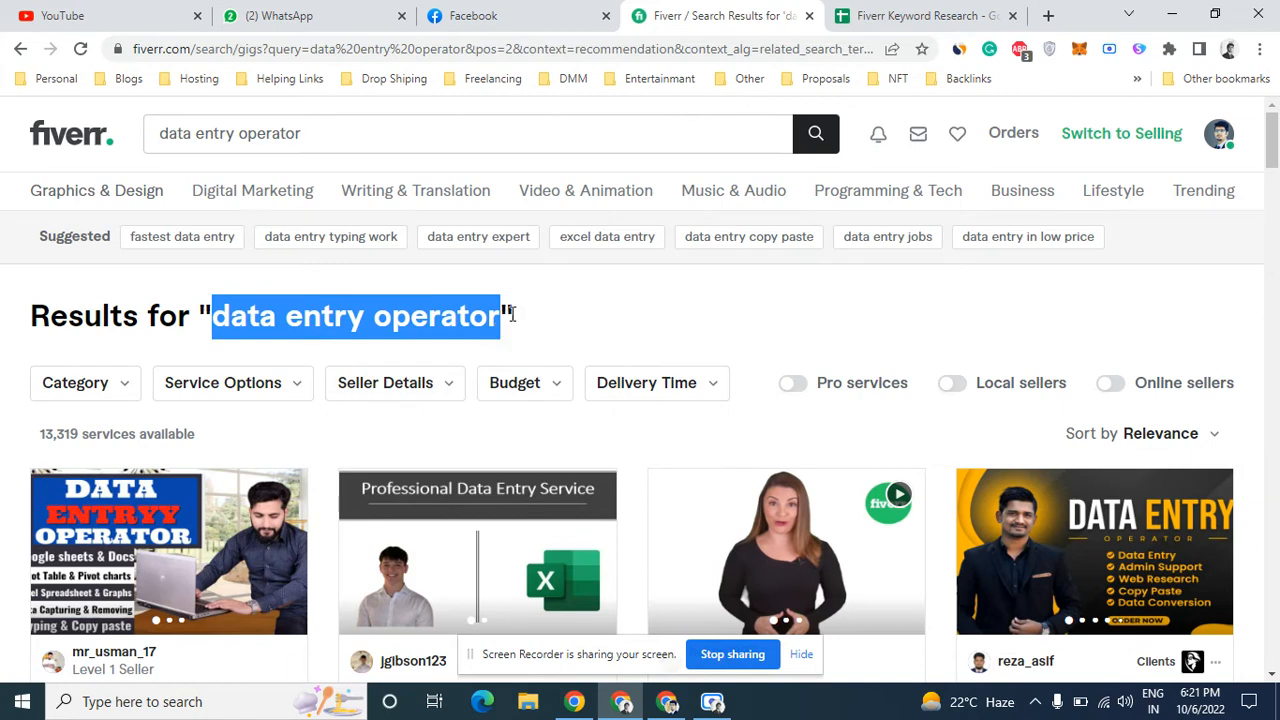
click(917, 15)
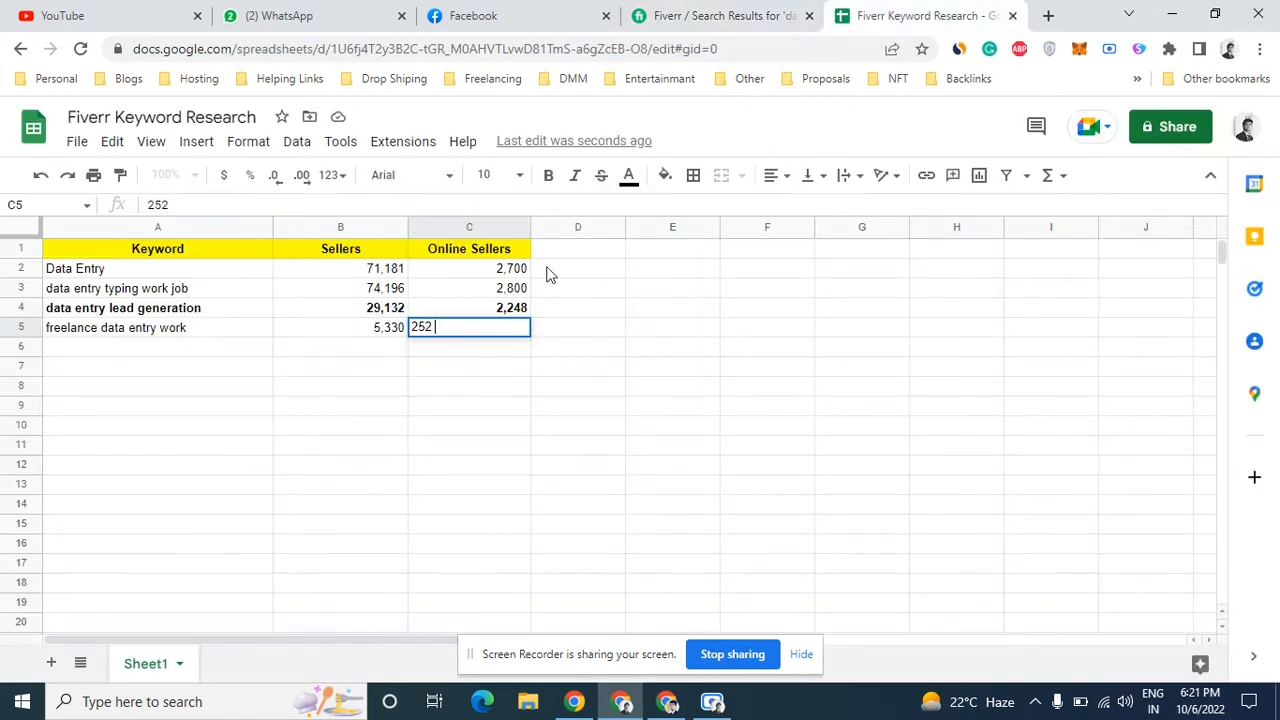
click(191, 349)
text(data entry operator)
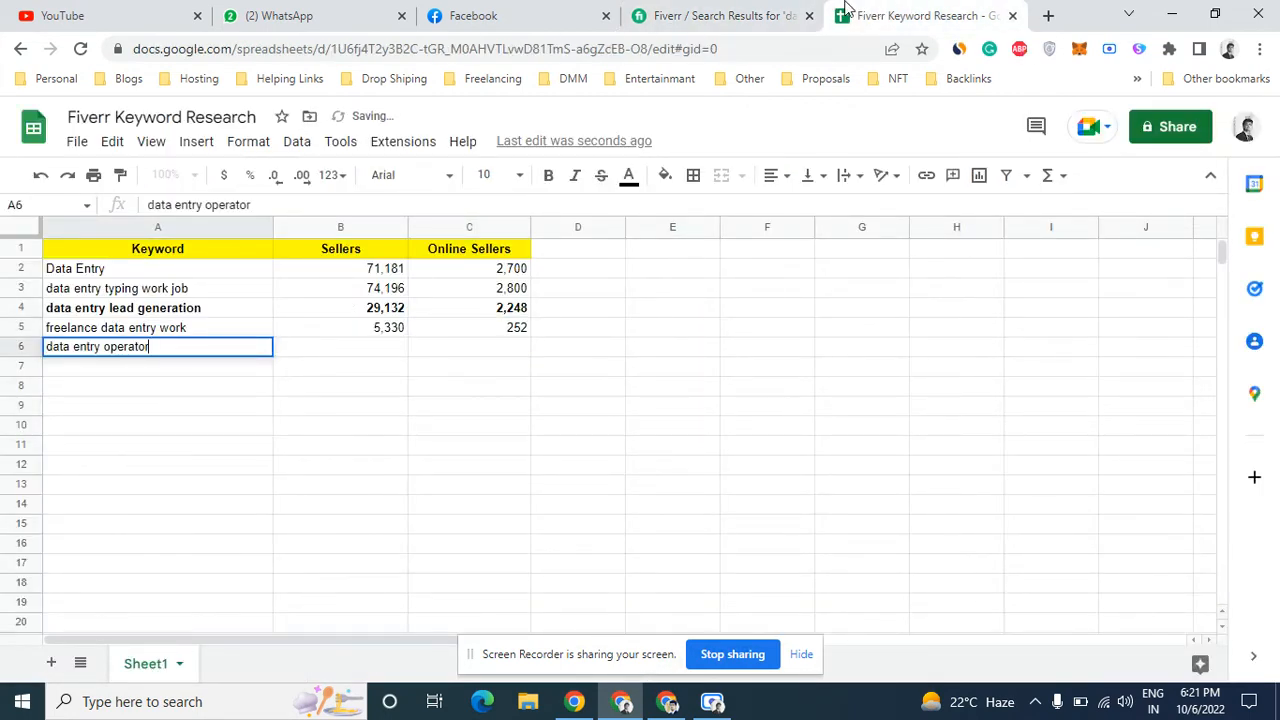
Copy the total service count for "data entry operator", 13,319, from Fiverr into the Sellers cell B6
click(737, 12)
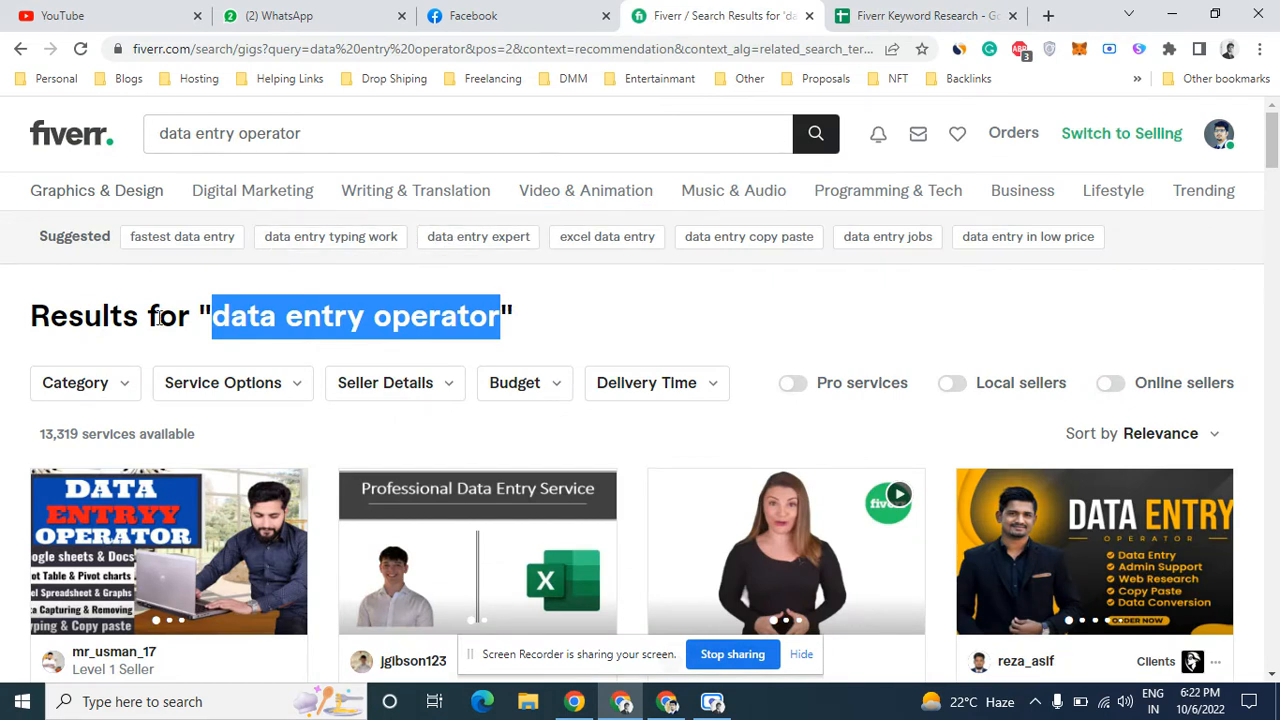
double_click(55, 432)
key(ctrl+c)
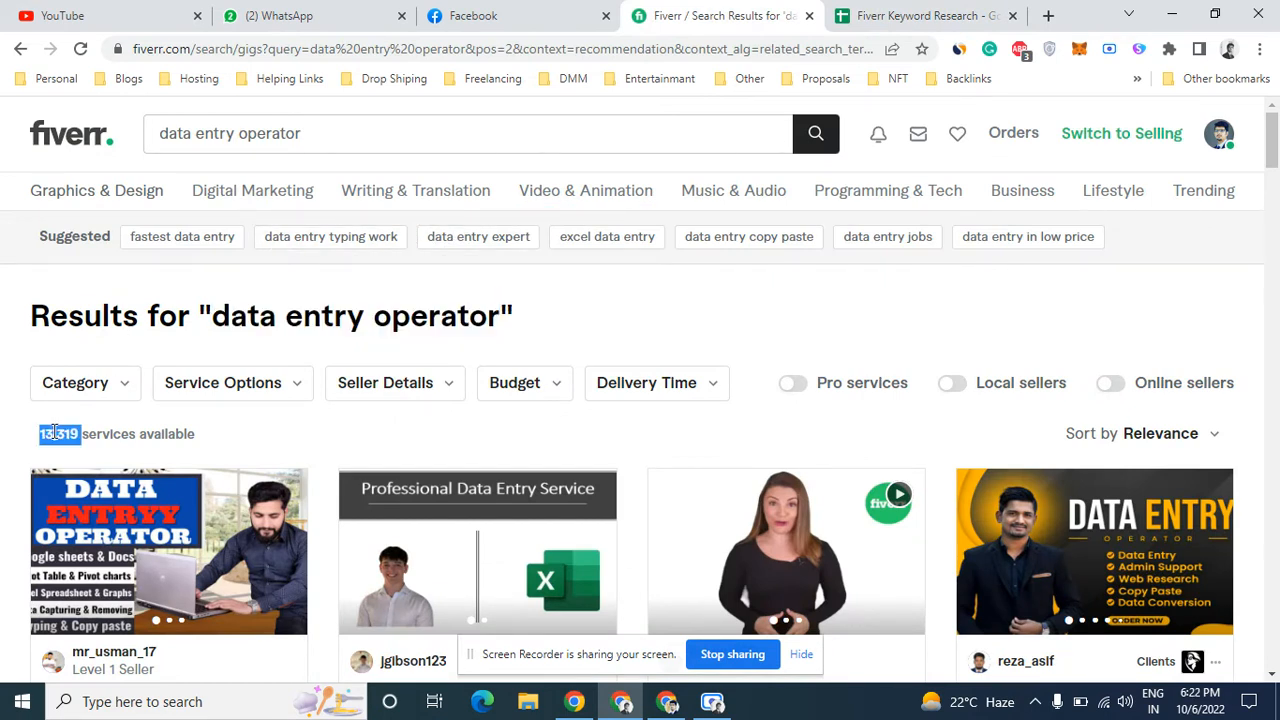
click(908, 12)
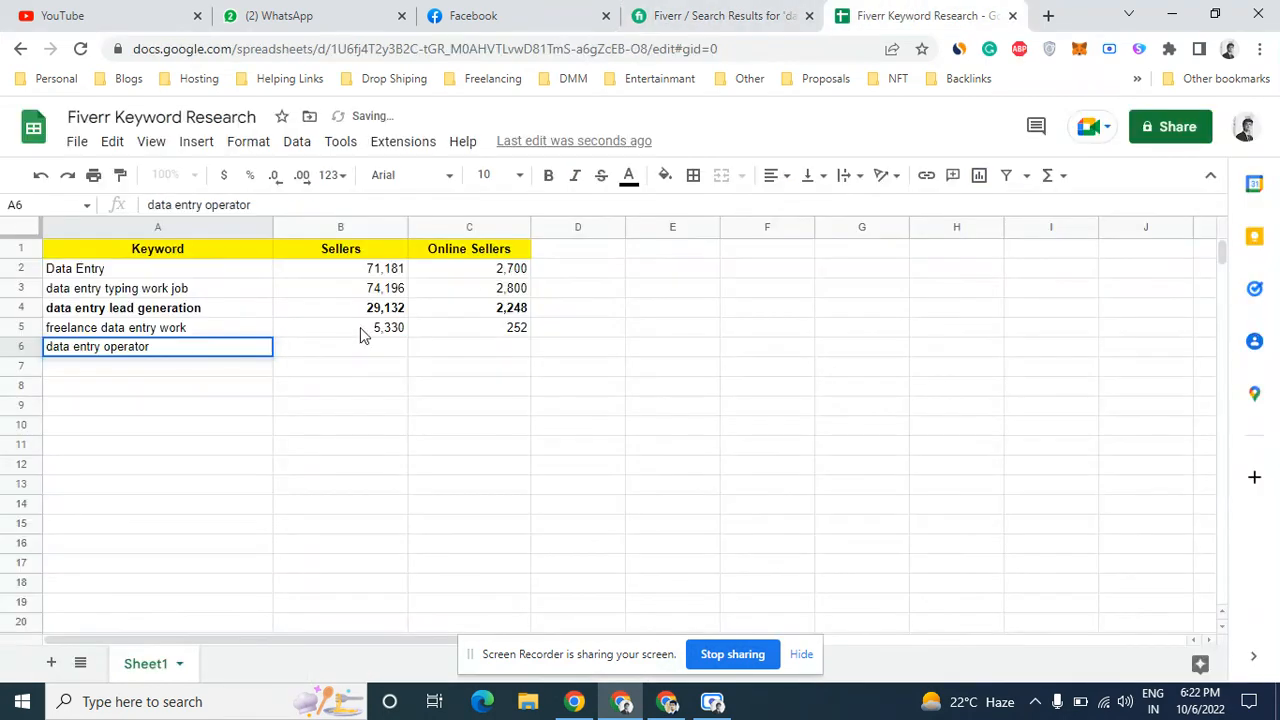
double_click(340, 349)
key(ctrl+v)
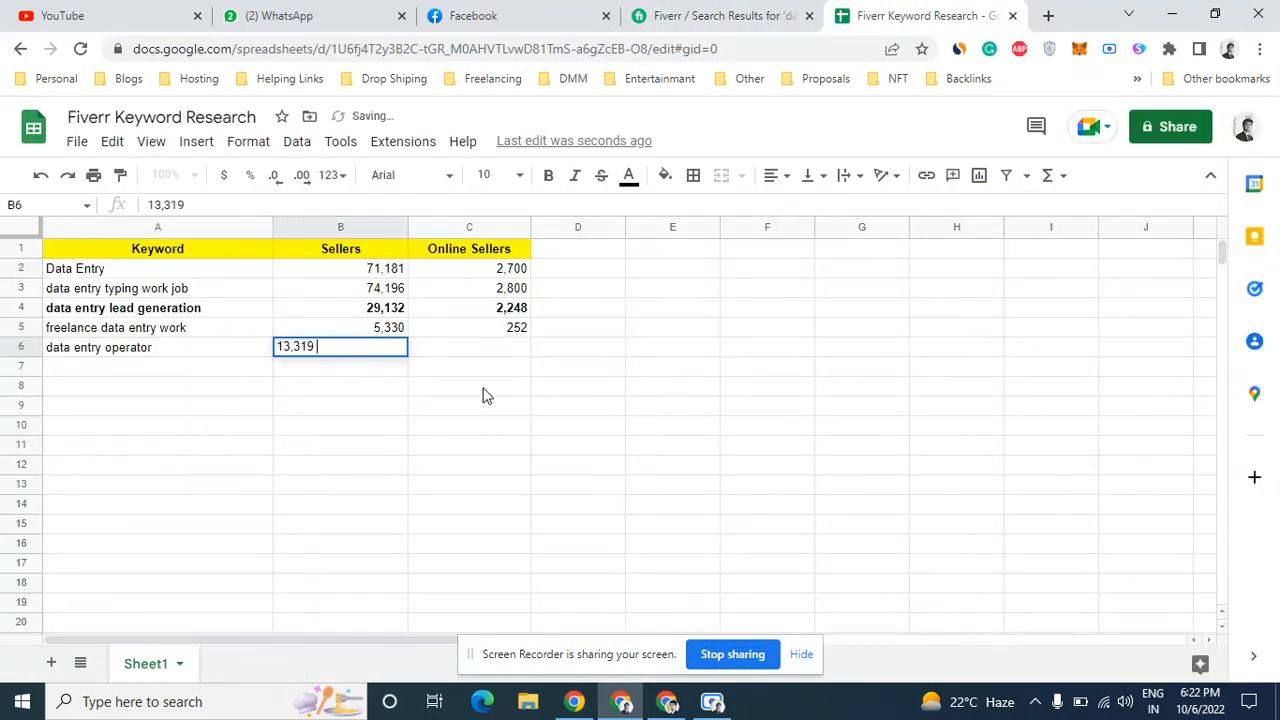
Enter 1200 in the Online Sellers cell C6 and filter the "data entry operator" results on Fiverr to online sellers
double_click(505, 346)
text(1)
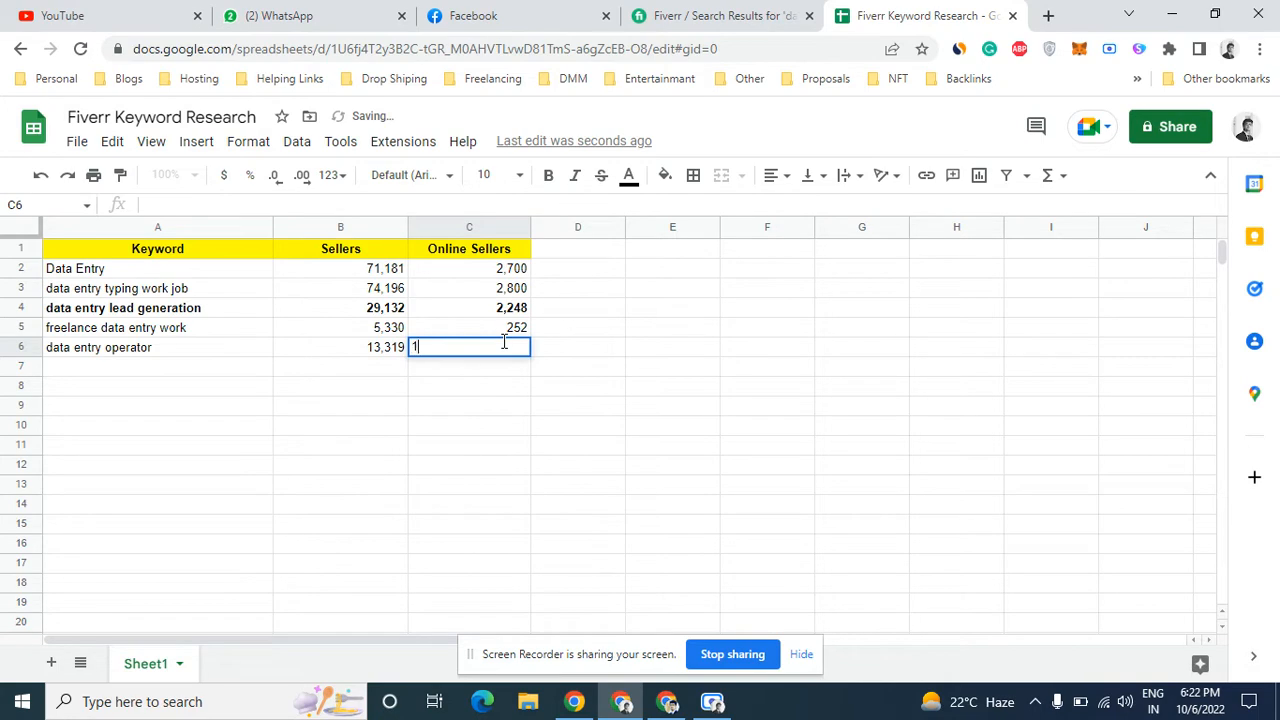
text(200)
click(643, 20)
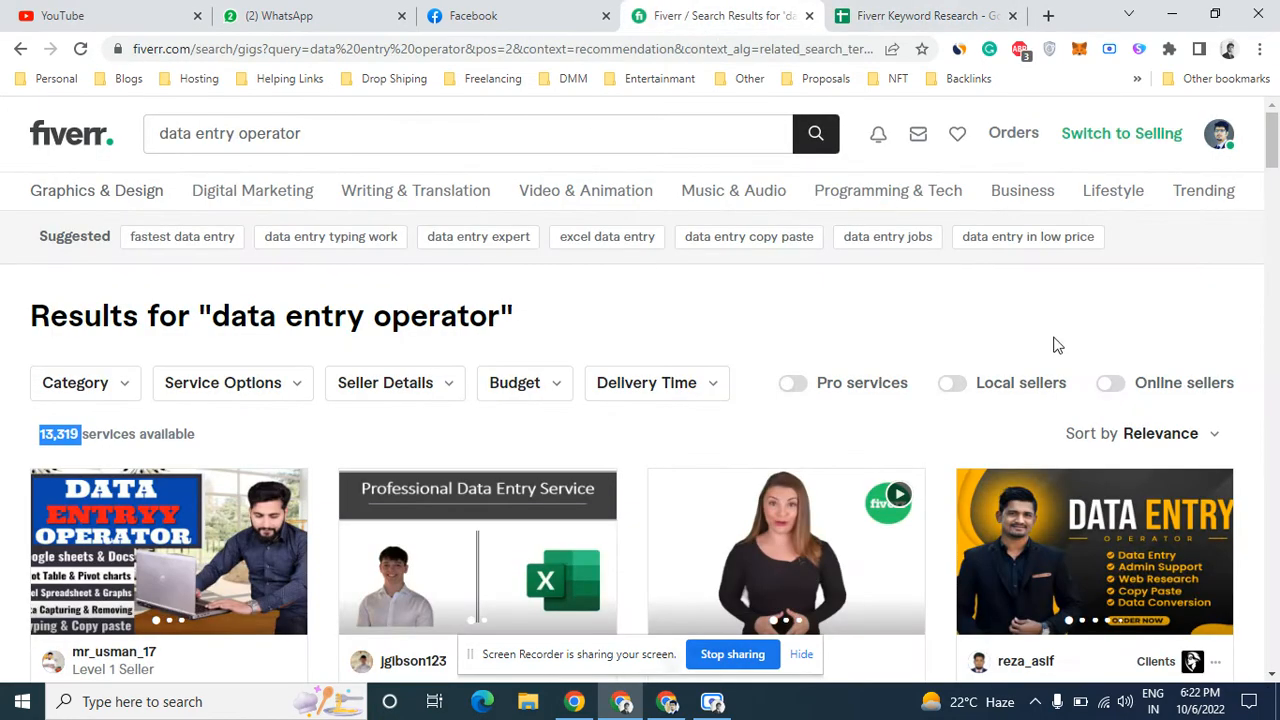
click(1108, 385)
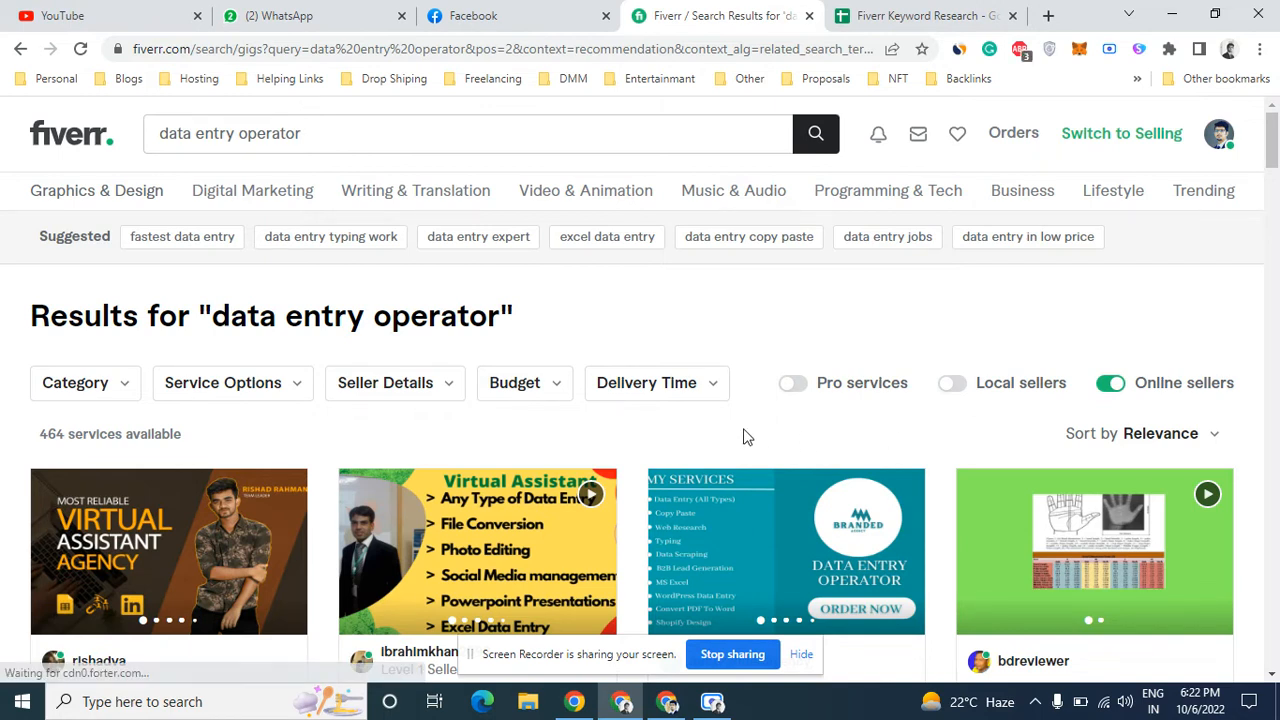
Look up the suggested related searches "data entry copy paste" and "data entry jobs" on Fiverr
click(746, 237)
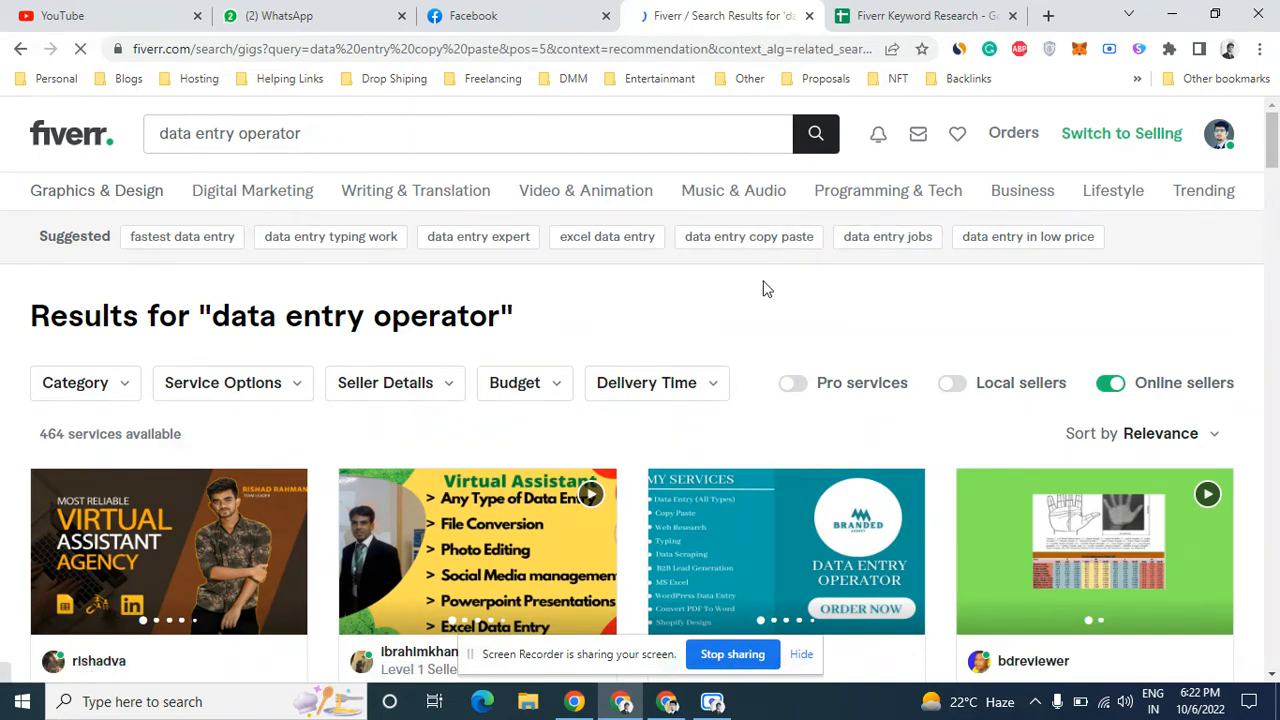
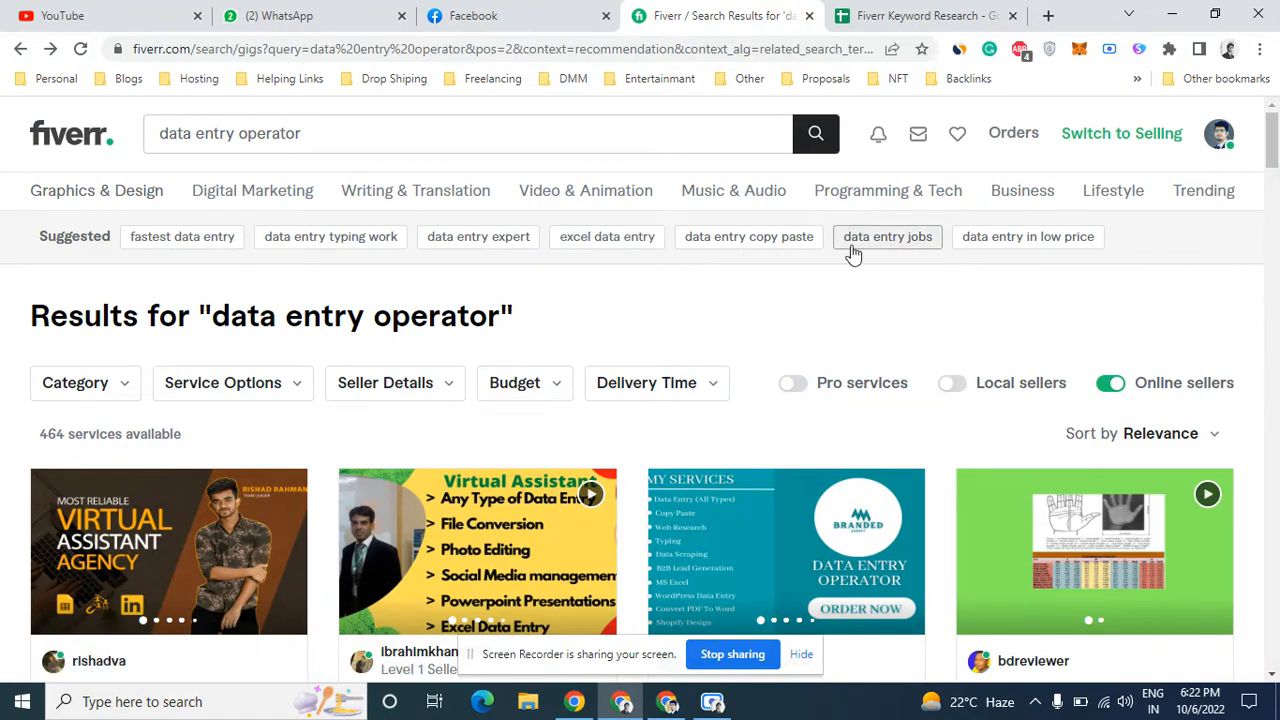
click(921, 254)
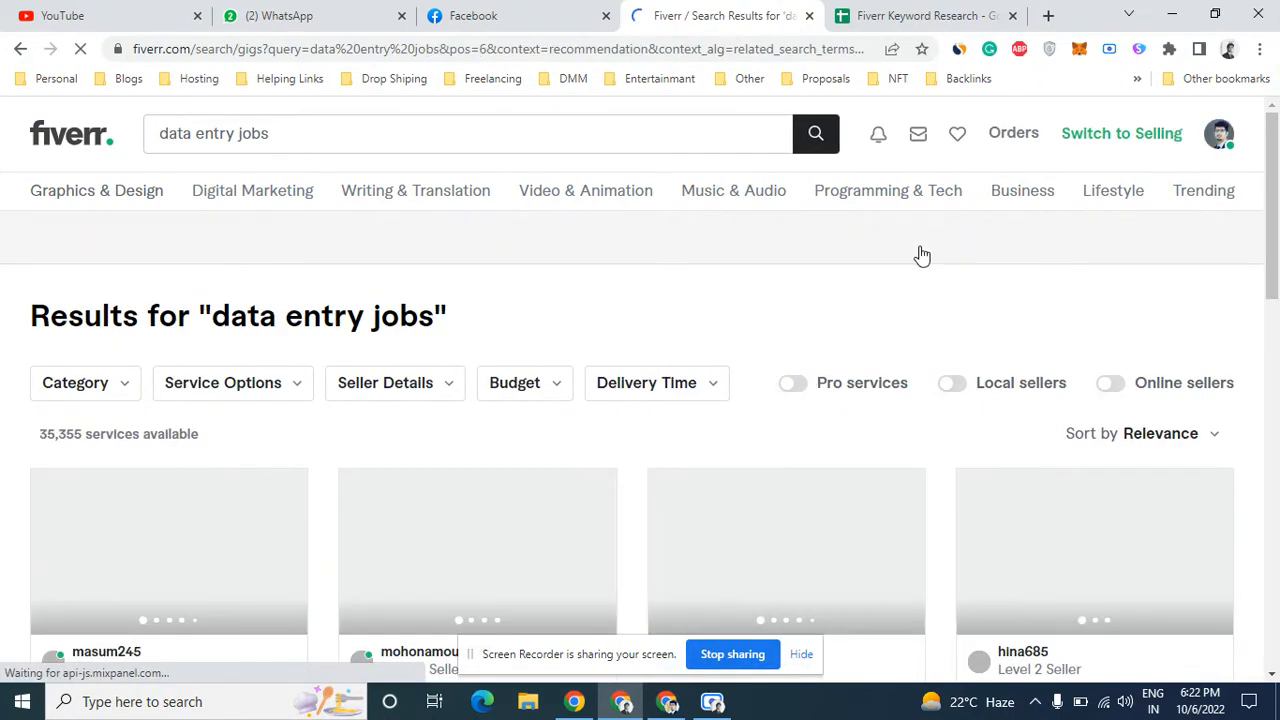
Copy the total service count for "data entry jobs", 35,355, from Fiverr into the Sellers cell B7 of the sheet
double_click(58, 434)
key(ctrl+c)
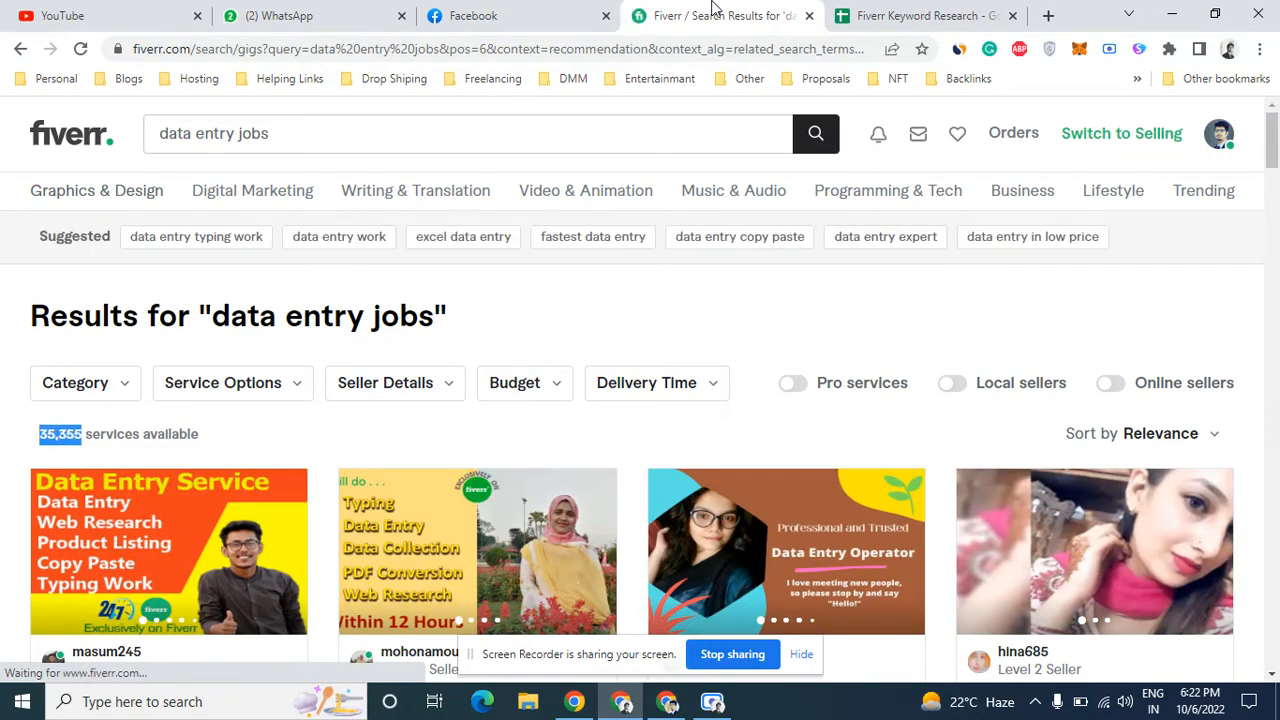
click(928, 15)
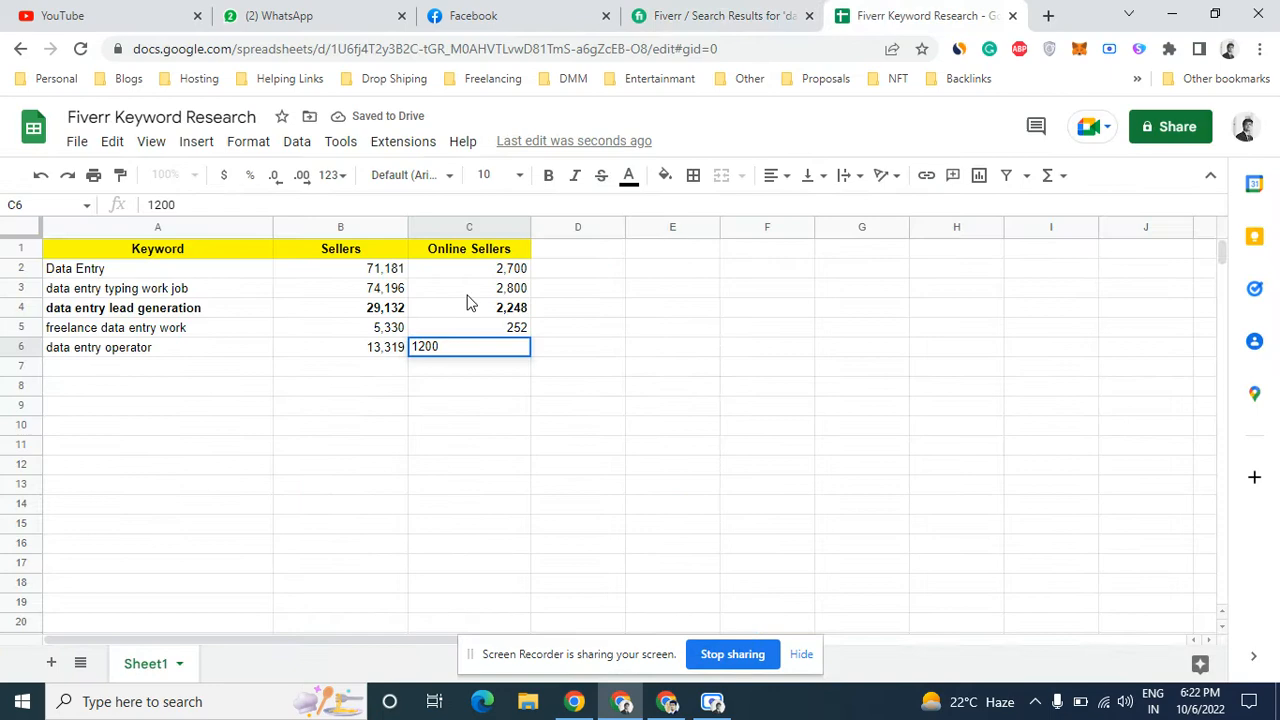
click(360, 371)
key(ctrl+v)
Copy the keyword "data entry jobs" from the Fiverr results heading into the Keyword cell A7 of the sheet
click(698, 14)
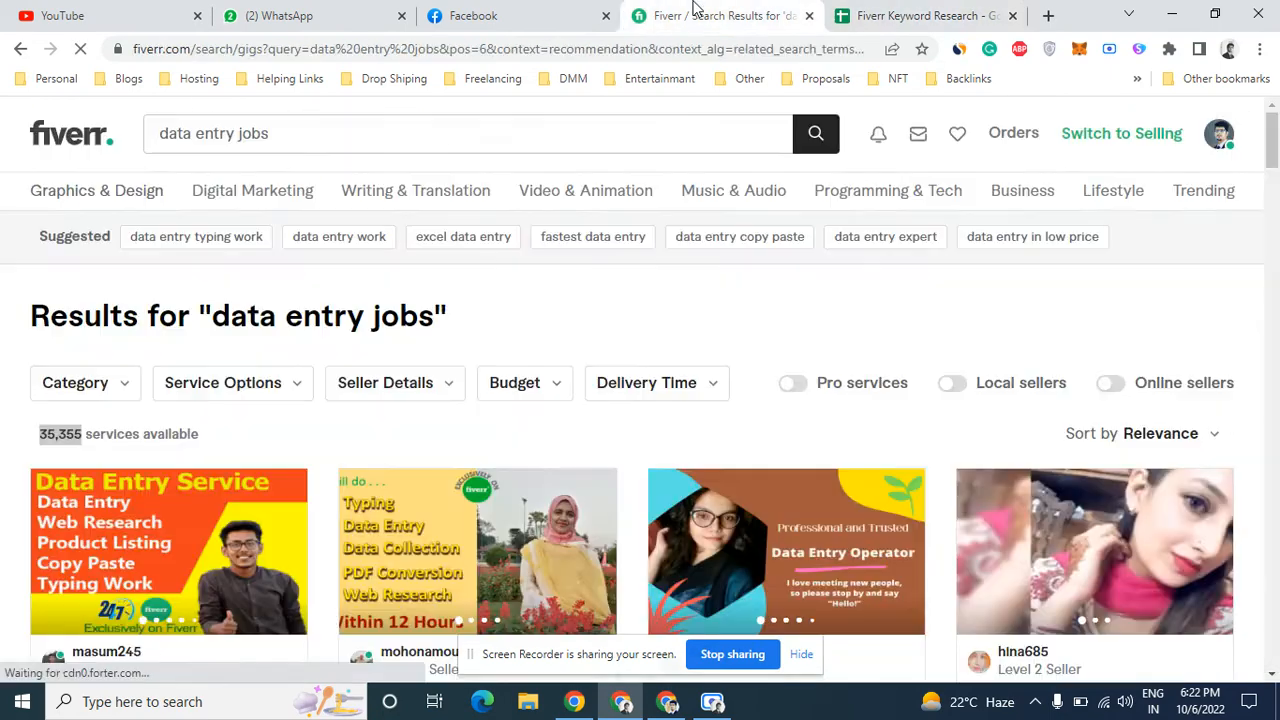
double_click(227, 317)
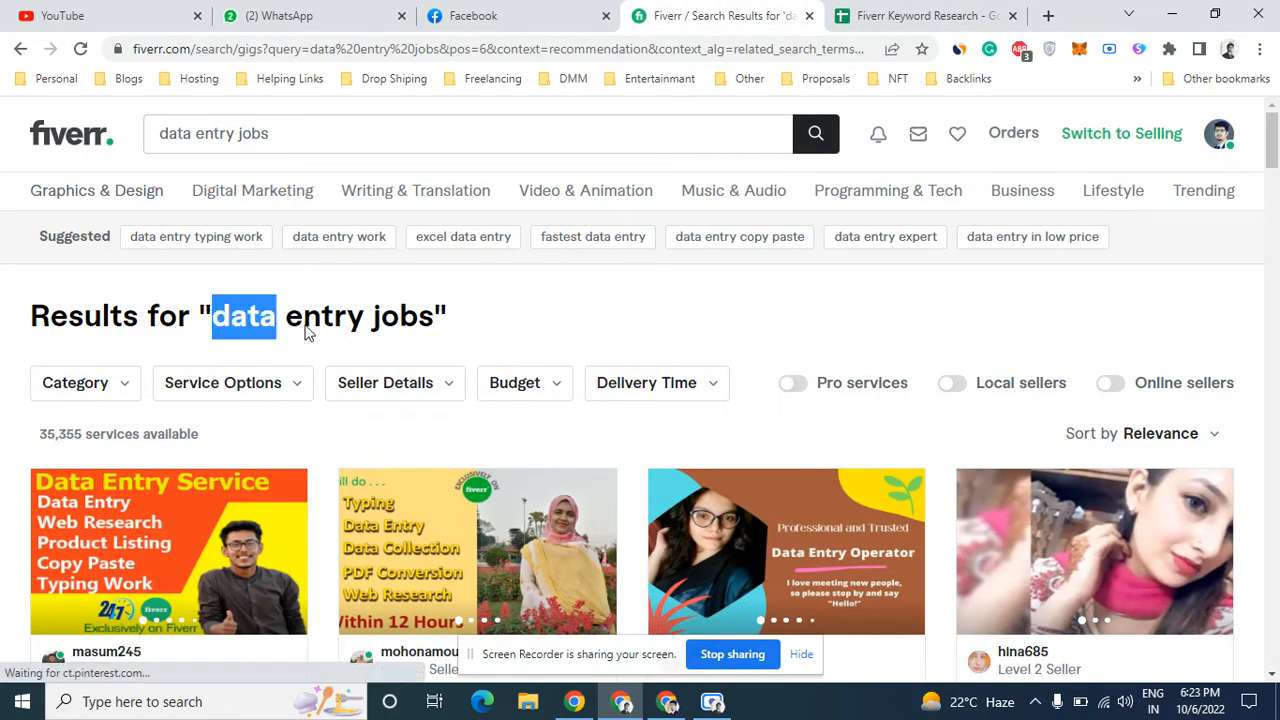
drag(348, 321, 212, 296)
key(ctrl+c)
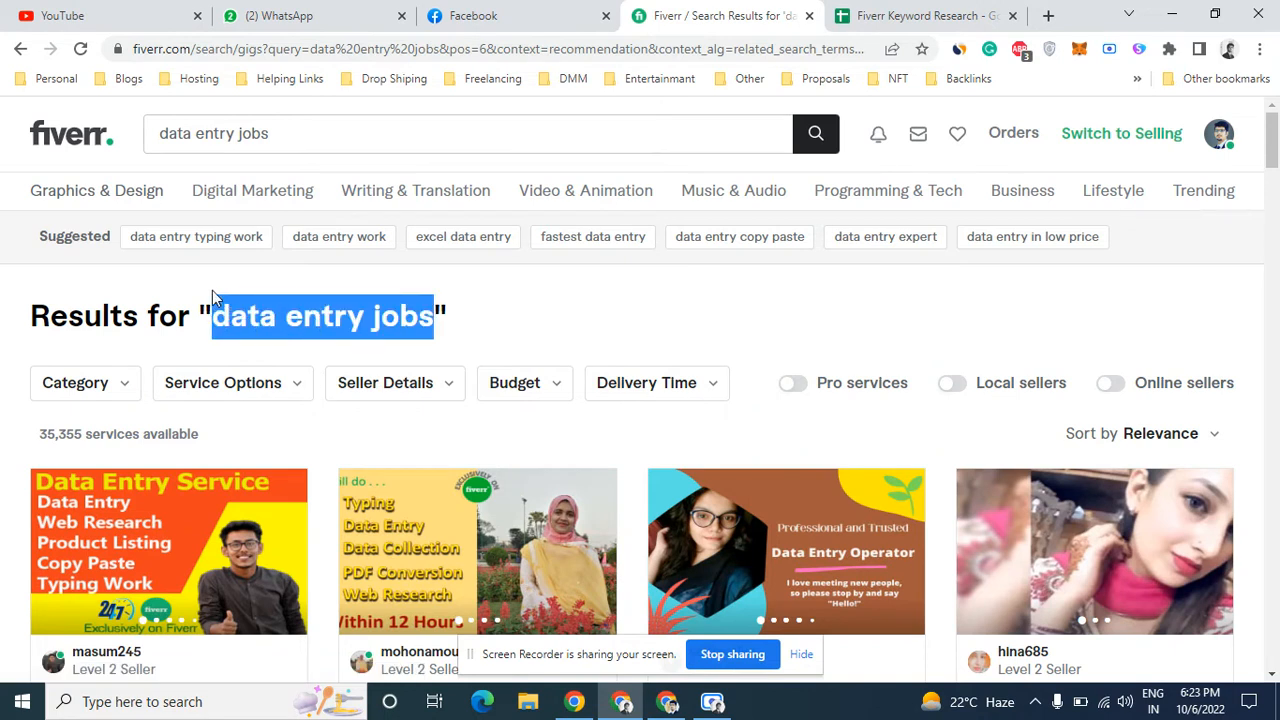
right_click(236, 241)
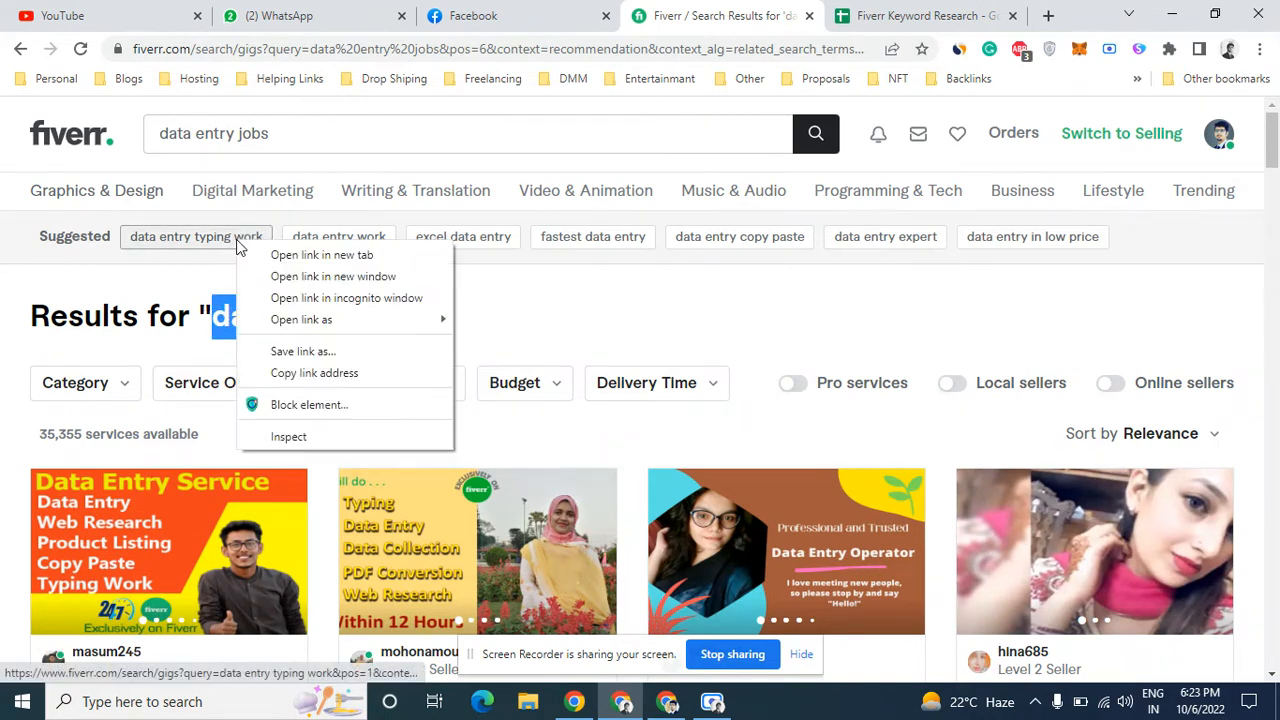
right_click(355, 240)
right_click(510, 235)
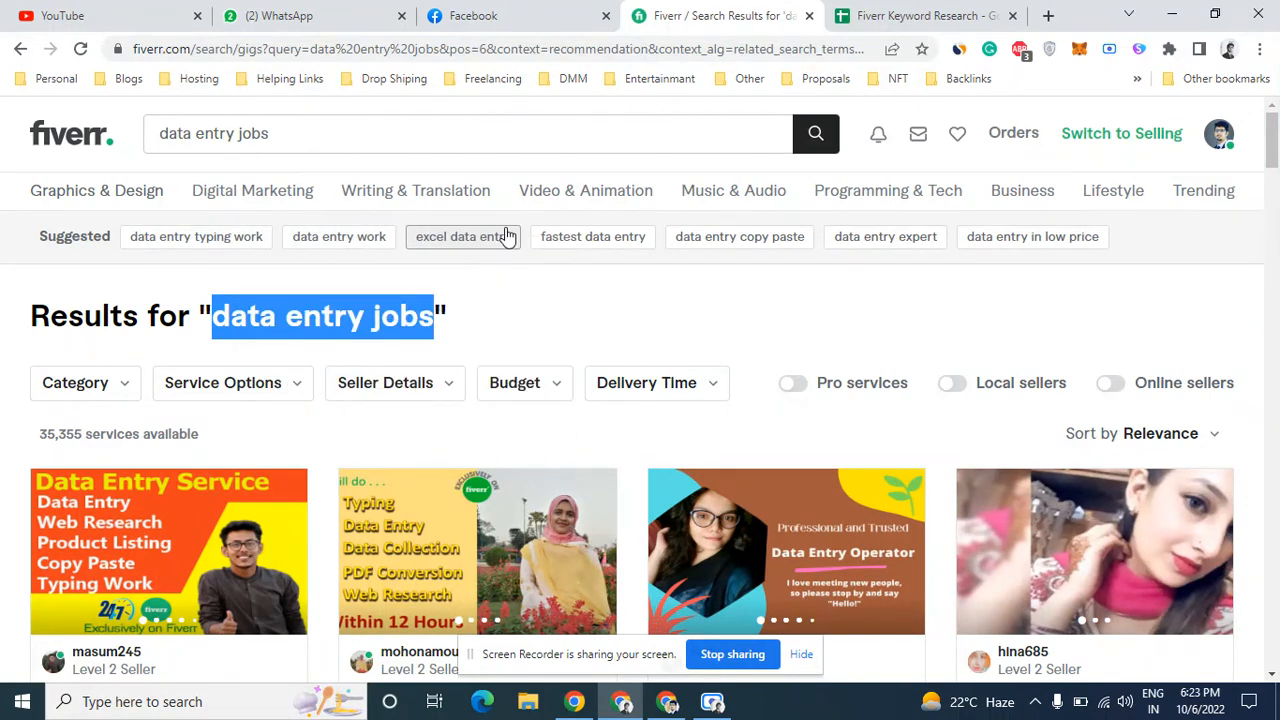
right_click(509, 236)
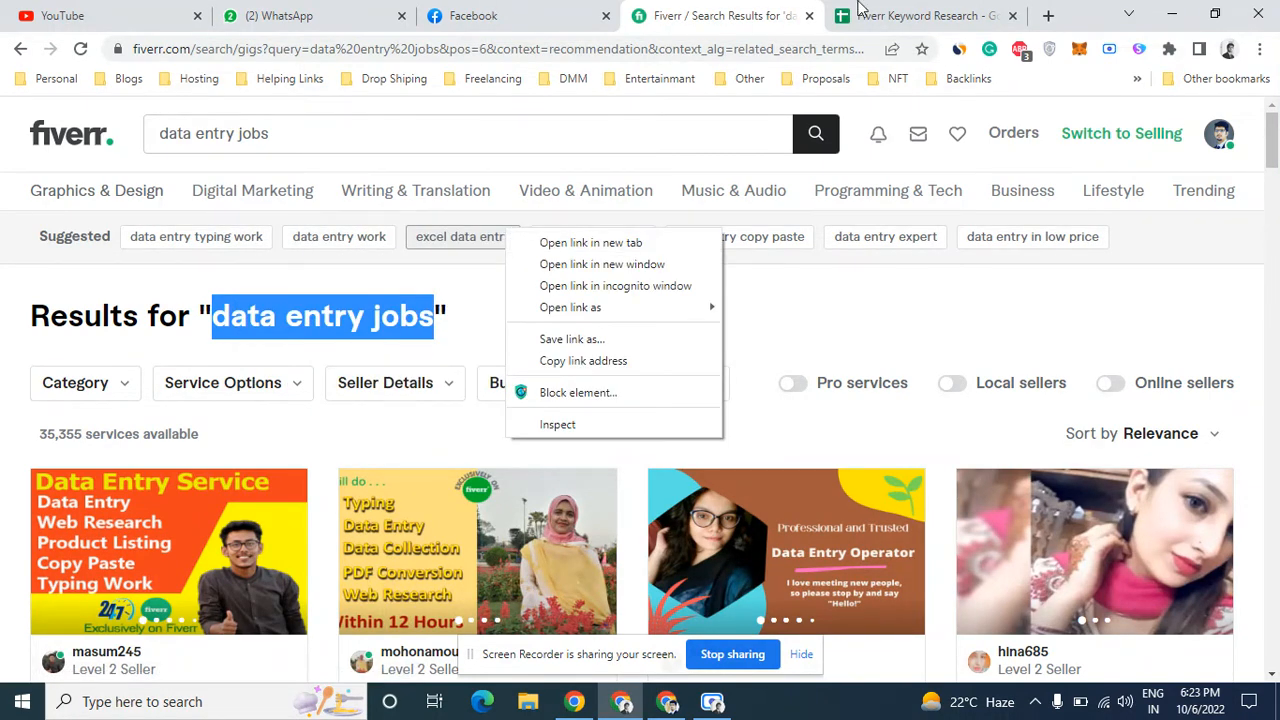
click(858, 8)
double_click(202, 377)
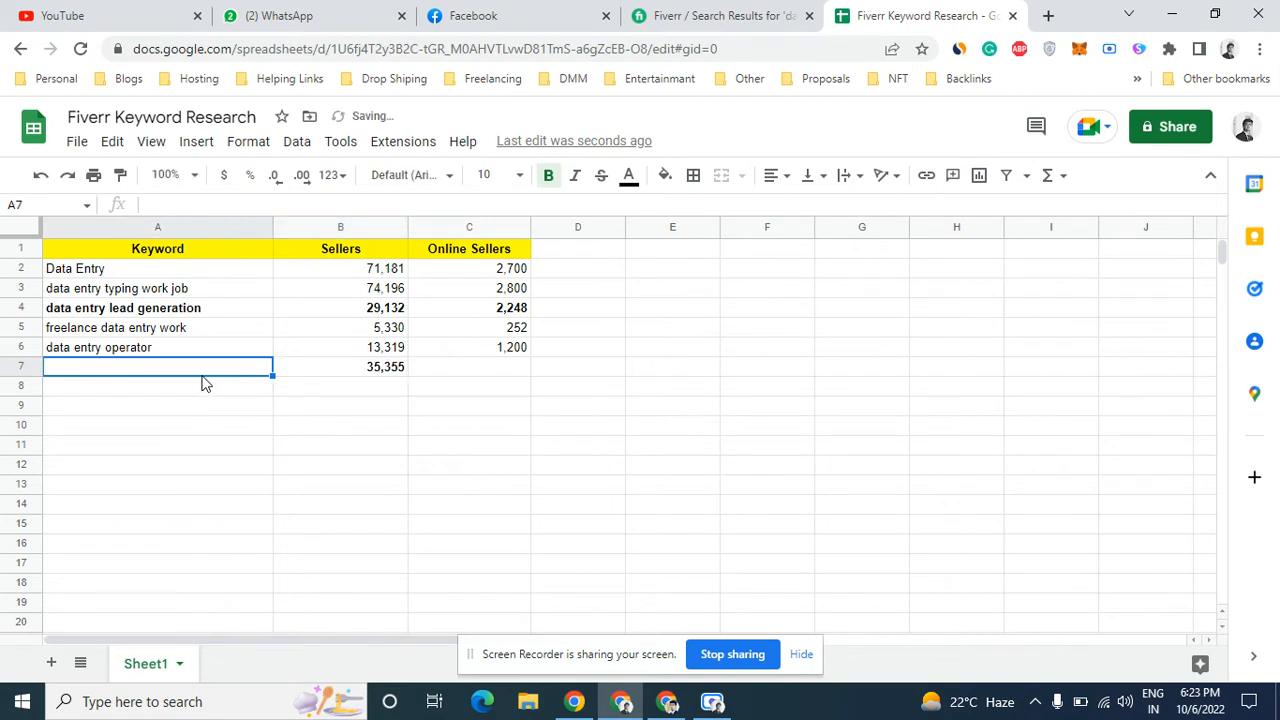
key(ctrl+v)
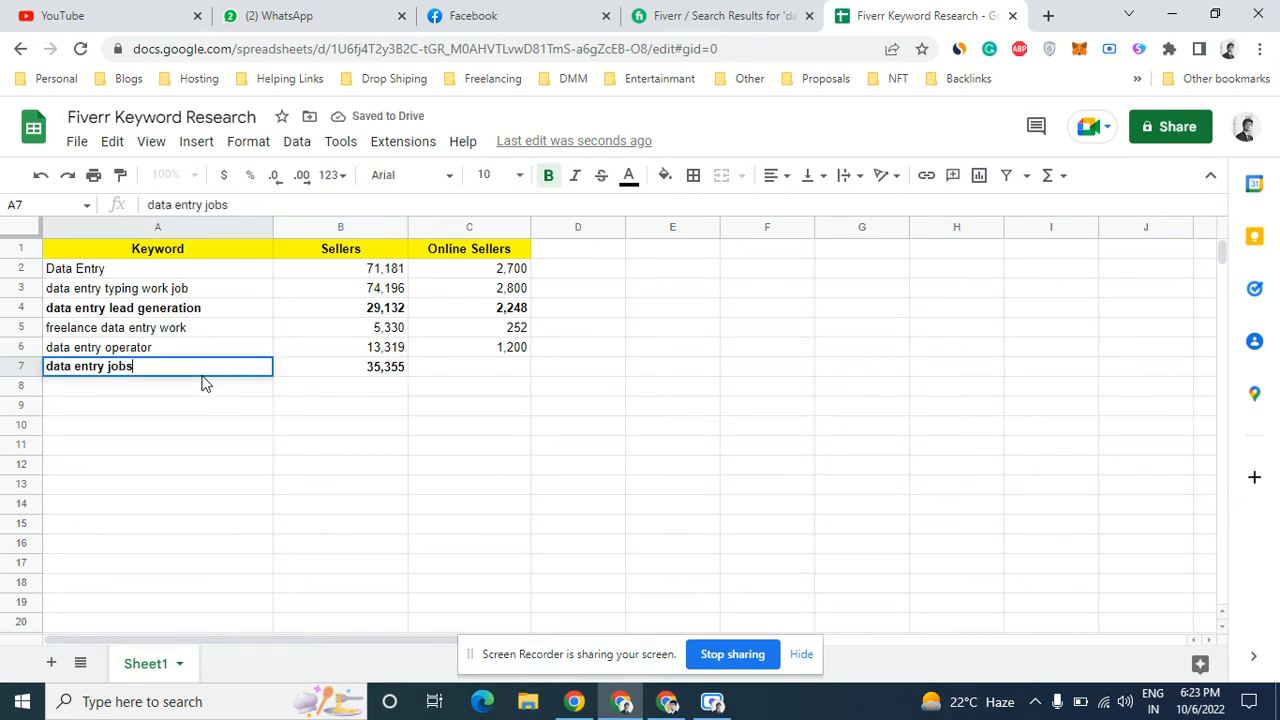
click(250, 350)
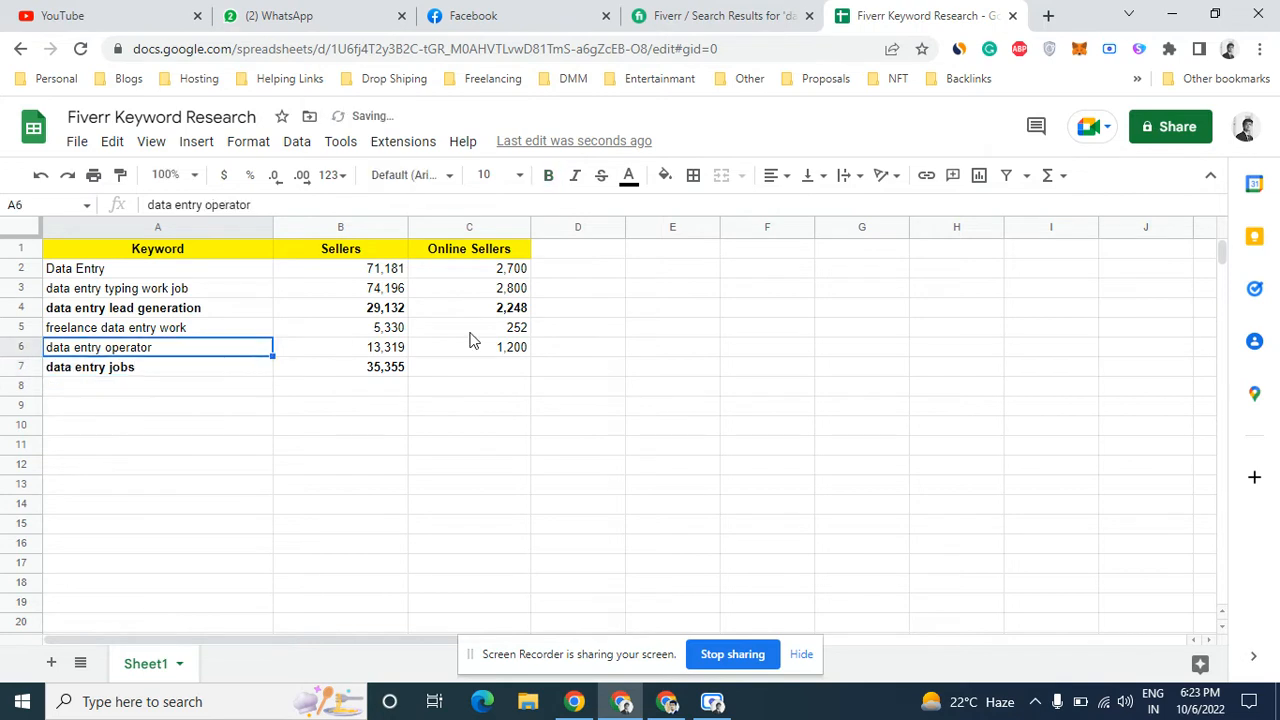
Rank the keywords in column D by entering 1 in D5, 2 in D6, 3 in D4 and 4 in D7
double_click(561, 329)
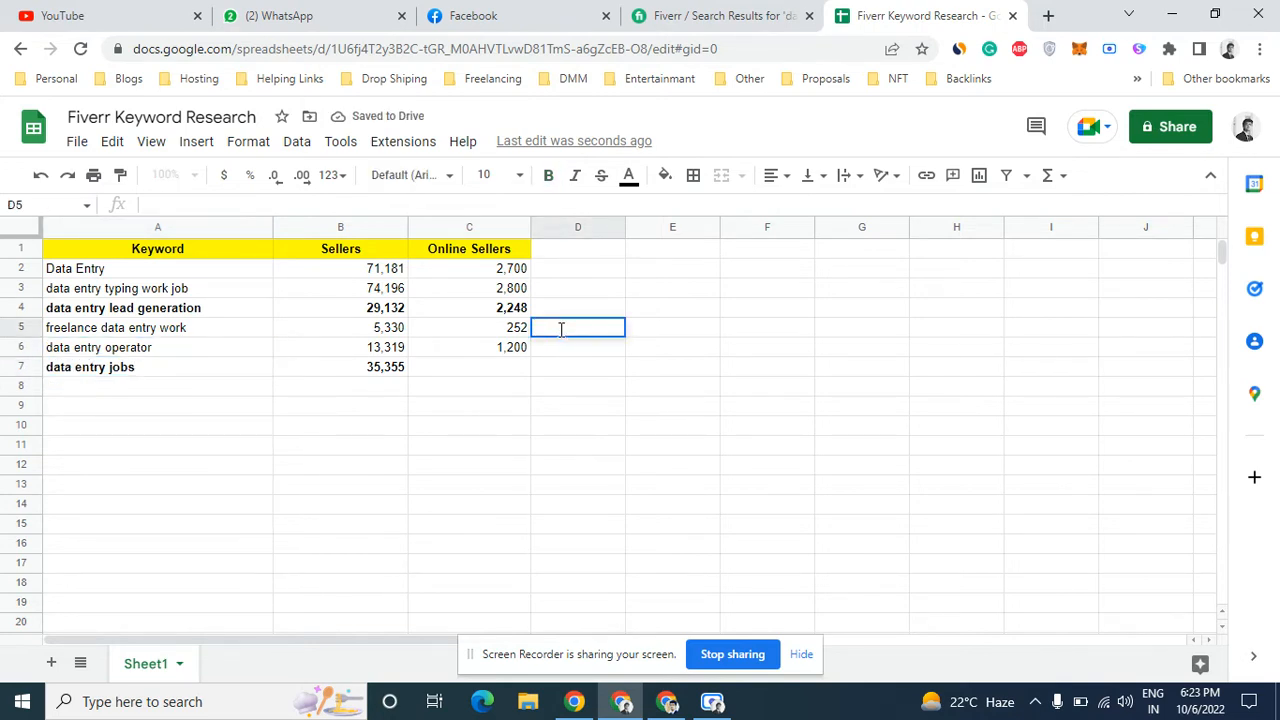
text(1)
key(Return)
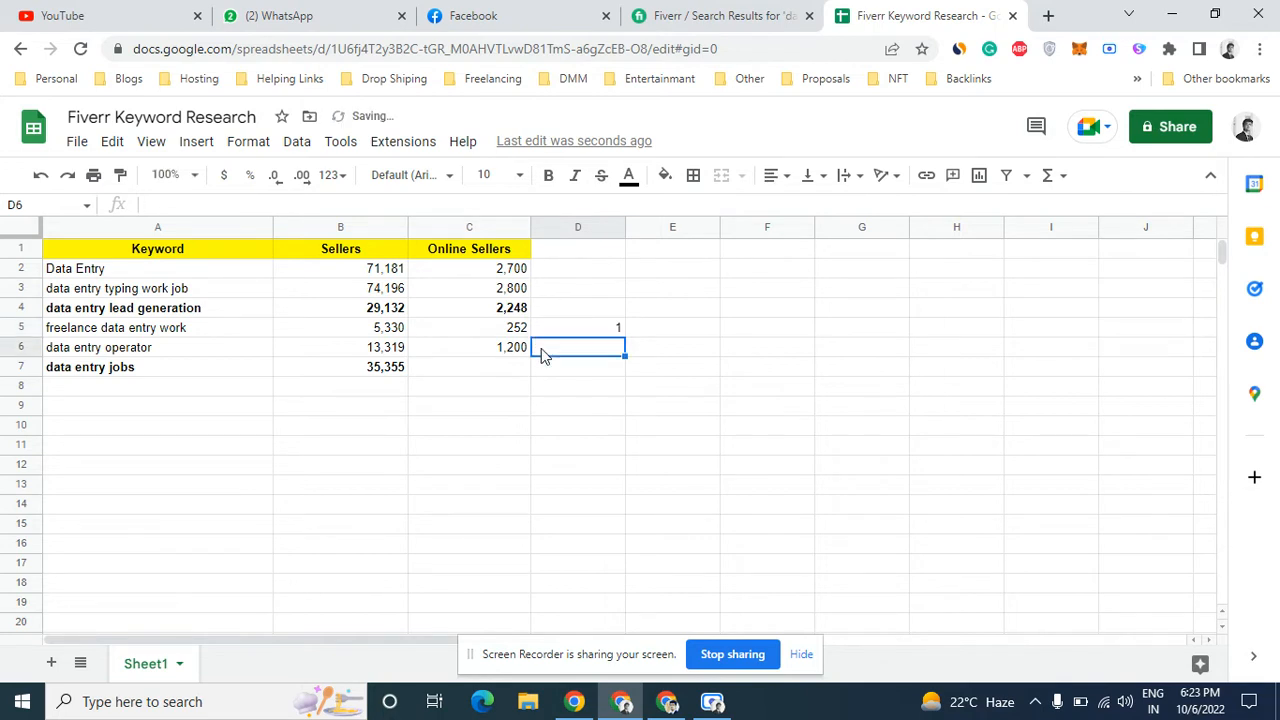
text(2)
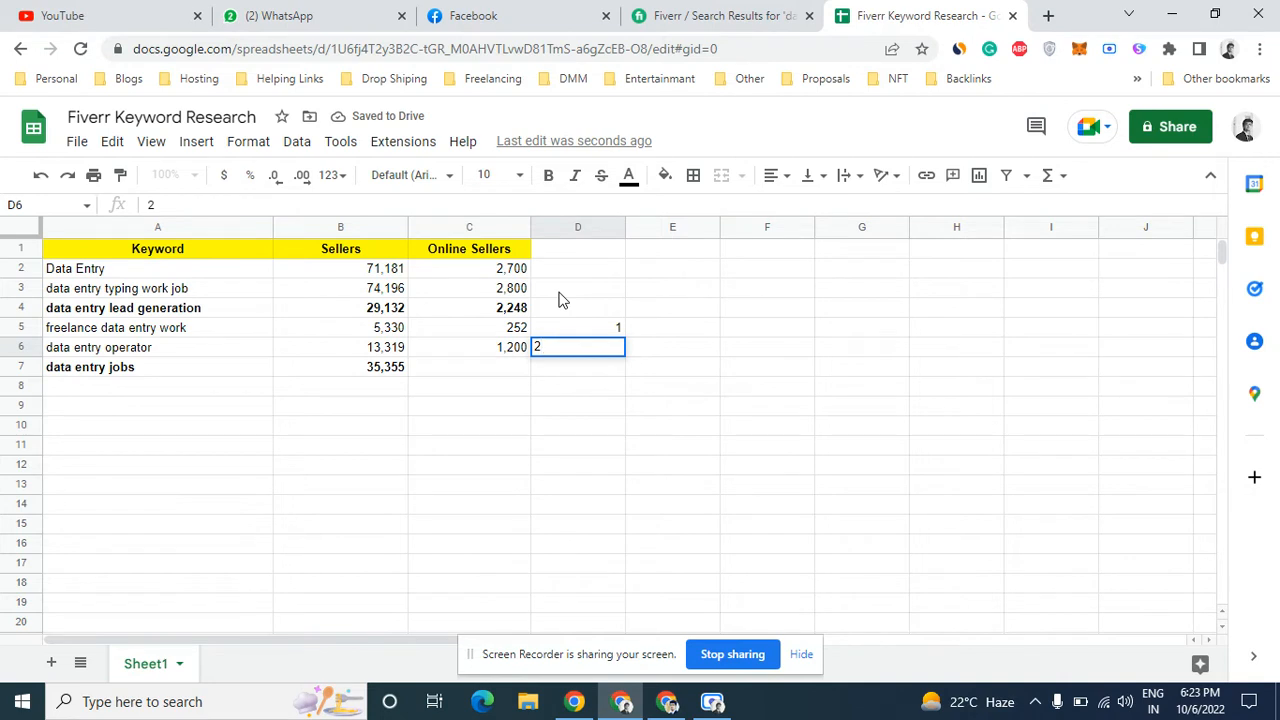
double_click(555, 308)
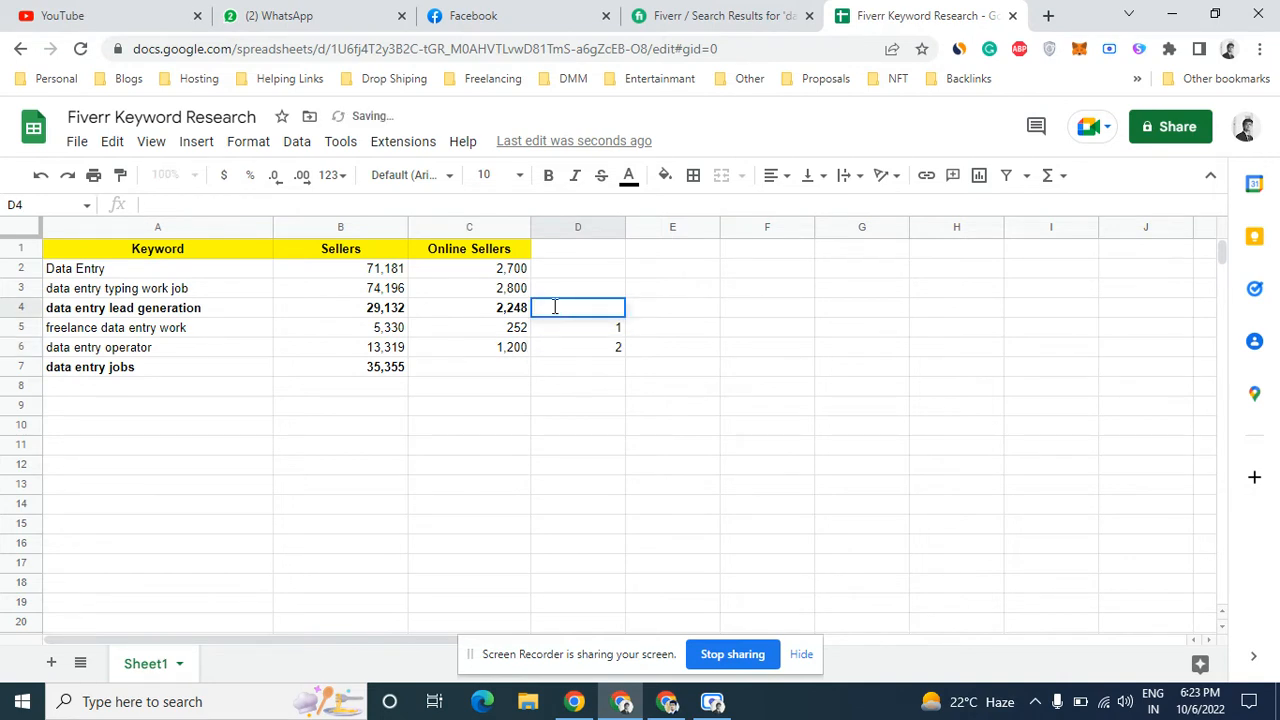
text(3)
double_click(551, 363)
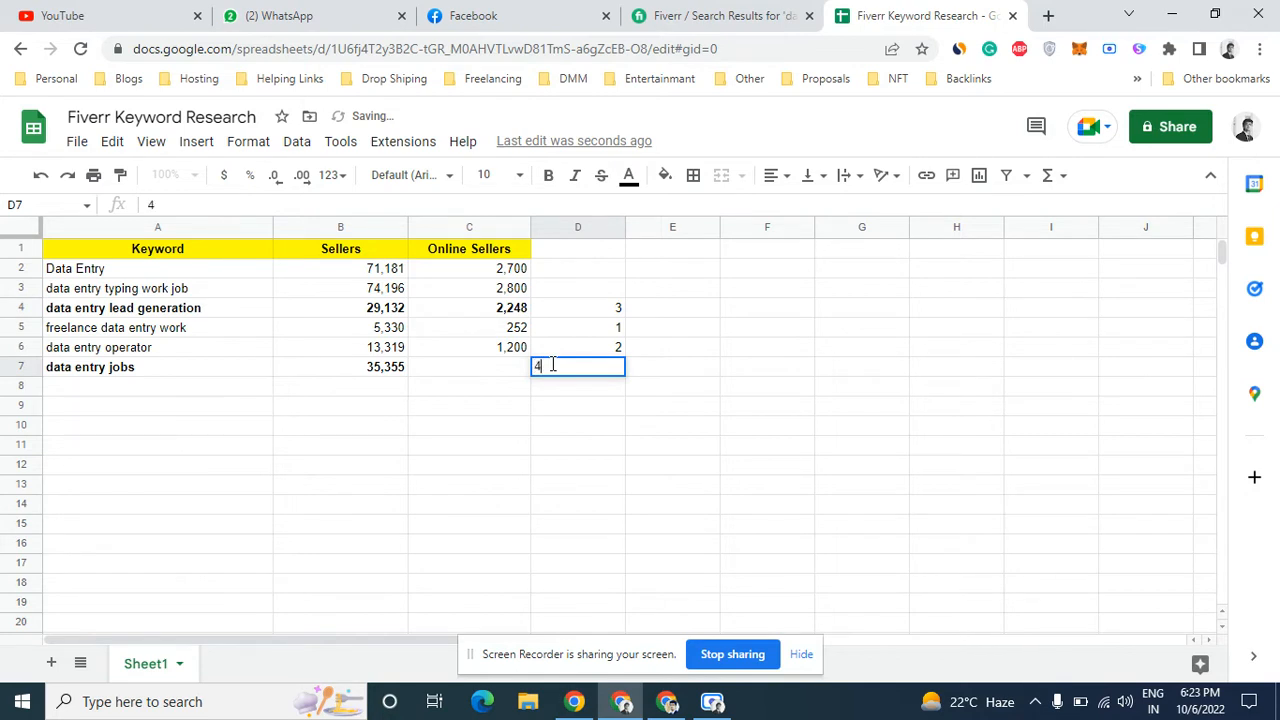
text(4)
click(546, 413)
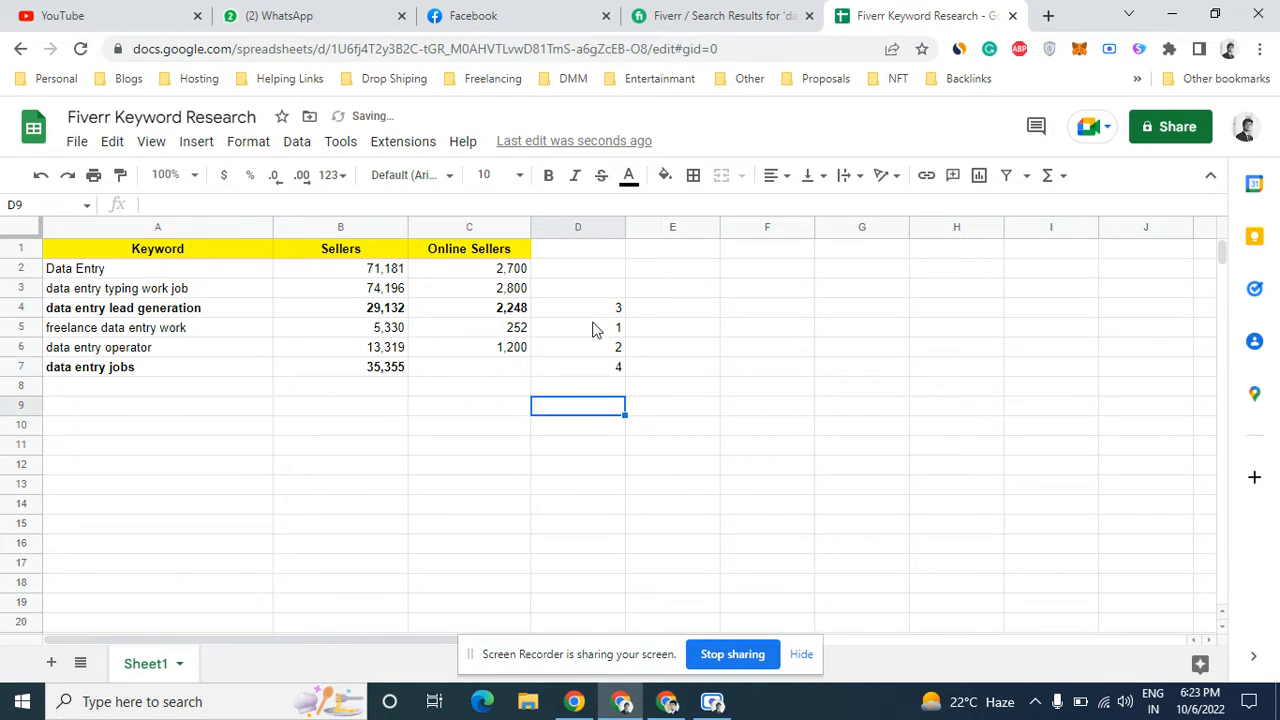
Copy the keyword "data entry operator" from cell A6 and search Fiverr for it
drag(592, 328, 221, 338)
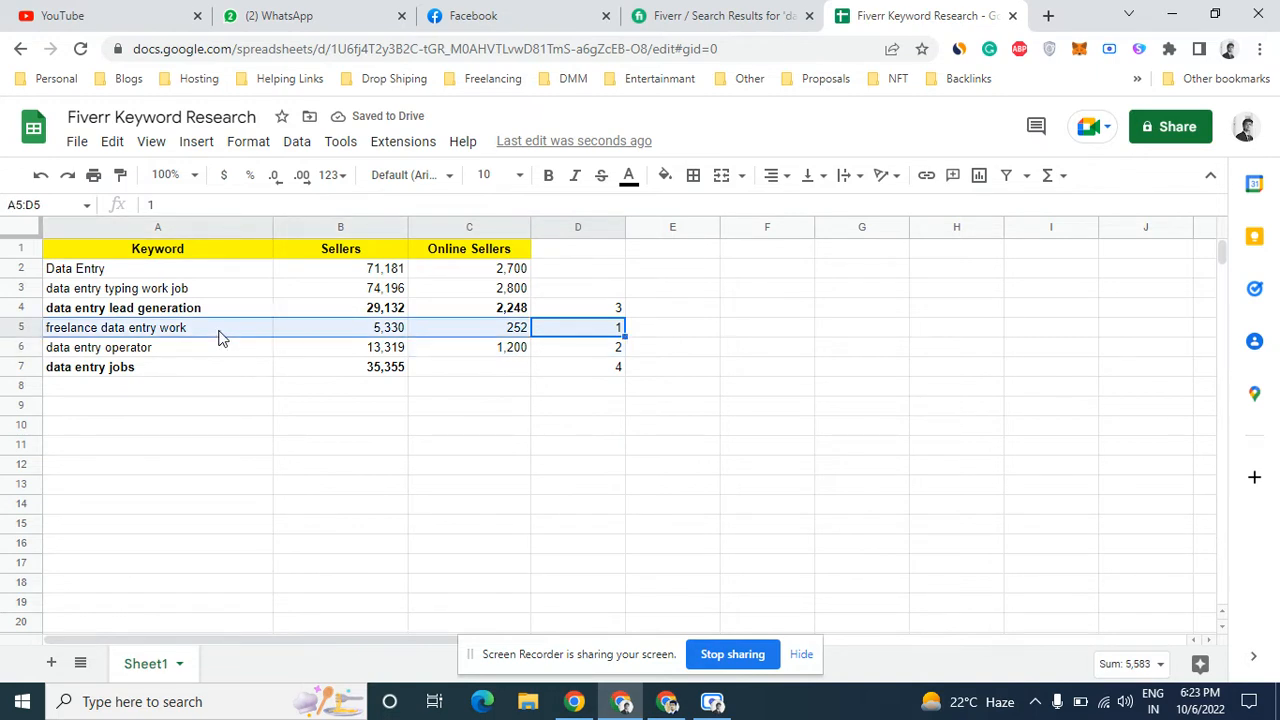
click(221, 338)
click(206, 350)
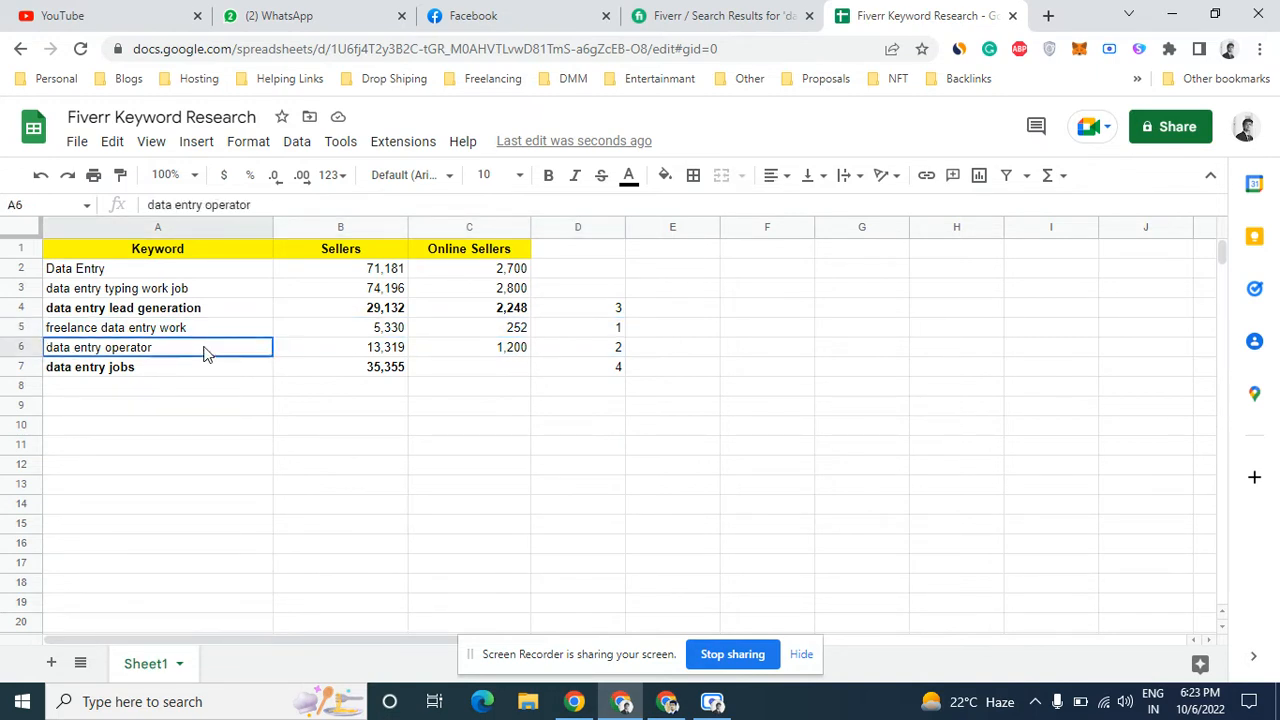
double_click(205, 347)
key(ctrl+c)
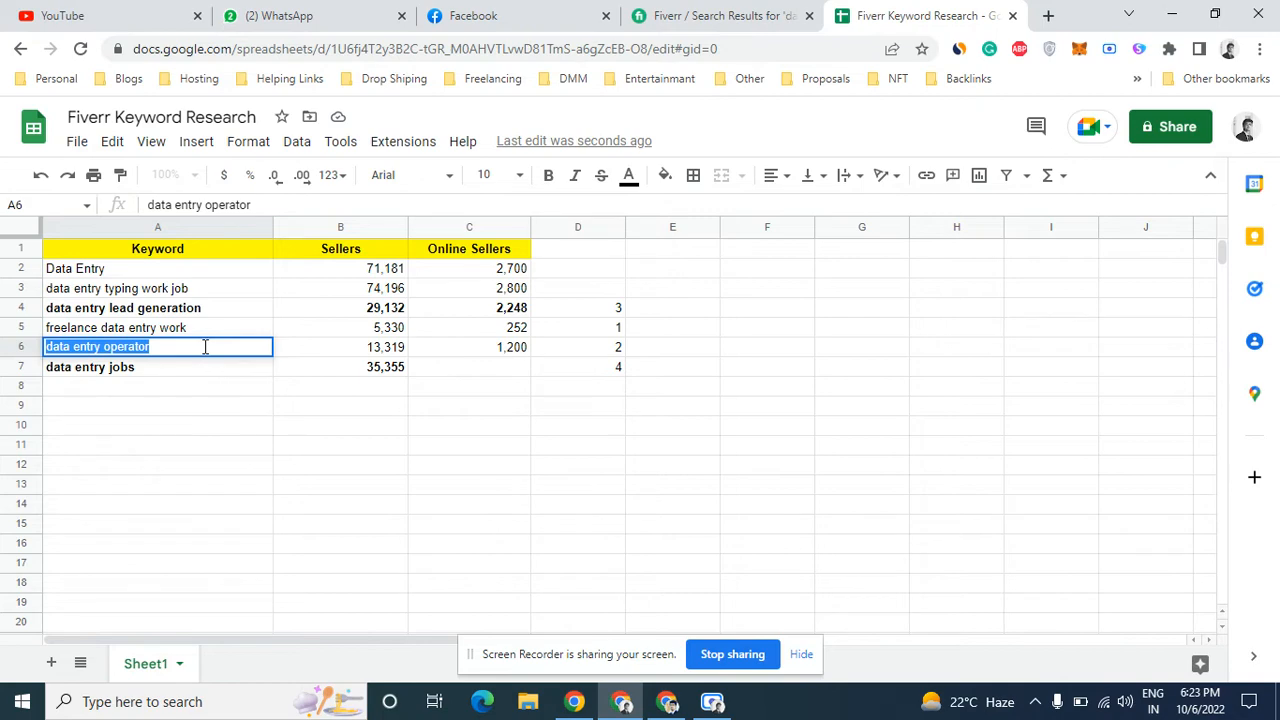
click(700, 15)
click(471, 141)
key(ctrl+a)
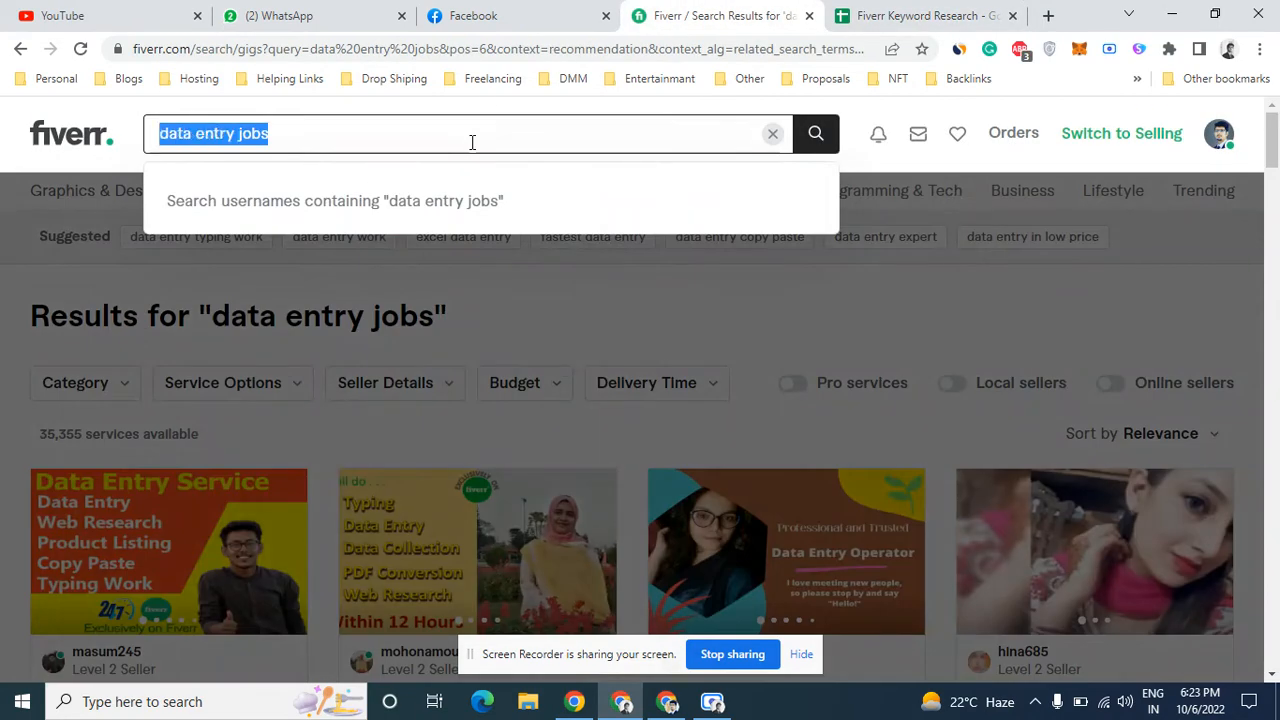
key(ctrl+v)
key(Return)
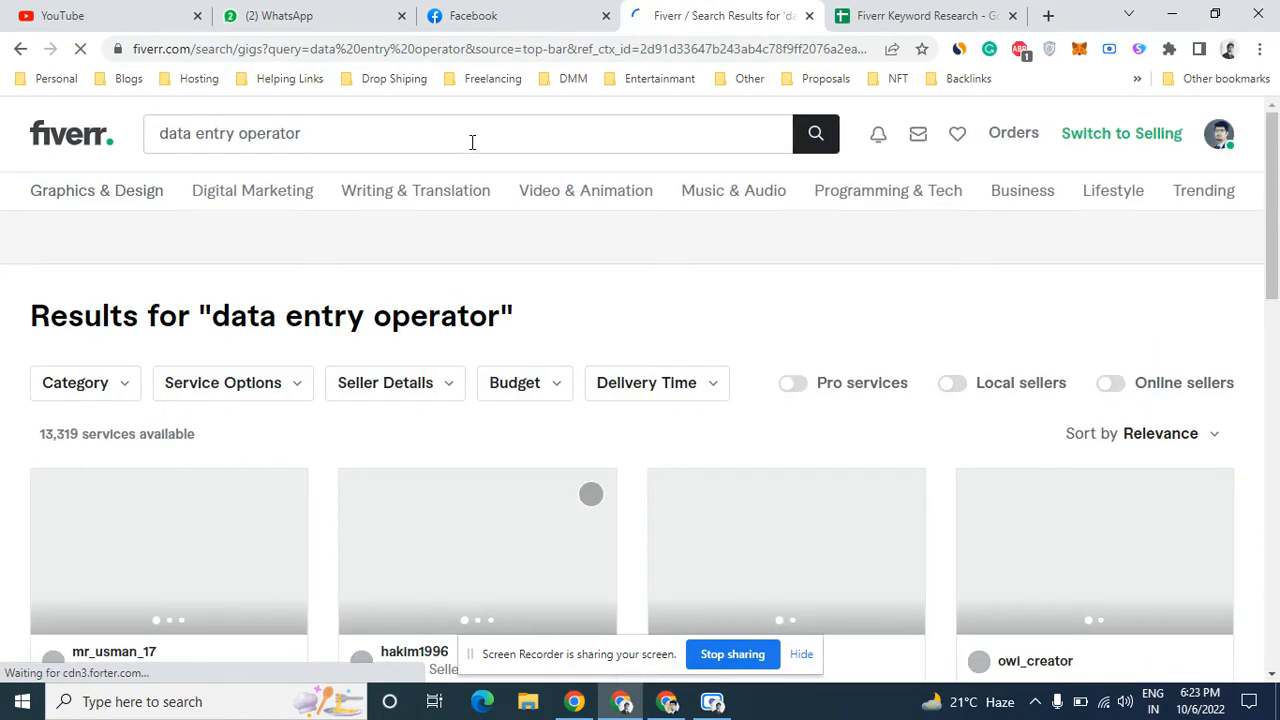
Open the first two gigs in the "data entry operator" results, the fast data entry excel and first reliable operator gigs, in new tabs
scroll(1277, 220, down, 5)
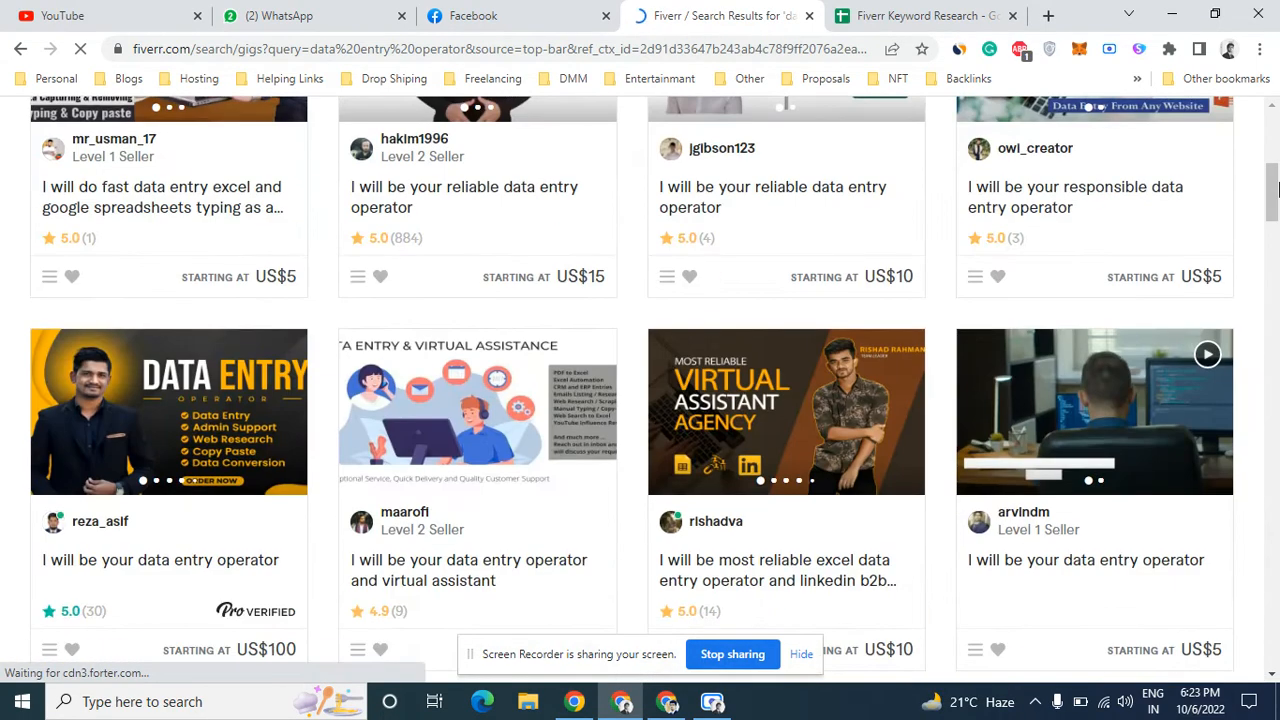
scroll(1273, 163, up, 3)
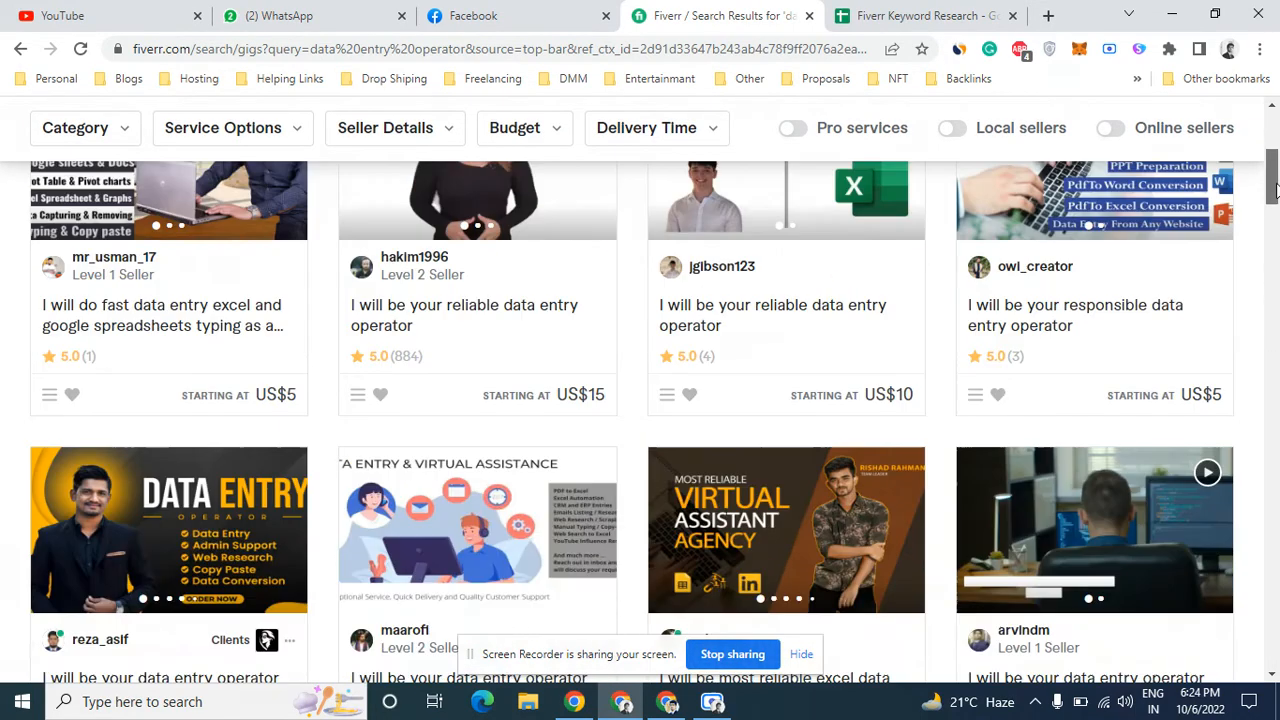
drag(1273, 160, 1273, 200)
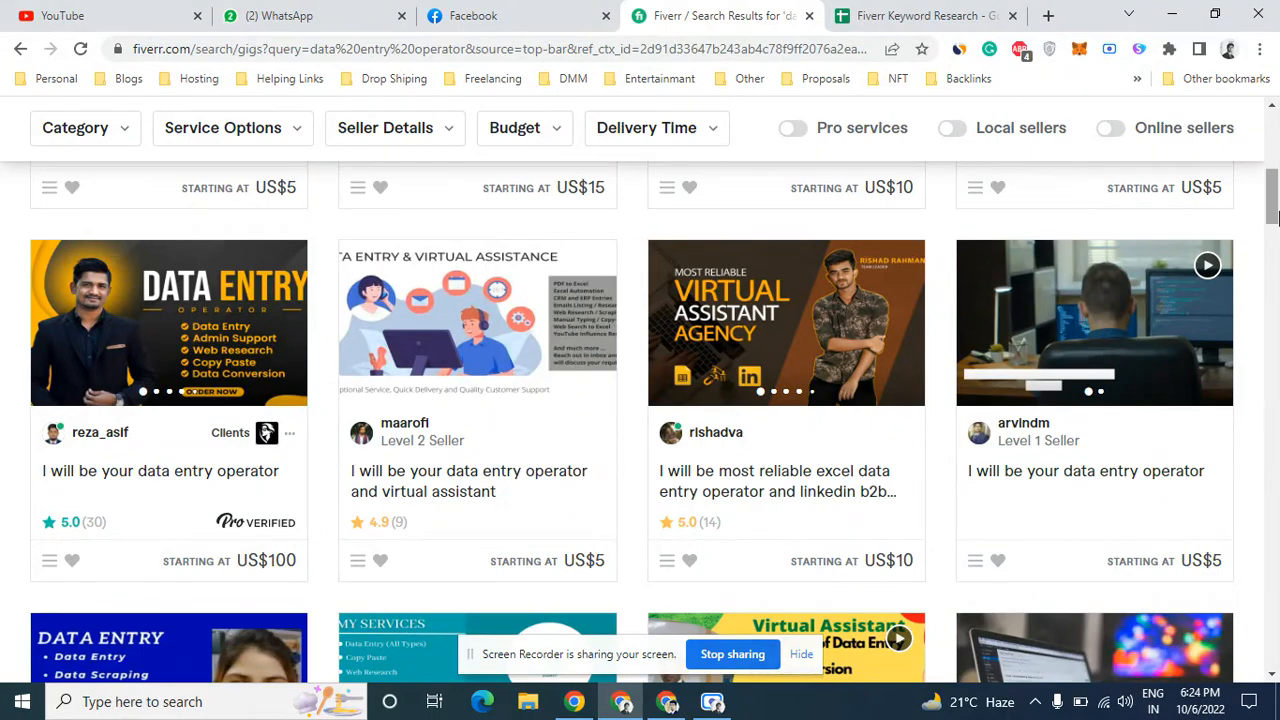
scroll(1276, 232, up, 3)
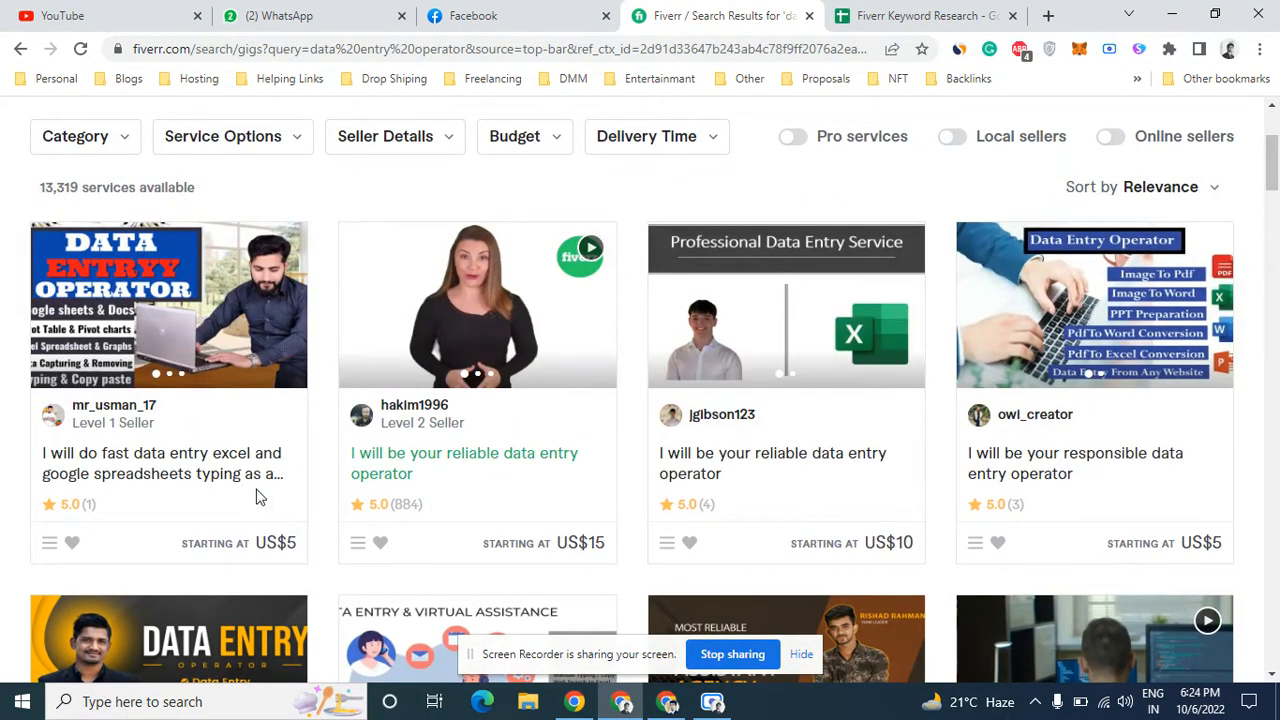
right_click(218, 463)
key(Escape)
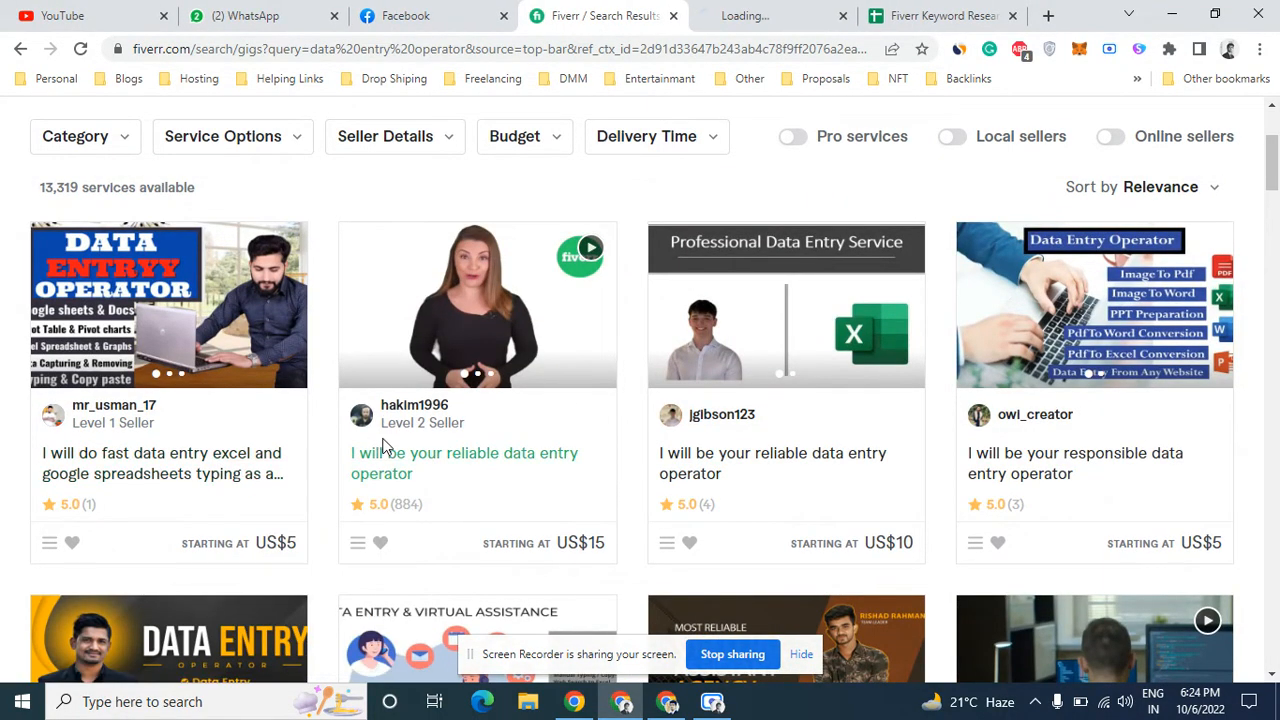
right_click(415, 452)
click(445, 459)
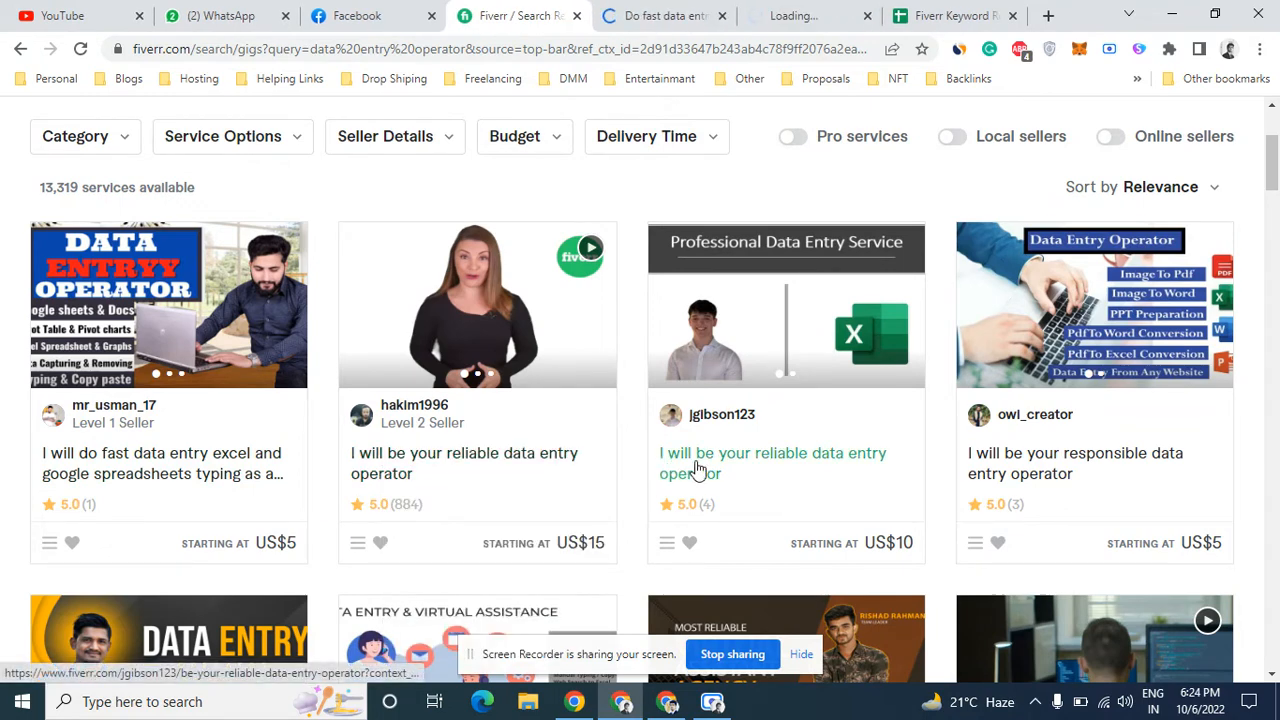
Open the first three gigs in the second row of the "data entry operator" results in new tabs
drag(1273, 148, 1273, 188)
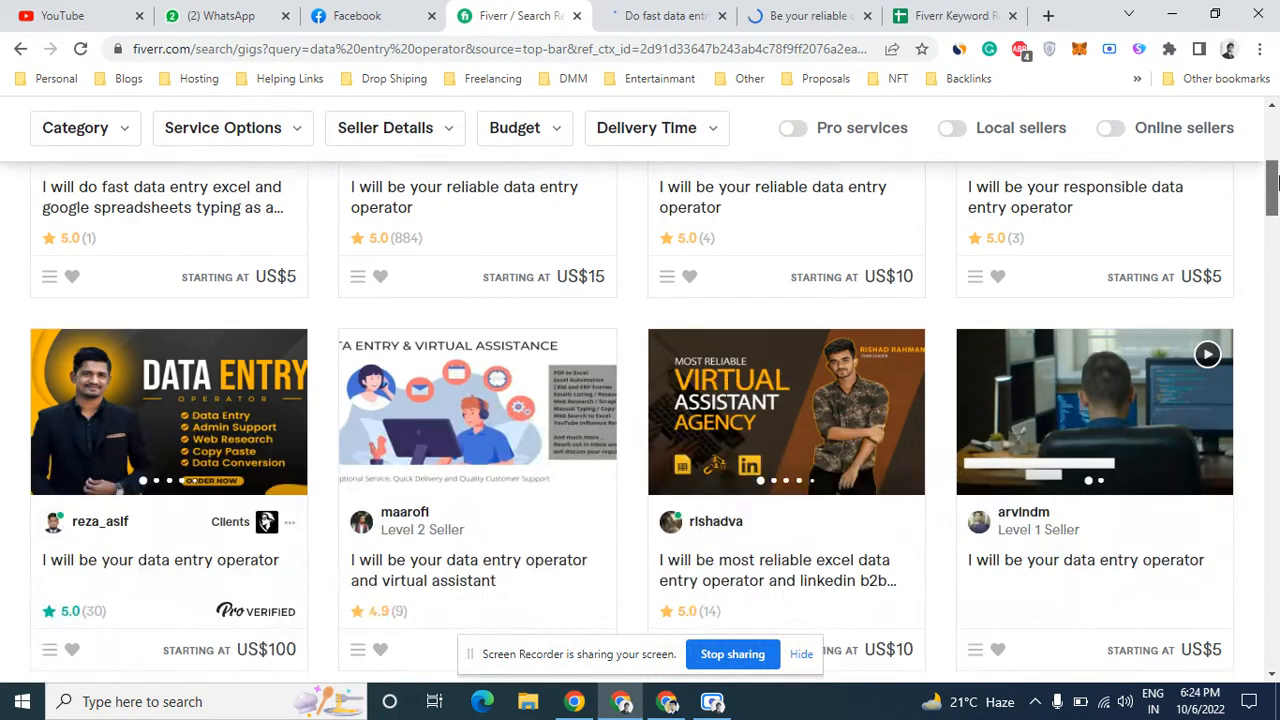
right_click(235, 472)
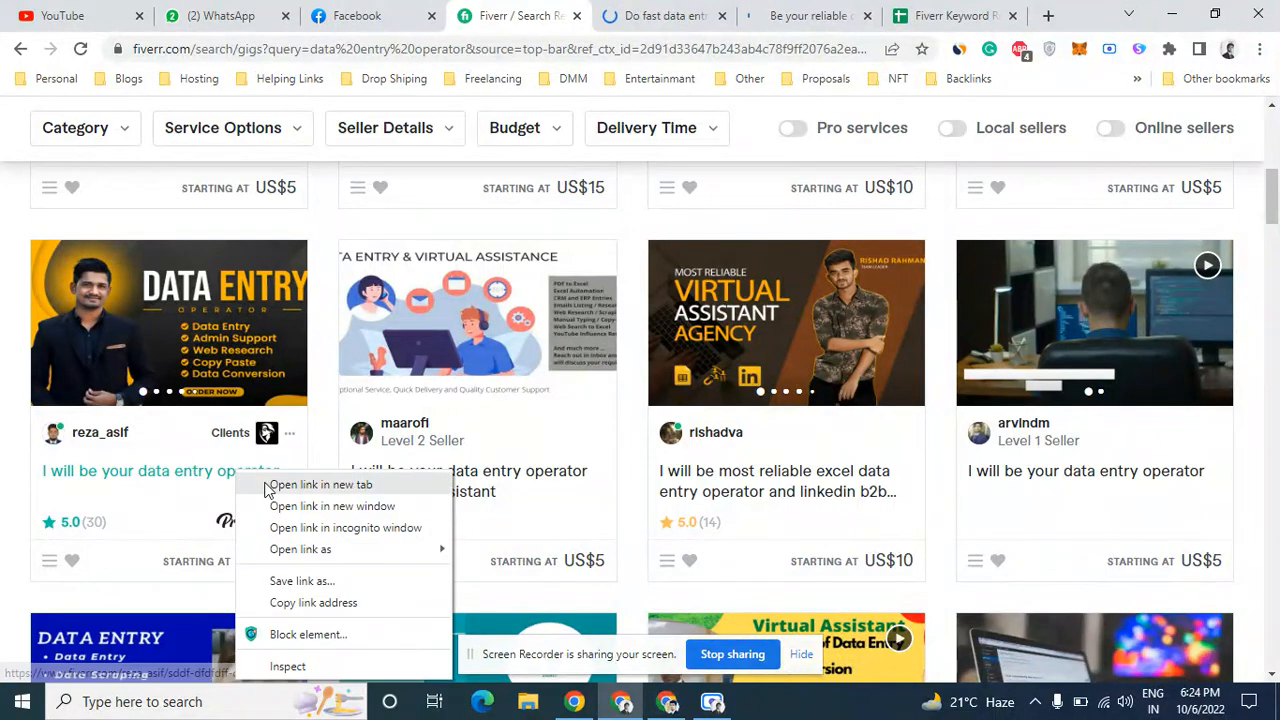
click(275, 484)
right_click(433, 490)
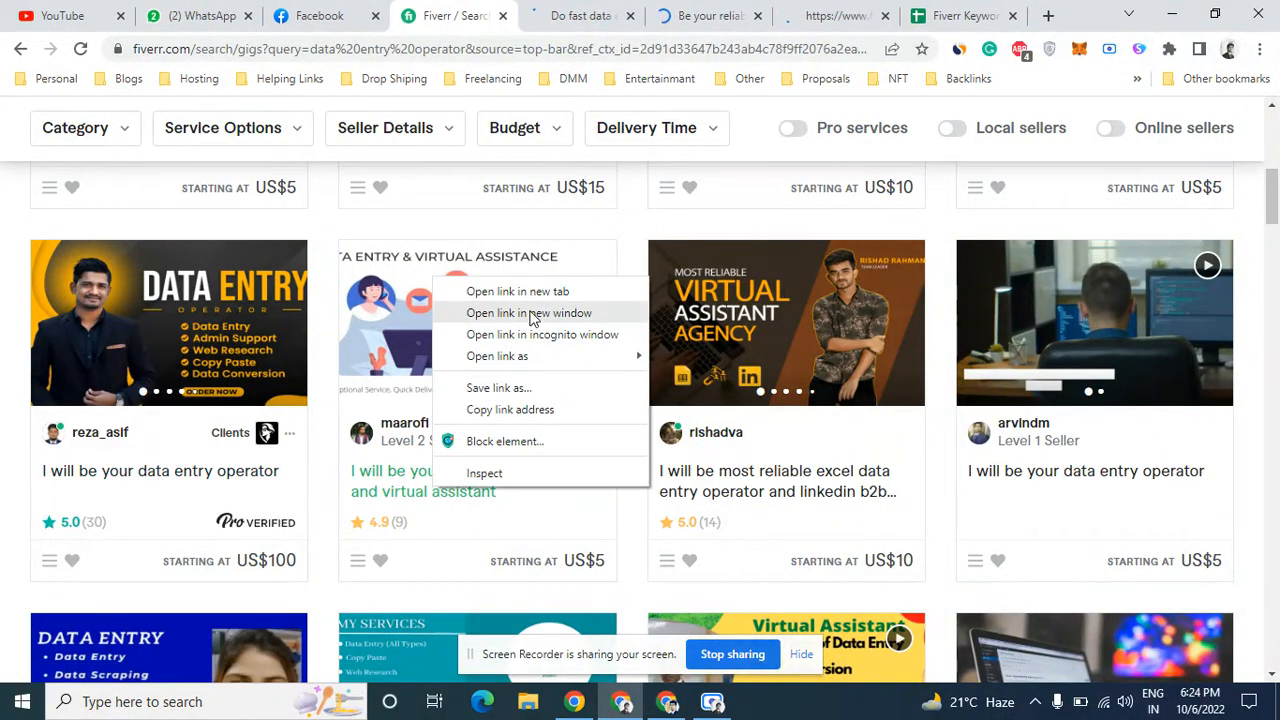
click(554, 289)
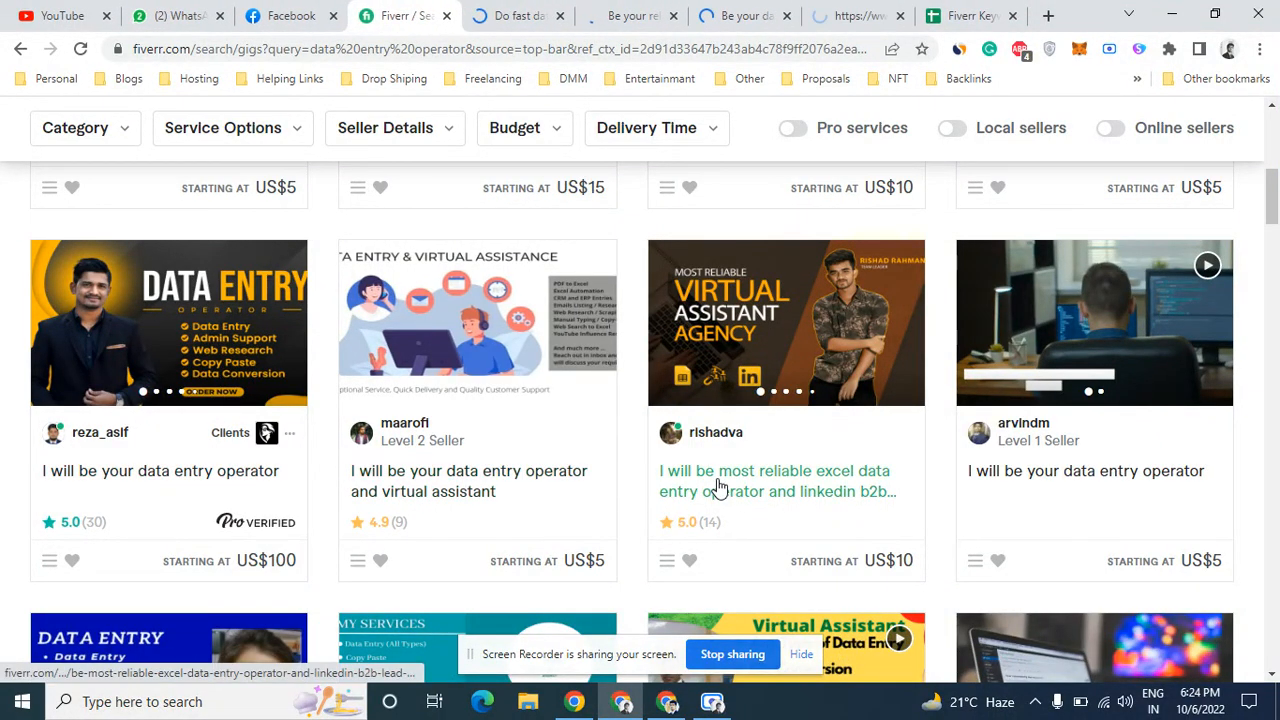
right_click(742, 480)
click(820, 289)
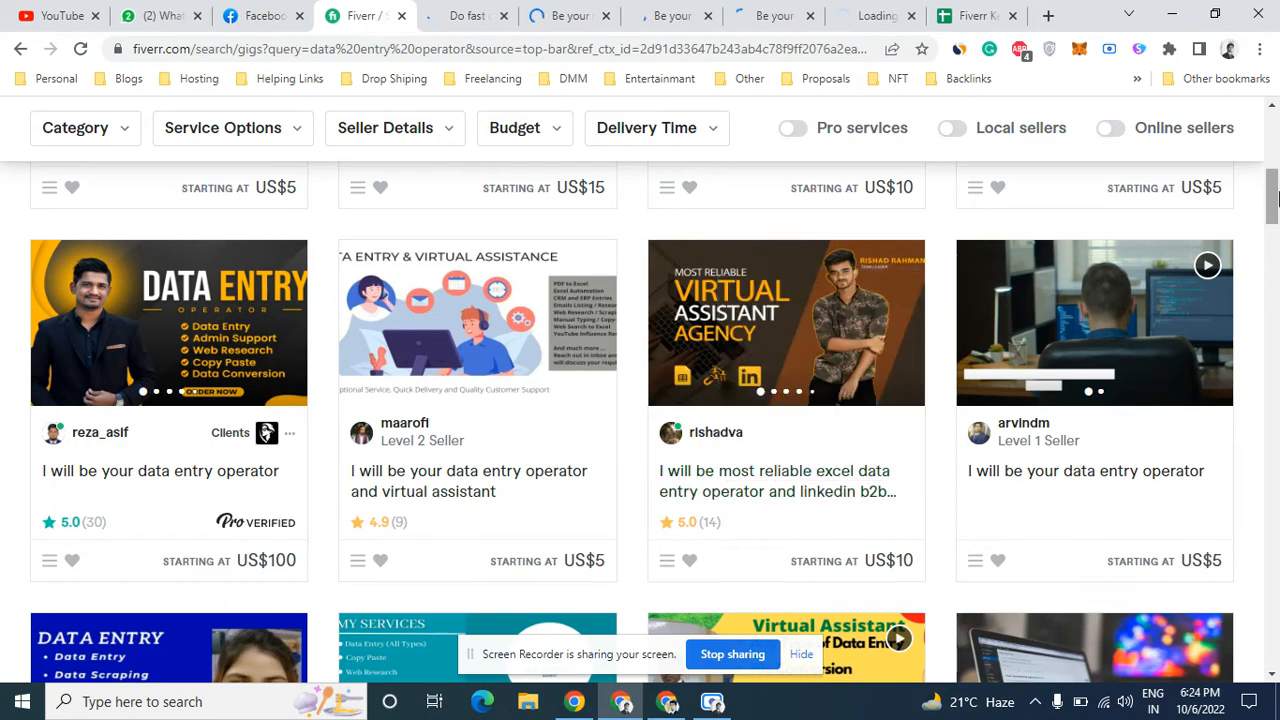
Open the reliable data entry operator, professional virtual secretary and personal administrative virtual assistant gigs from the lower result rows in new tabs
scroll(880, 287, down, 5)
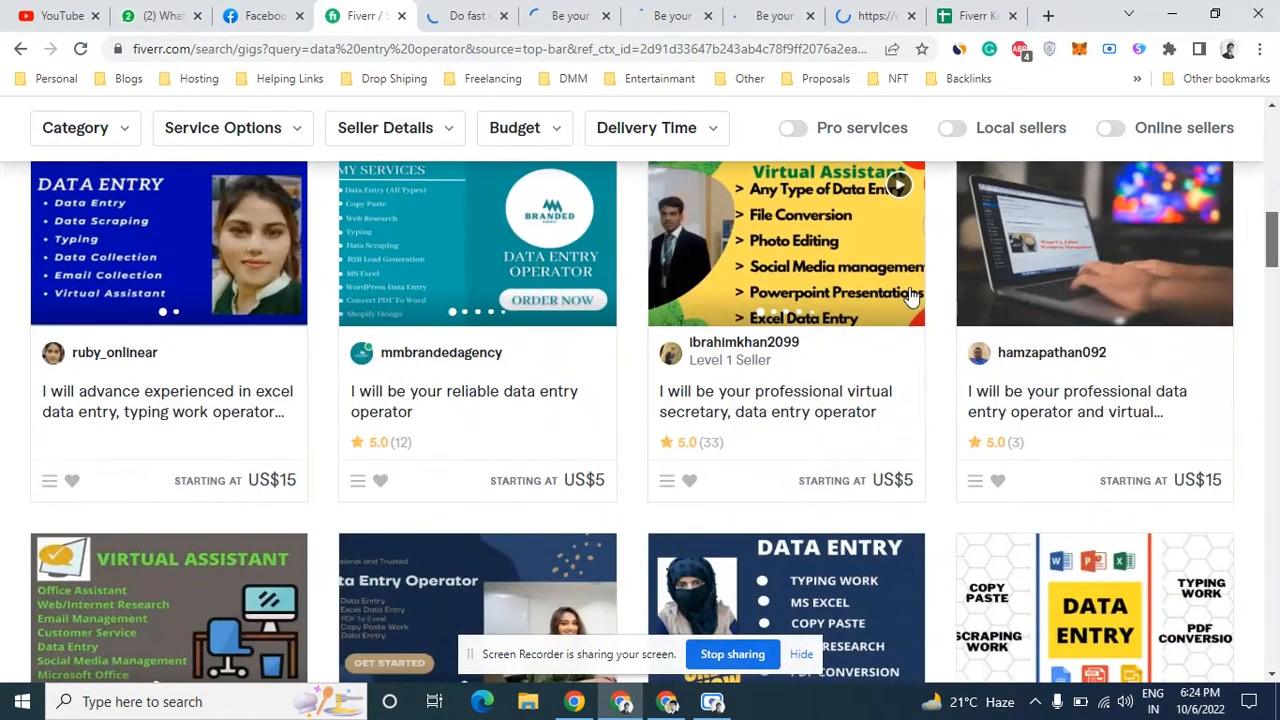
right_click(515, 398)
click(600, 403)
right_click(731, 419)
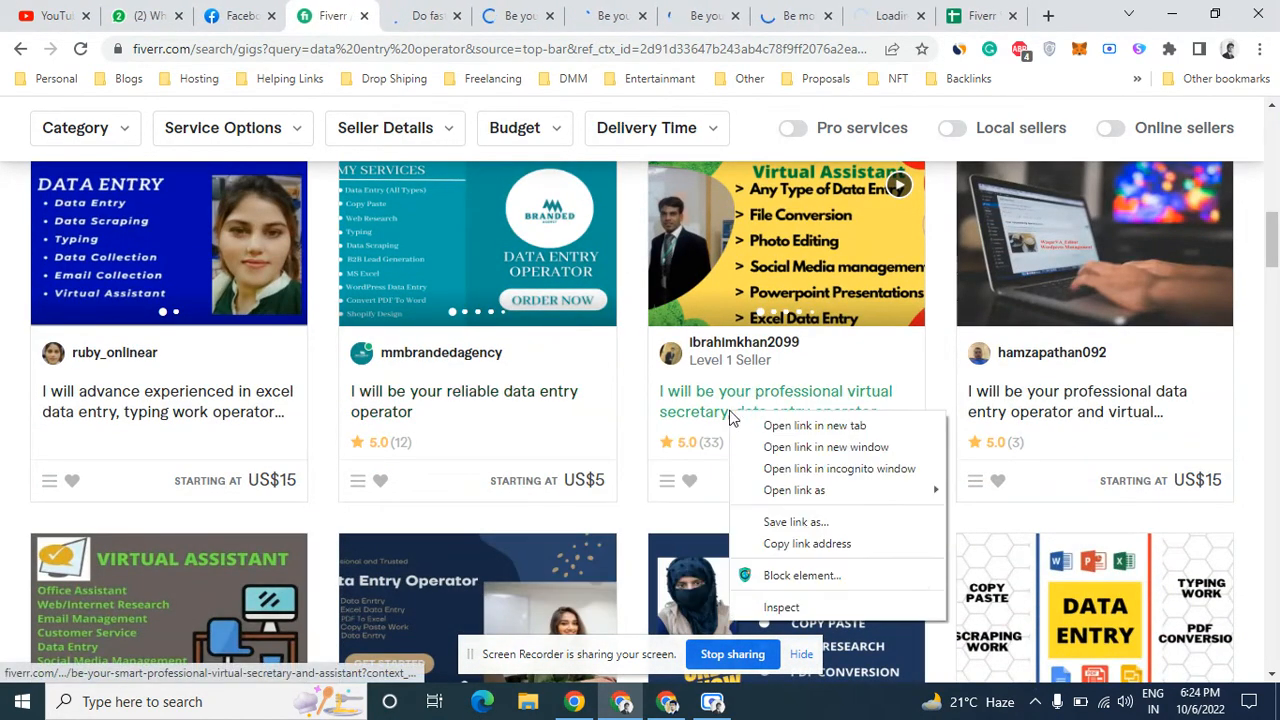
click(775, 427)
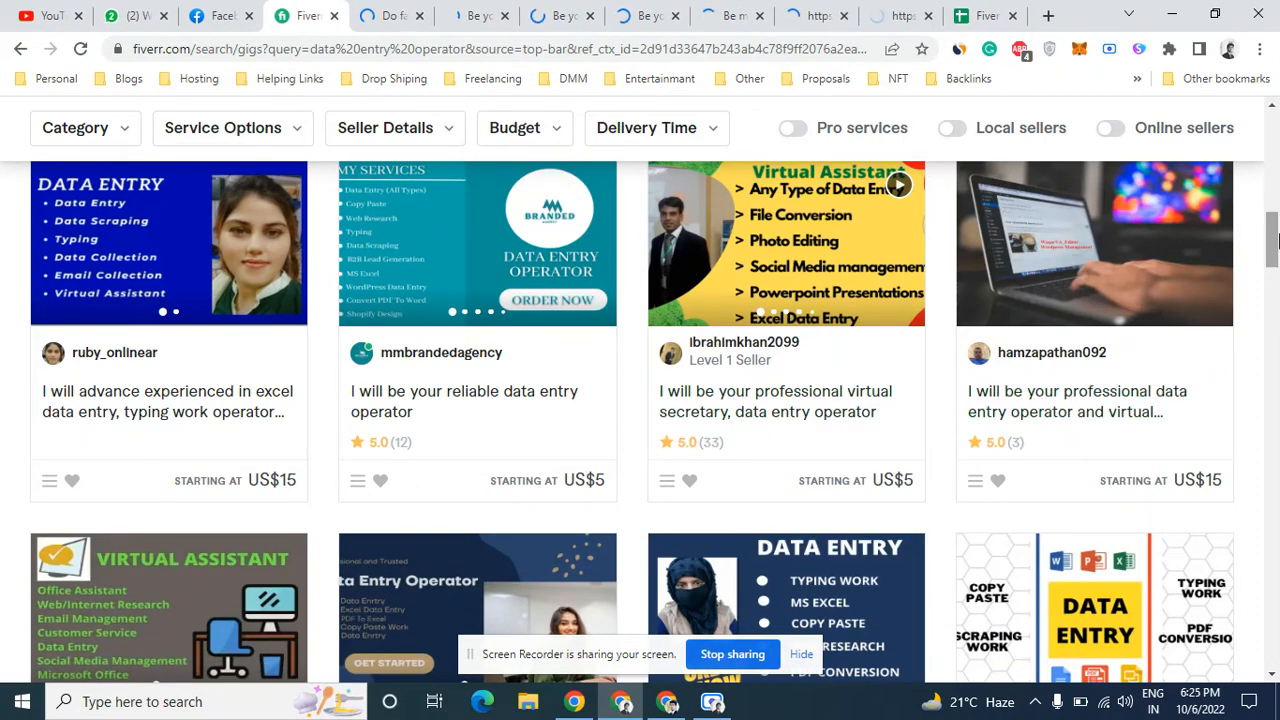
scroll(1274, 250, down, 3)
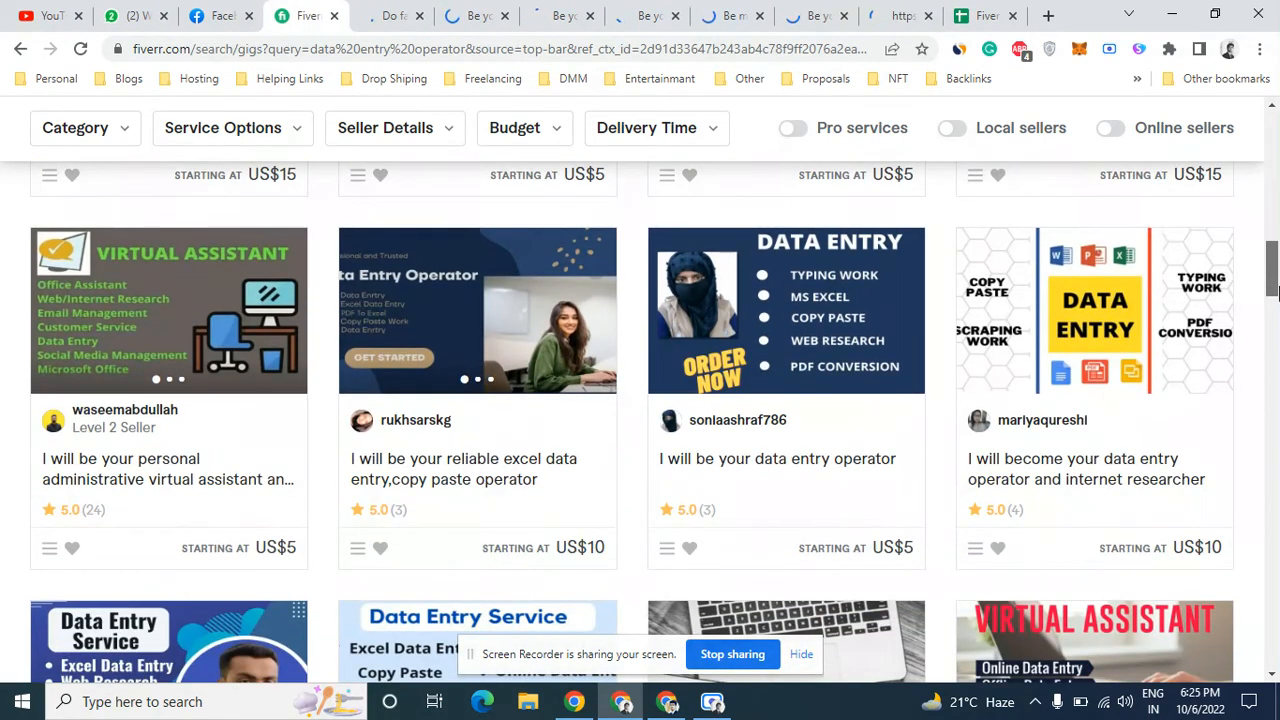
right_click(193, 466)
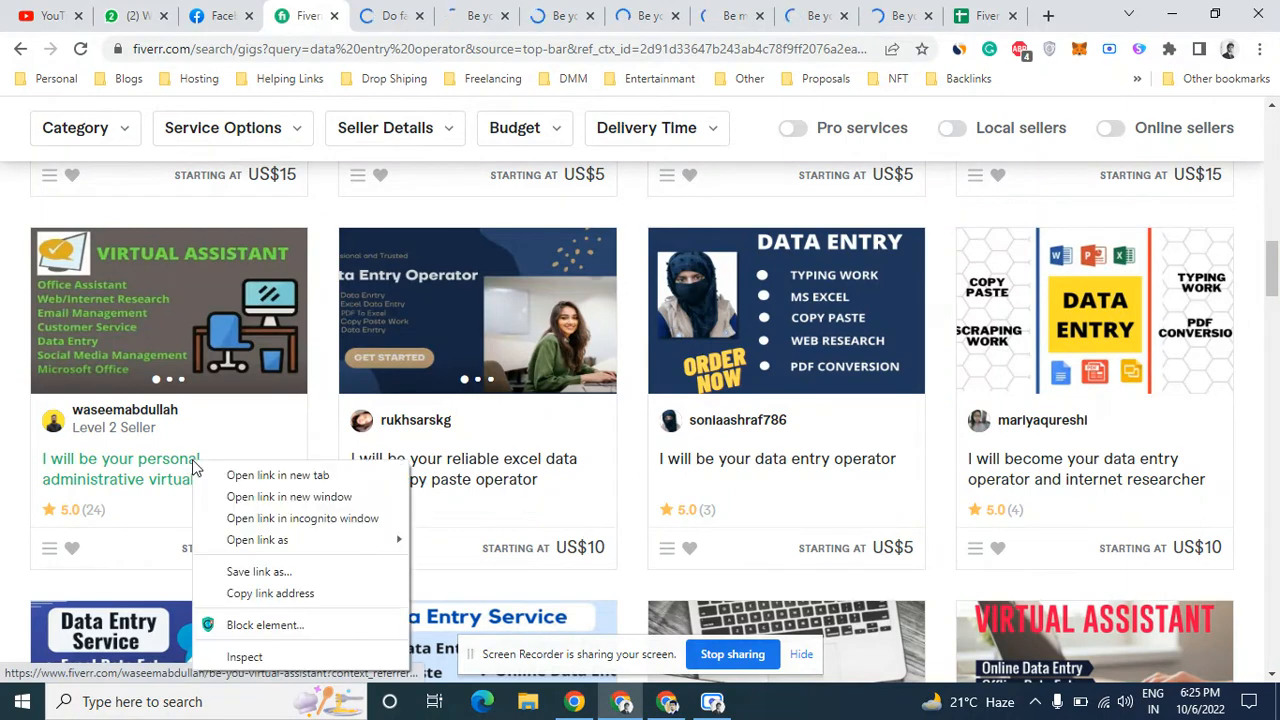
click(225, 477)
Copy the title of the gig "I will do fast data entry excel and google spreadsheets typing as a data entry operator"
click(348, 12)
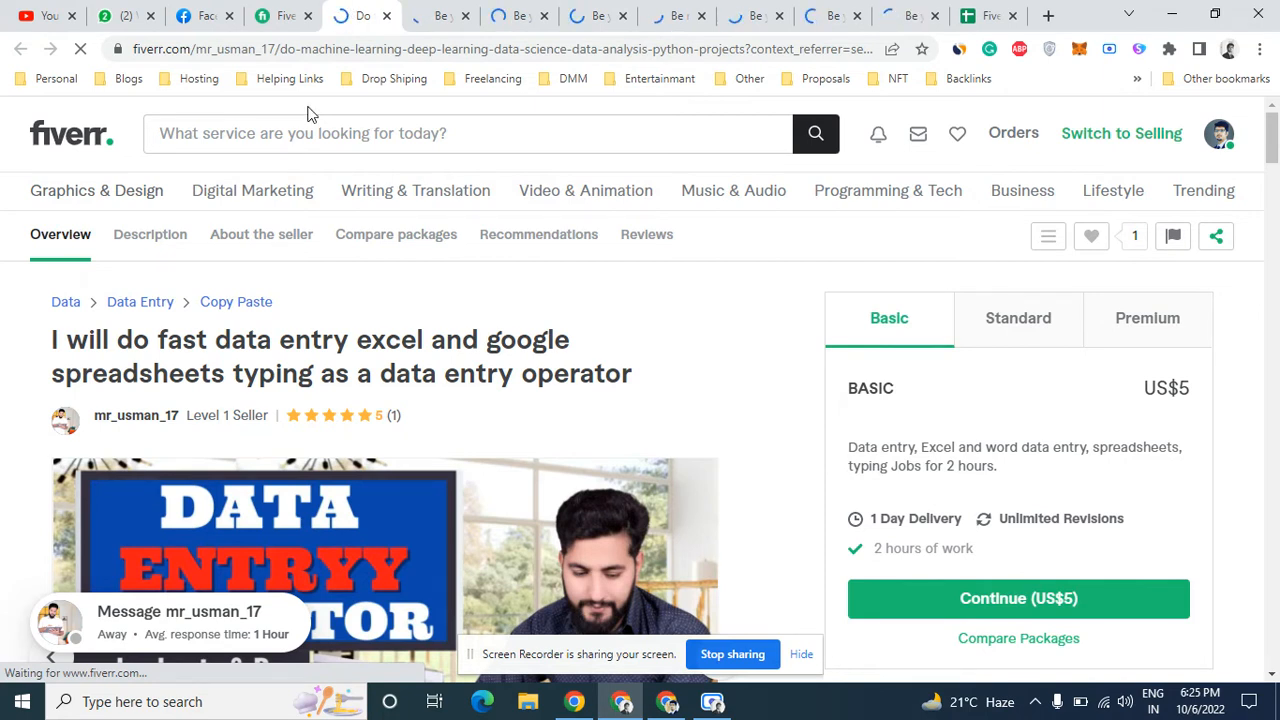
double_click(295, 345)
triple_click(295, 345)
key(ctrl+c)
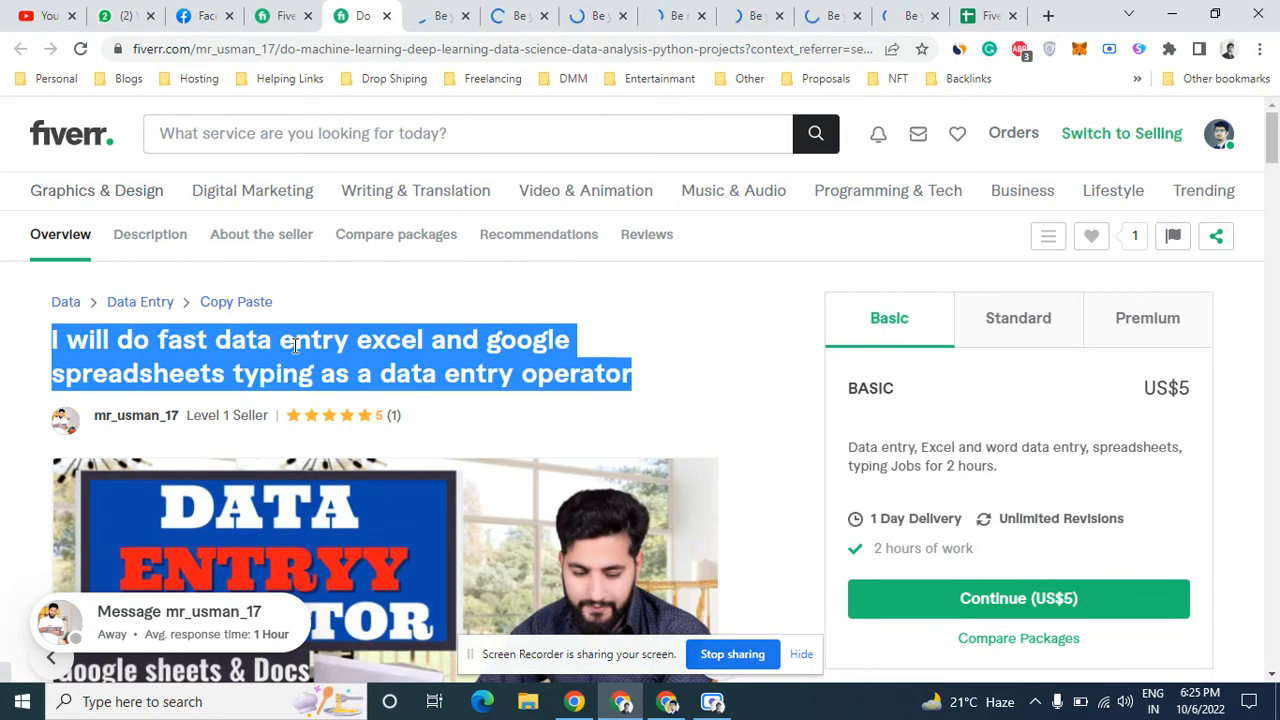
Change the column header in cell A1 of the Fiverr Keyword Research sheet to "Gigs"
click(987, 15)
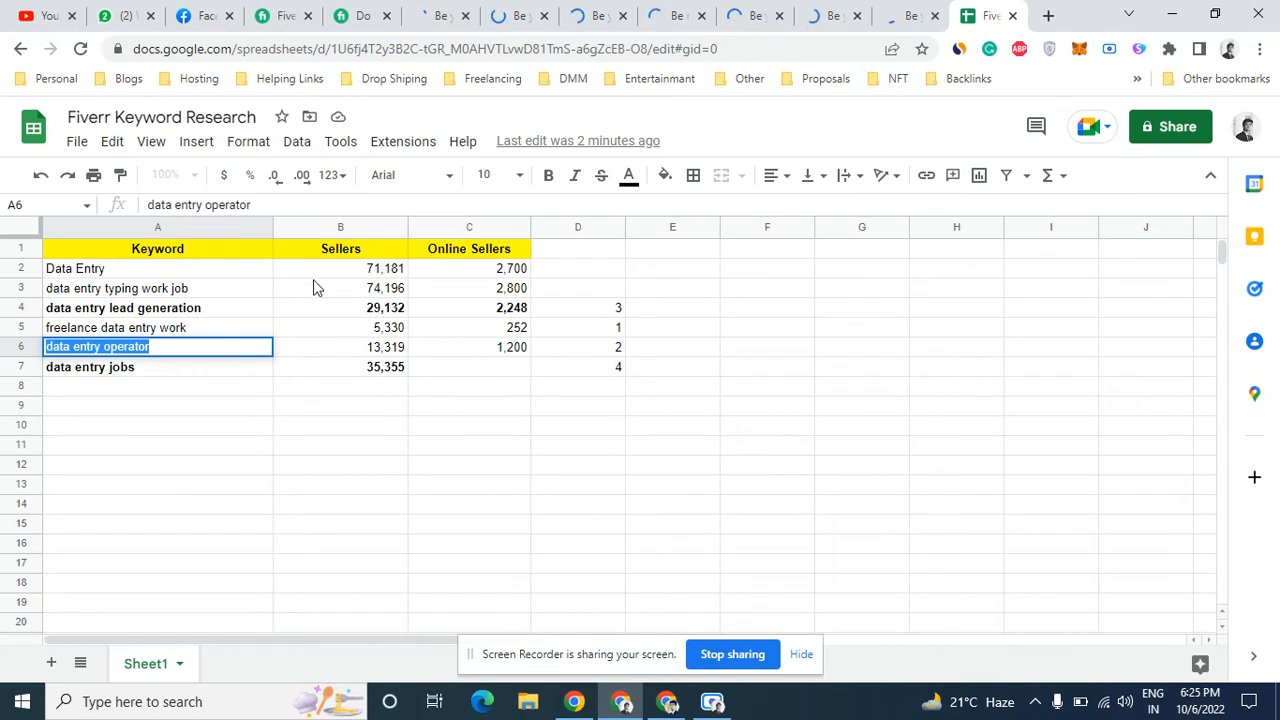
click(214, 250)
double_click(214, 248)
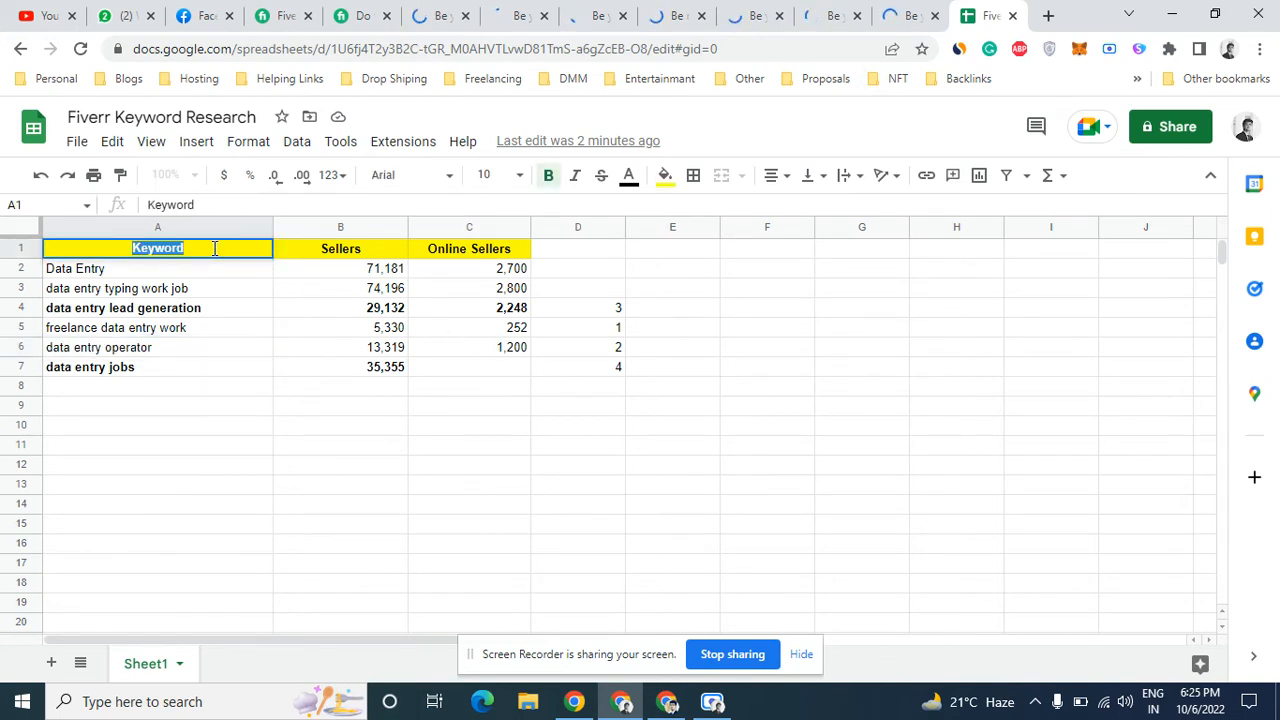
text(Gi)
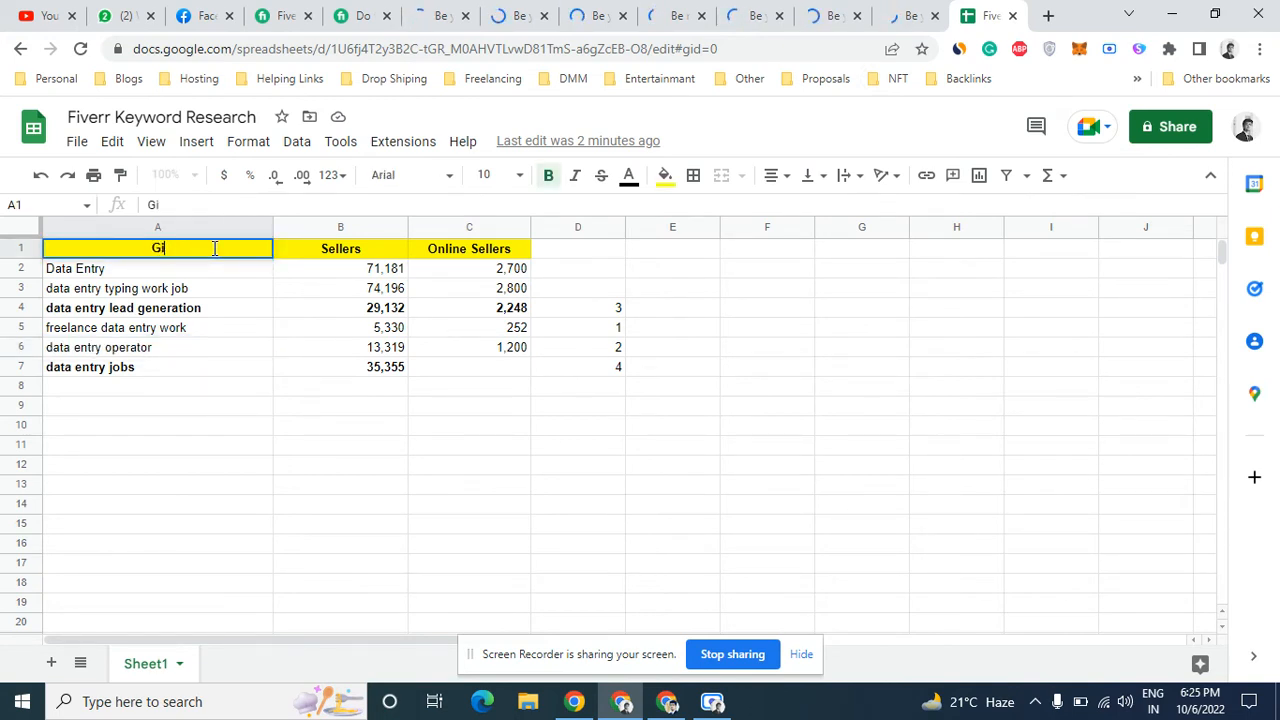
text(gid)
key(BackSpace)
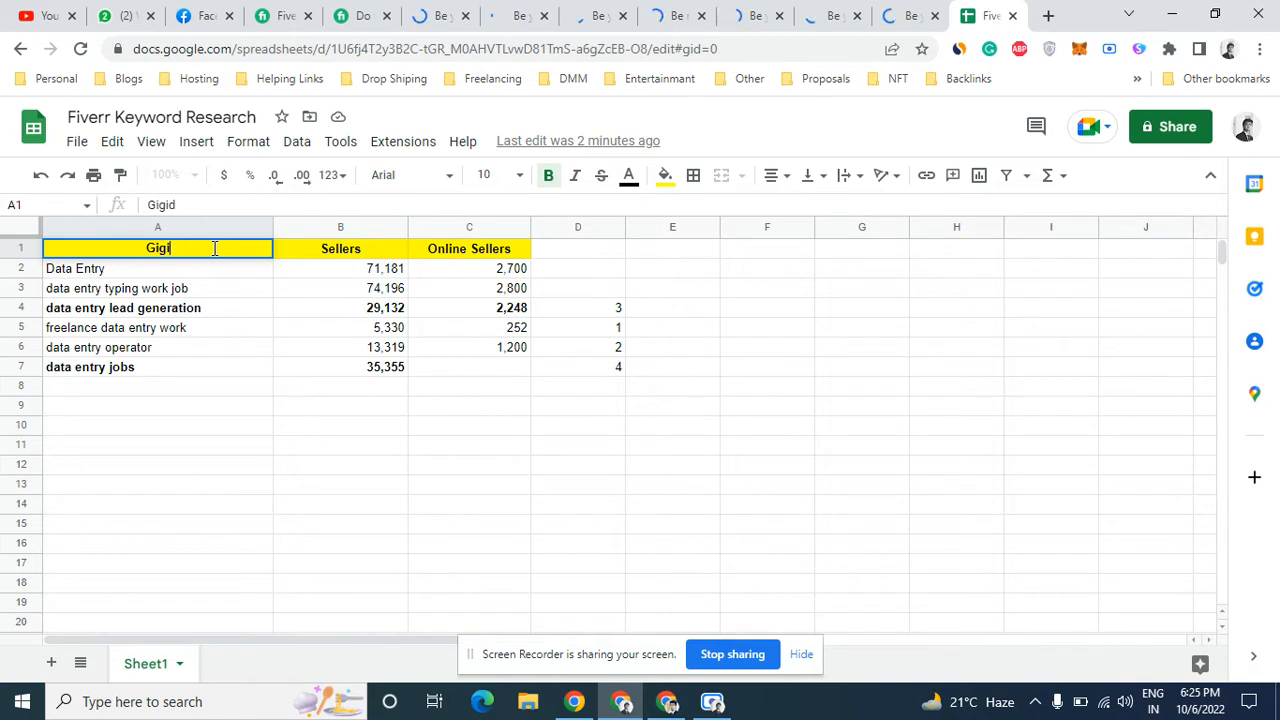
text(s)
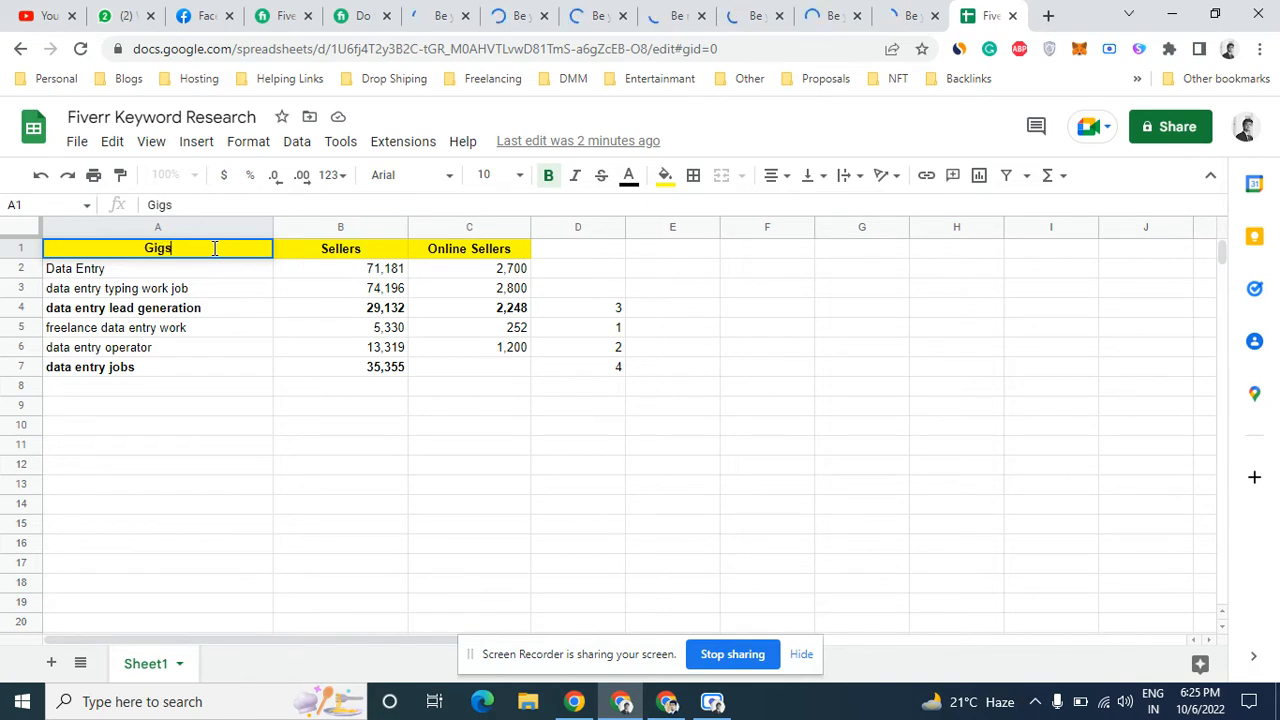
Clear the old keywords in A2:A7 and the seller counts in B2:B7
click(204, 271)
drag(203, 300, 192, 380)
key(Delete)
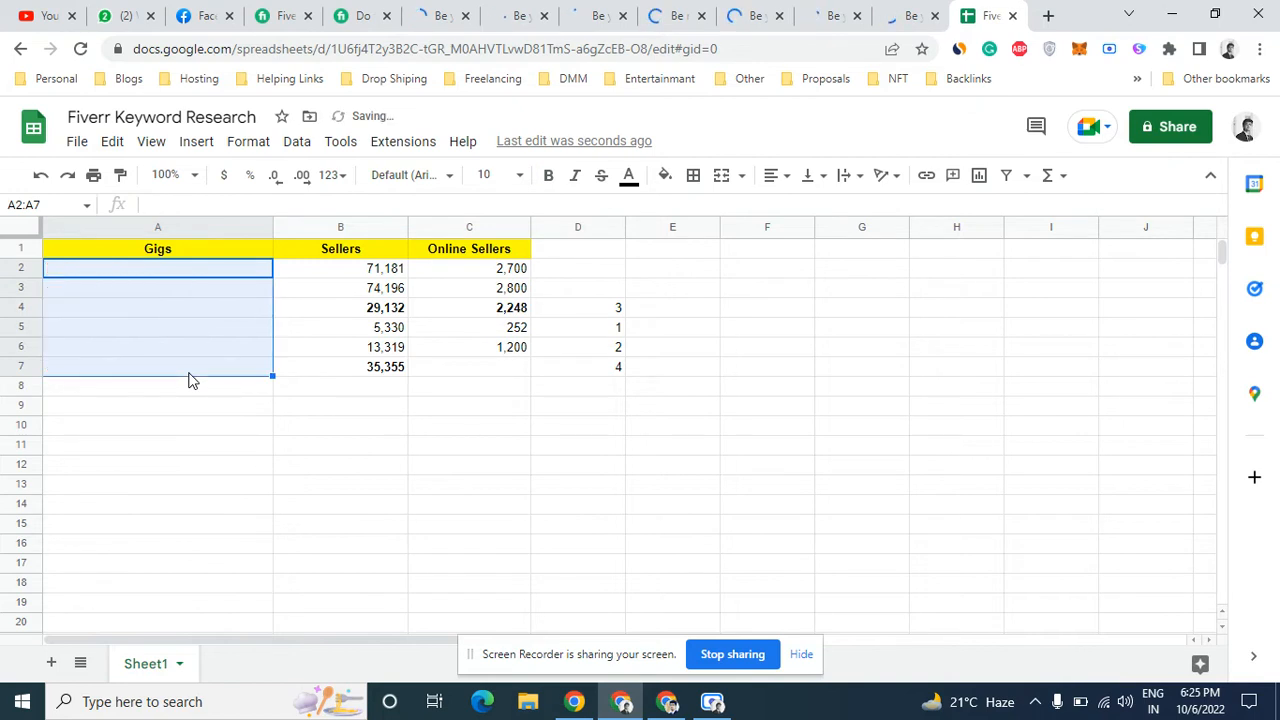
click(392, 270)
drag(392, 270, 383, 368)
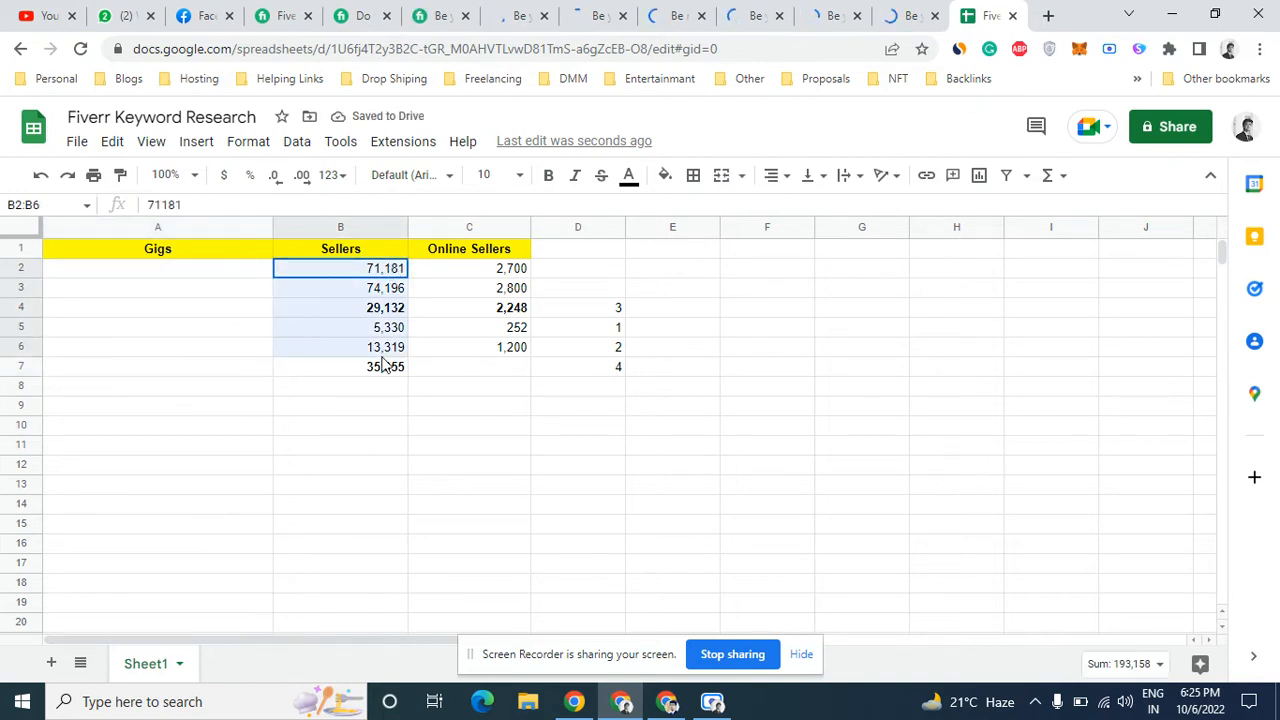
key(Delete)
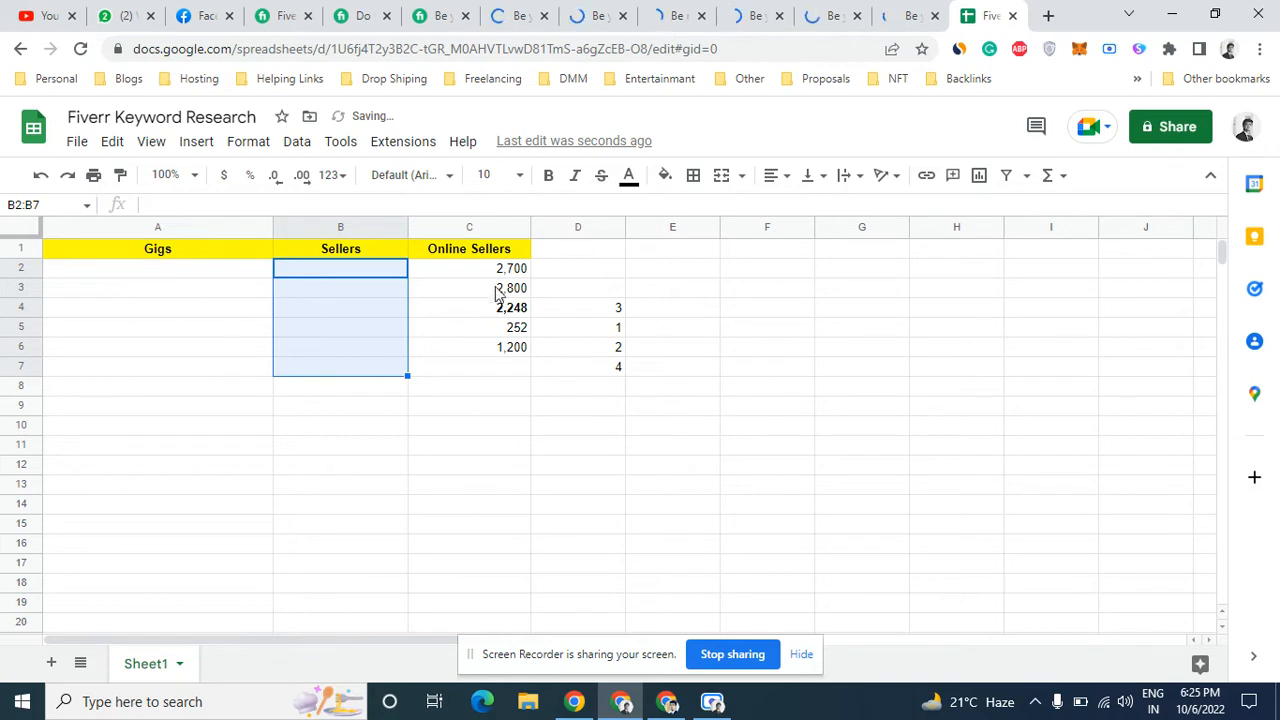
Clear the remaining values in C2:C6 and D4:D7, and the Sellers and Online Sellers headers in B1:C1
drag(510, 273, 505, 350)
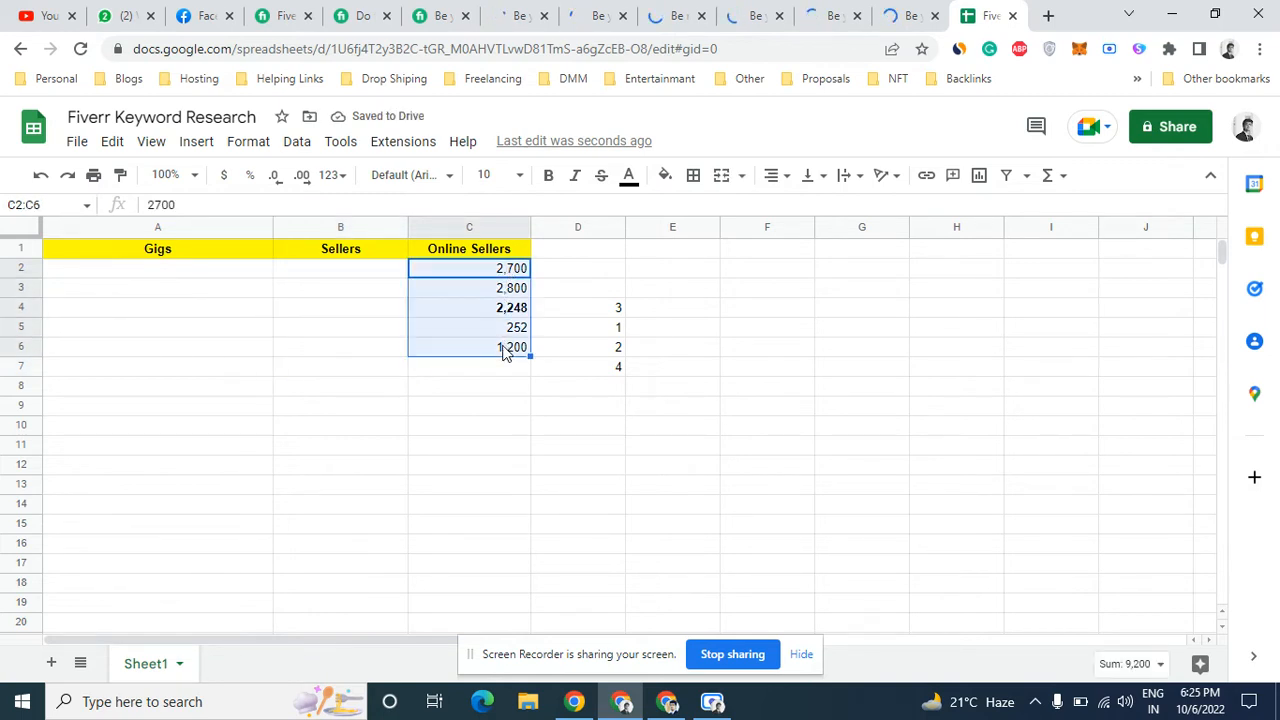
key(Delete)
drag(601, 310, 599, 365)
key(Delete)
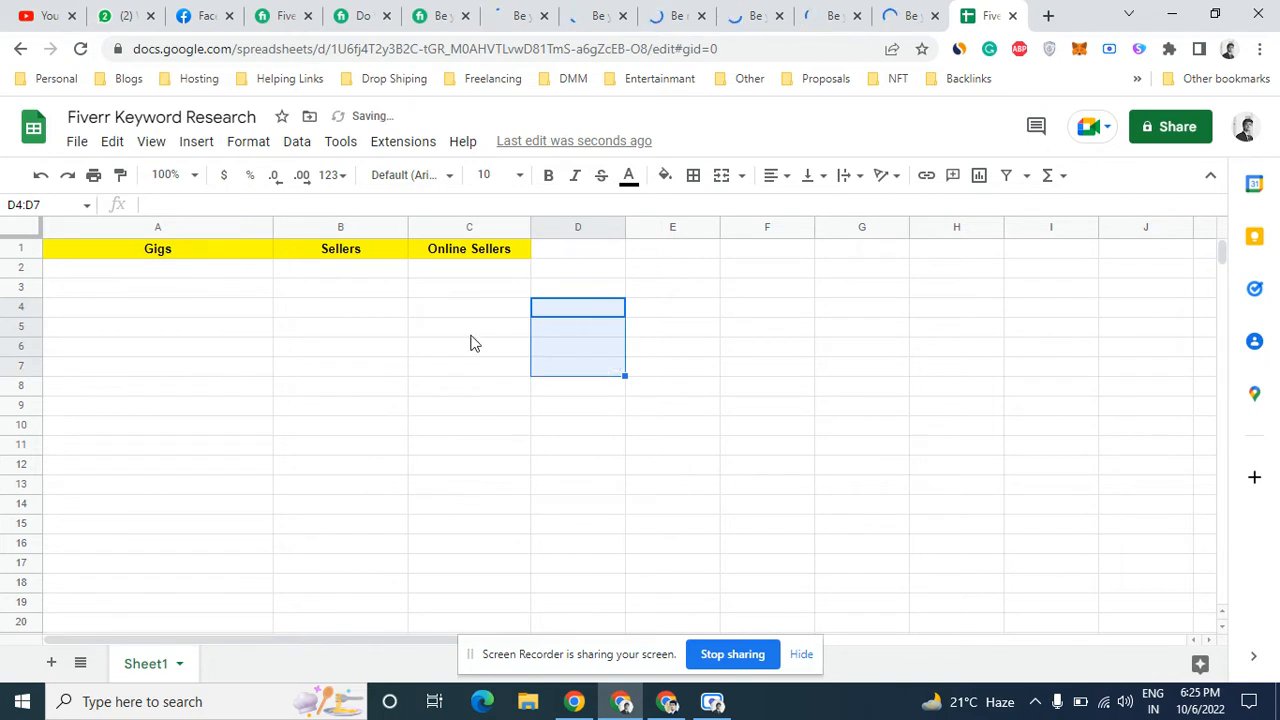
drag(320, 257, 453, 258)
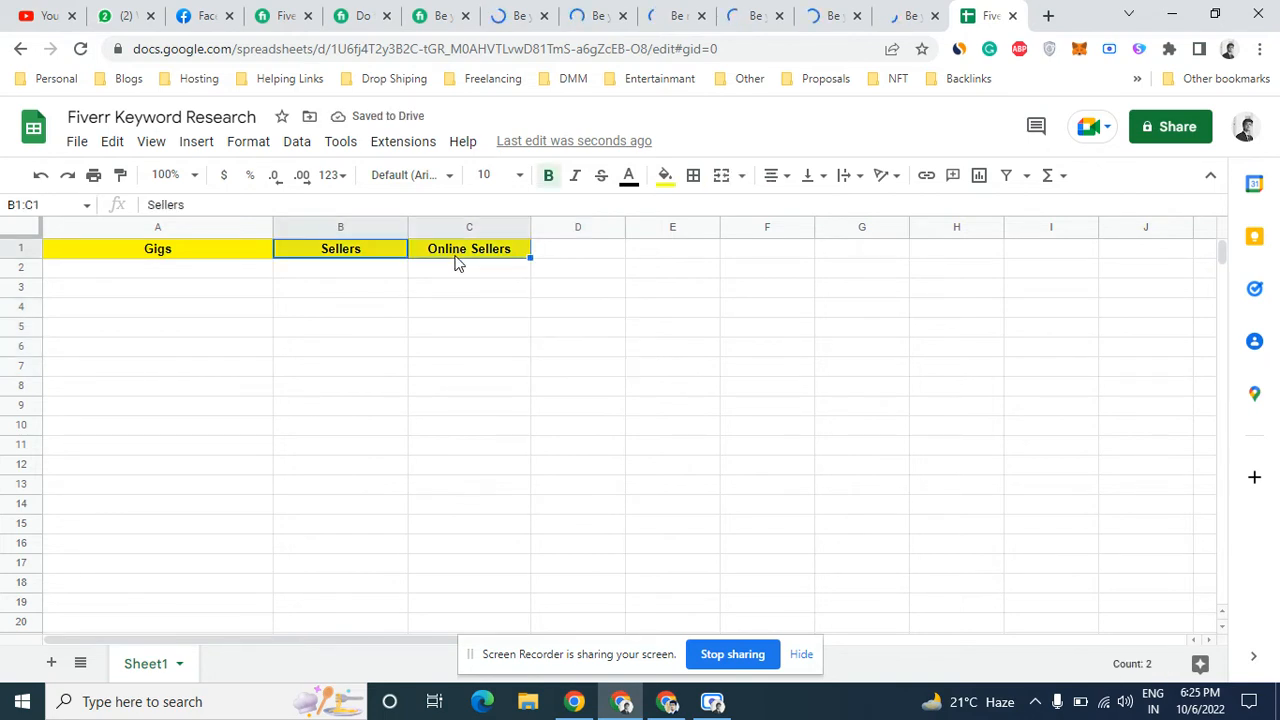
key(Delete)
Paste the copied gig title into cell A2 and widen column A to fit the whole title
double_click(225, 266)
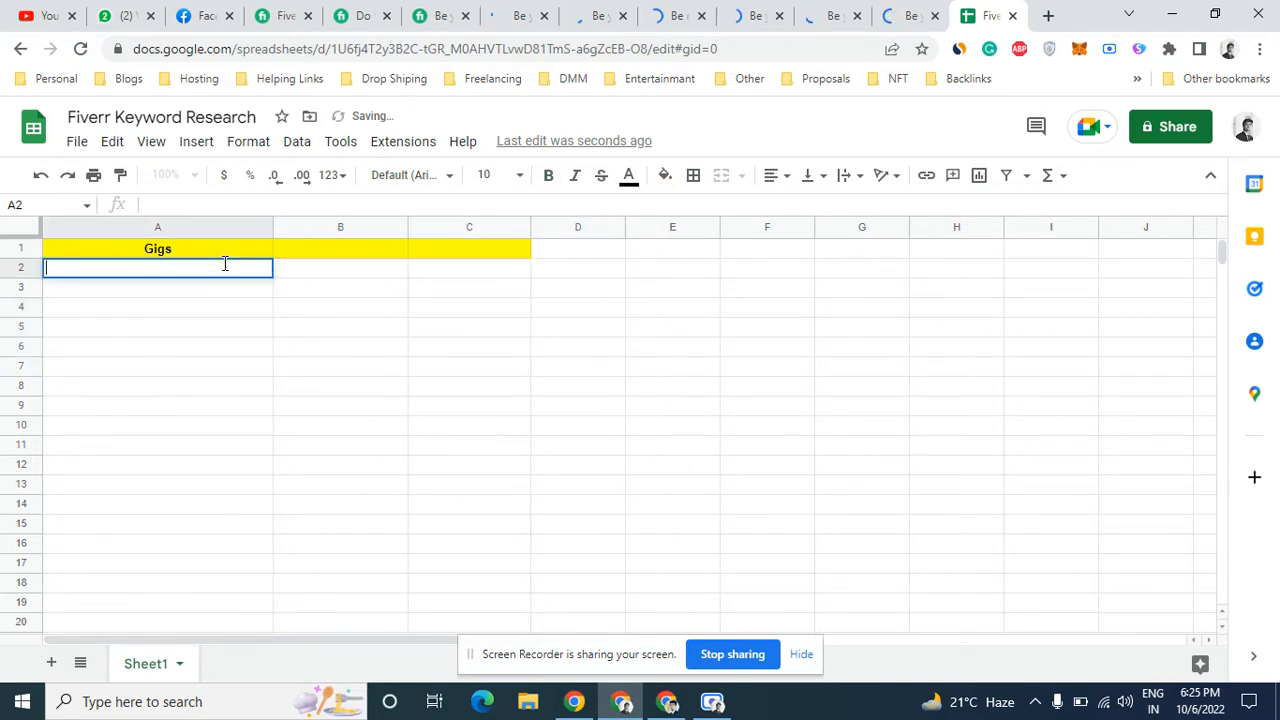
key(ctrl+v)
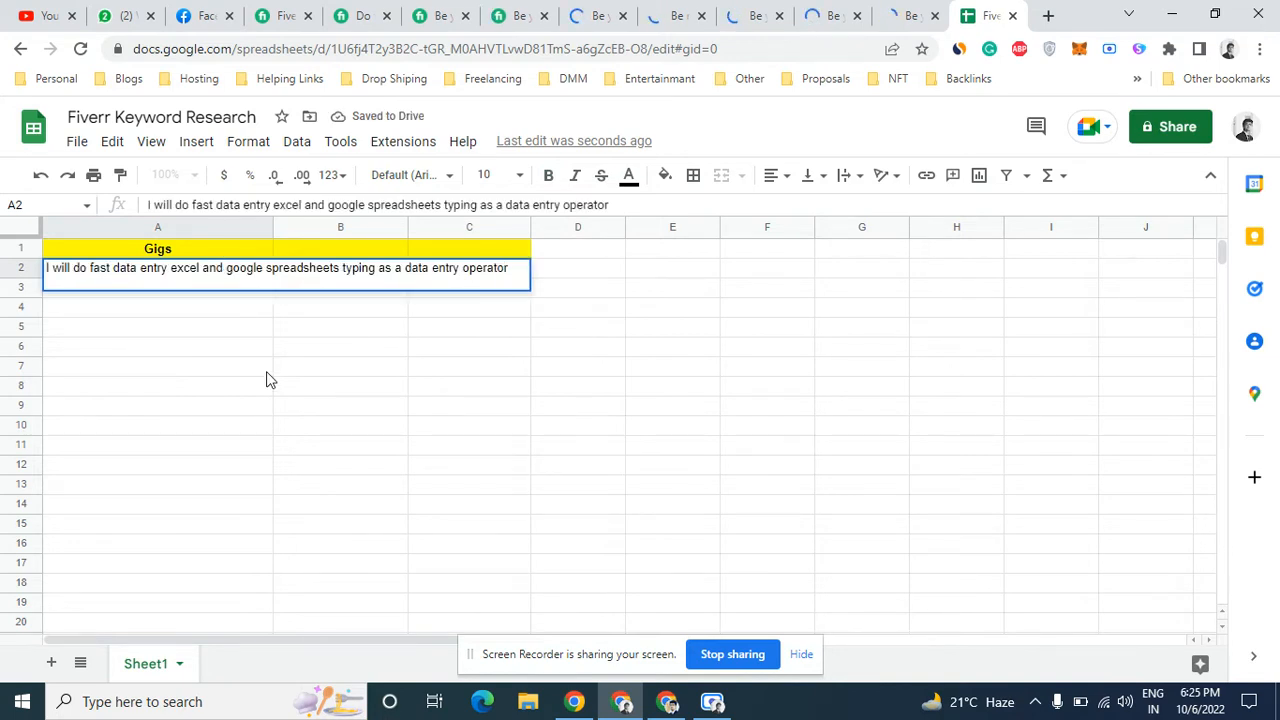
click(266, 372)
drag(273, 229, 547, 232)
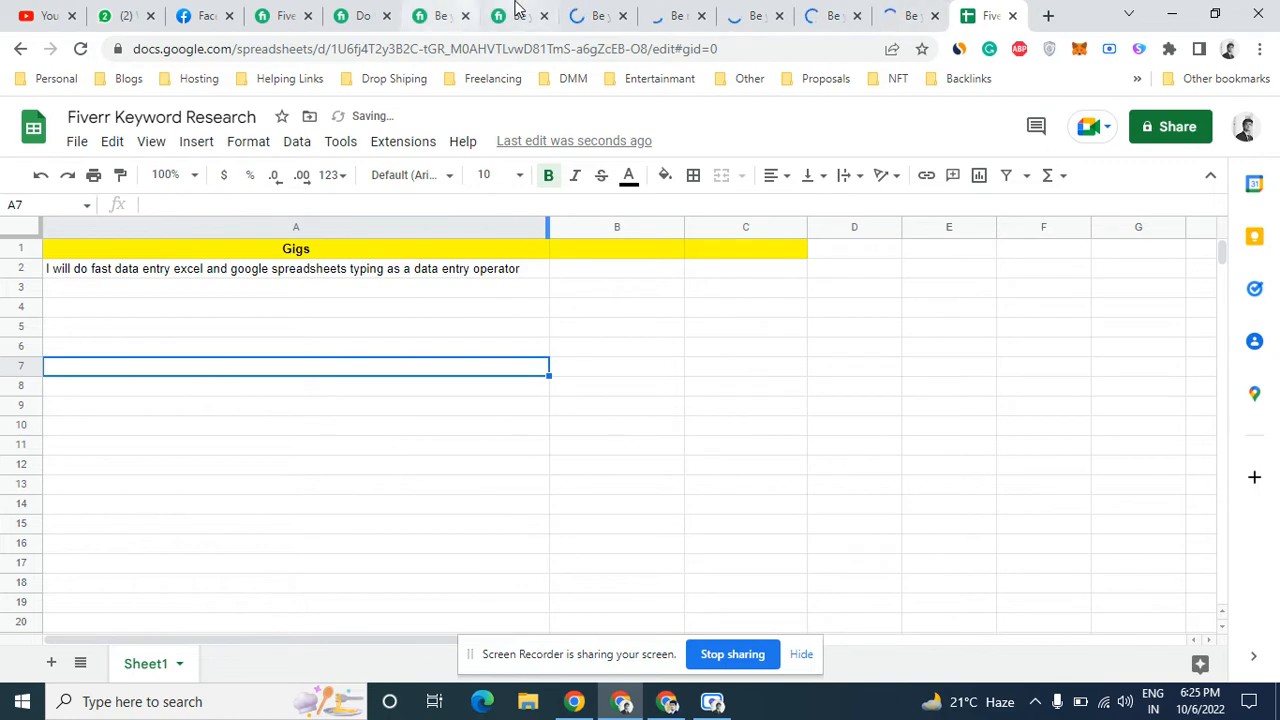
Copy the title "I will be your reliable data entry operator" from the second opened gig into cell A3
click(355, 14)
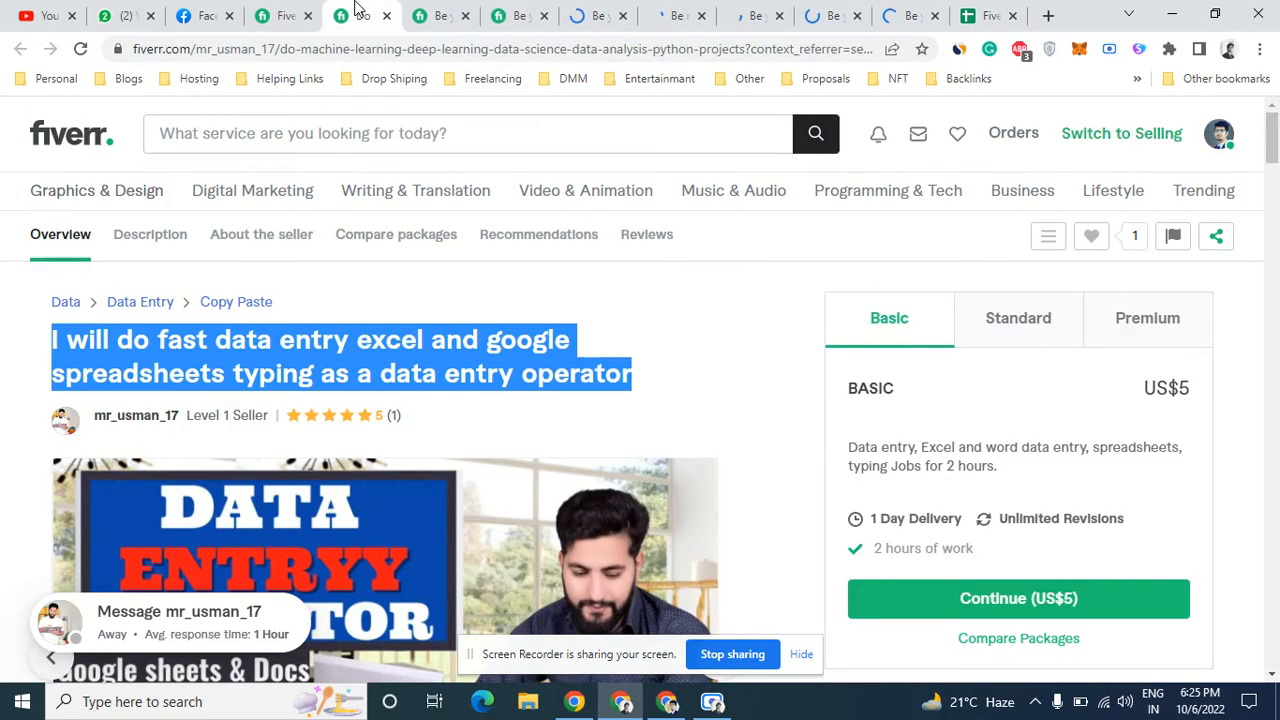
click(460, 12)
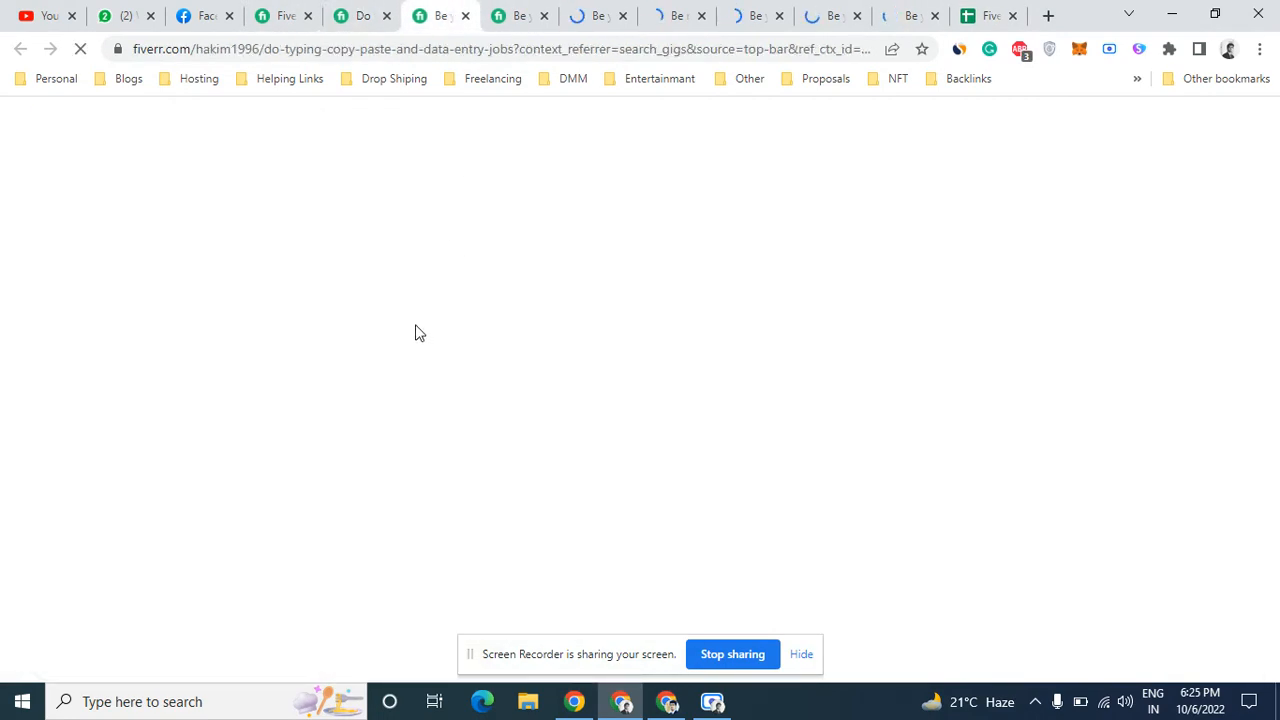
triple_click(399, 345)
right_click(398, 347)
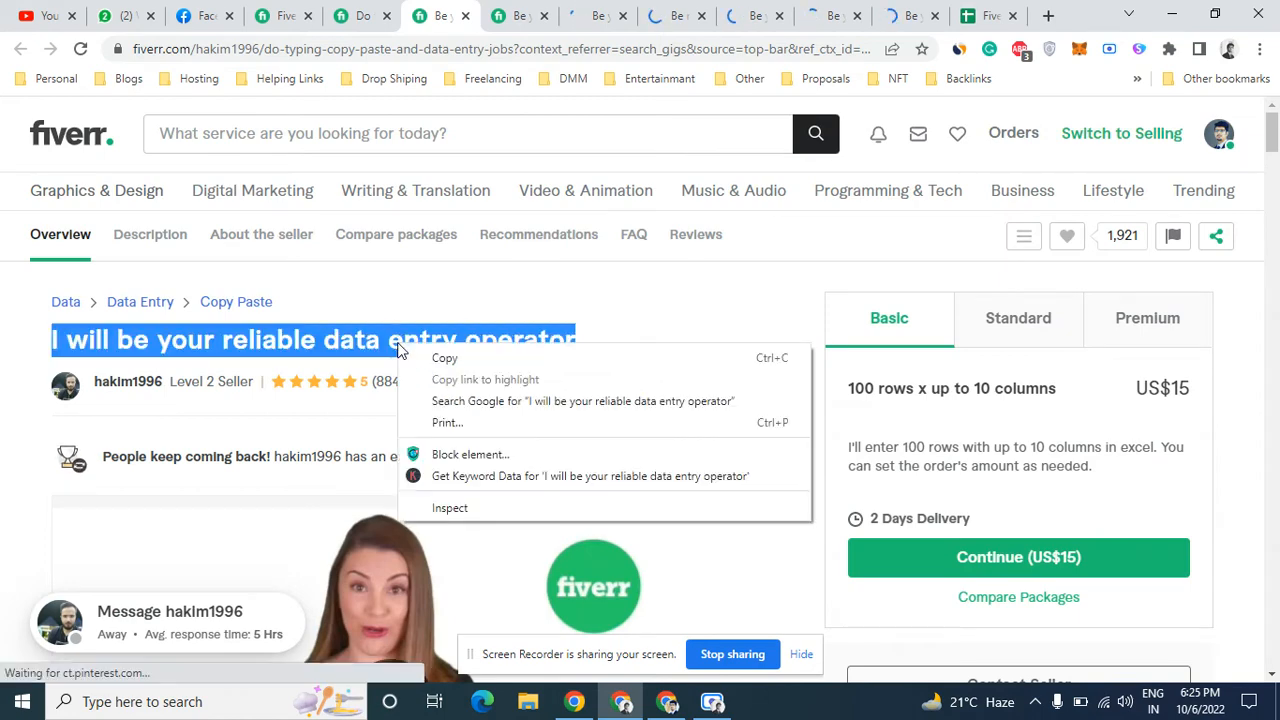
click(444, 357)
click(988, 15)
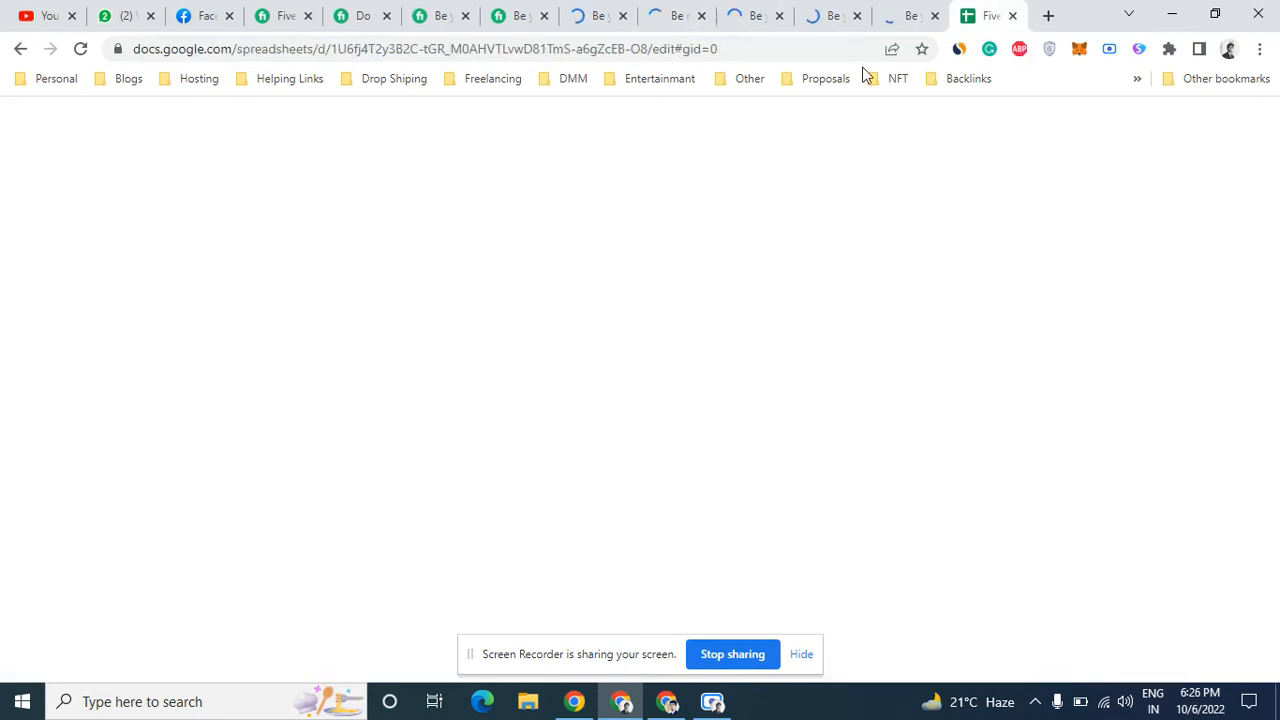
double_click(307, 289)
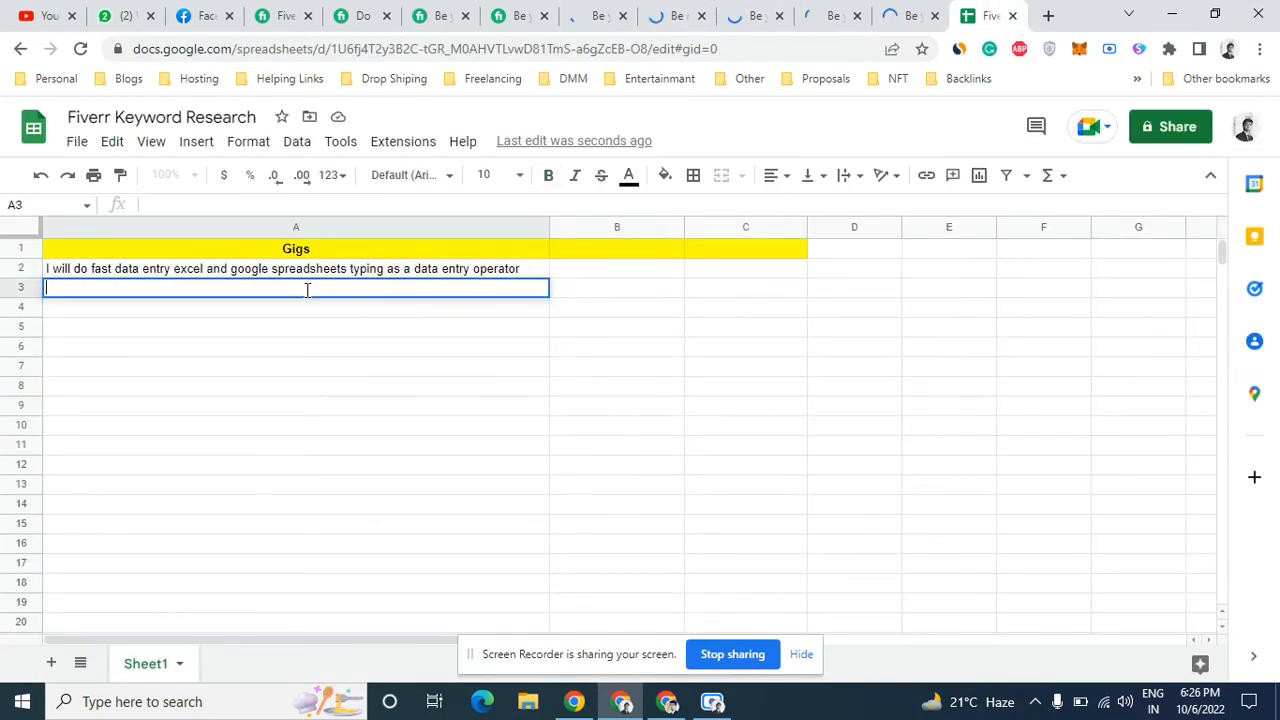
key(ctrl+v)
Copy the title "I will be your data entry operator" from the third opened gig, the Fiverr Pro service
click(430, 10)
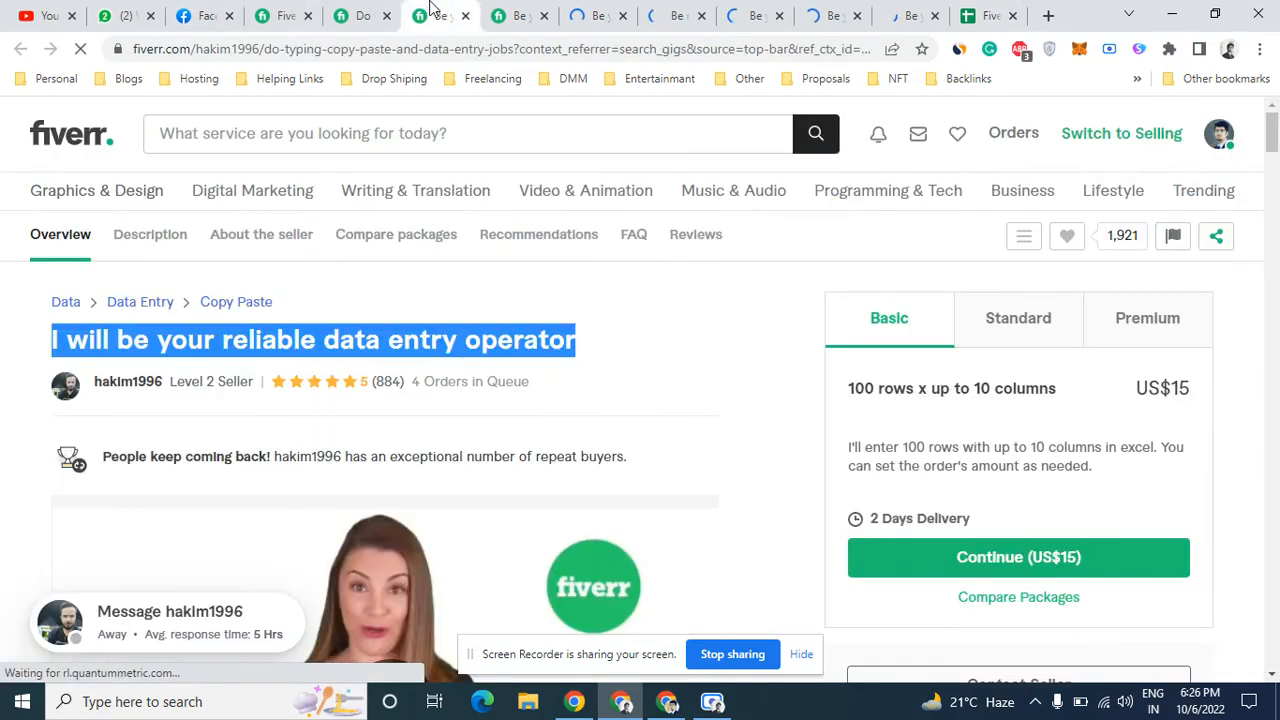
click(505, 15)
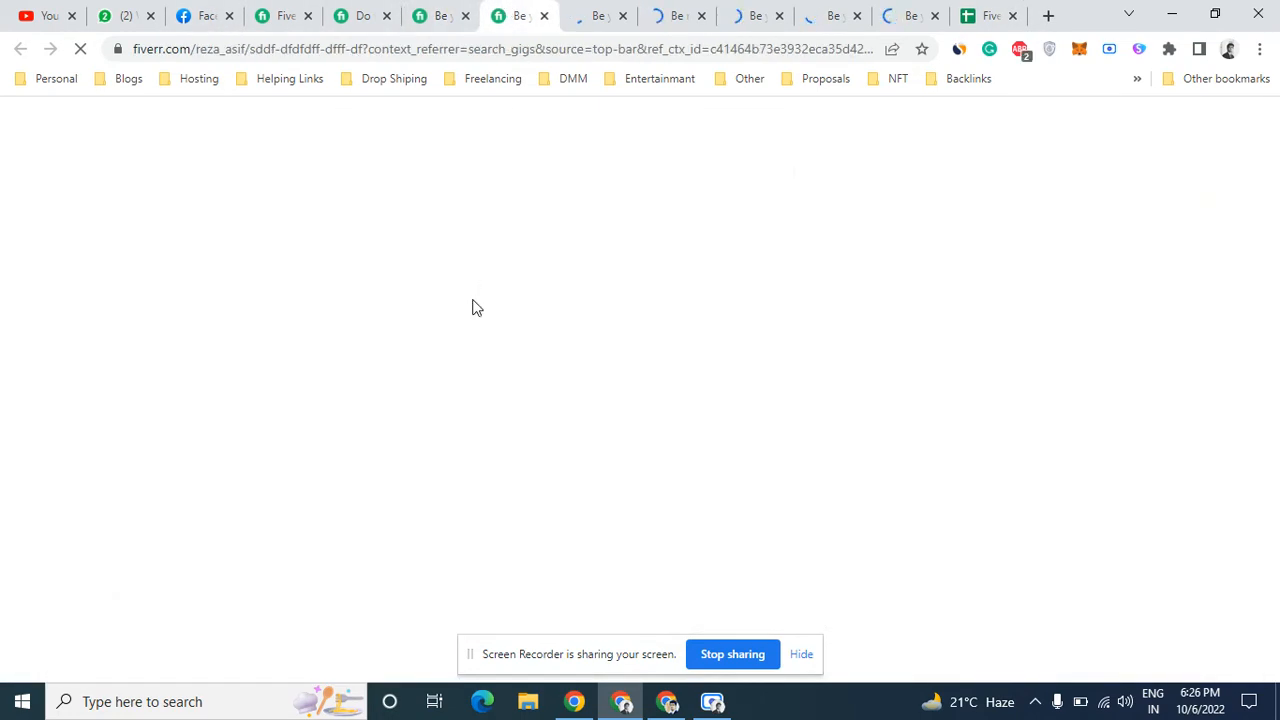
drag(363, 497, 349, 497)
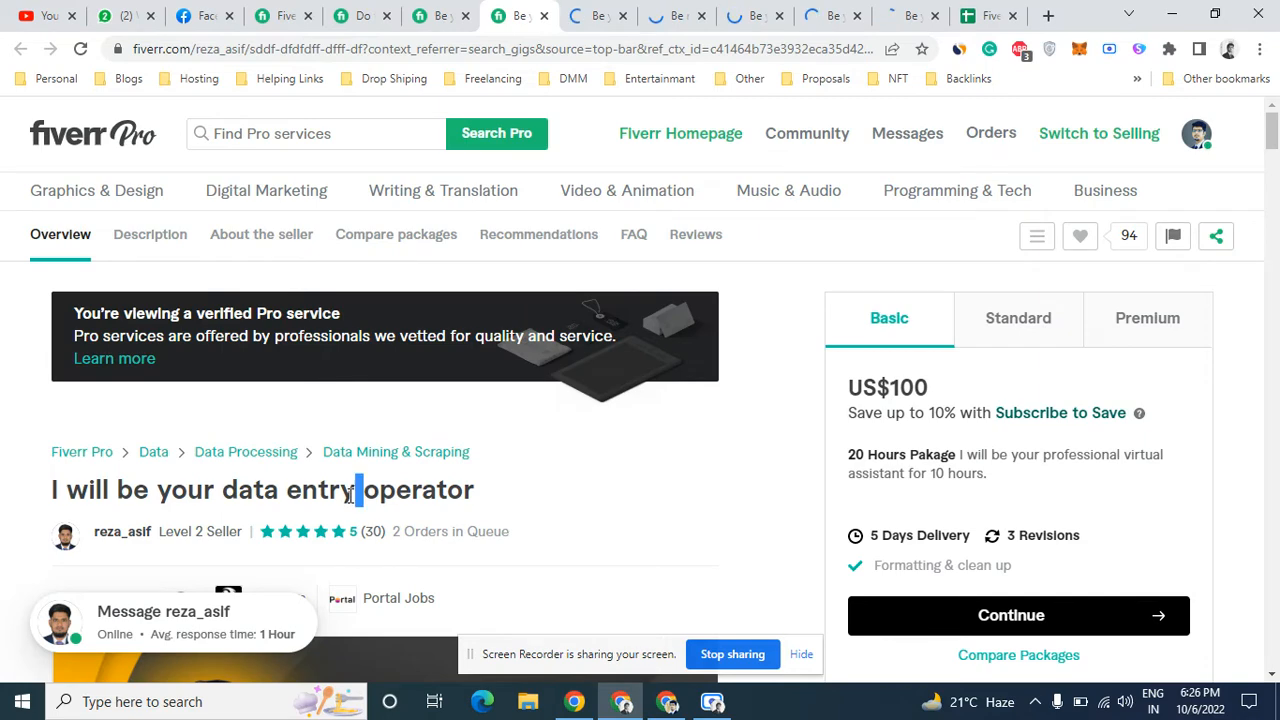
triple_click(349, 497)
right_click(345, 500)
click(360, 508)
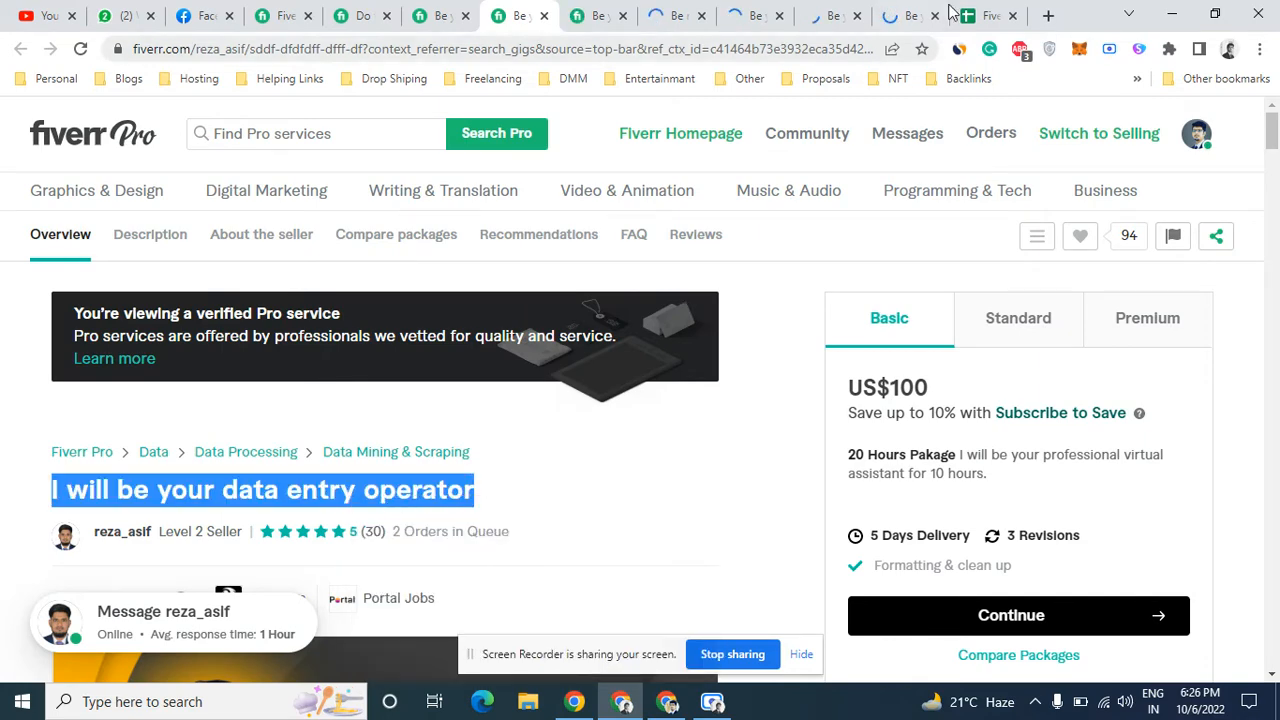
Paste the copied Pro gig title into cell A4 and remove its bold formatting
click(985, 14)
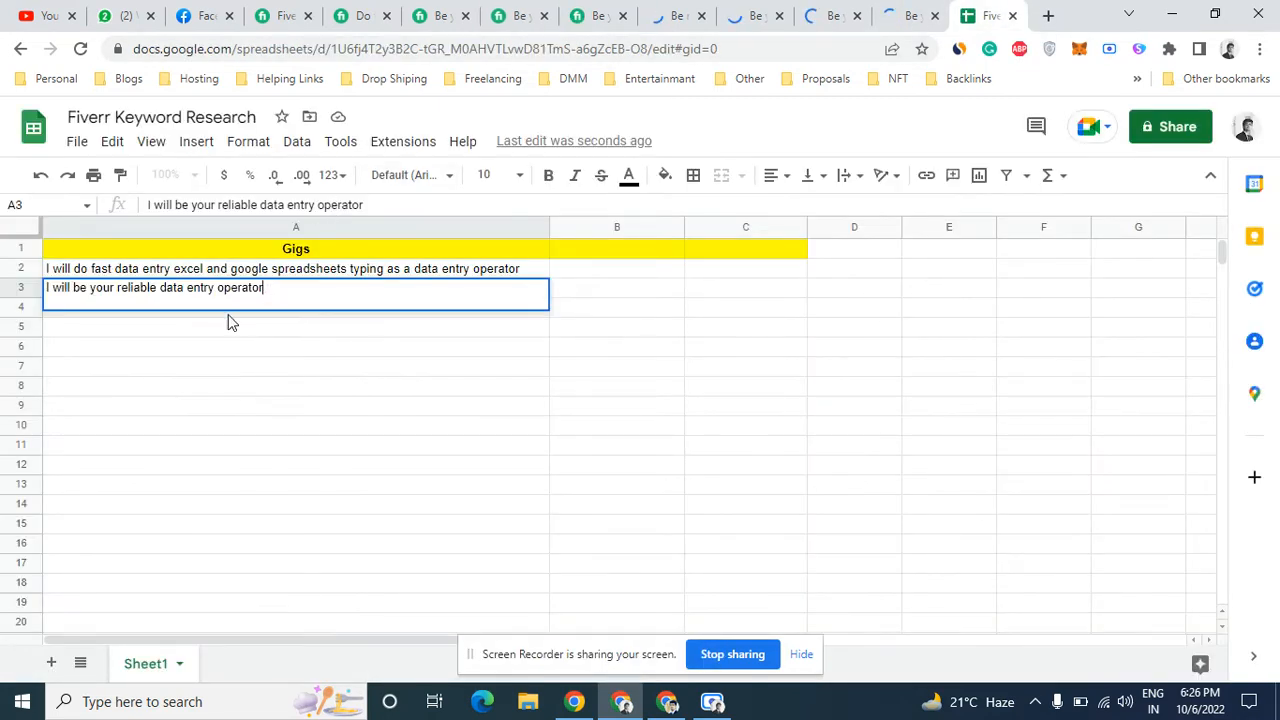
click(222, 320)
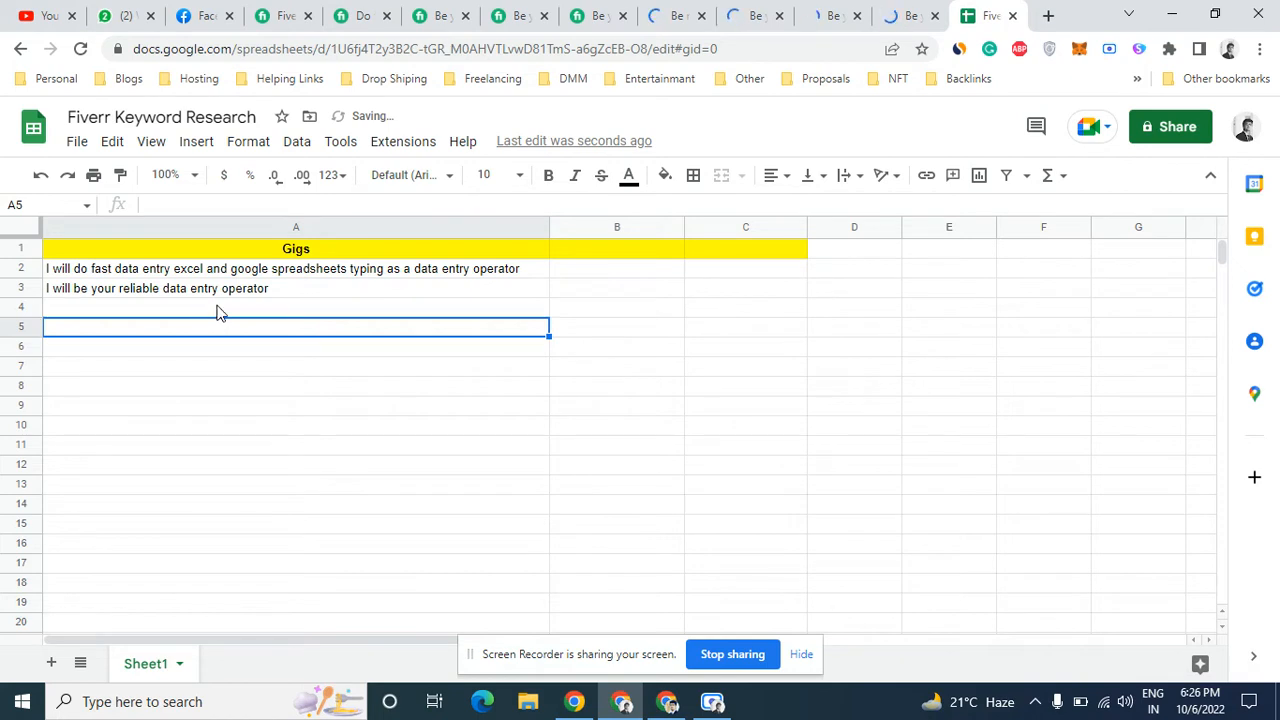
click(217, 311)
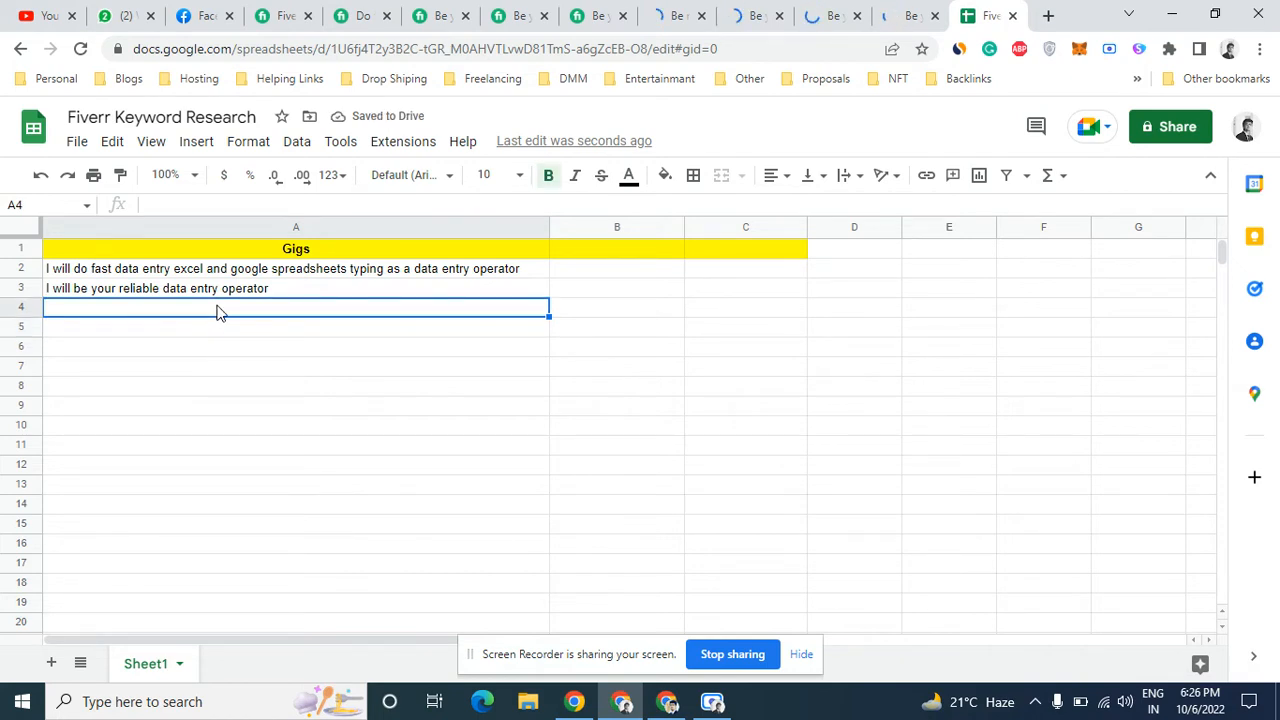
double_click(217, 309)
key(ctrl+v)
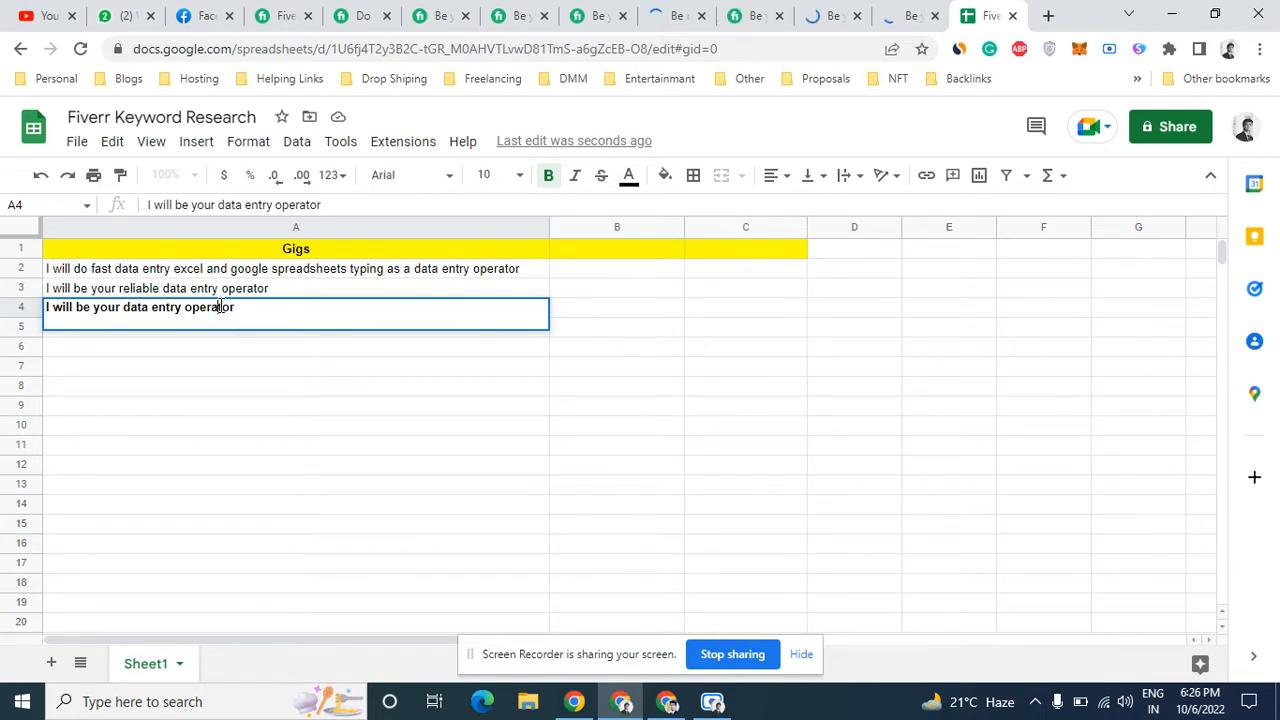
key(ctrl+a)
key(ctrl+b)
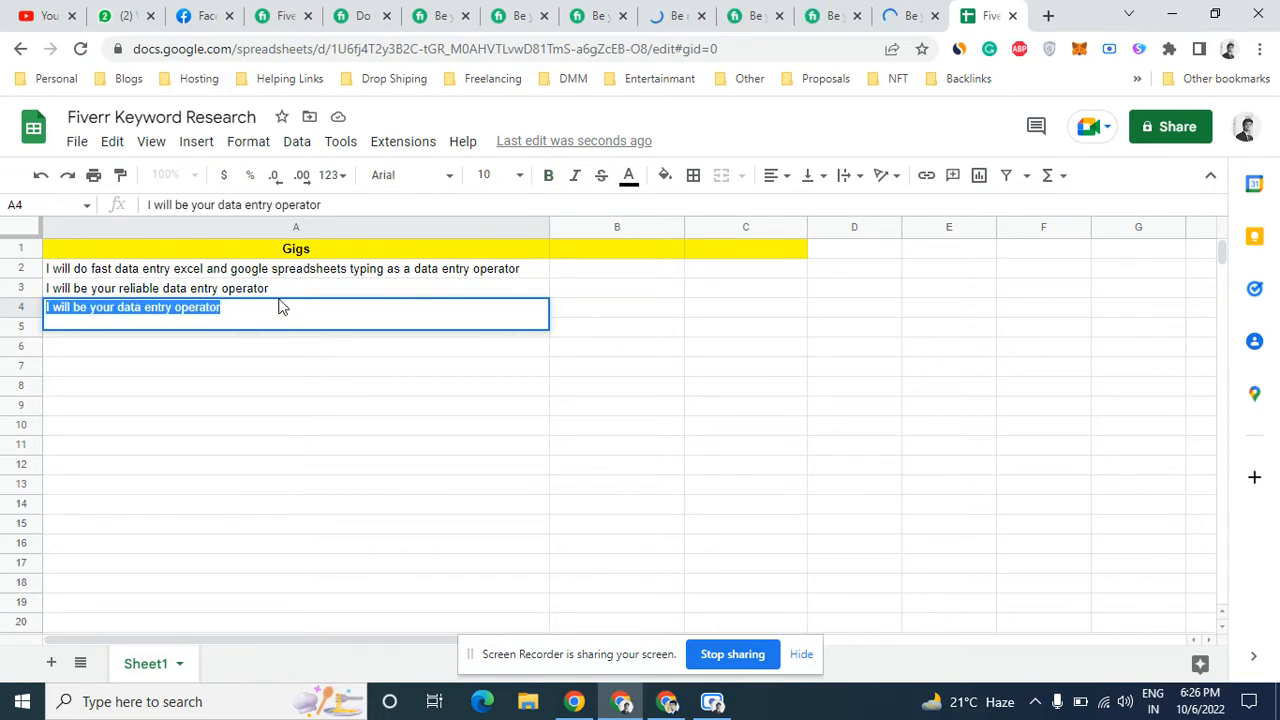
Review the three collected gig titles in cells A2 to A4 and compare their wording
click(256, 427)
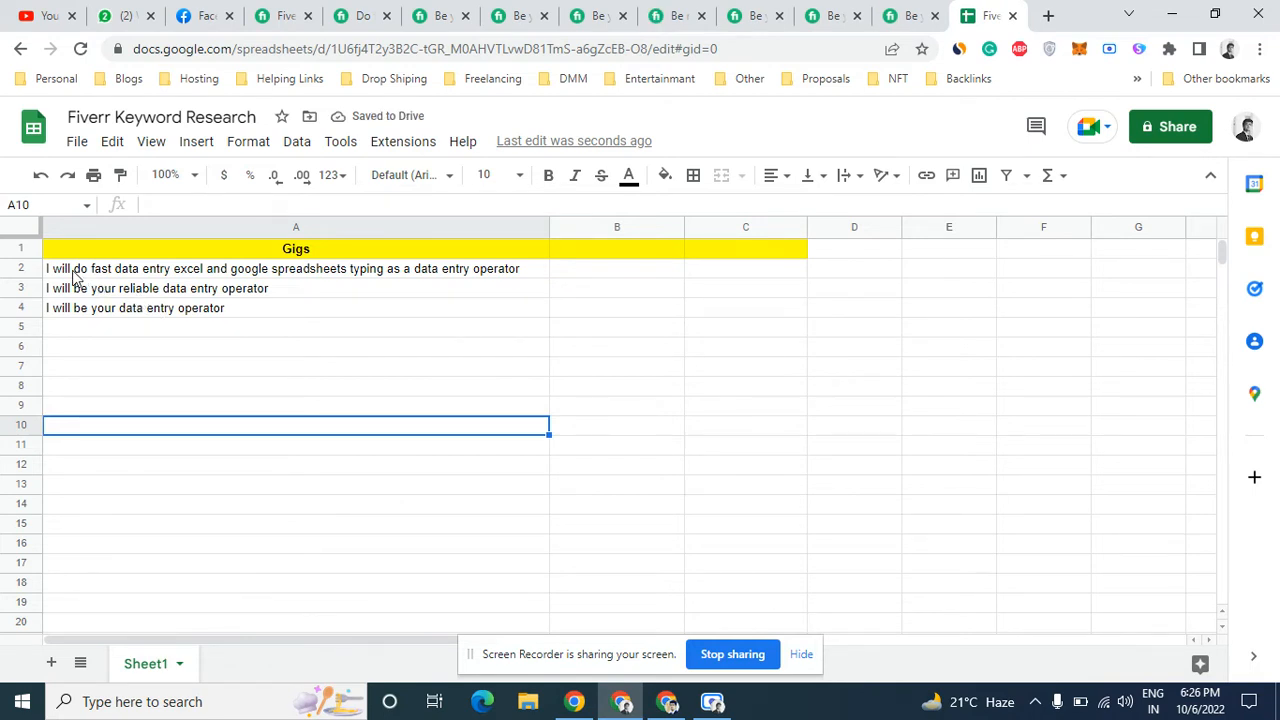
click(95, 271)
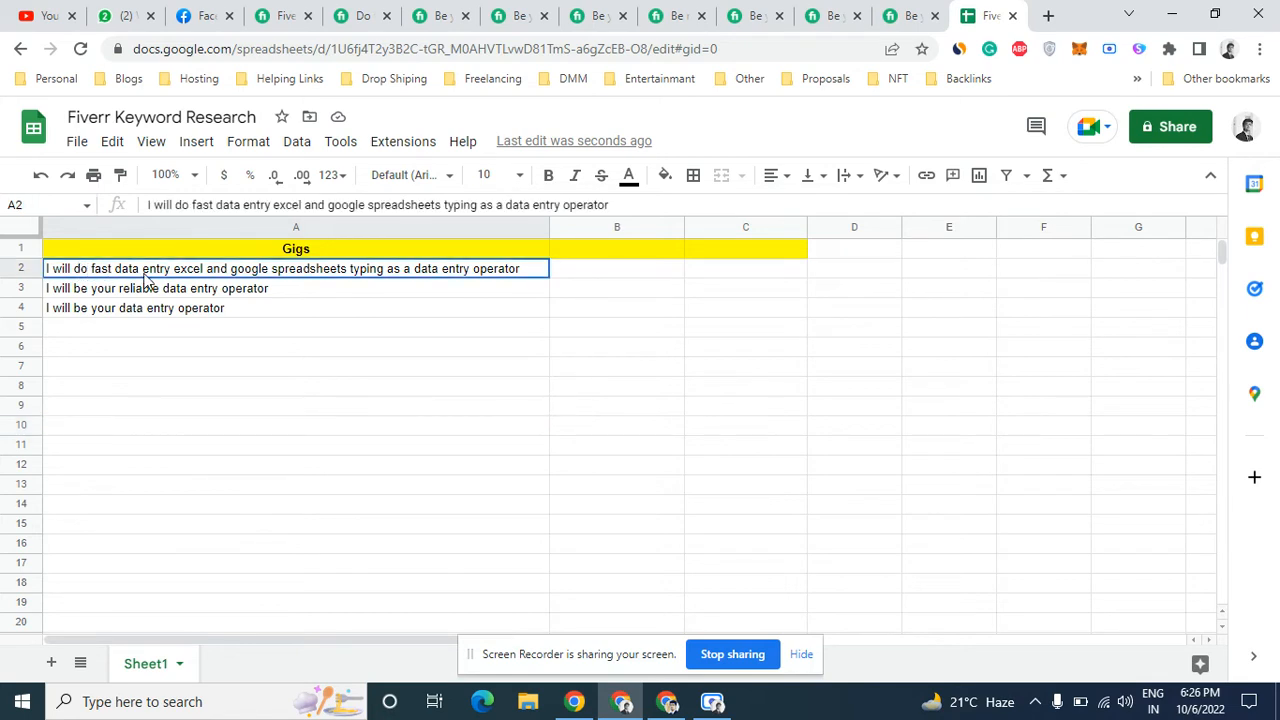
shift+click(262, 288)
click(205, 290)
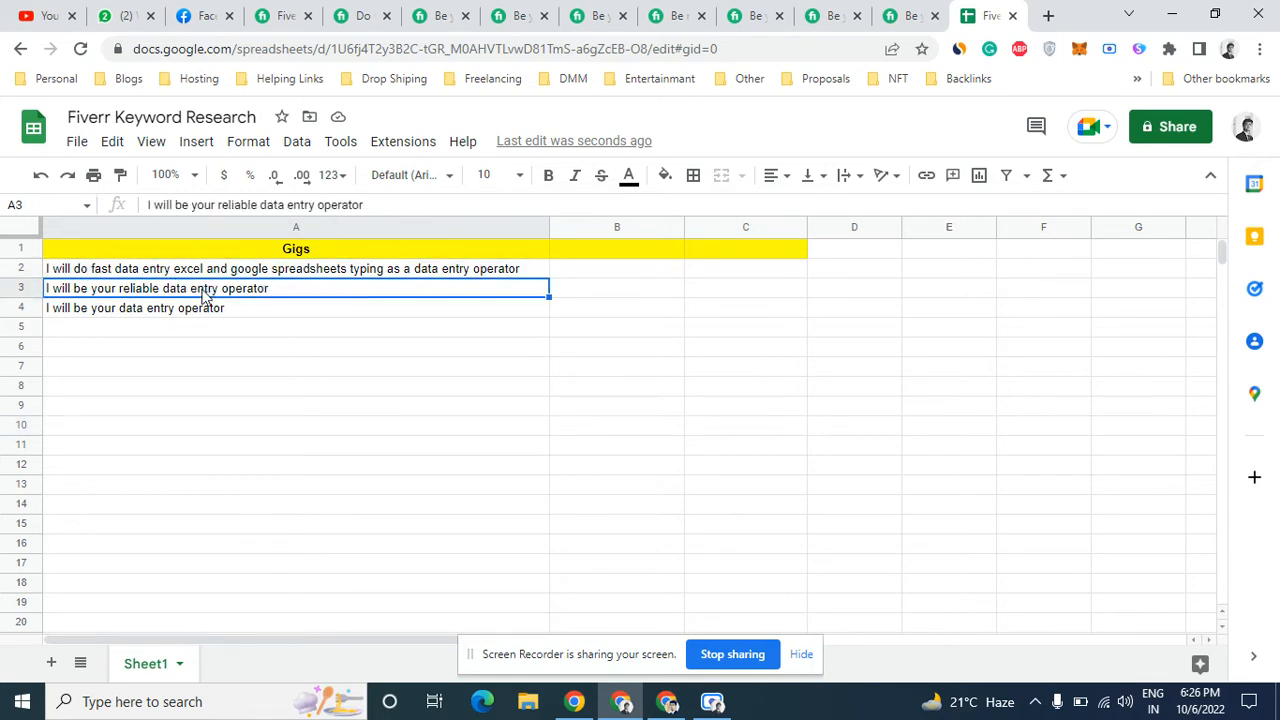
click(189, 310)
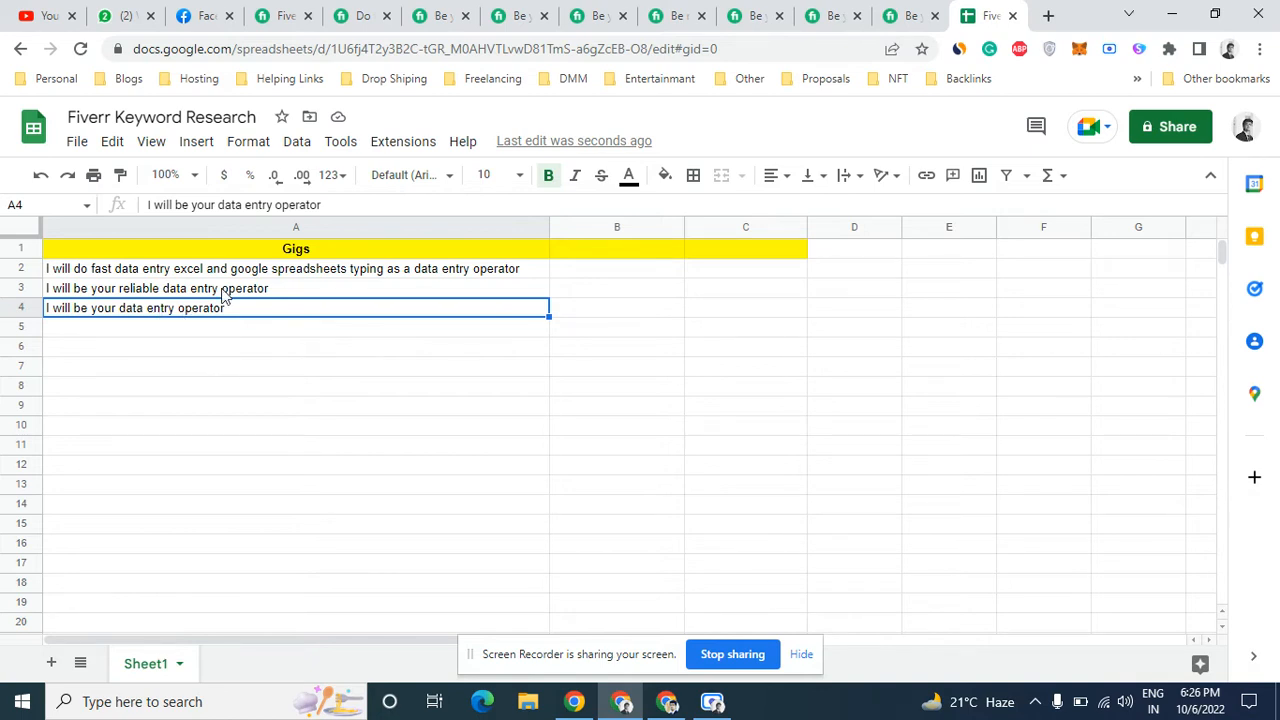
click(224, 294)
click(428, 276)
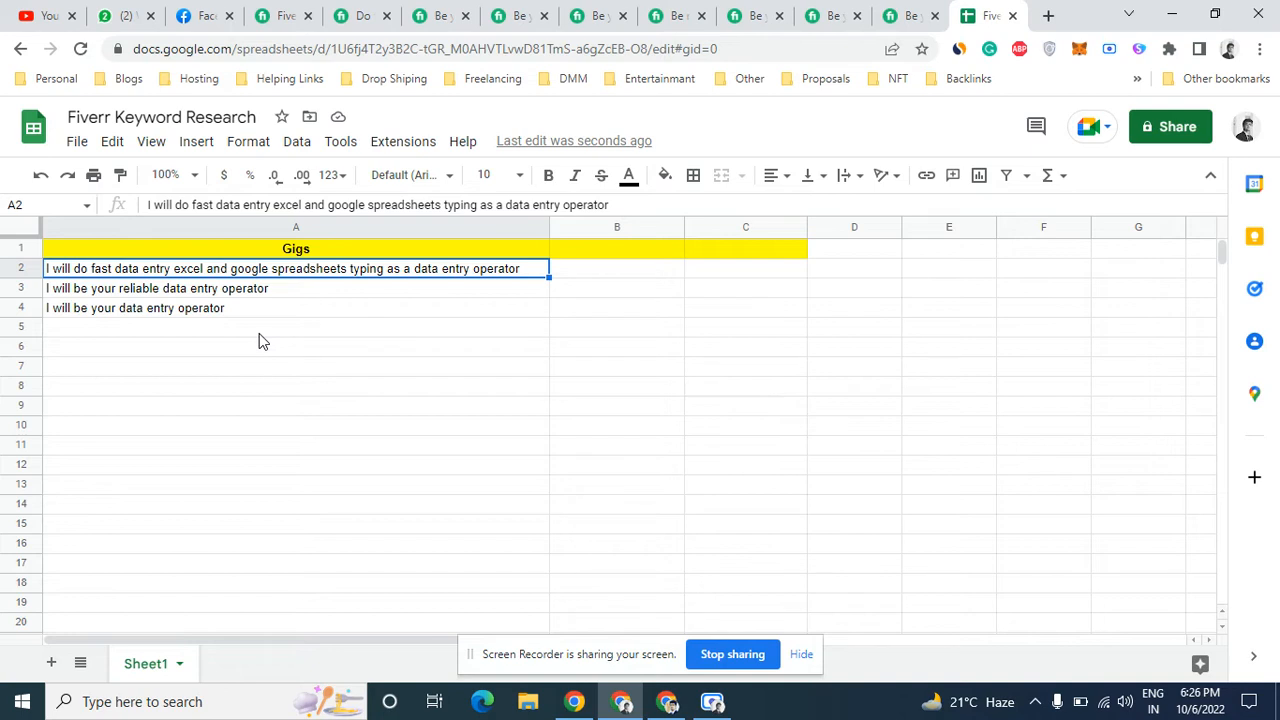
Return to the first opened gig, "I will do fast data entry excel and google spreadsheets typing", and examine its Related Tags
click(912, 14)
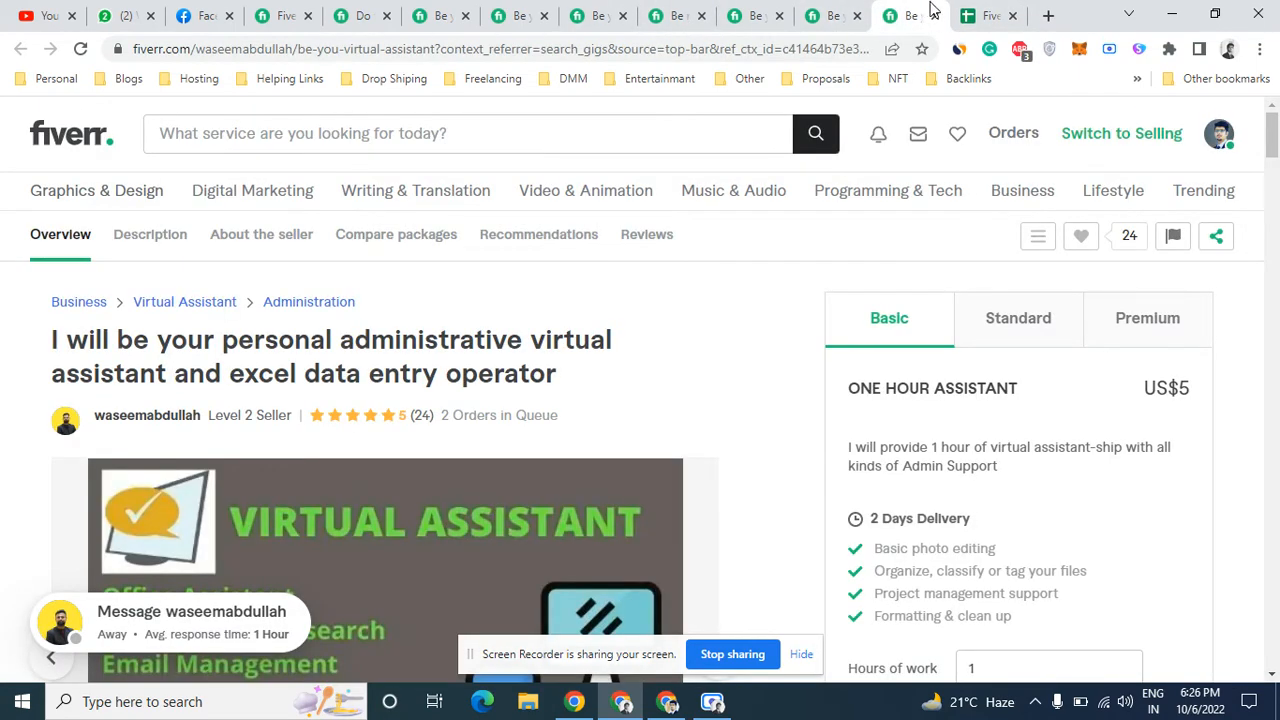
click(283, 15)
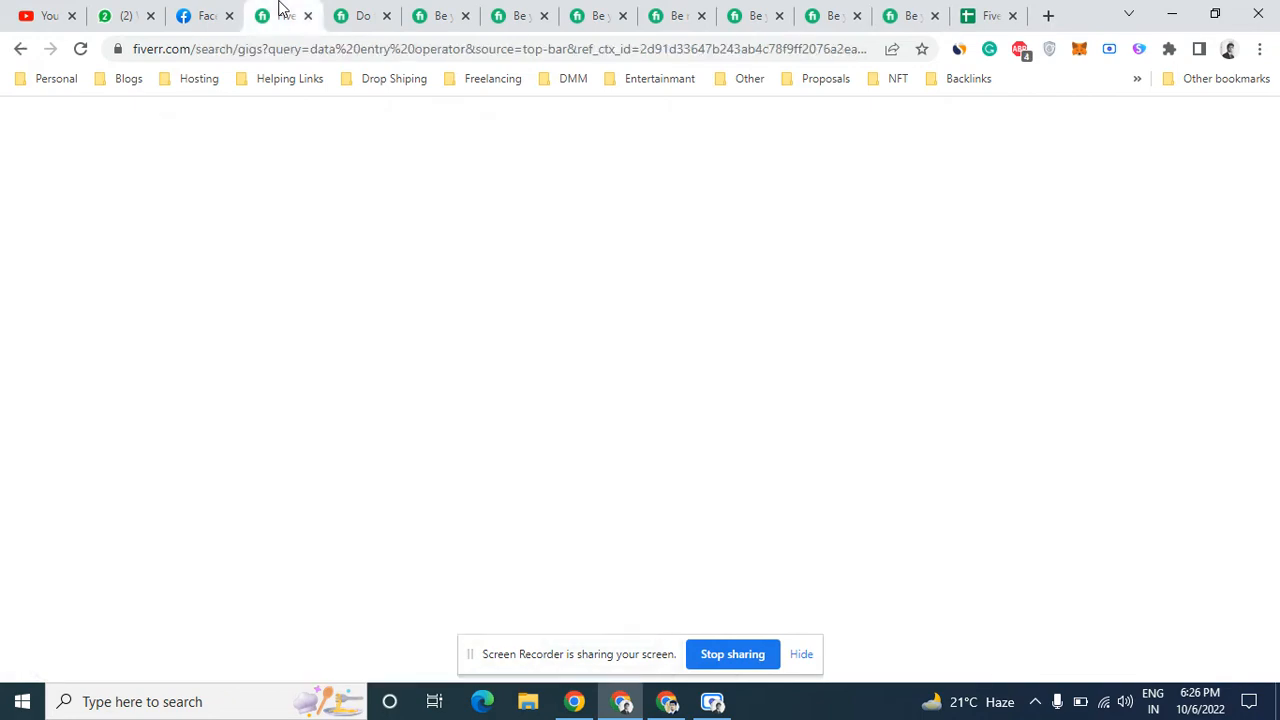
click(365, 14)
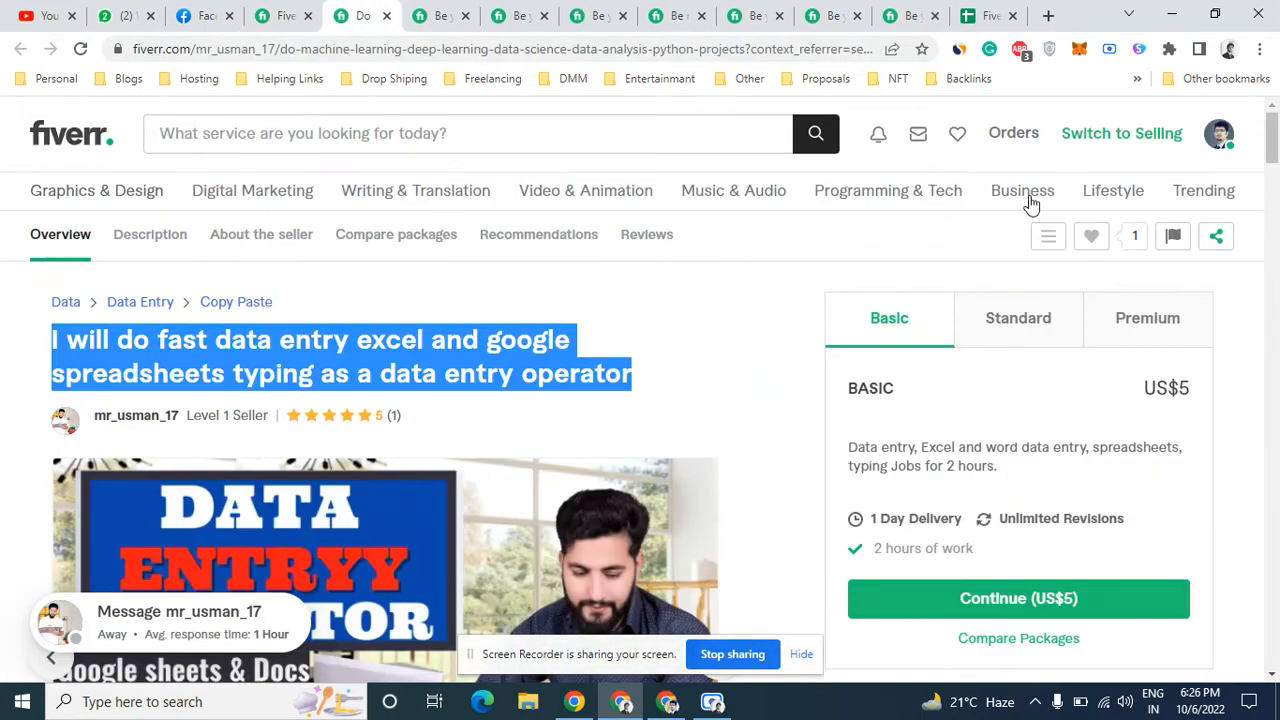
drag(1272, 145, 1273, 515)
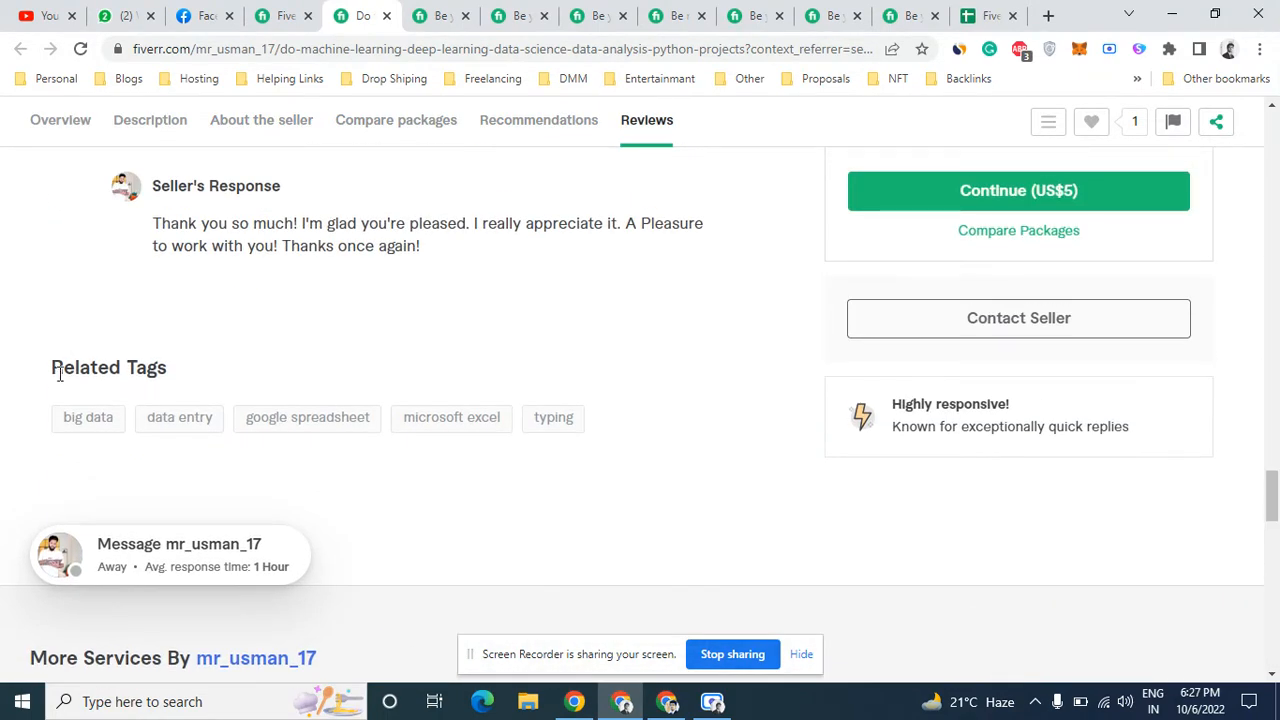
drag(52, 372, 184, 374)
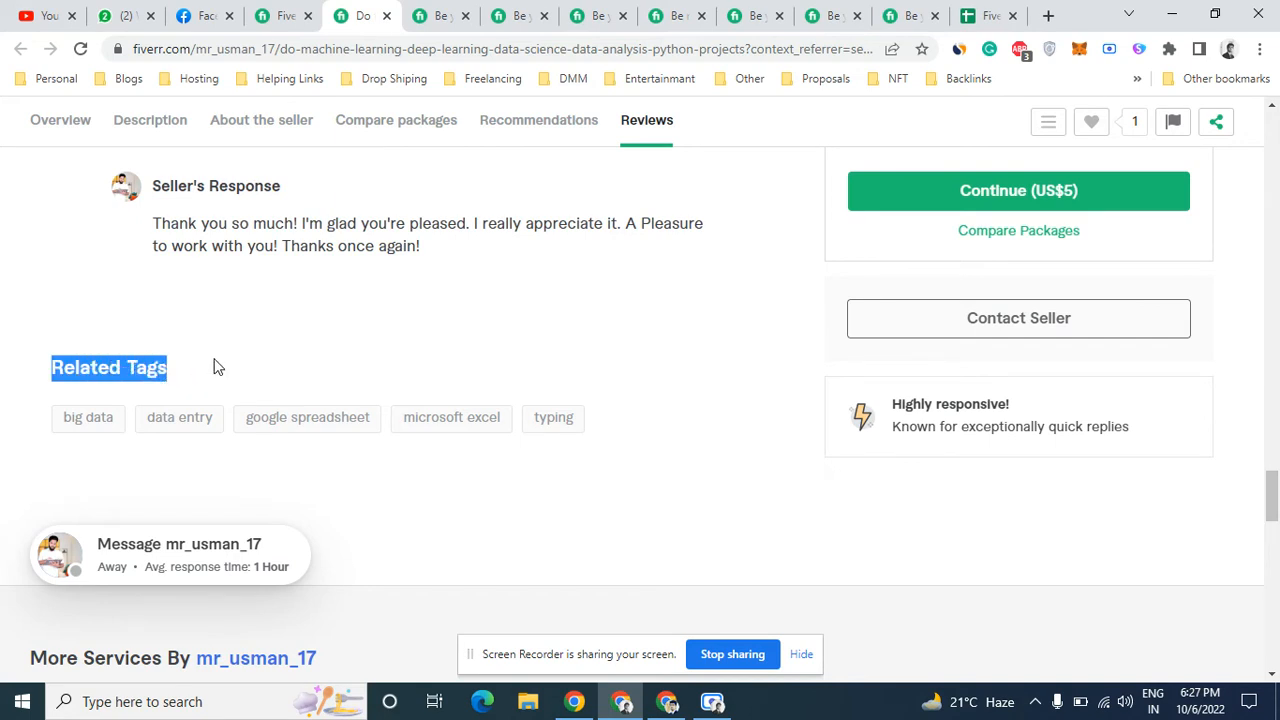
click(218, 367)
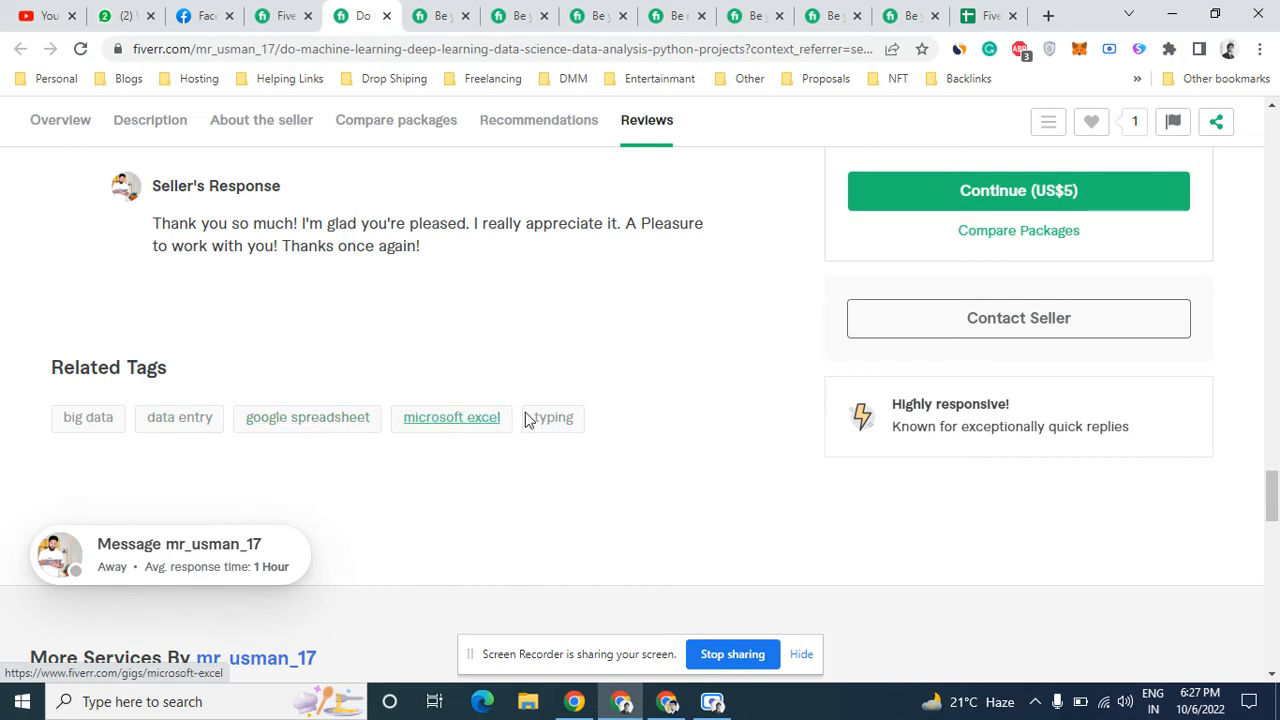
Examine the Related Tags of the second gig, "I will be your reliable data entry operator", and glance at the following gigs
click(438, 14)
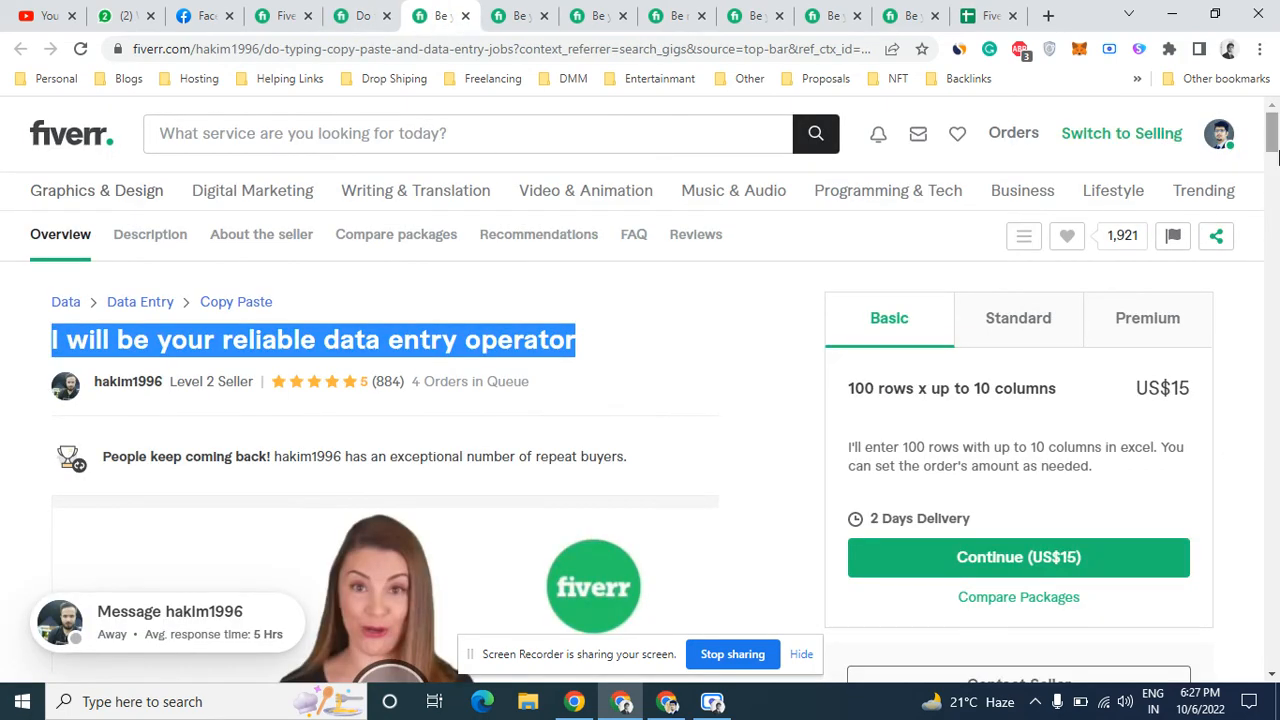
drag(1272, 140, 1278, 560)
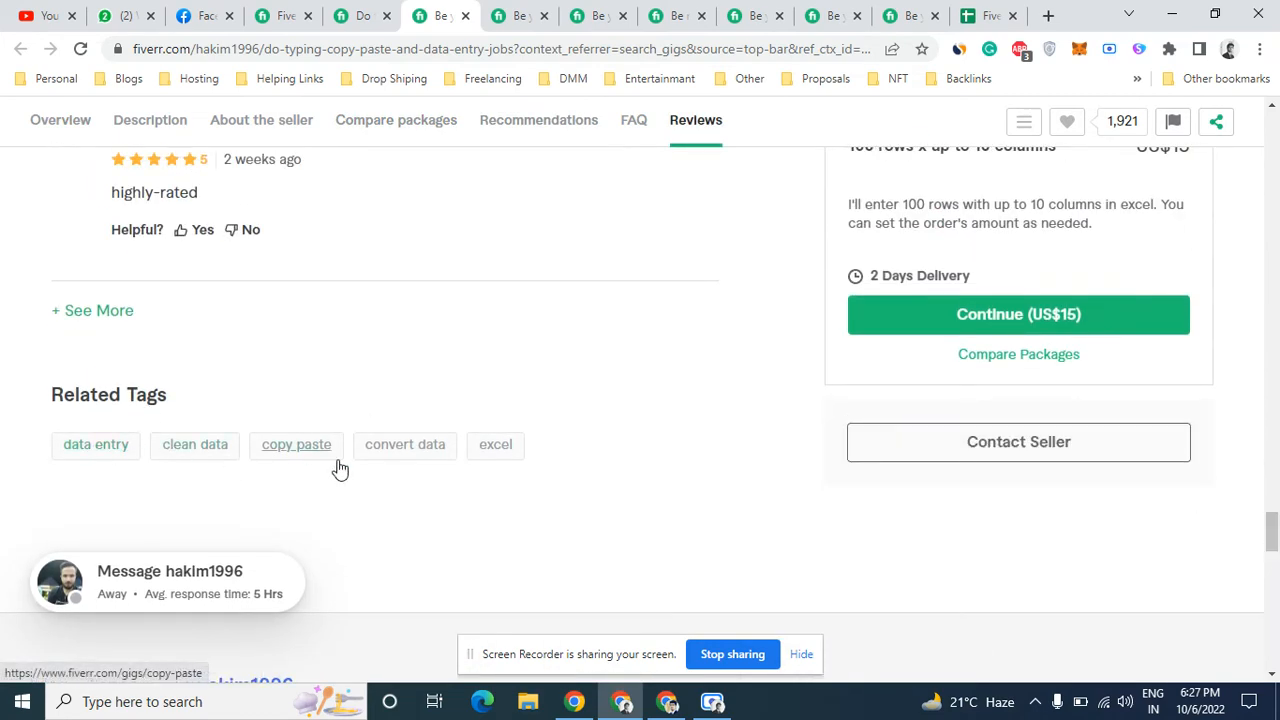
click(497, 16)
click(597, 16)
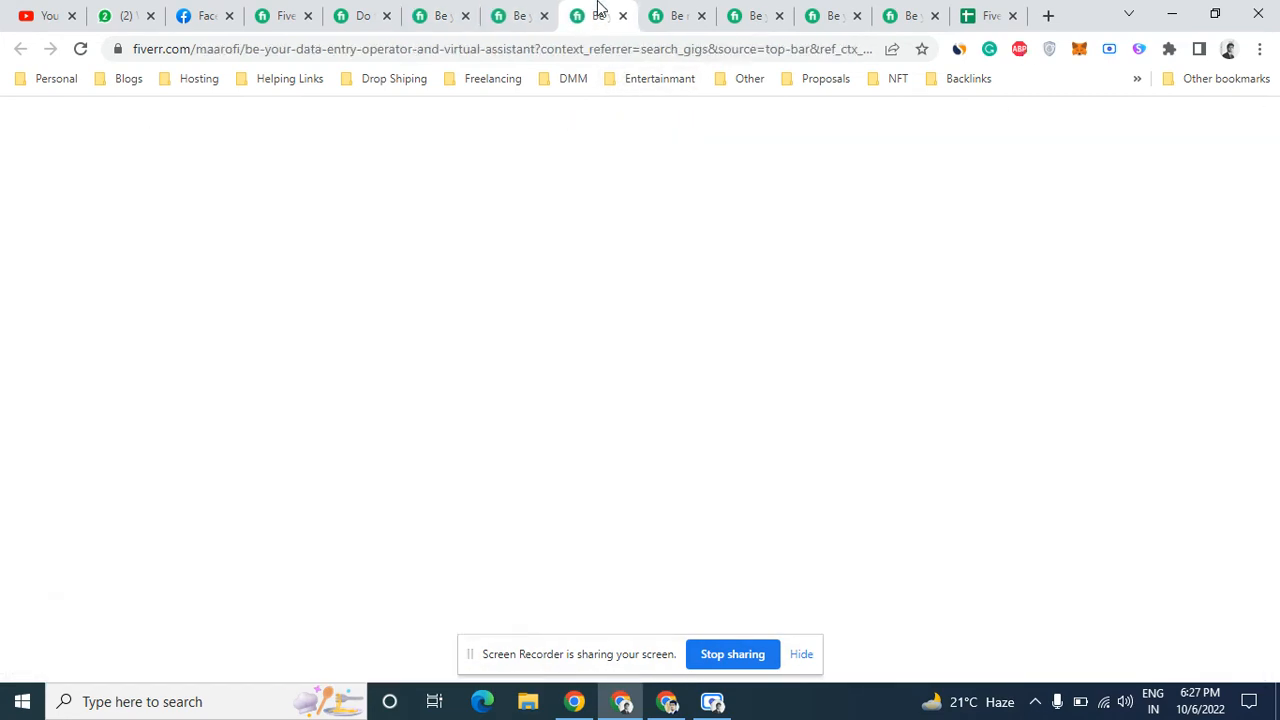
click(675, 16)
Clear the three gig titles from cells A2, A3 and A4 of the Fiverr Keyword Research sheet
click(988, 12)
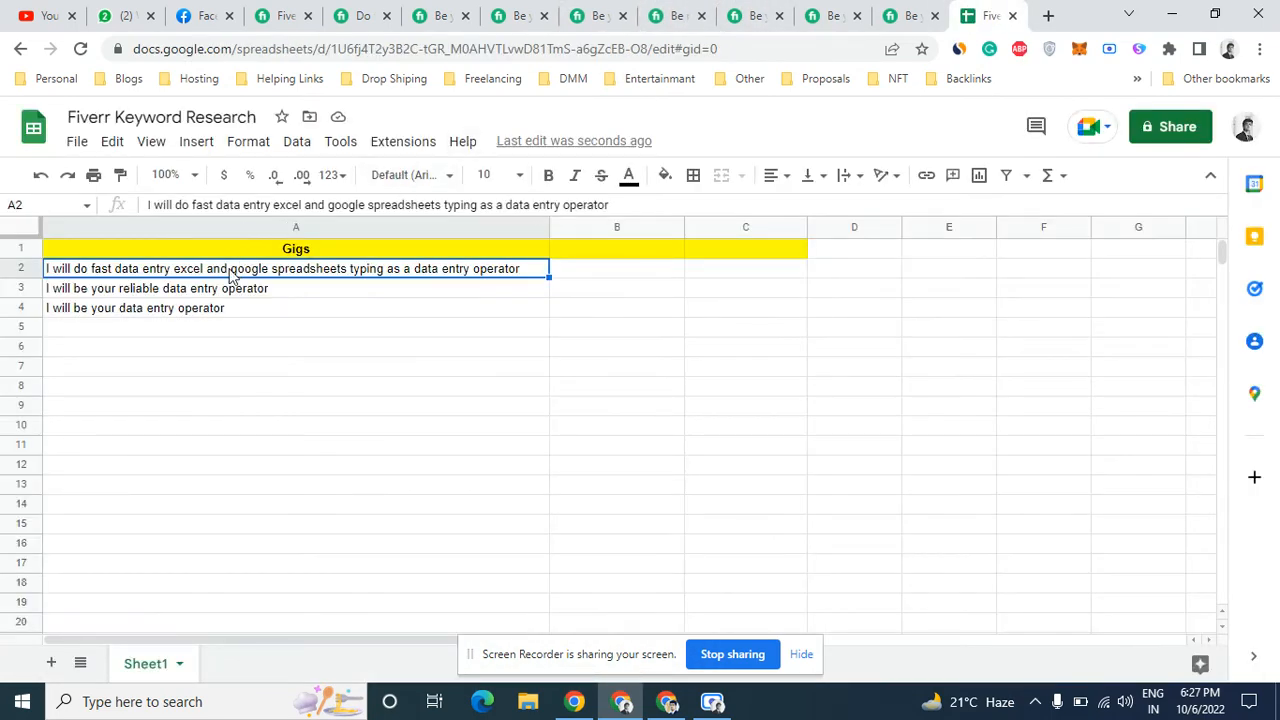
key(Down)
key(Down)
key(Delete)
key(Up)
key(Up)
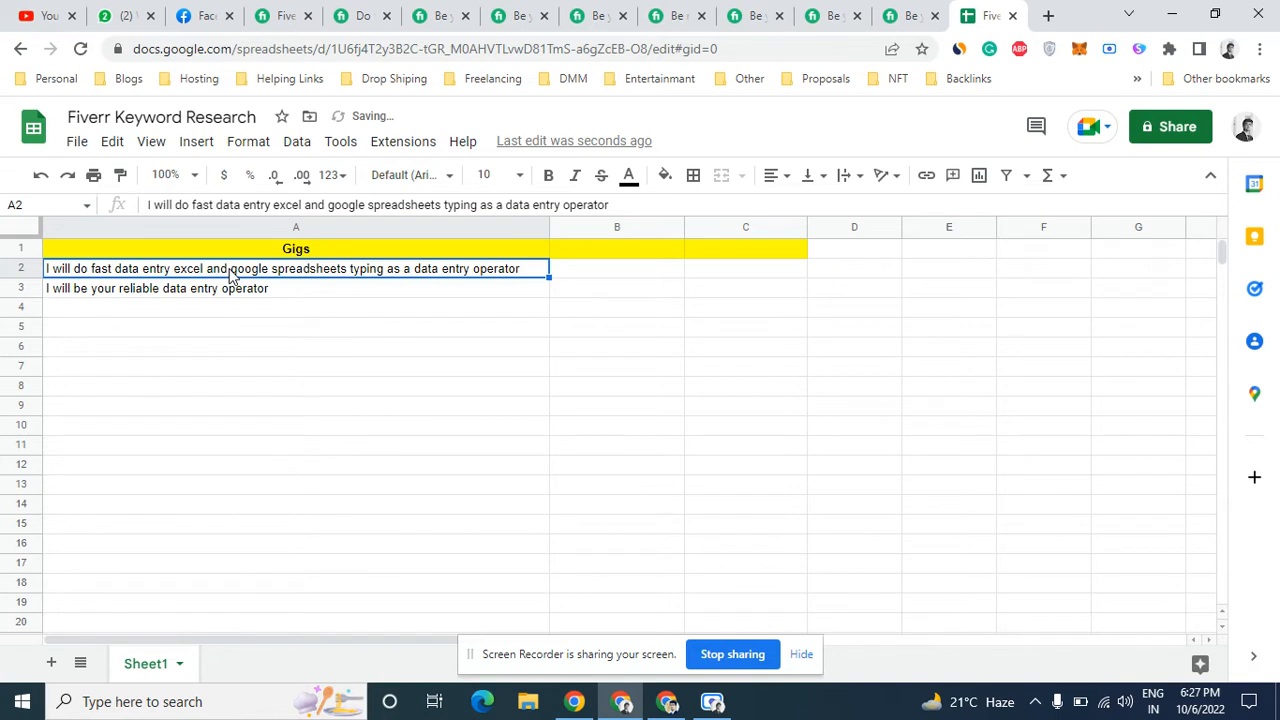
key(Delete)
click(229, 290)
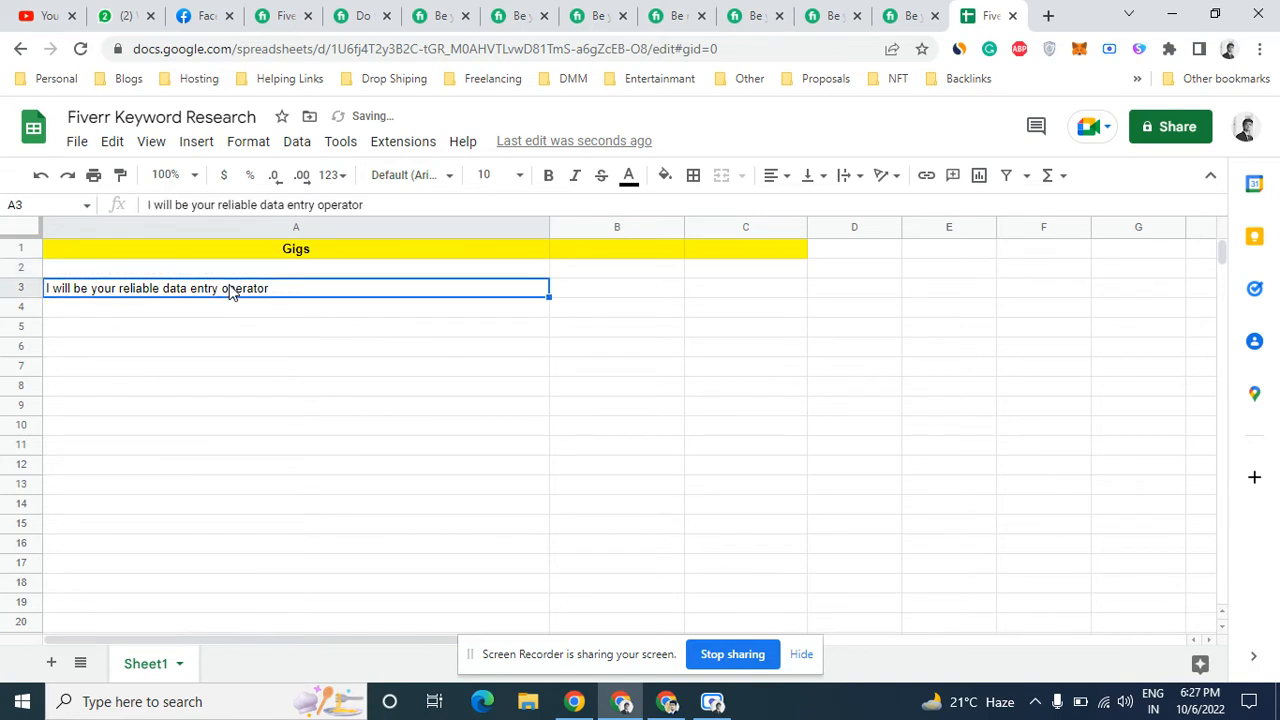
key(Delete)
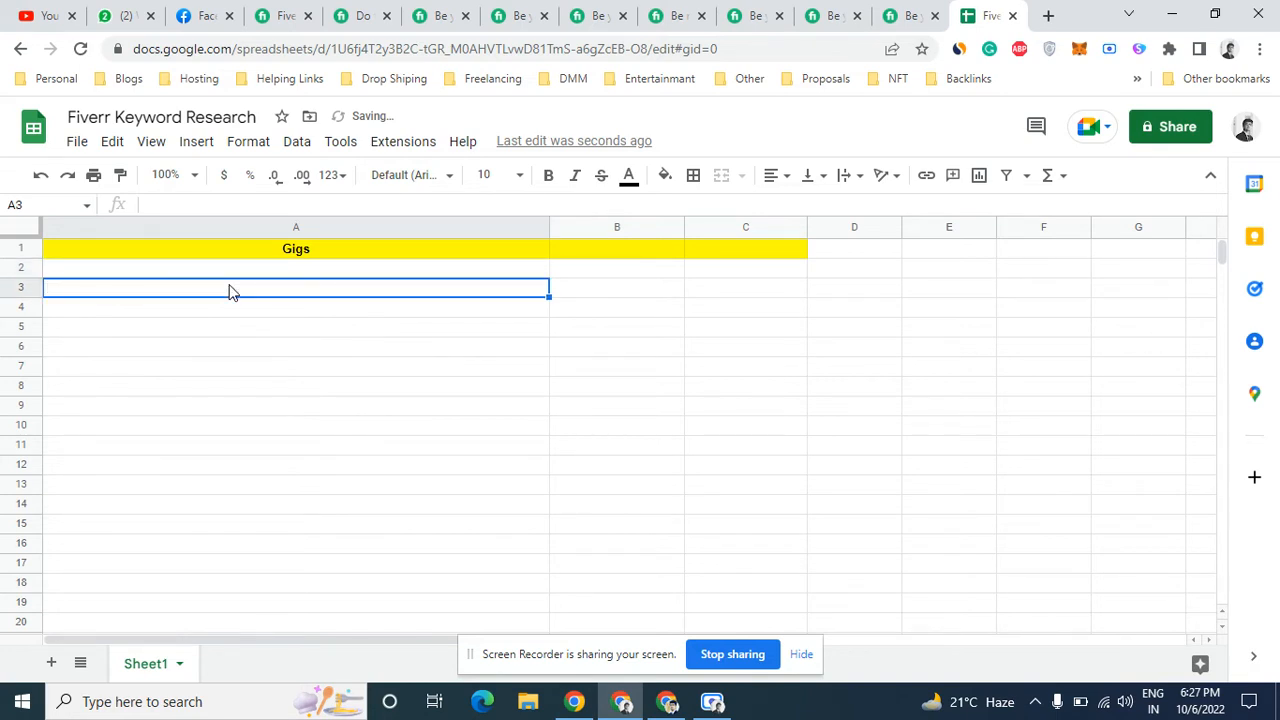
Set the header cells A1, B1 and C1 to 1, 2 and 3, and narrow column A to roughly column B's width
click(295, 250)
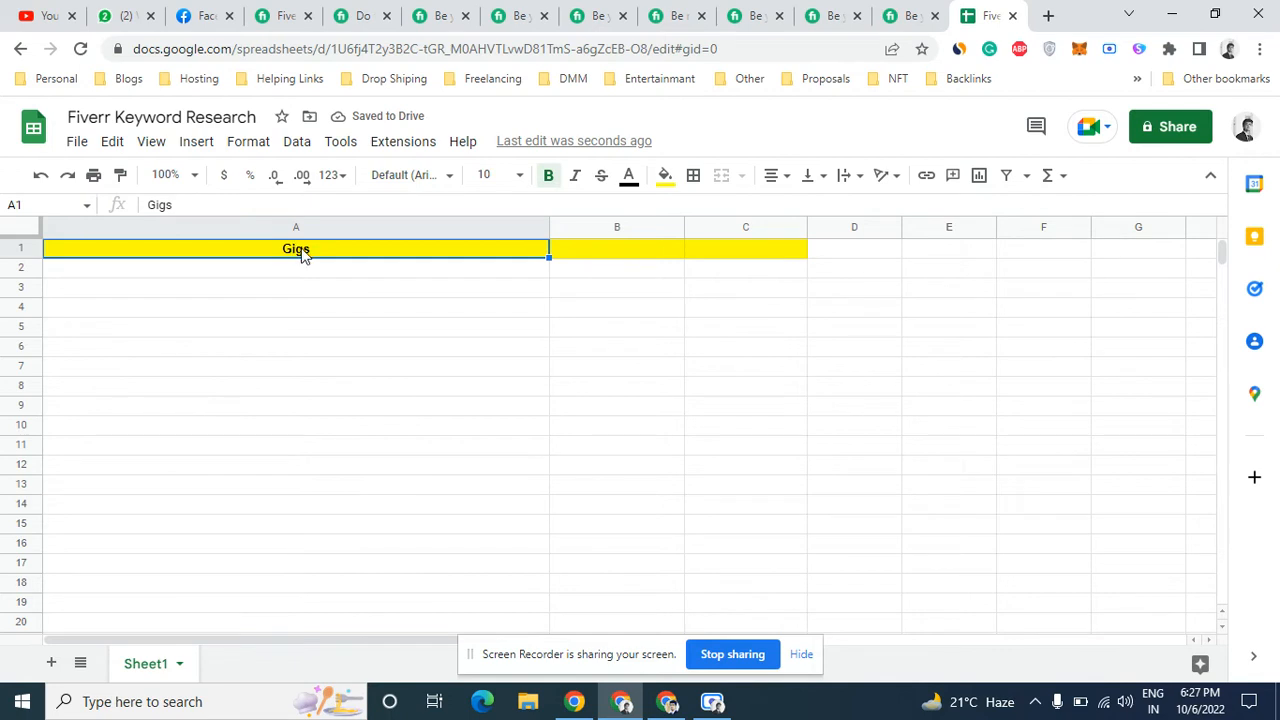
double_click(302, 250)
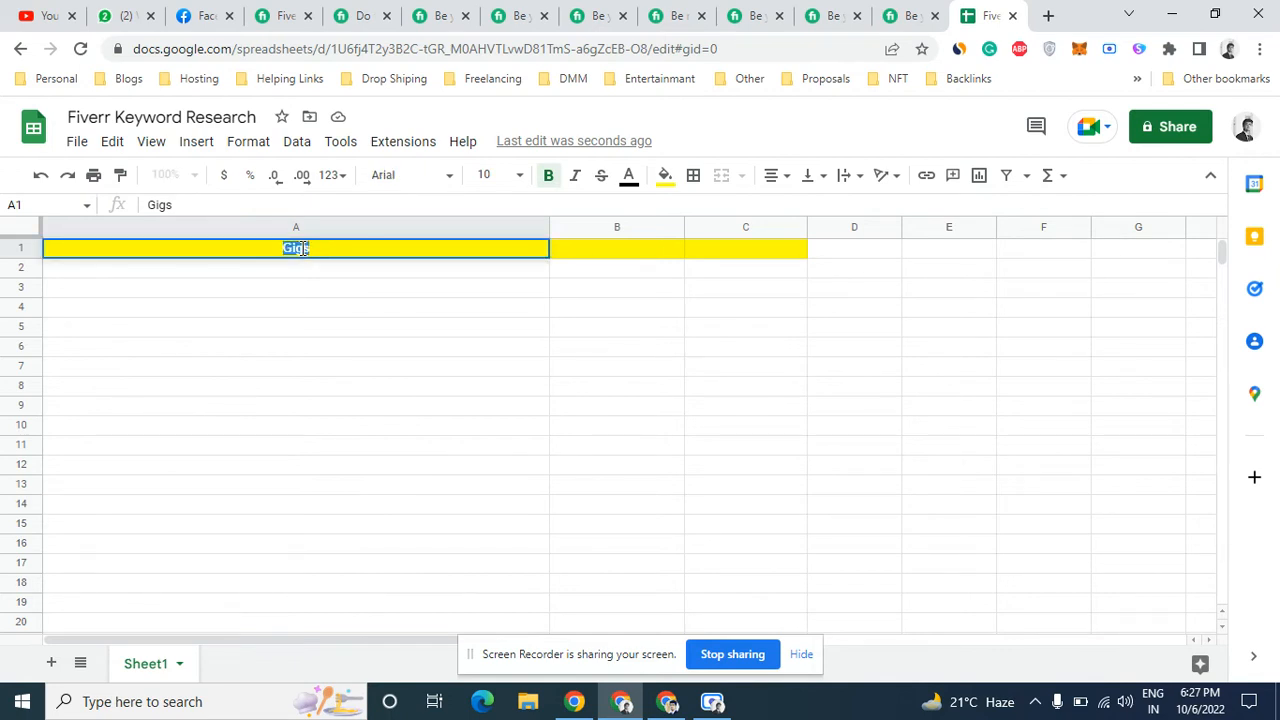
text(1)
drag(549, 226, 160, 210)
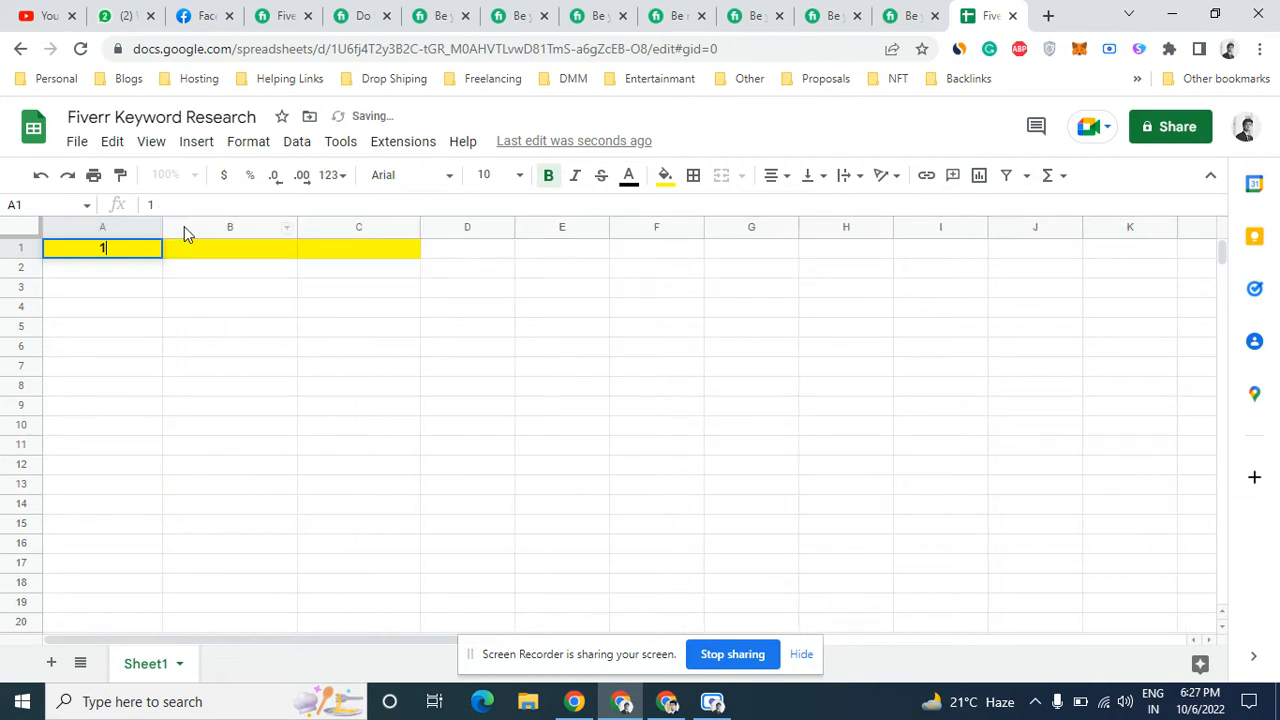
double_click(194, 249)
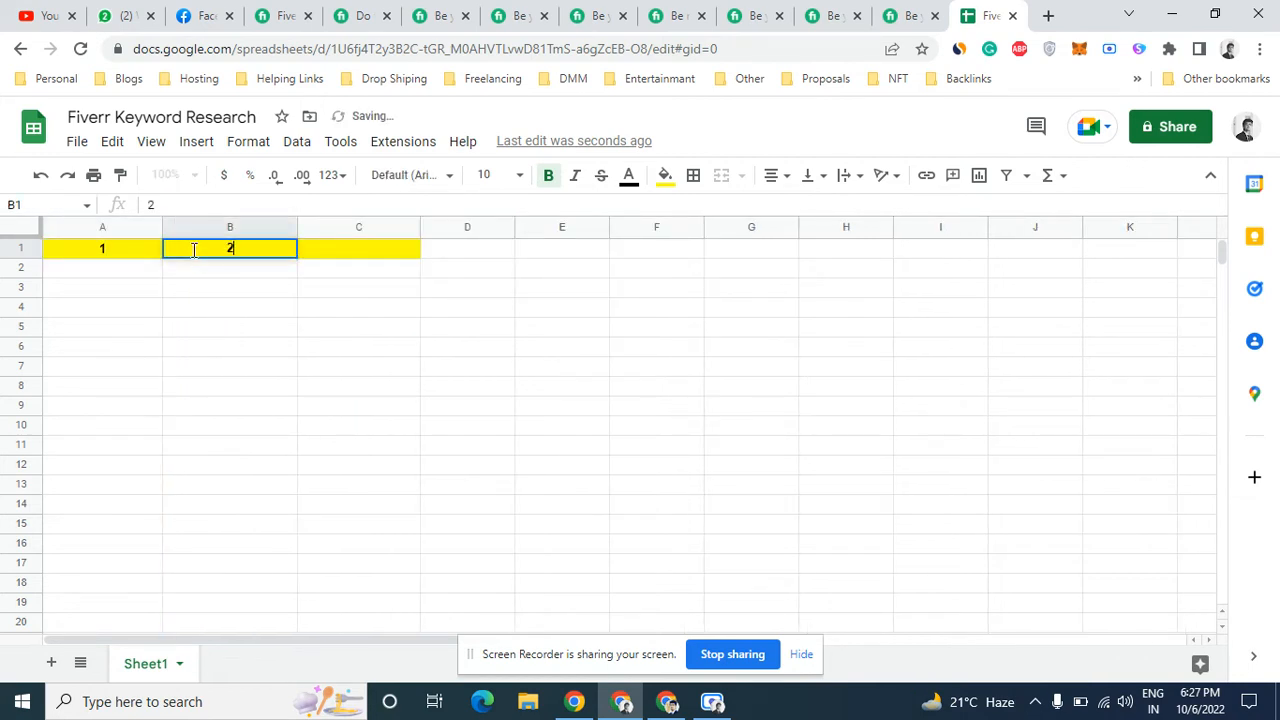
text(2)
click(318, 257)
text(3)
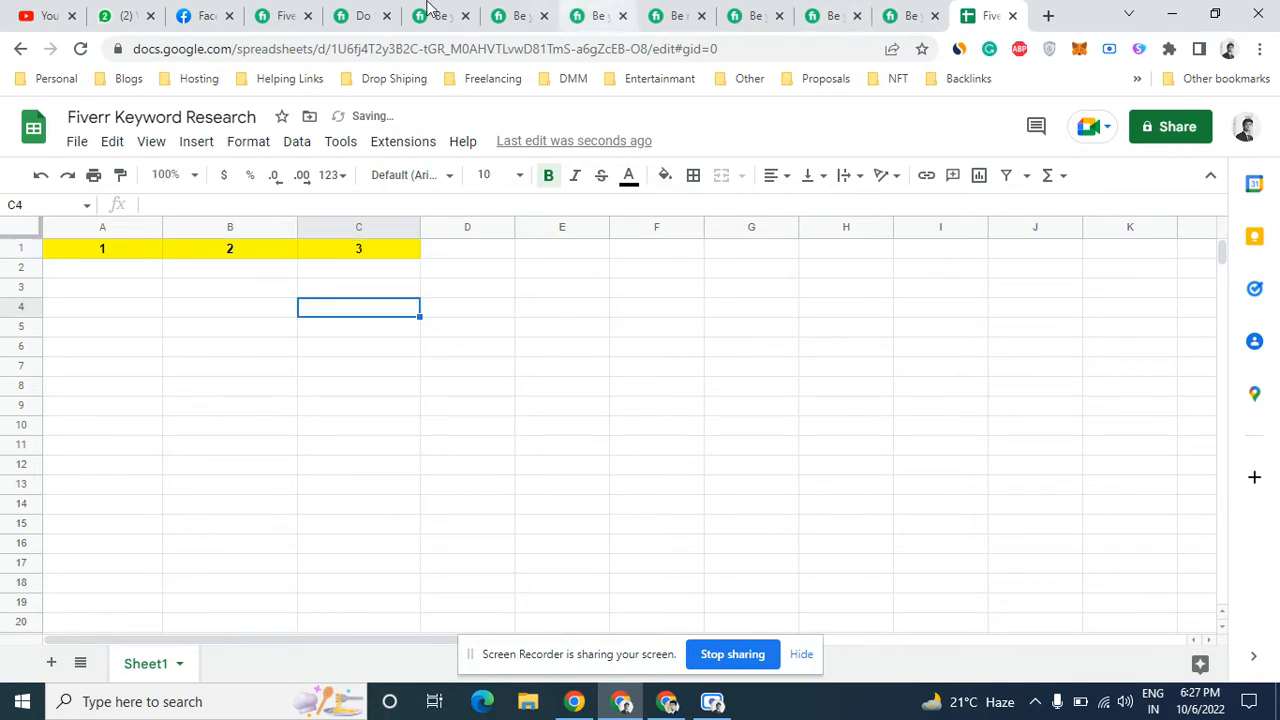
Move the spreadsheet's browser tab beside the first gig's tab and enter that gig's related tag "big data" in cell A2
click(353, 12)
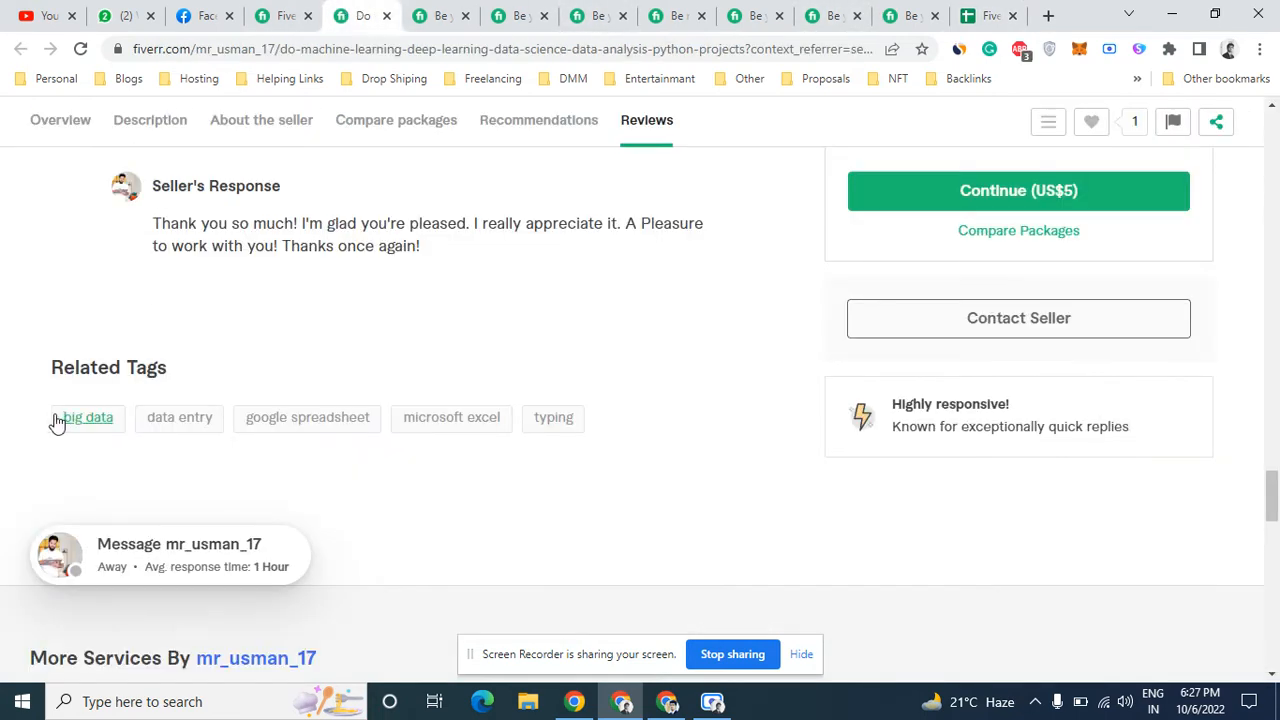
drag(54, 420, 117, 424)
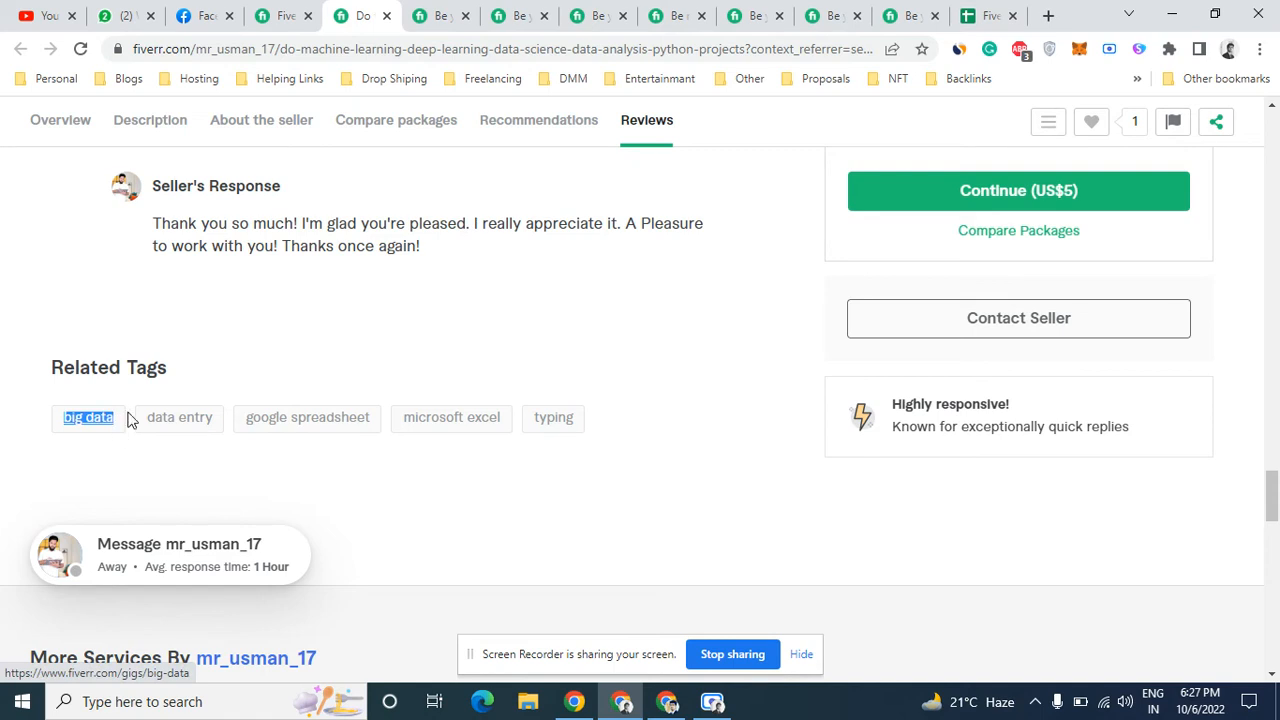
drag(990, 15, 435, 14)
click(120, 263)
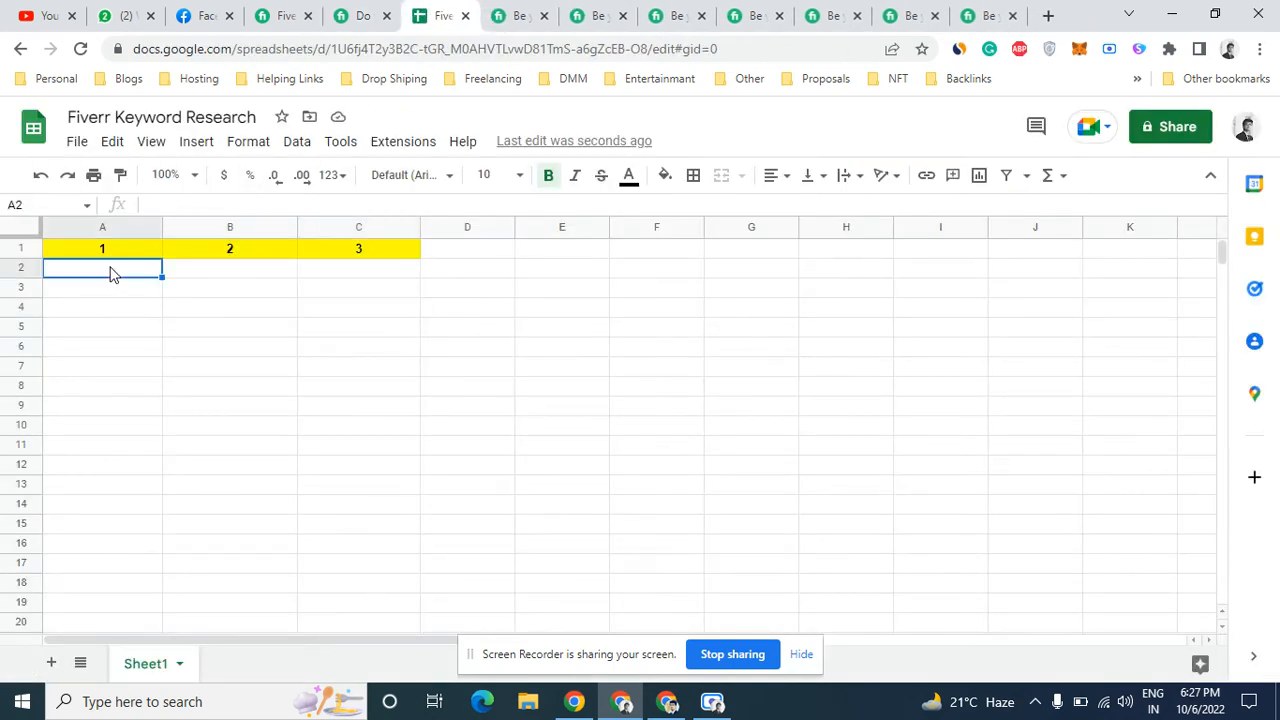
text(big data)
Enter the first gig's second related tag in cell A3 as "data enrty"
click(515, 15)
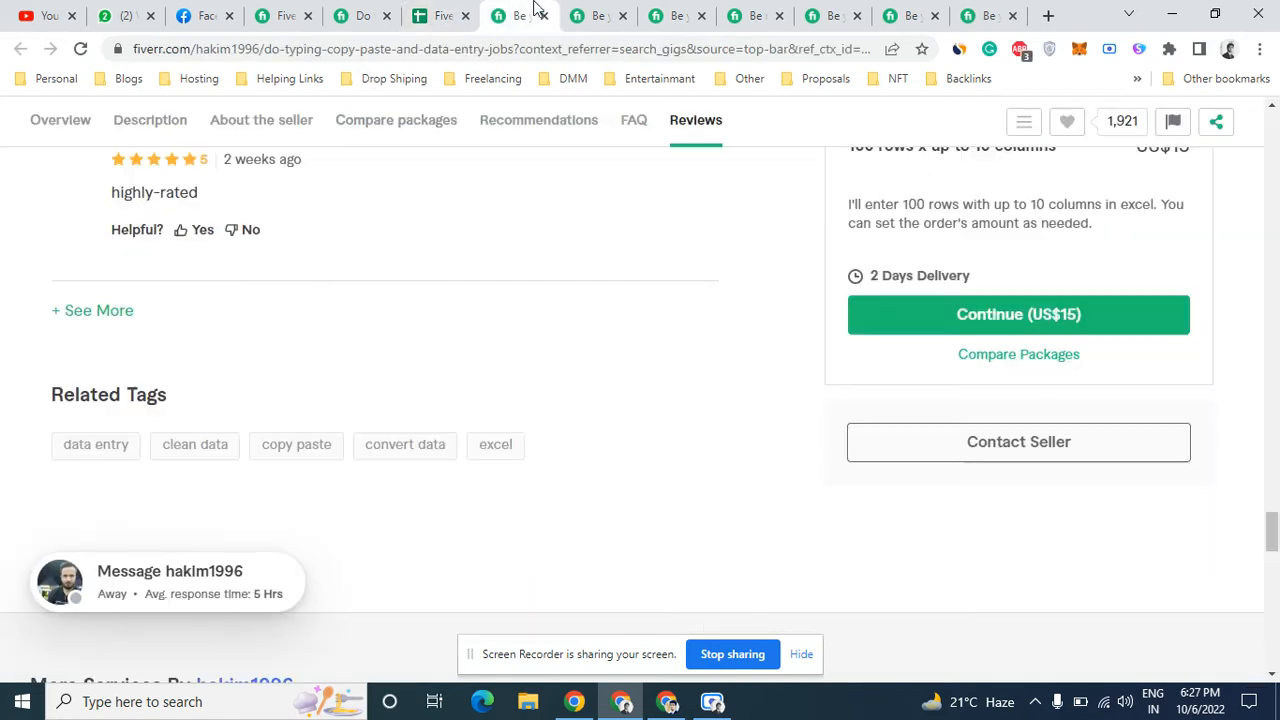
click(418, 12)
click(366, 12)
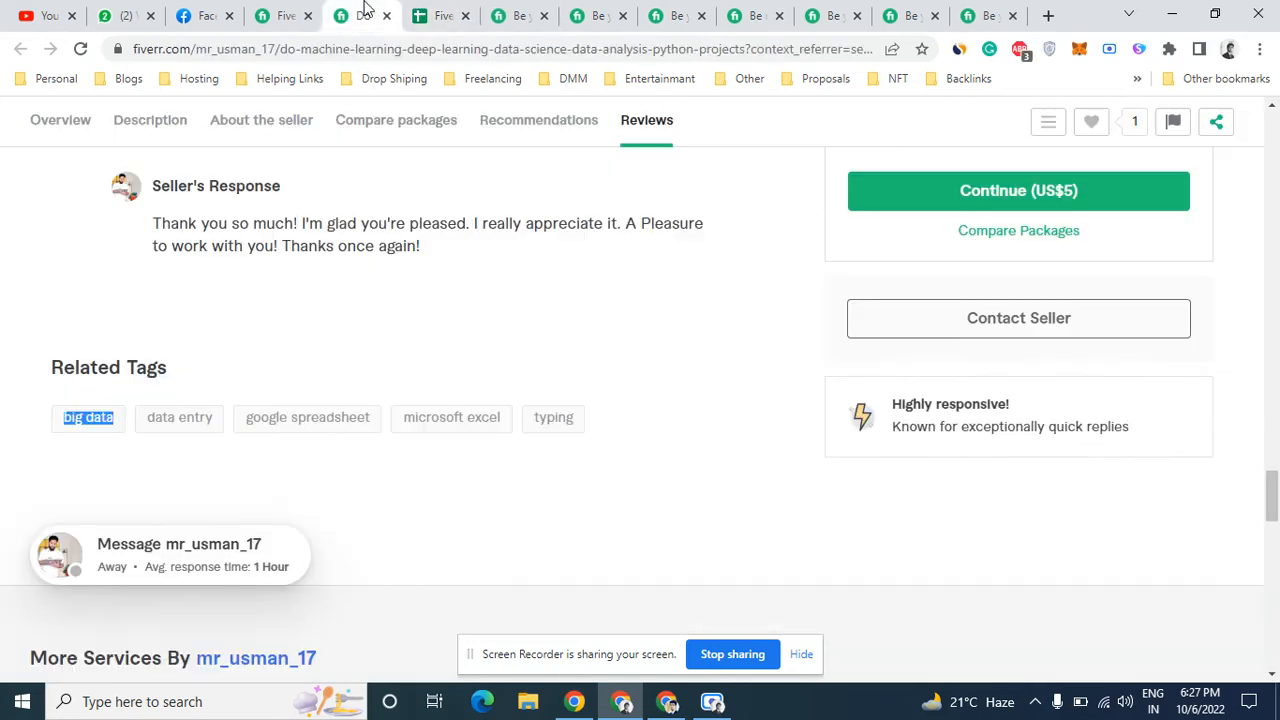
click(167, 366)
drag(139, 417, 194, 420)
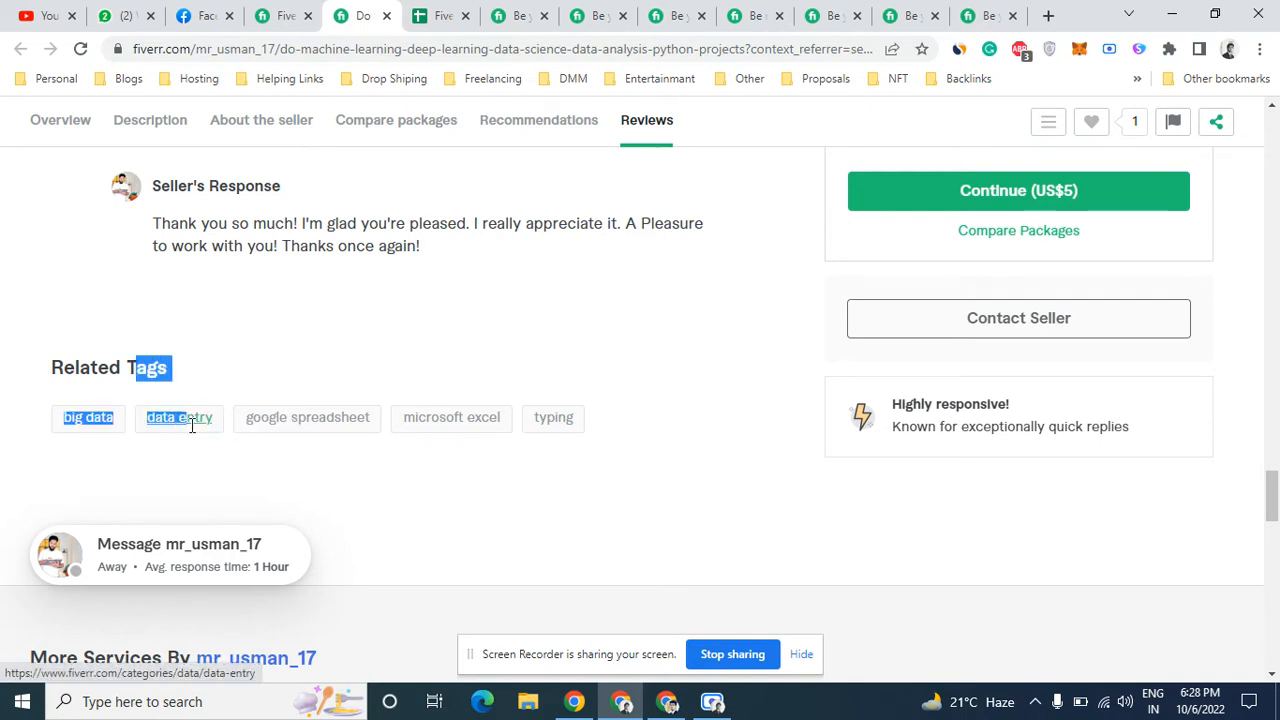
click(440, 15)
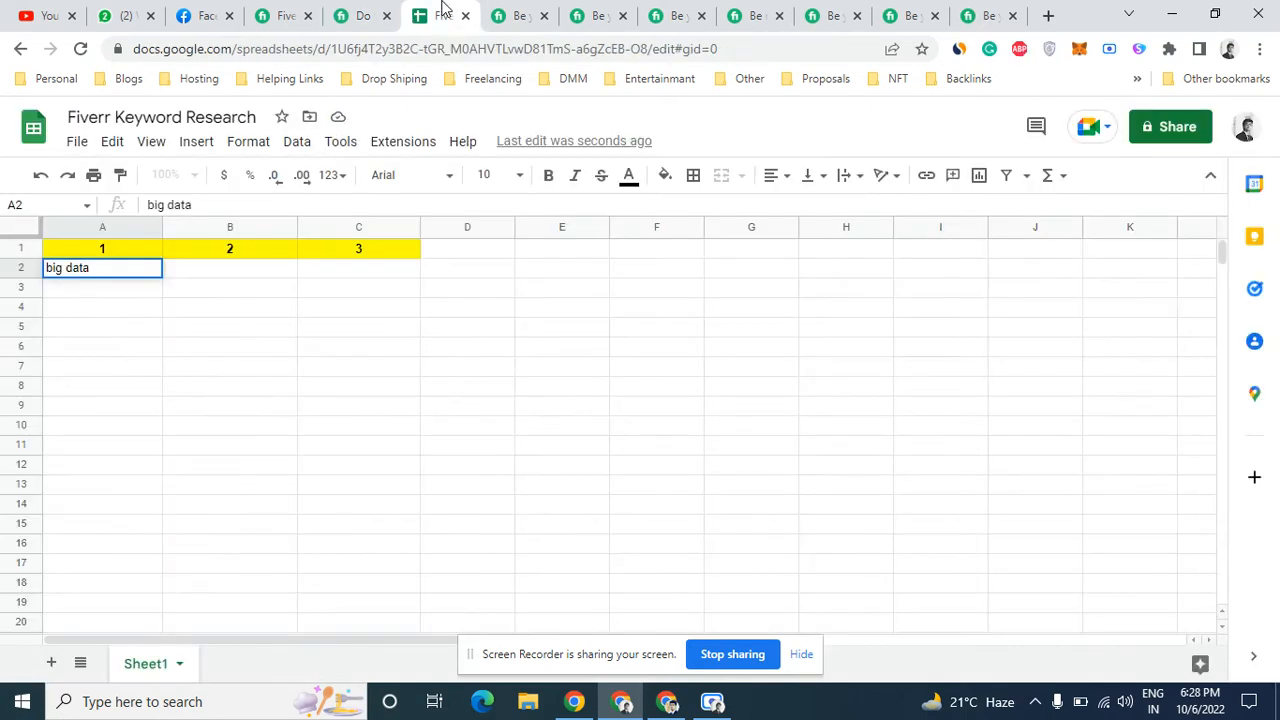
click(100, 289)
text(d)
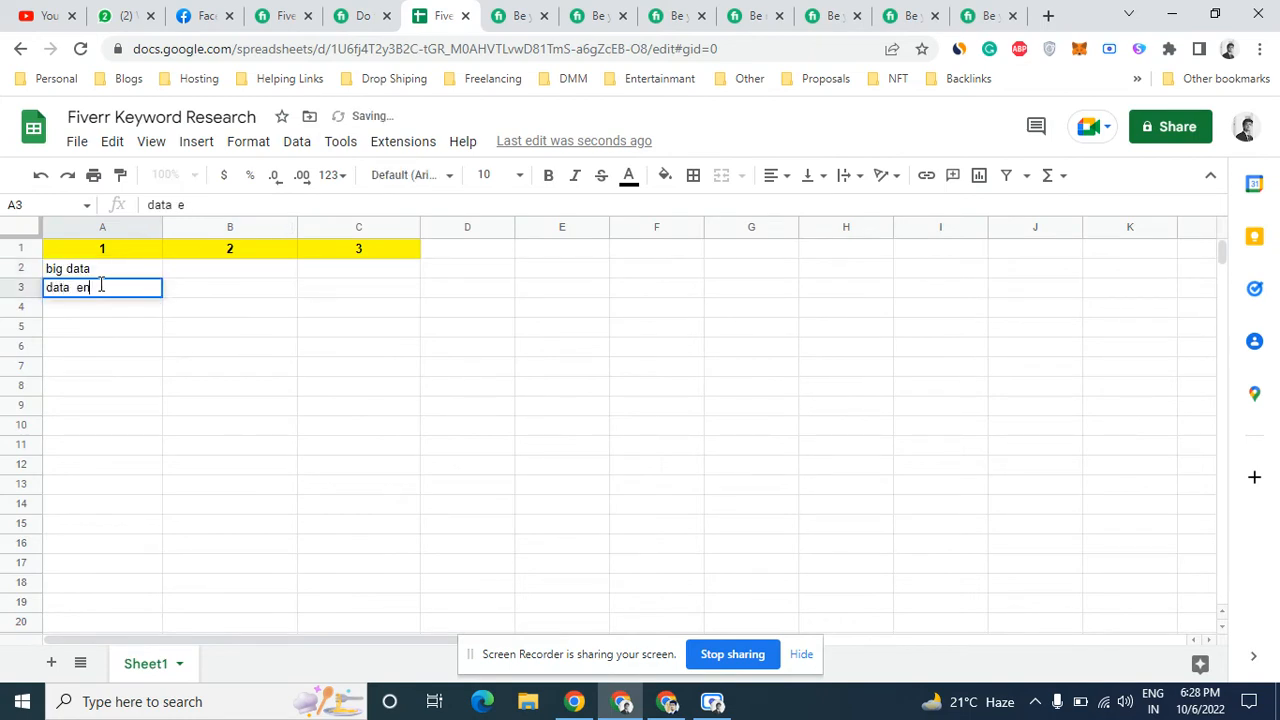
text(ata enrty)
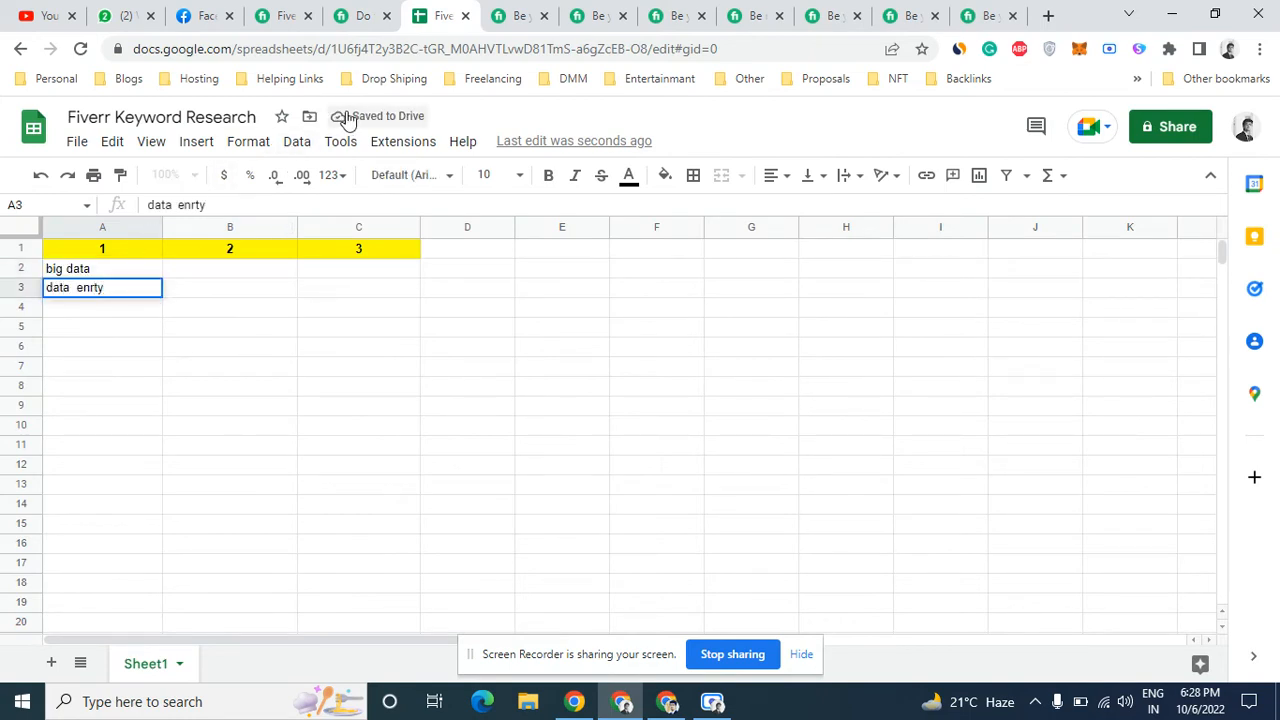
Look up the first gig's third related tag and enter it in cell A4 as "google spread sheet"
click(500, 15)
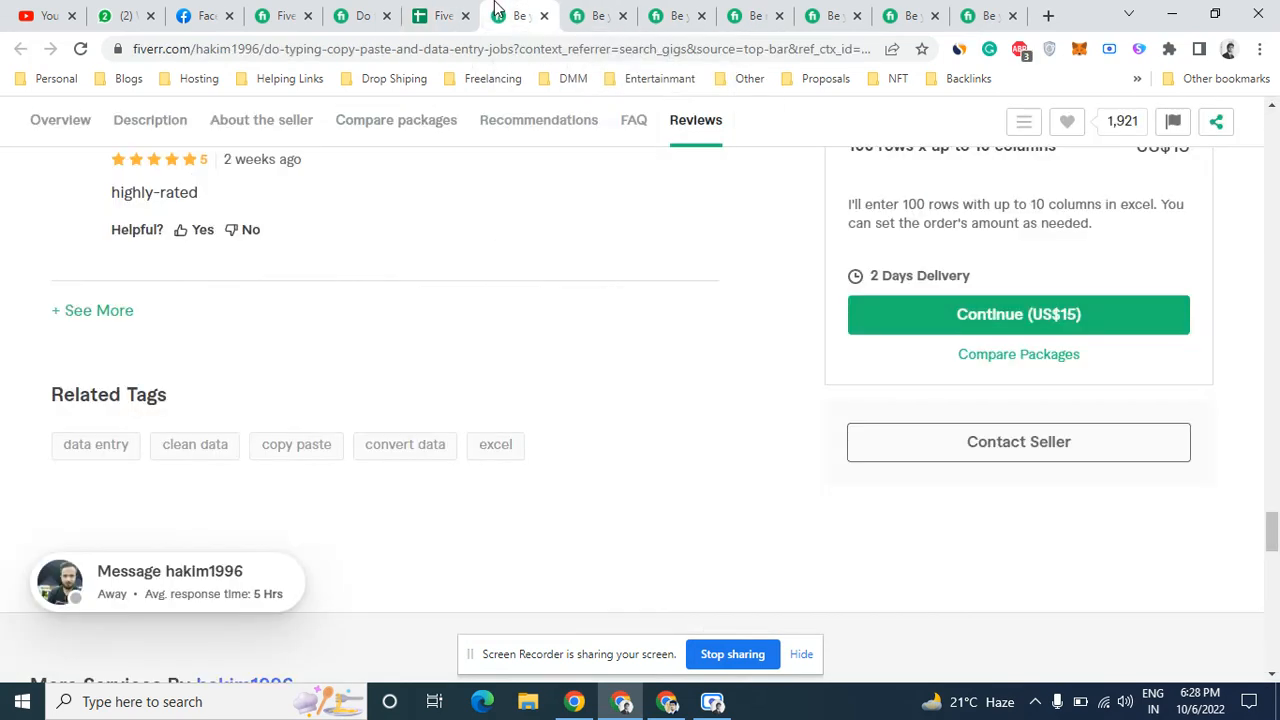
click(368, 12)
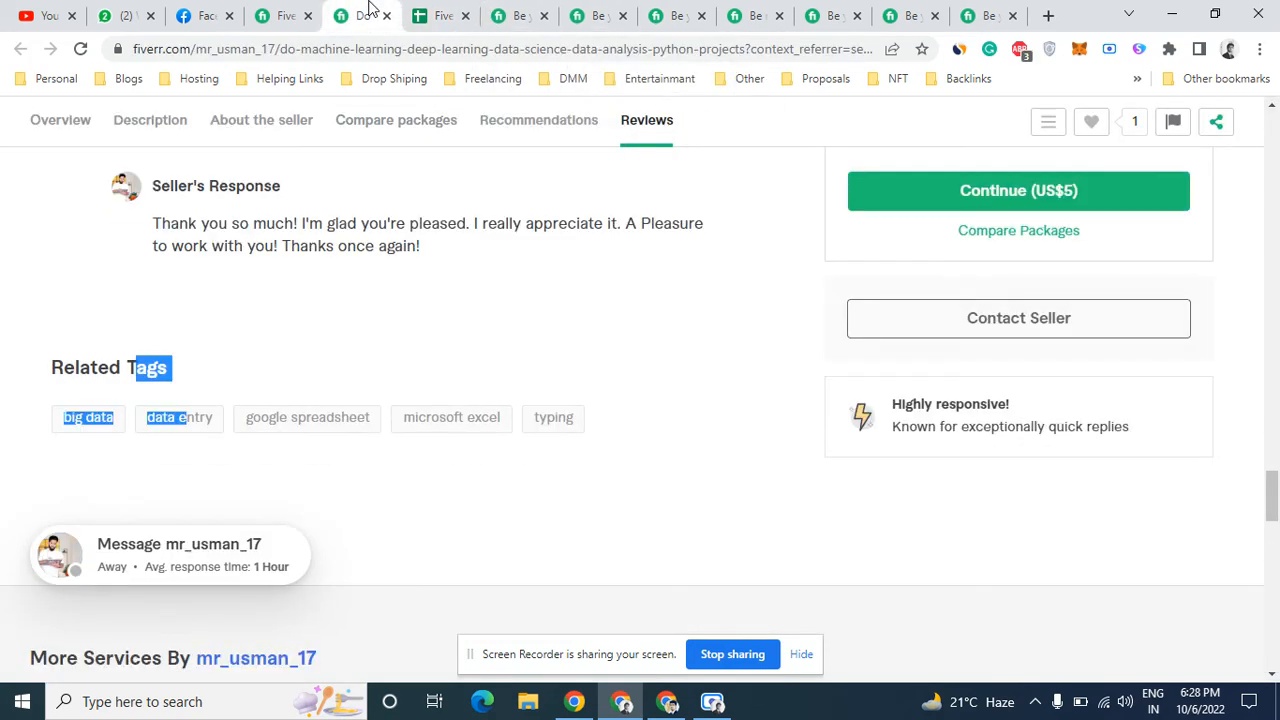
click(455, 12)
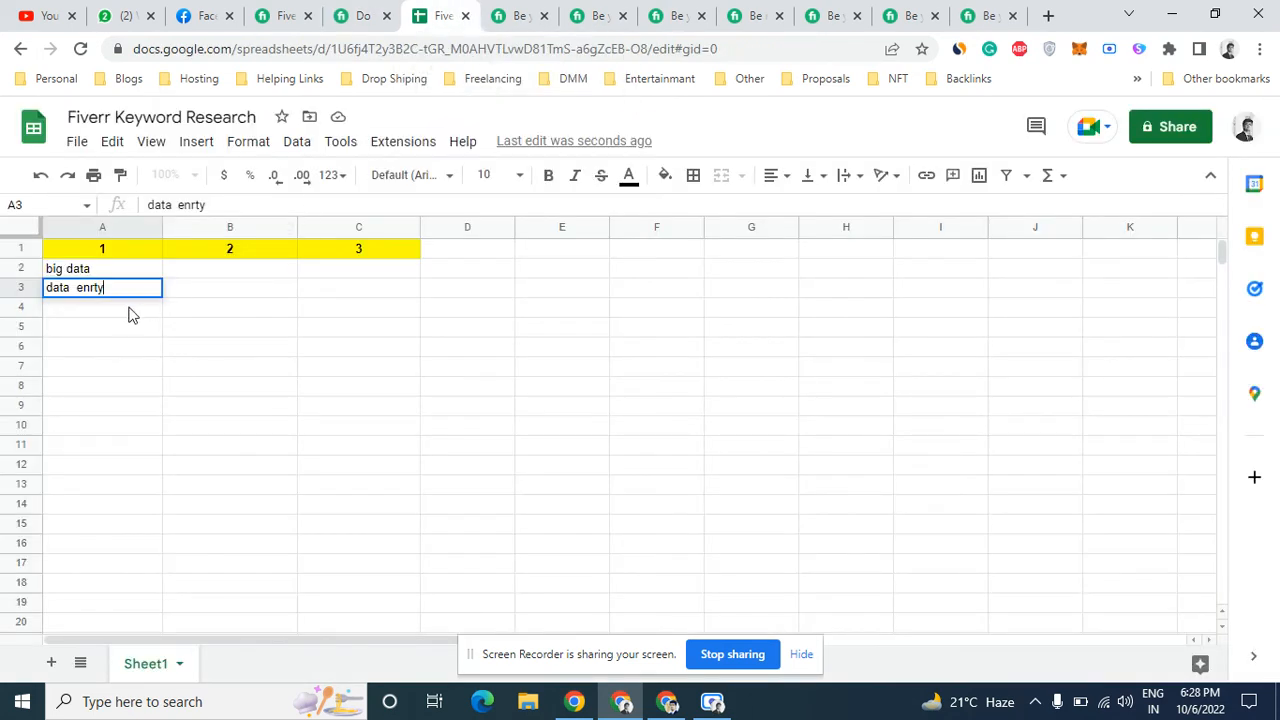
double_click(125, 308)
text(google s)
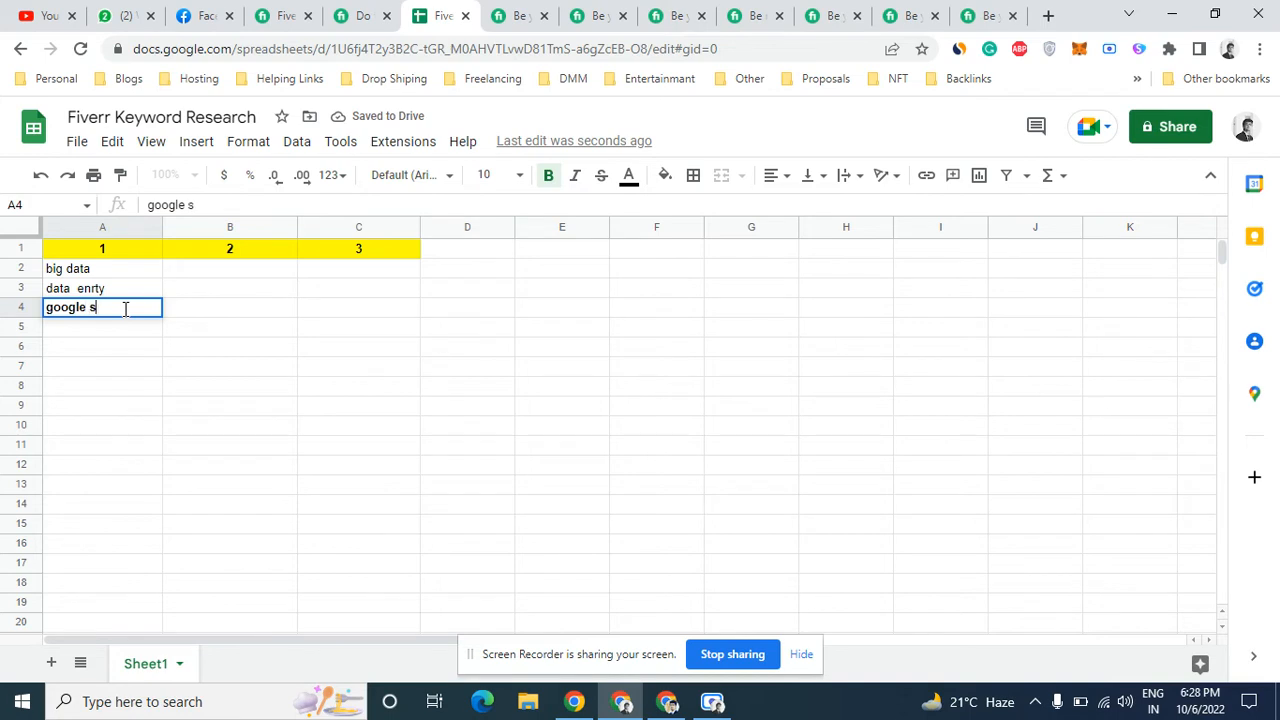
text(preadsh)
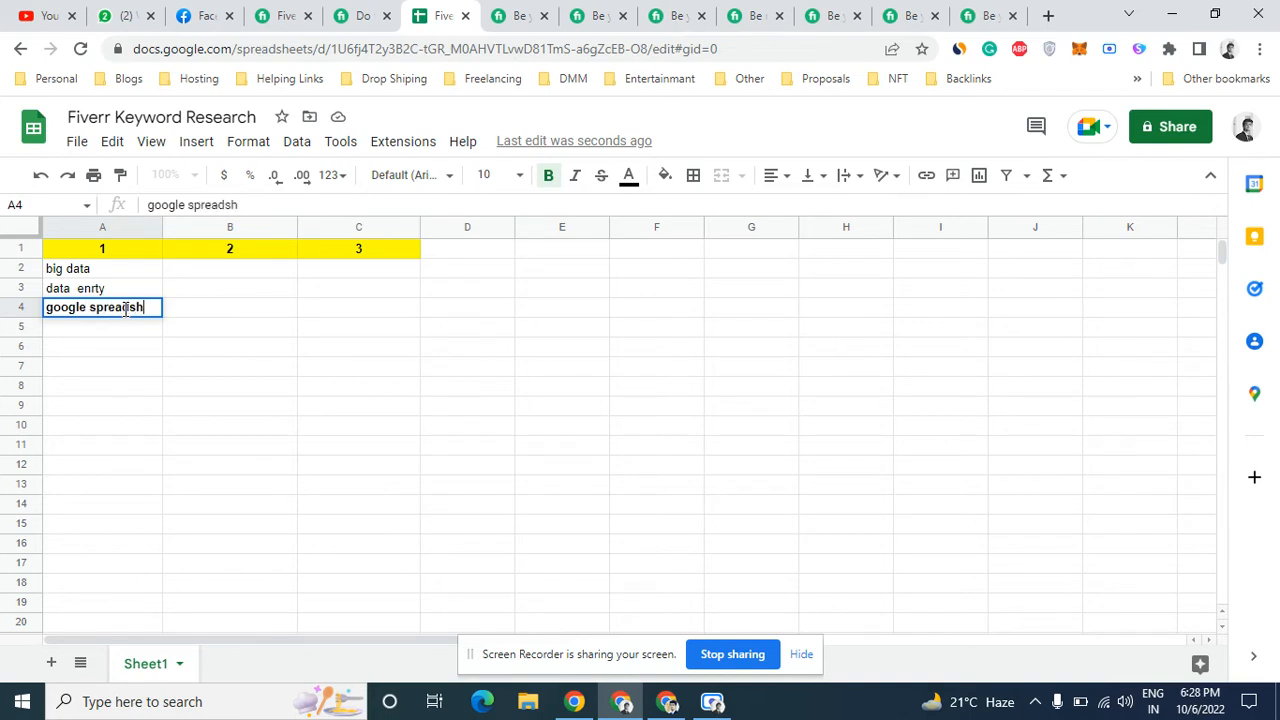
text(eet)
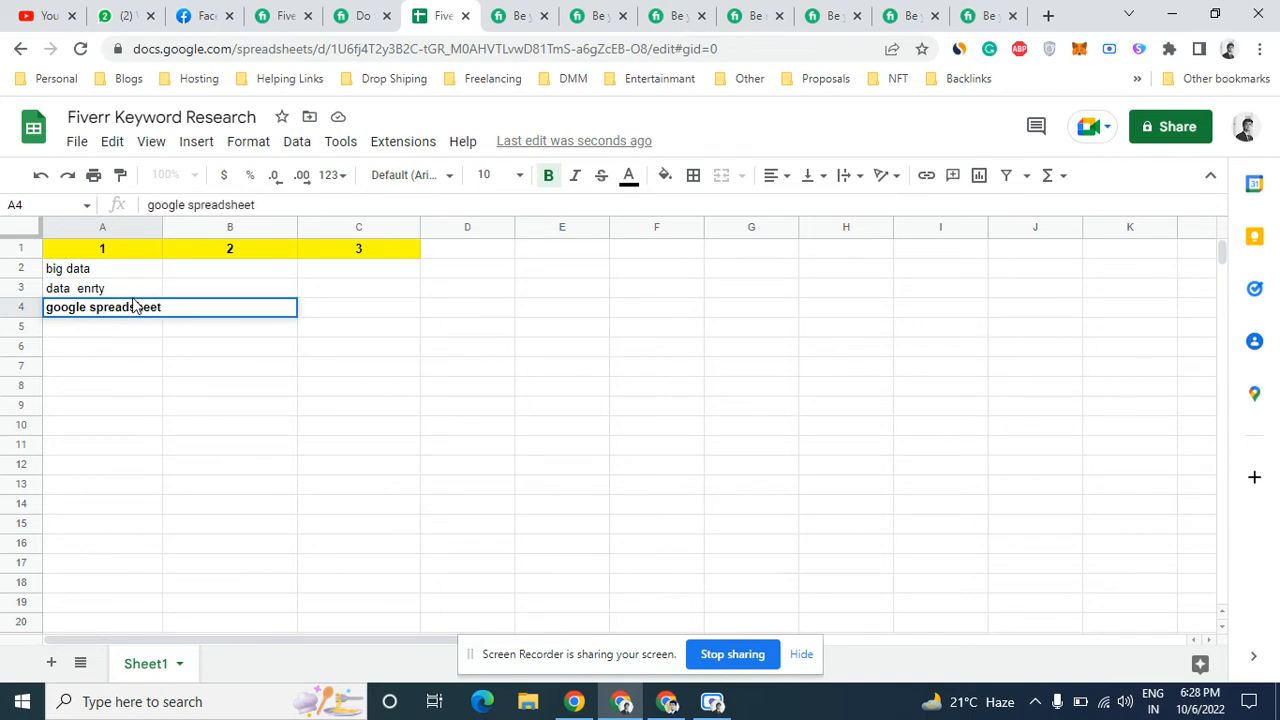
double_click(131, 306)
click(129, 372)
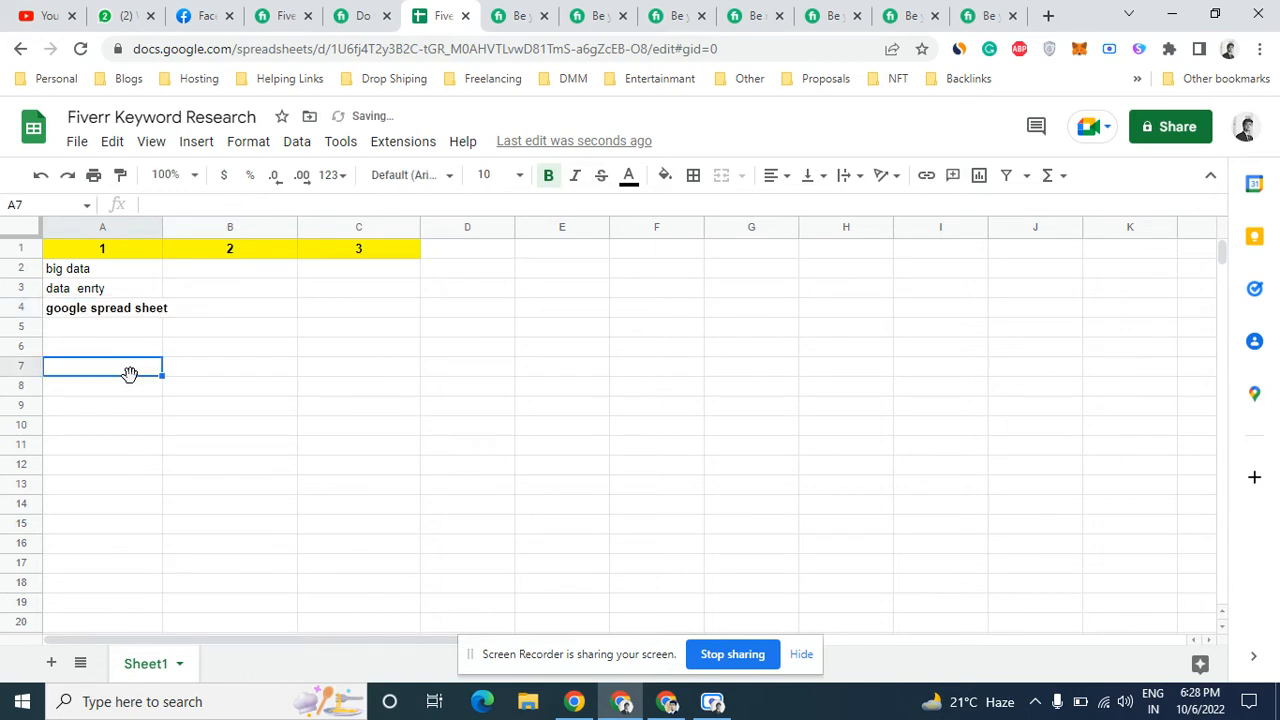
Widen column A slightly to fit the third tag and remove the bold formatting from cell A4
drag(161, 227, 181, 227)
click(150, 314)
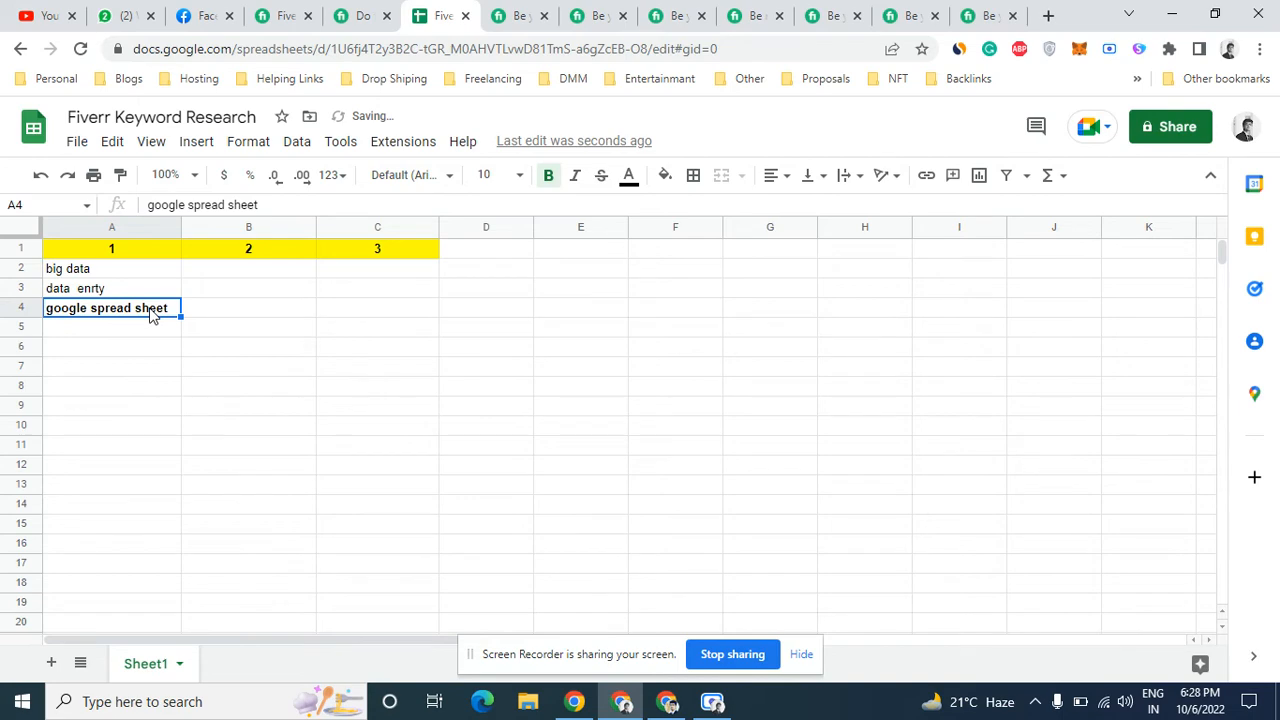
key(ctrl+b)
Examine the related tags near the end of each competing gig page, up to the "reliable data entry operator" gig
click(518, 15)
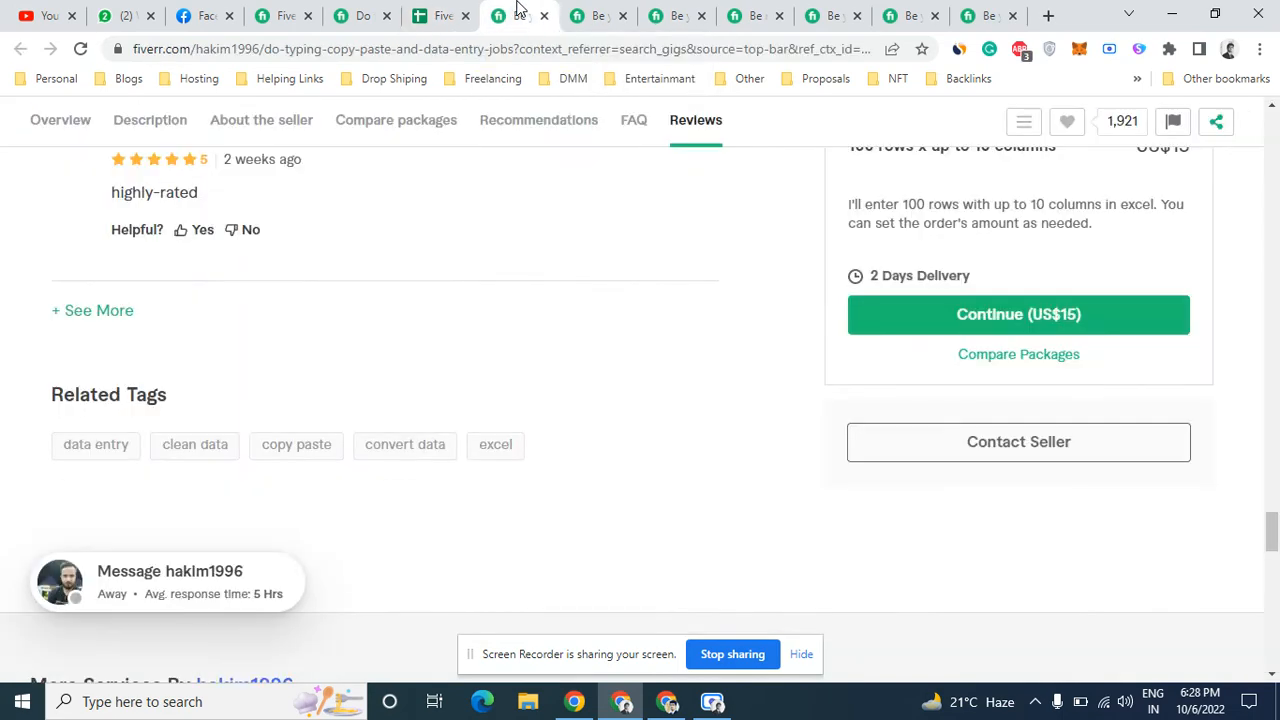
click(598, 12)
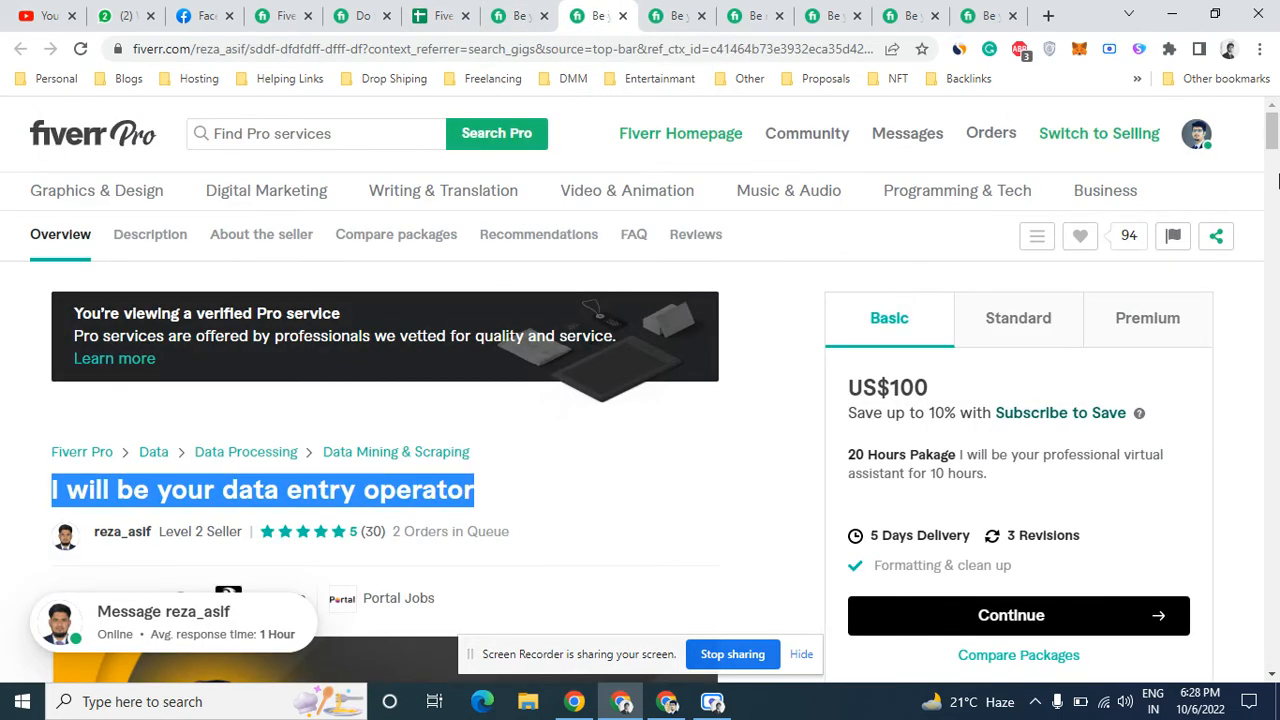
drag(1272, 130, 1273, 577)
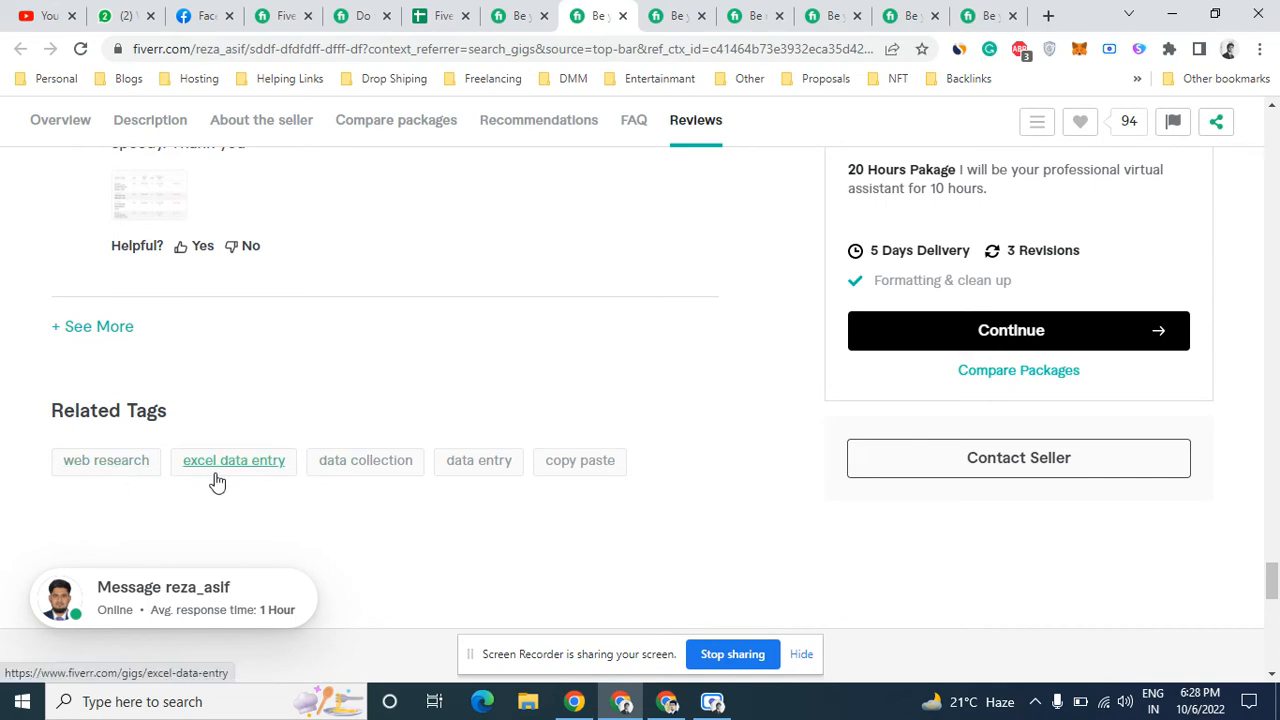
click(665, 15)
drag(1272, 137, 1271, 535)
click(776, 12)
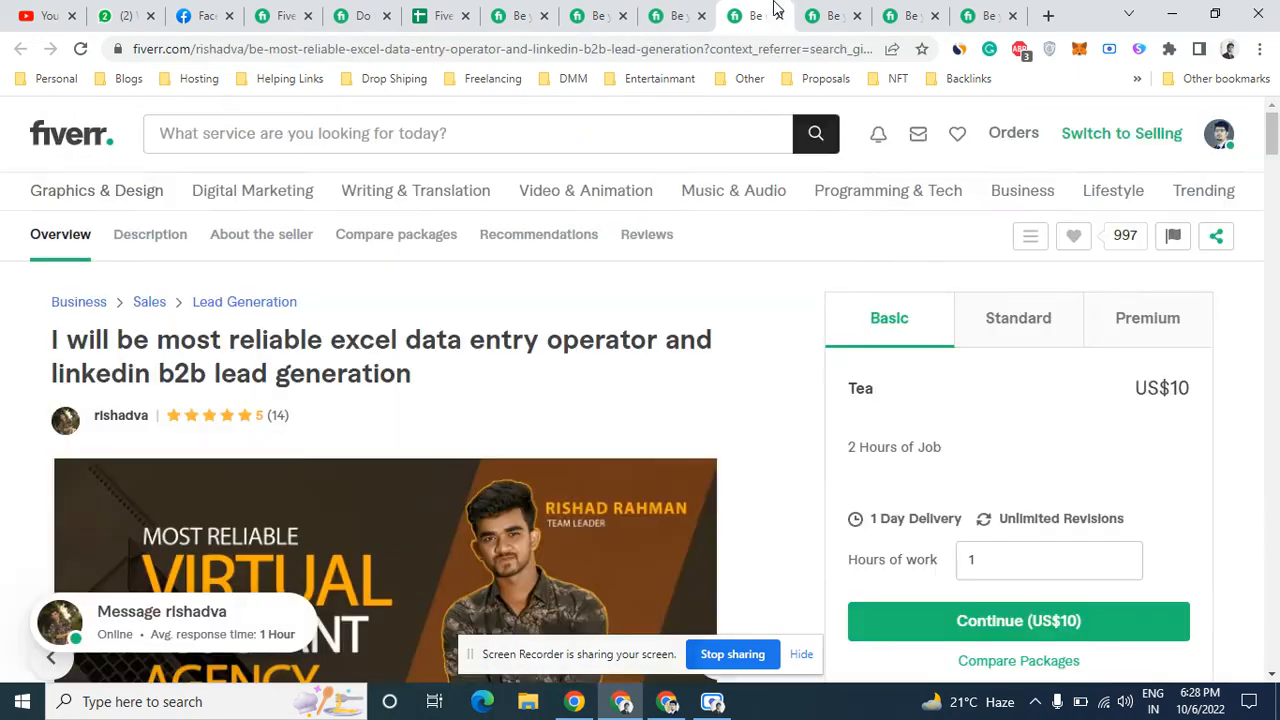
drag(1275, 150, 1272, 555)
click(837, 15)
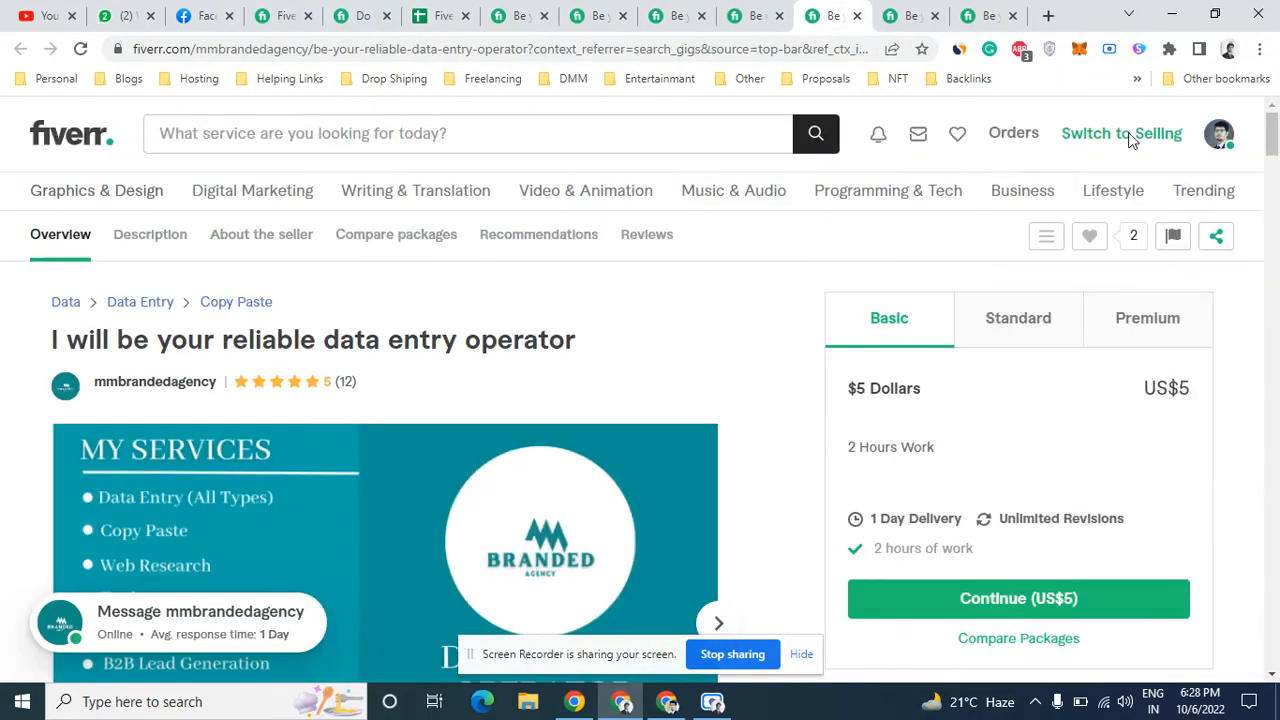
drag(1275, 153, 1272, 545)
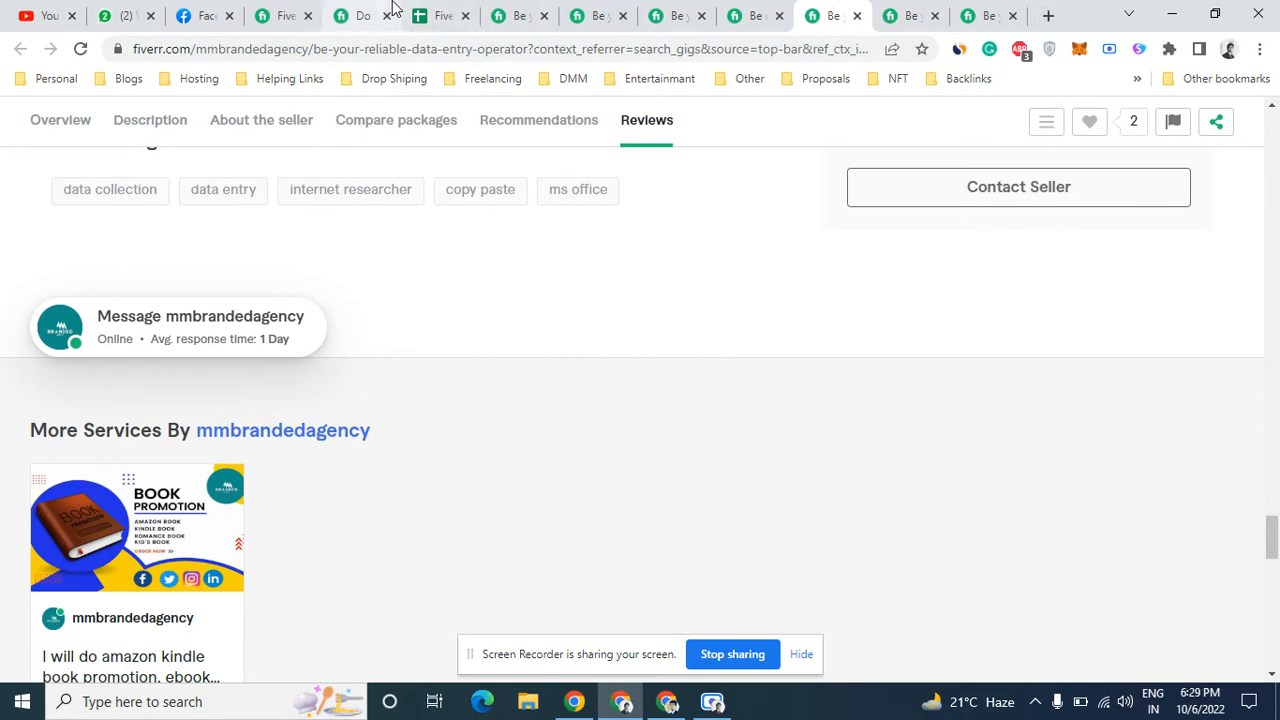
click(422, 12)
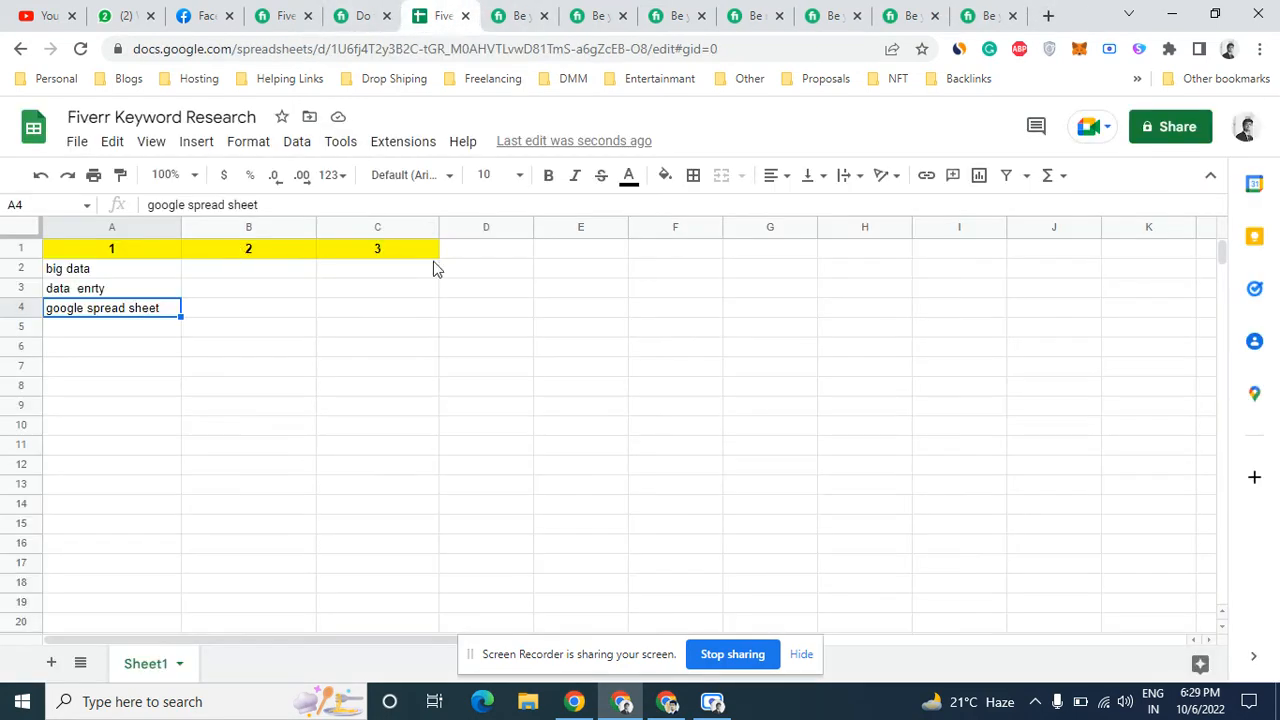
double_click(484, 250)
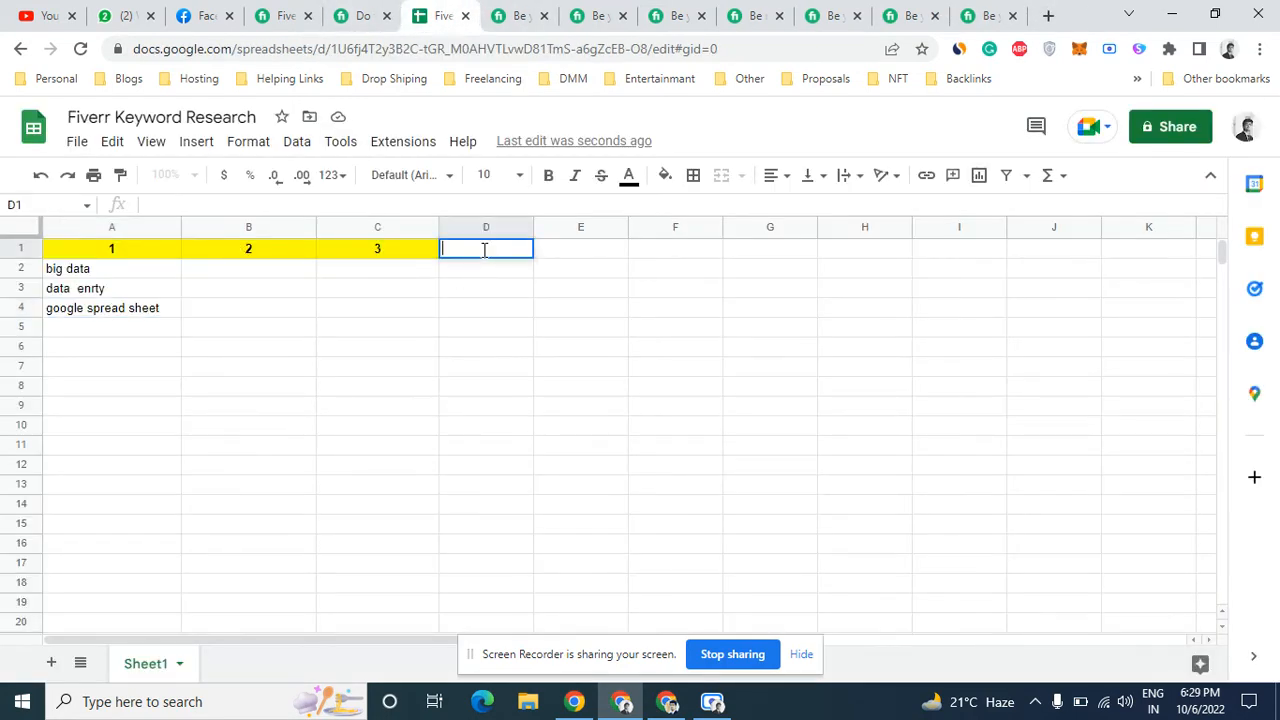
click(870, 250)
drag(878, 290, 112, 407)
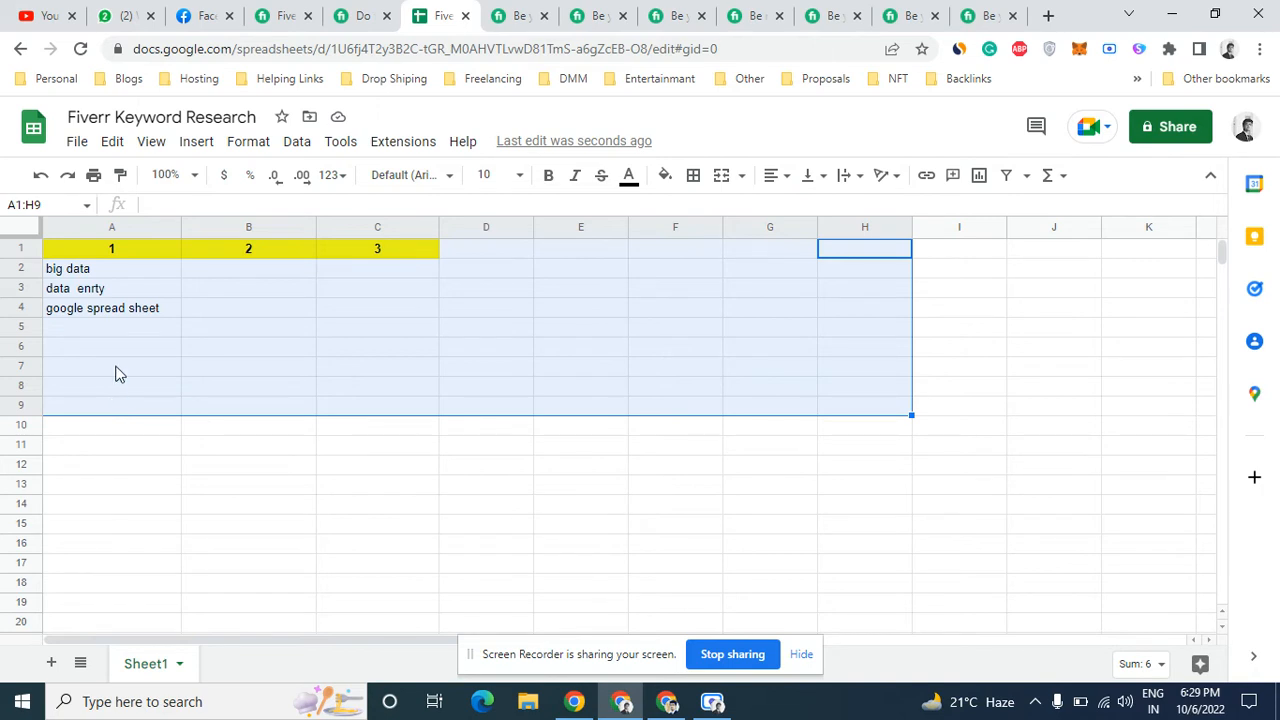
click(108, 290)
click(110, 445)
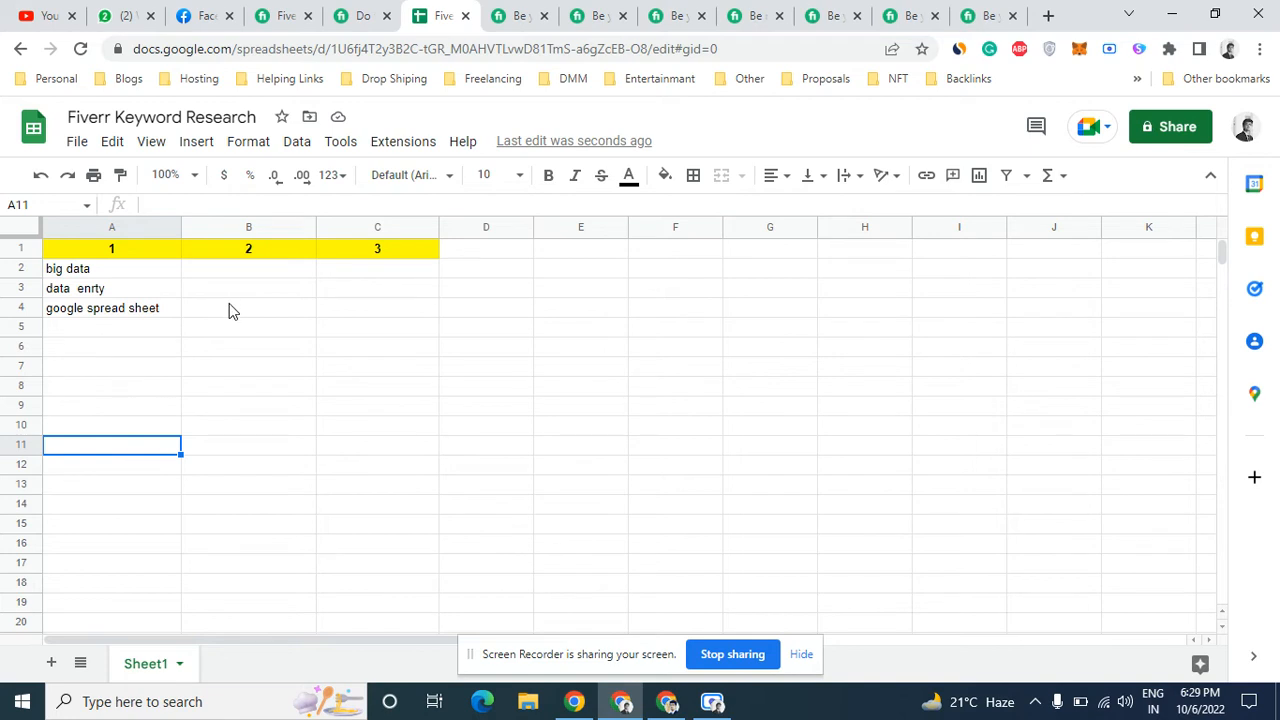
click(116, 312)
click(212, 450)
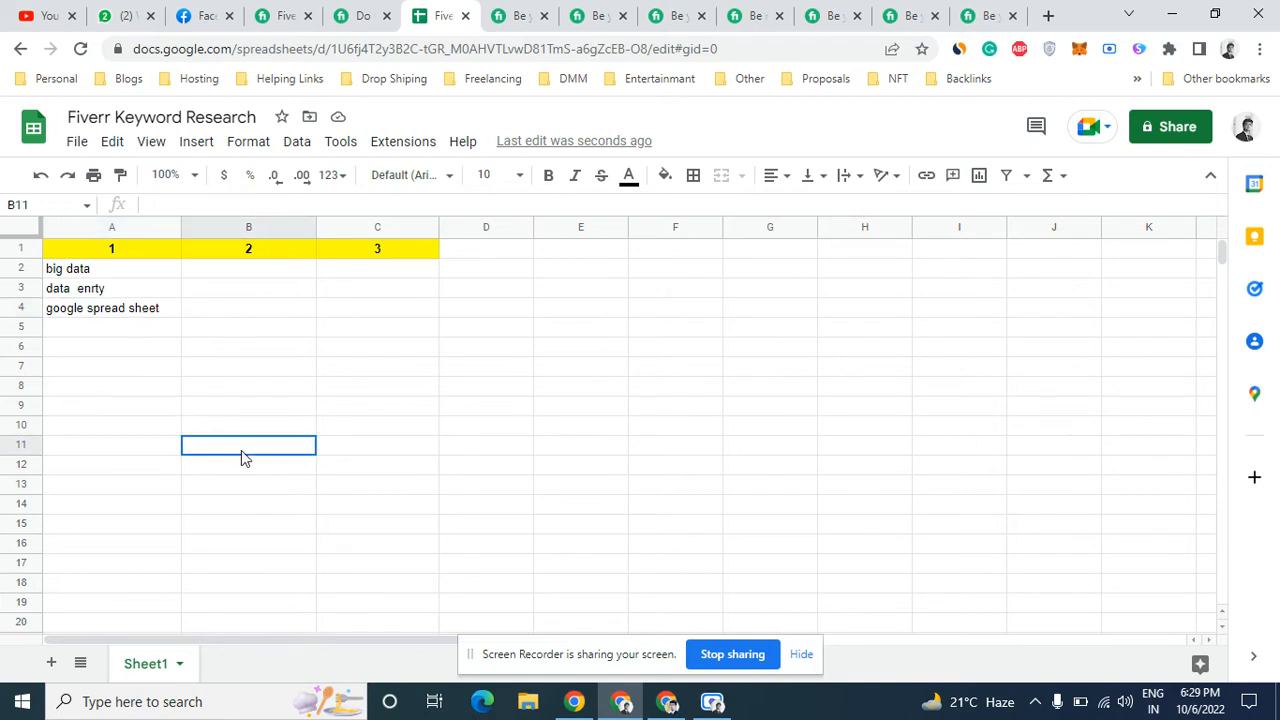
drag(140, 452, 565, 486)
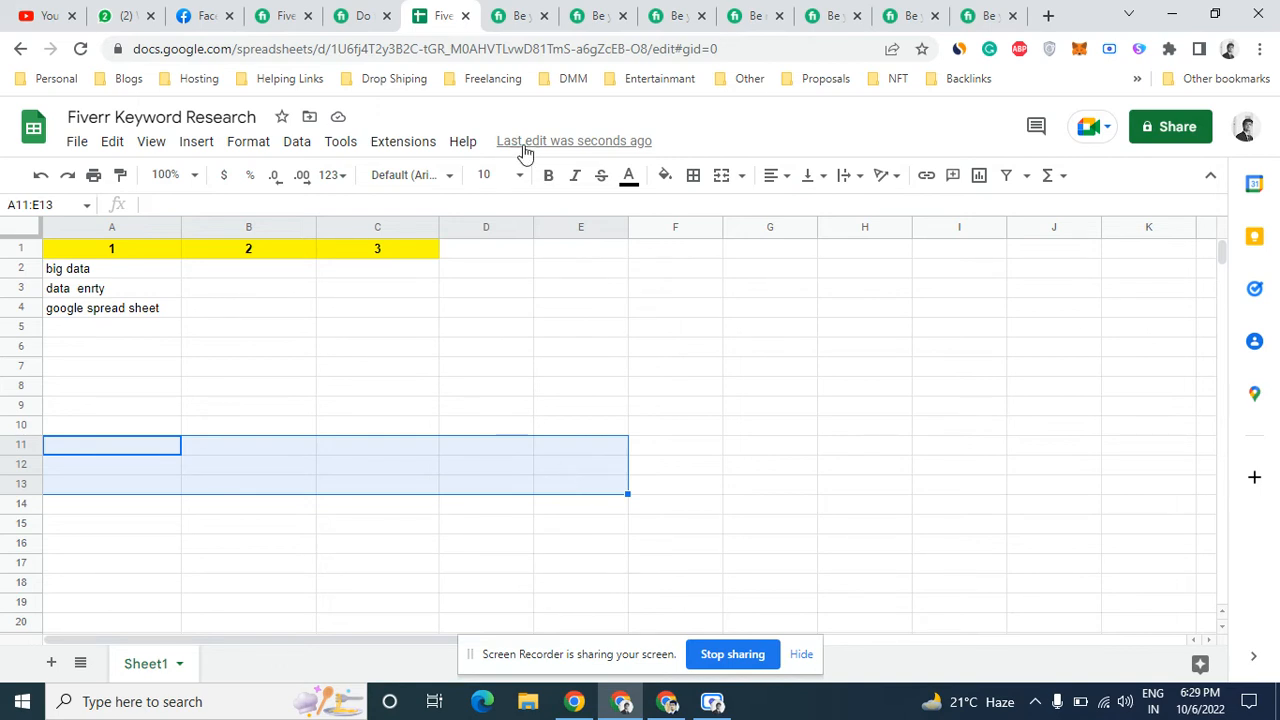
Revisit the related tags of the gigs already opened and inspect those of the virtual secretary and assistant gig
click(385, 12)
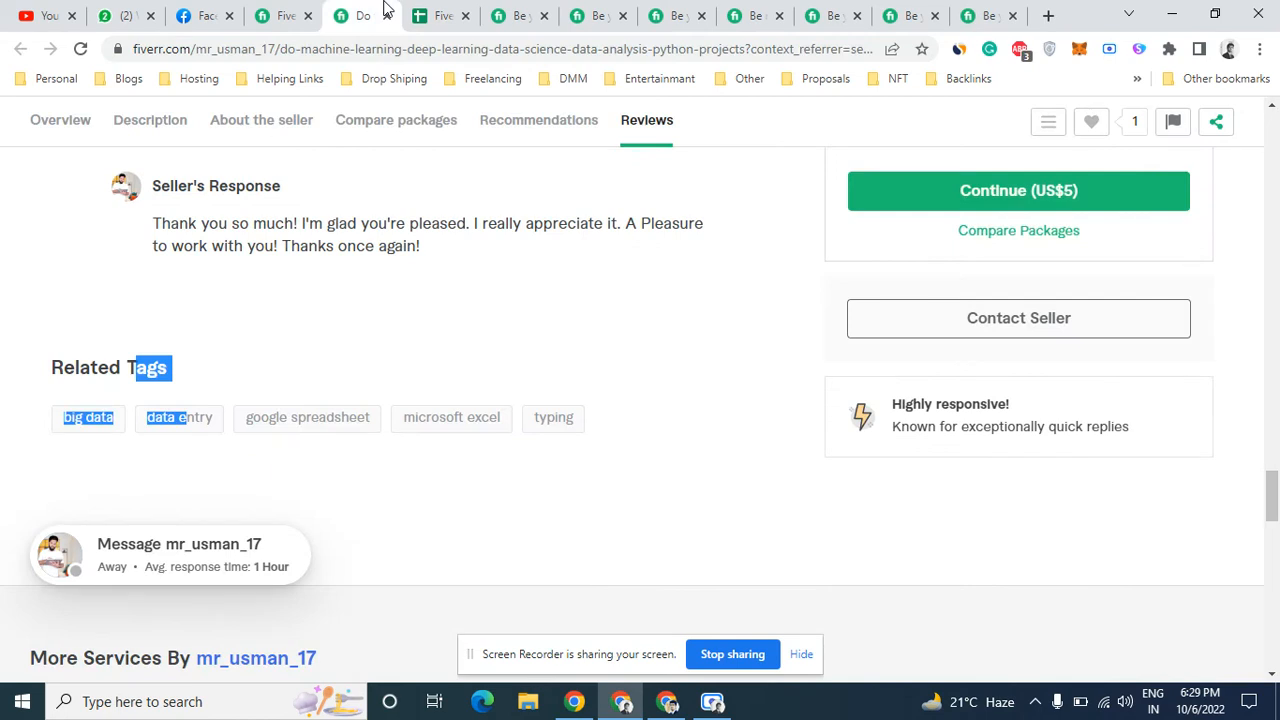
click(5, 395)
click(598, 14)
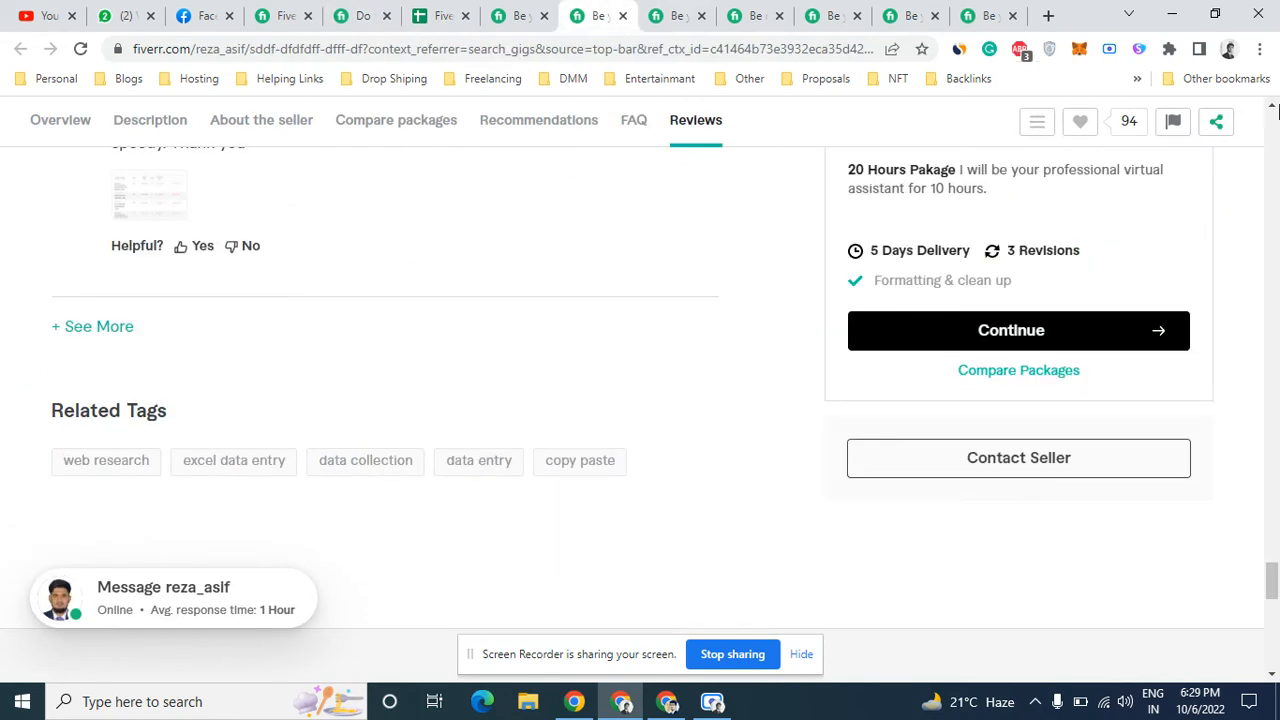
click(810, 12)
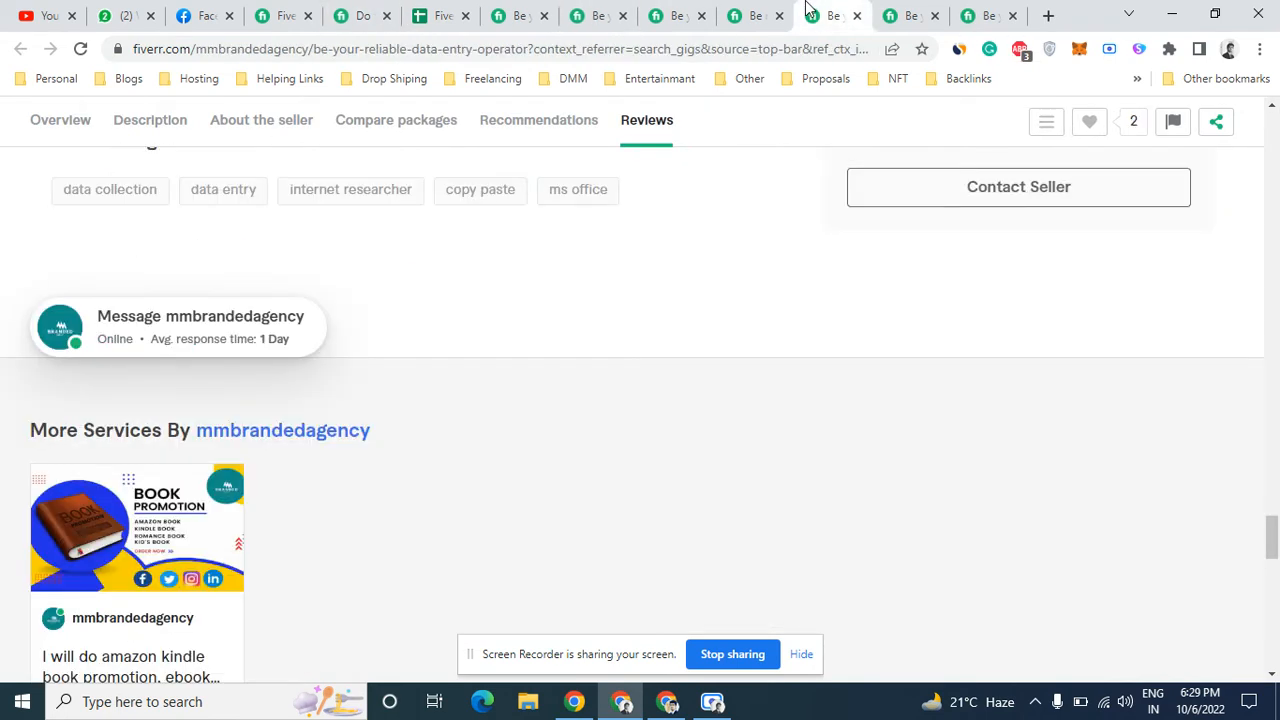
click(886, 10)
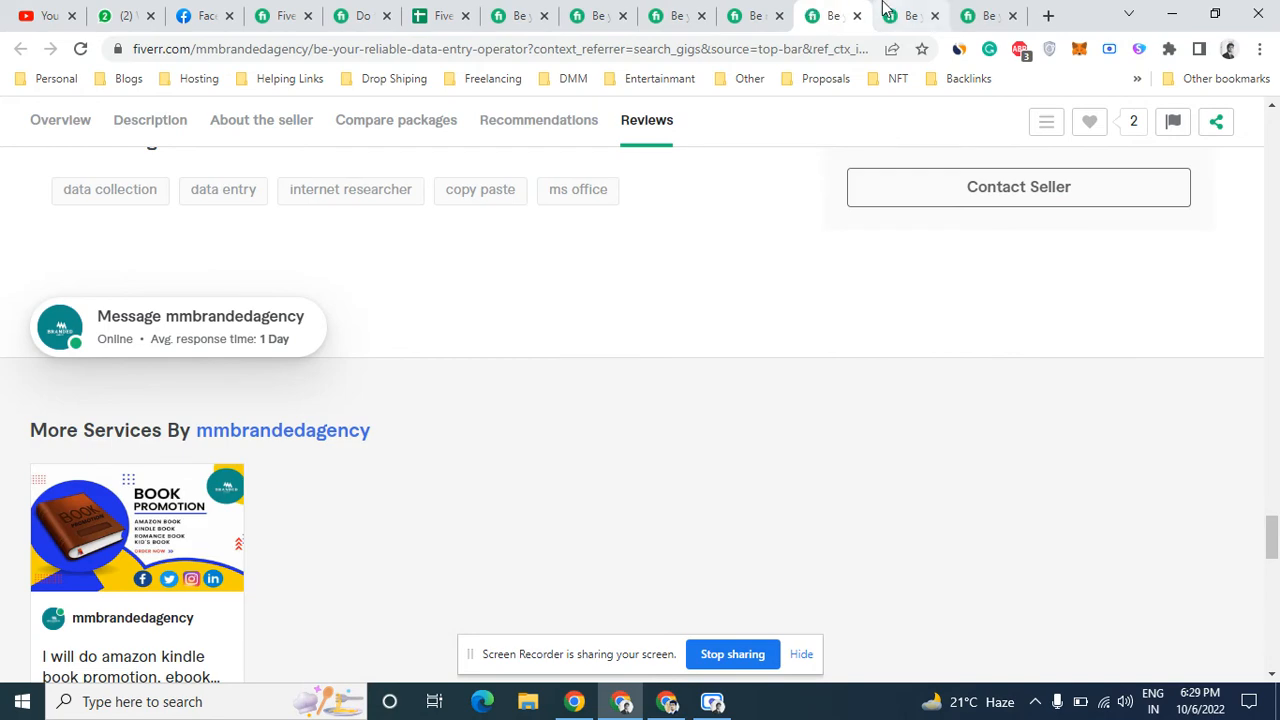
drag(1272, 145, 1274, 540)
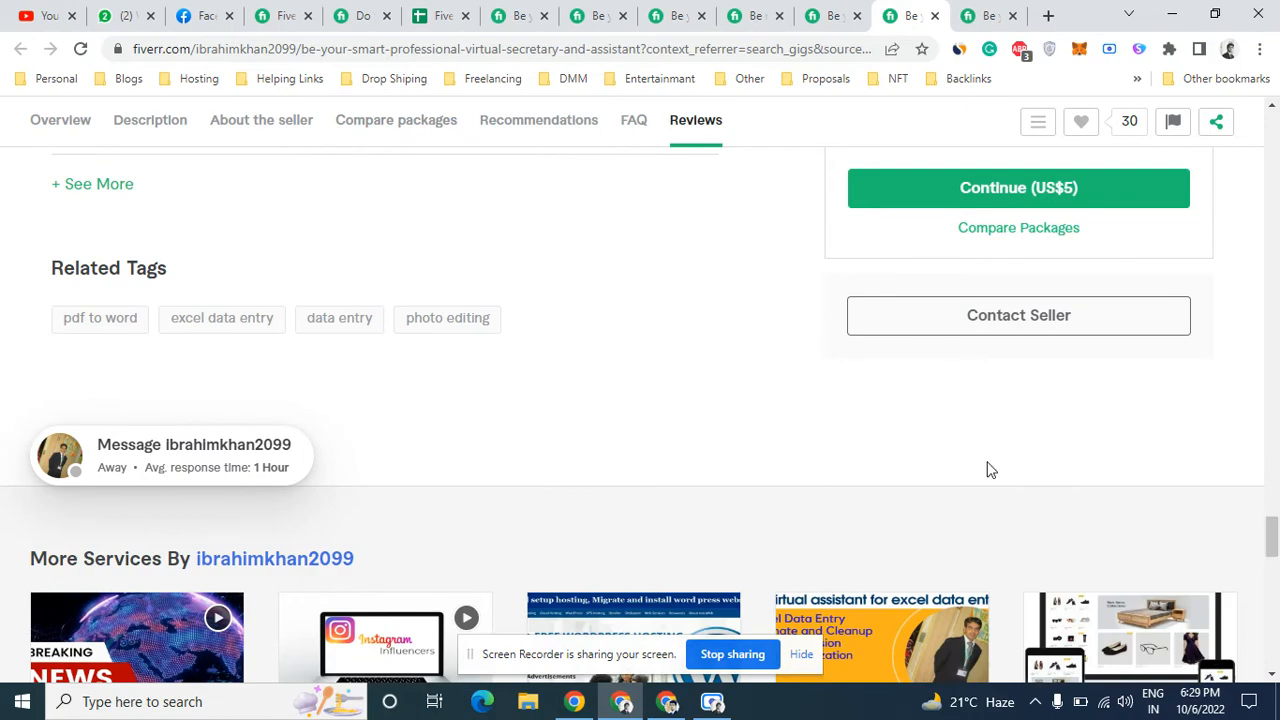
Check the personal administrative virtual assistant gig for related tags, expanding its reviews and reloading the page, and close its browser tab
click(980, 10)
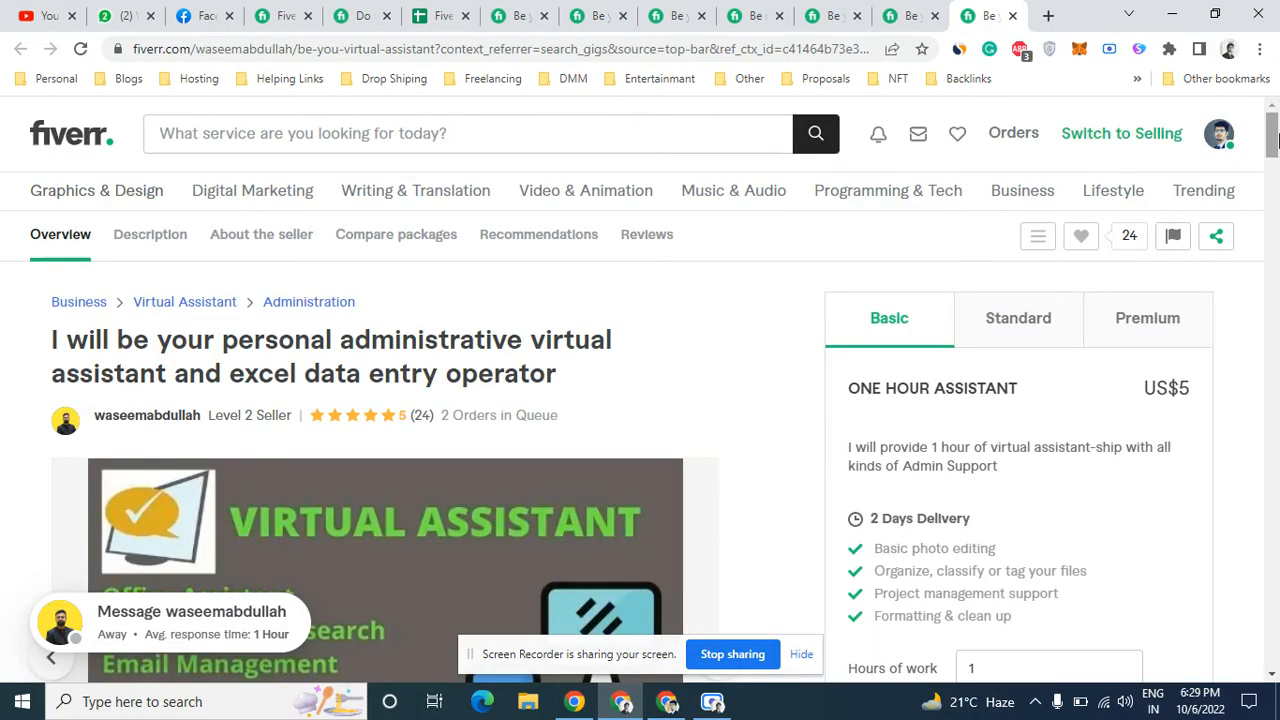
drag(1272, 125, 1273, 535)
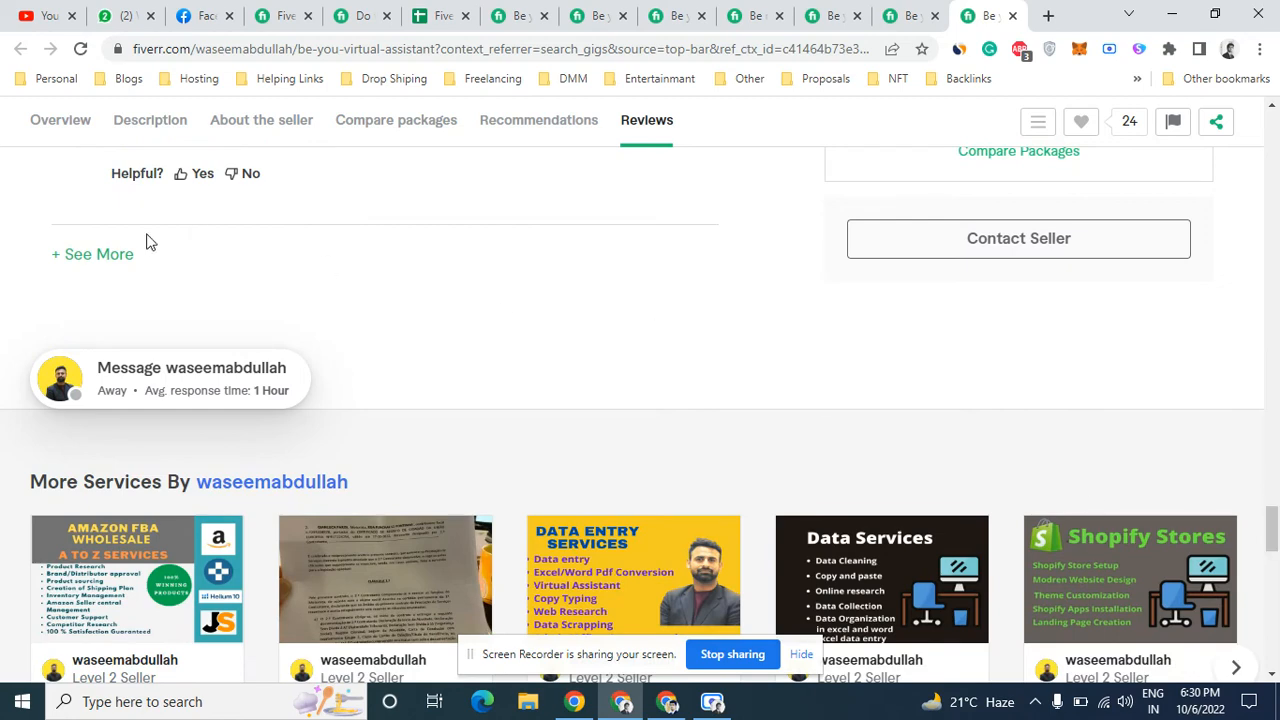
click(113, 259)
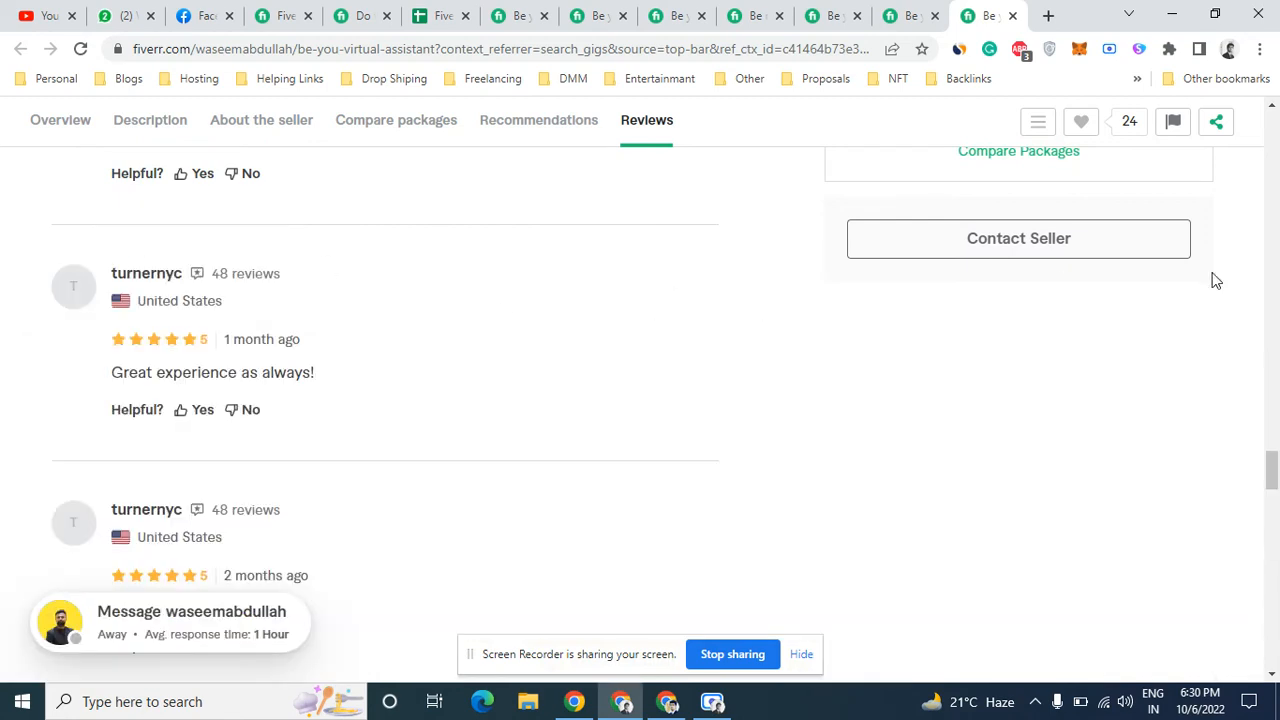
drag(1273, 470, 1273, 580)
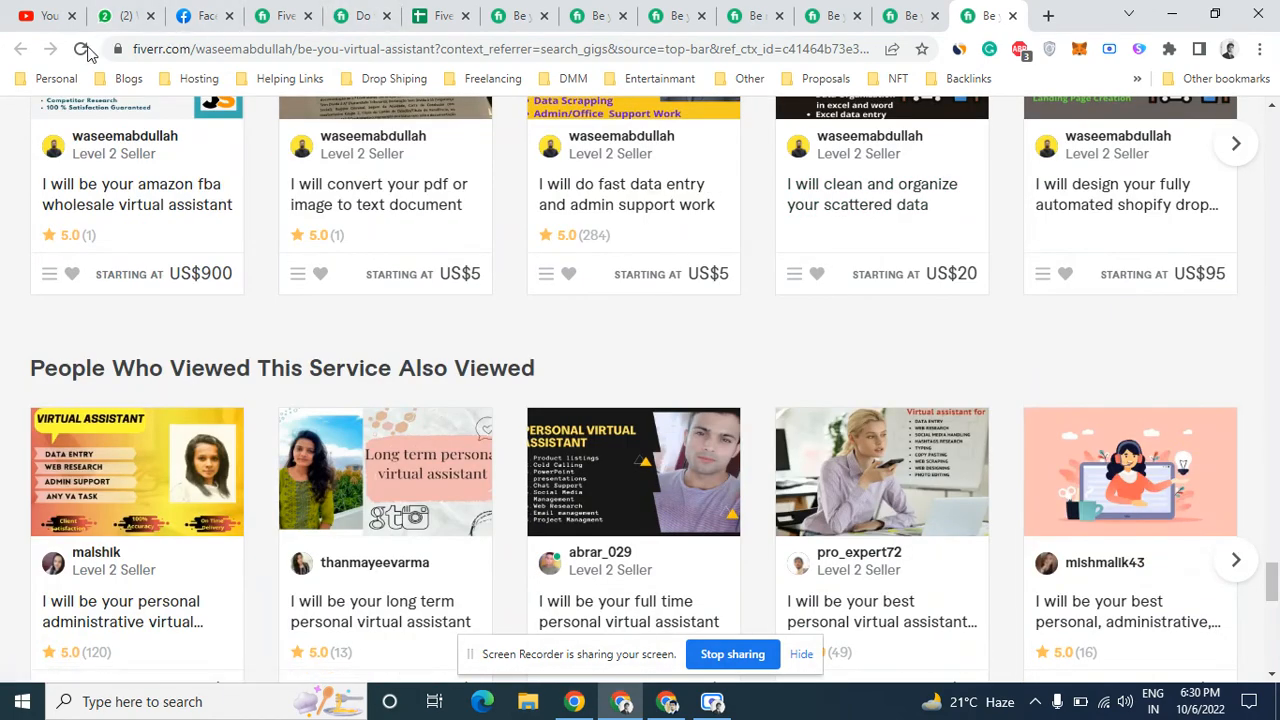
click(915, 15)
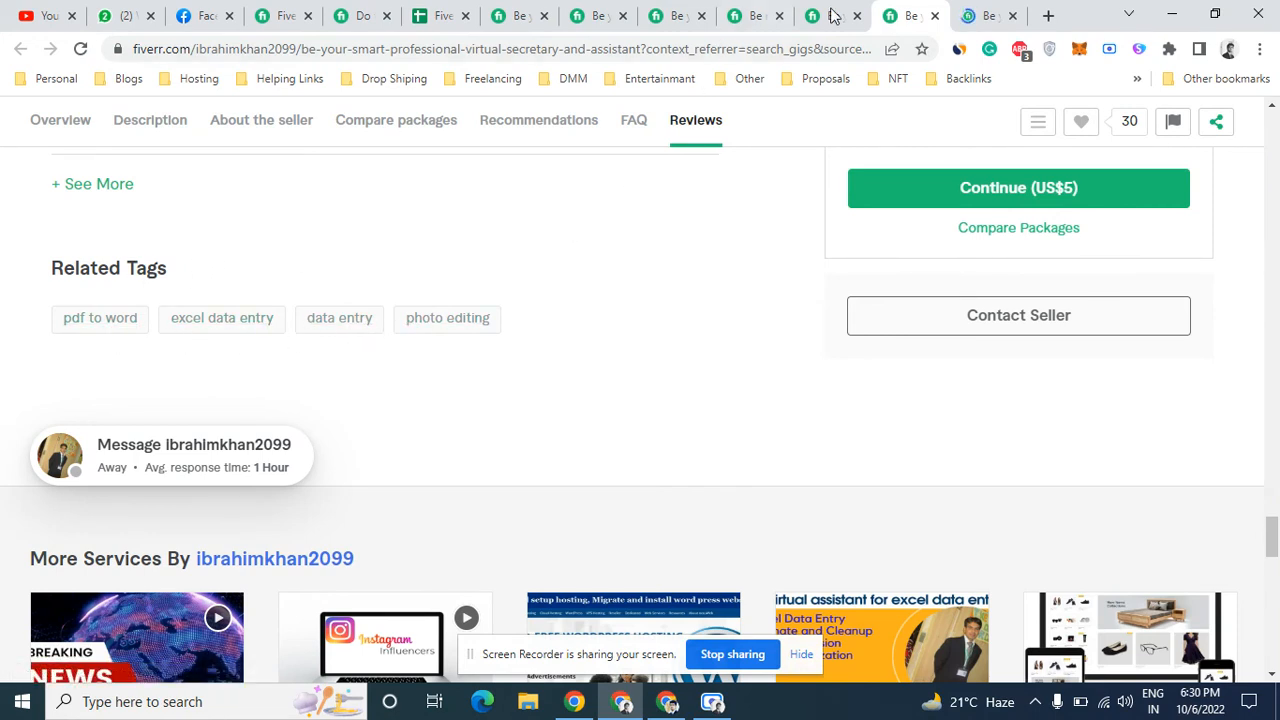
click(960, 10)
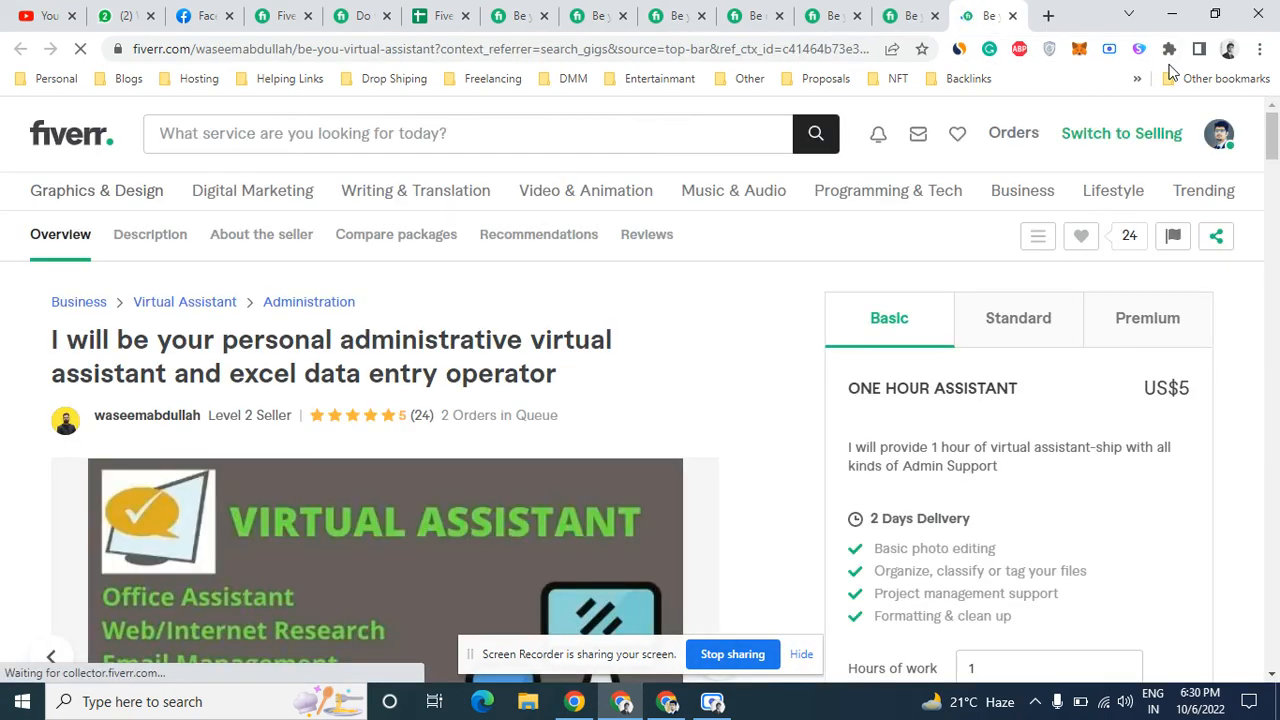
drag(1266, 118, 1274, 348)
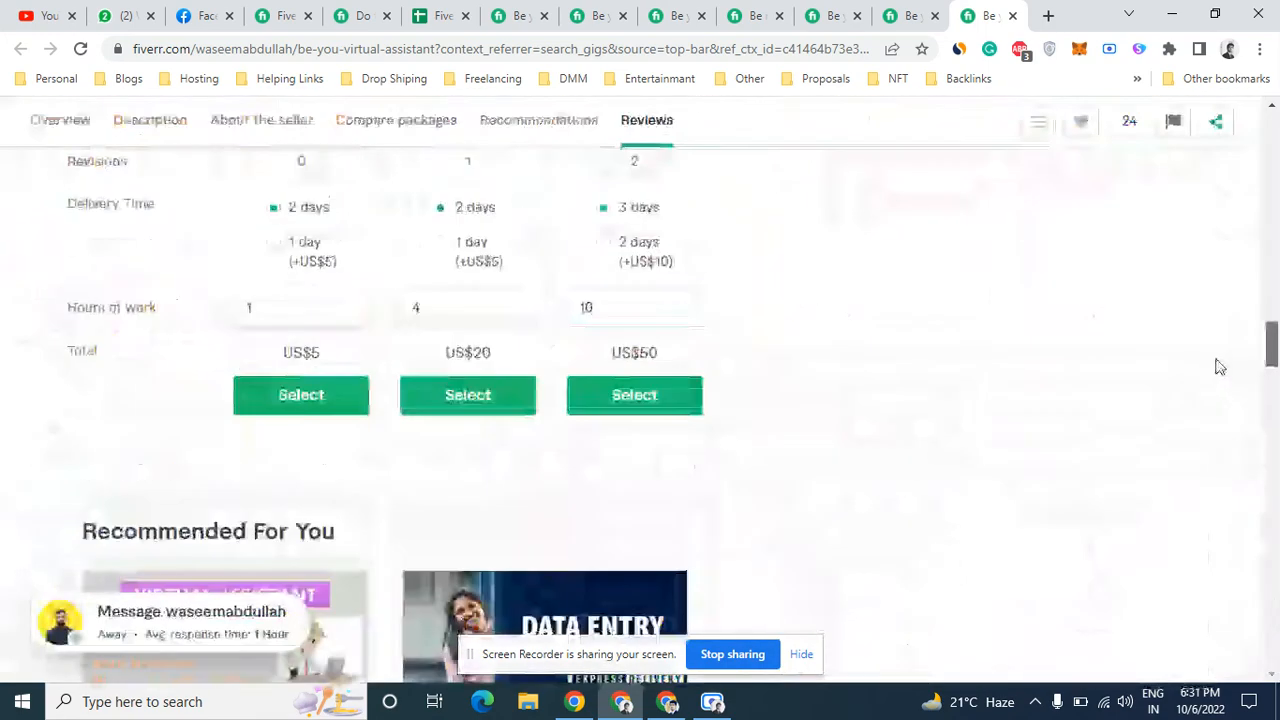
click(1013, 16)
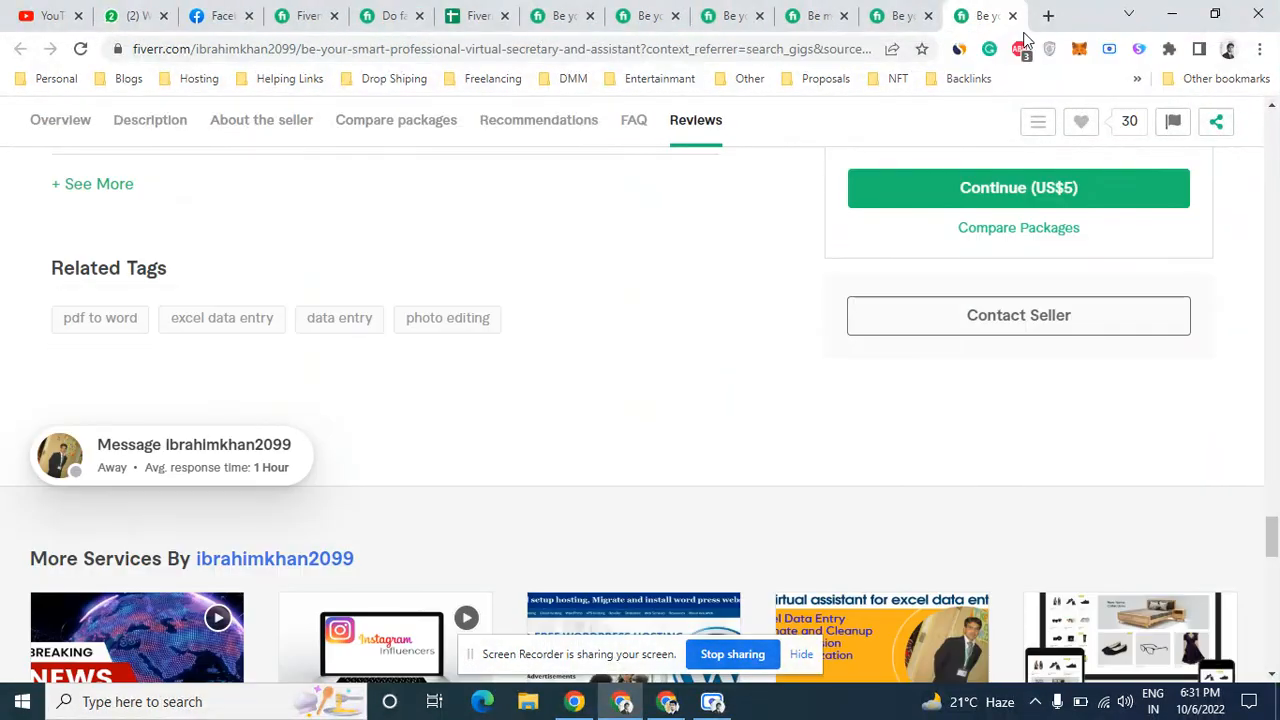
Go back through the remaining open gigs and compare their related tags for recurring keywords
click(908, 12)
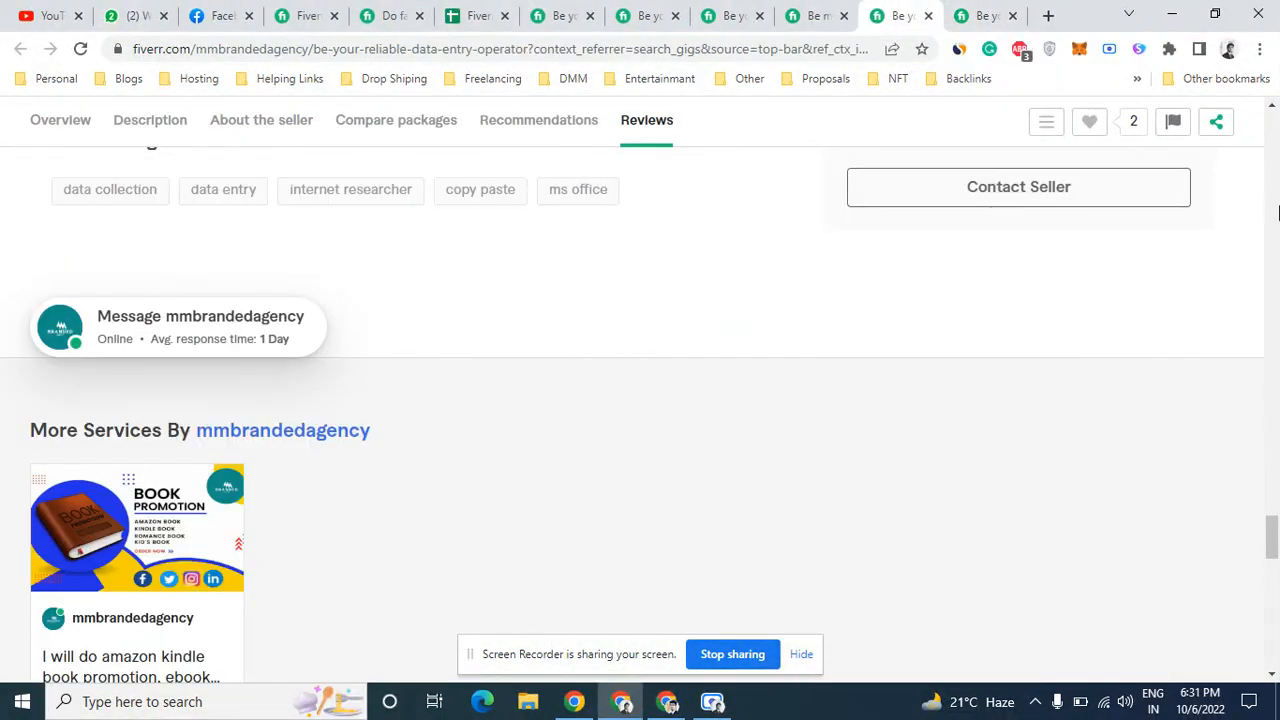
click(815, 14)
click(732, 14)
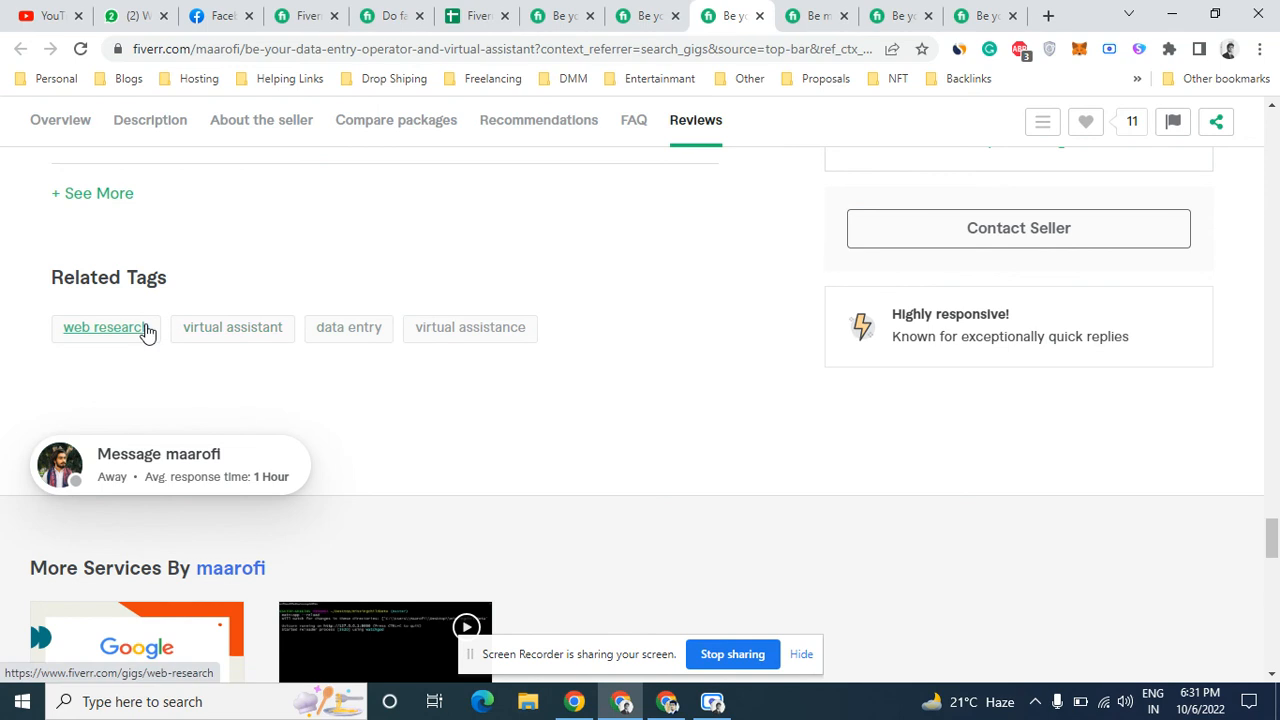
click(634, 12)
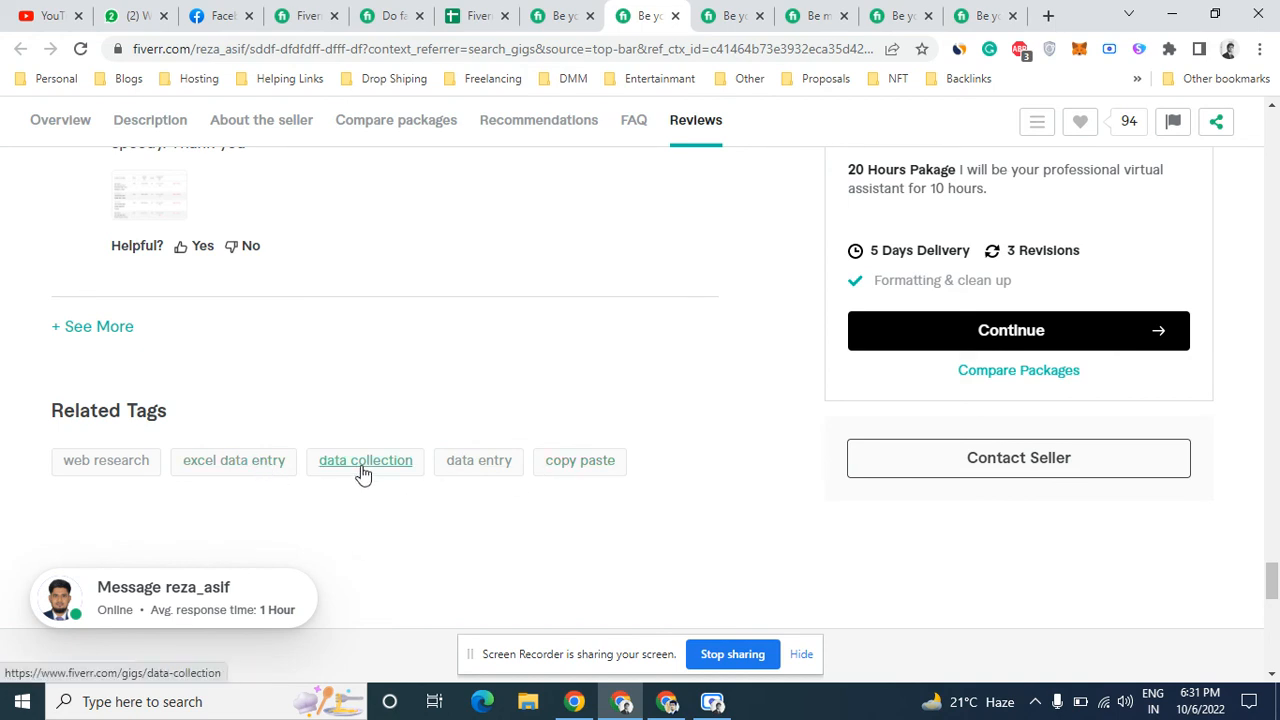
click(555, 12)
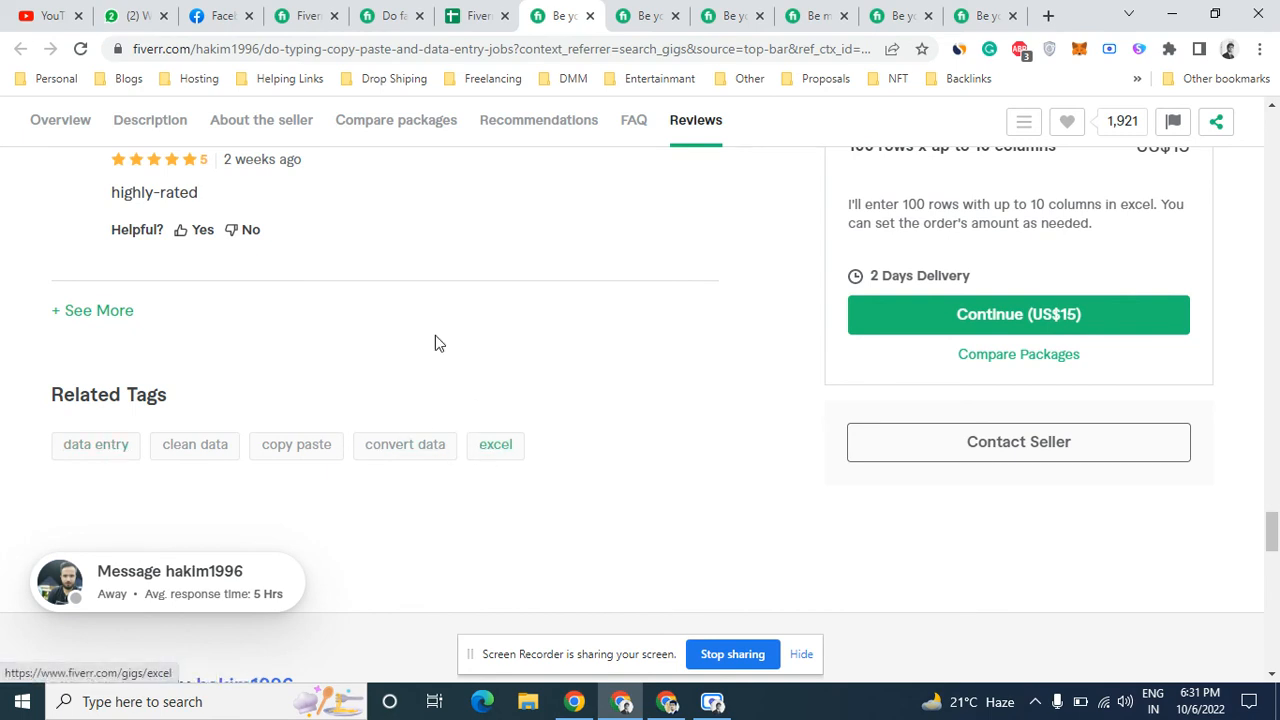
click(392, 15)
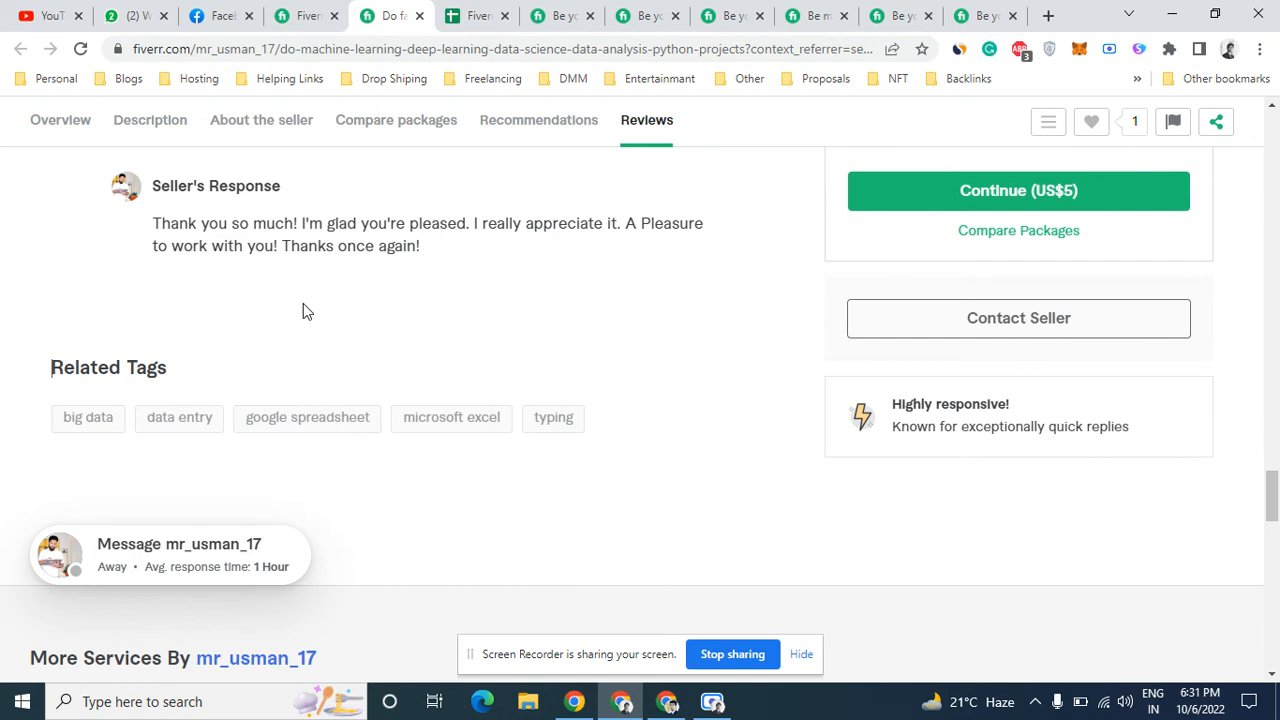
click(212, 12)
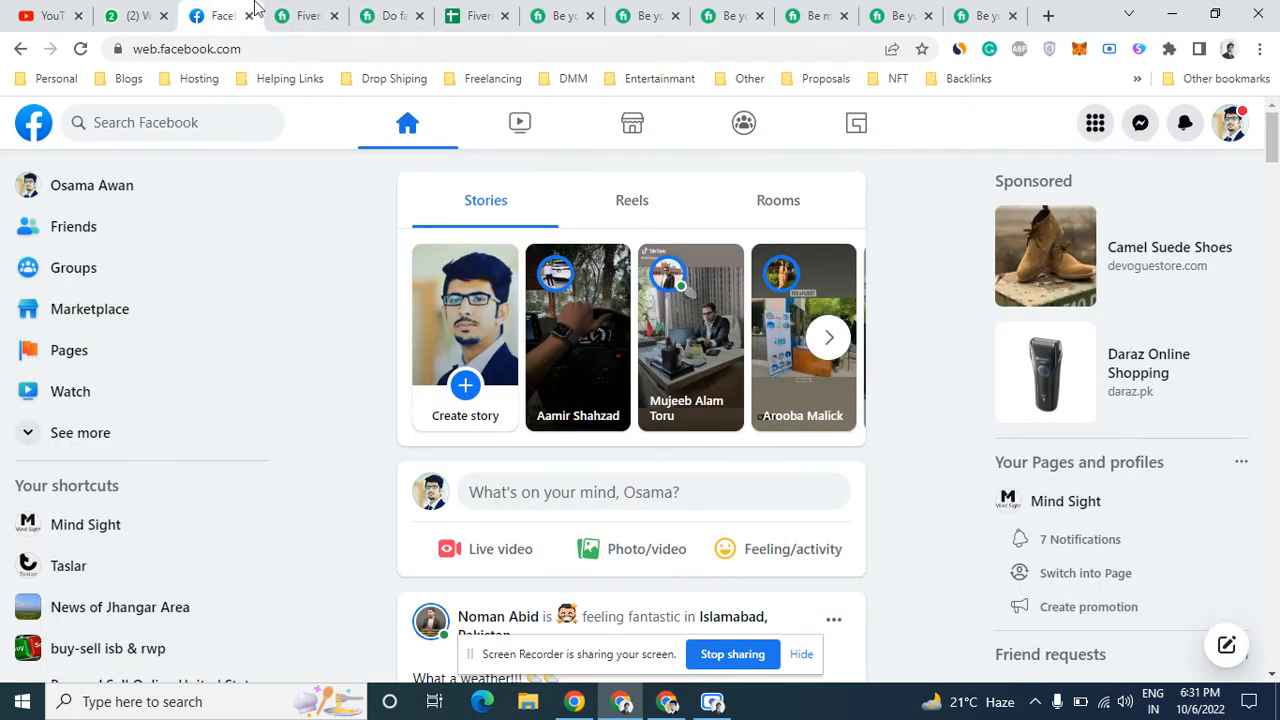
click(713, 8)
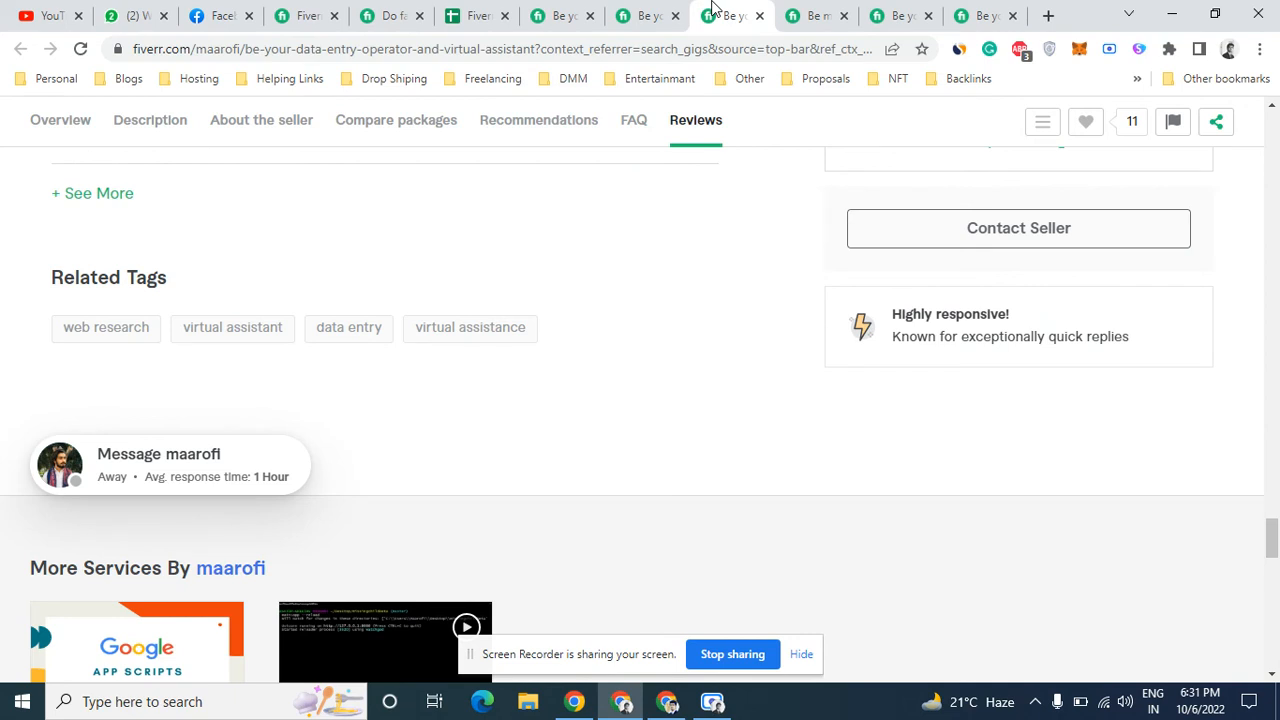